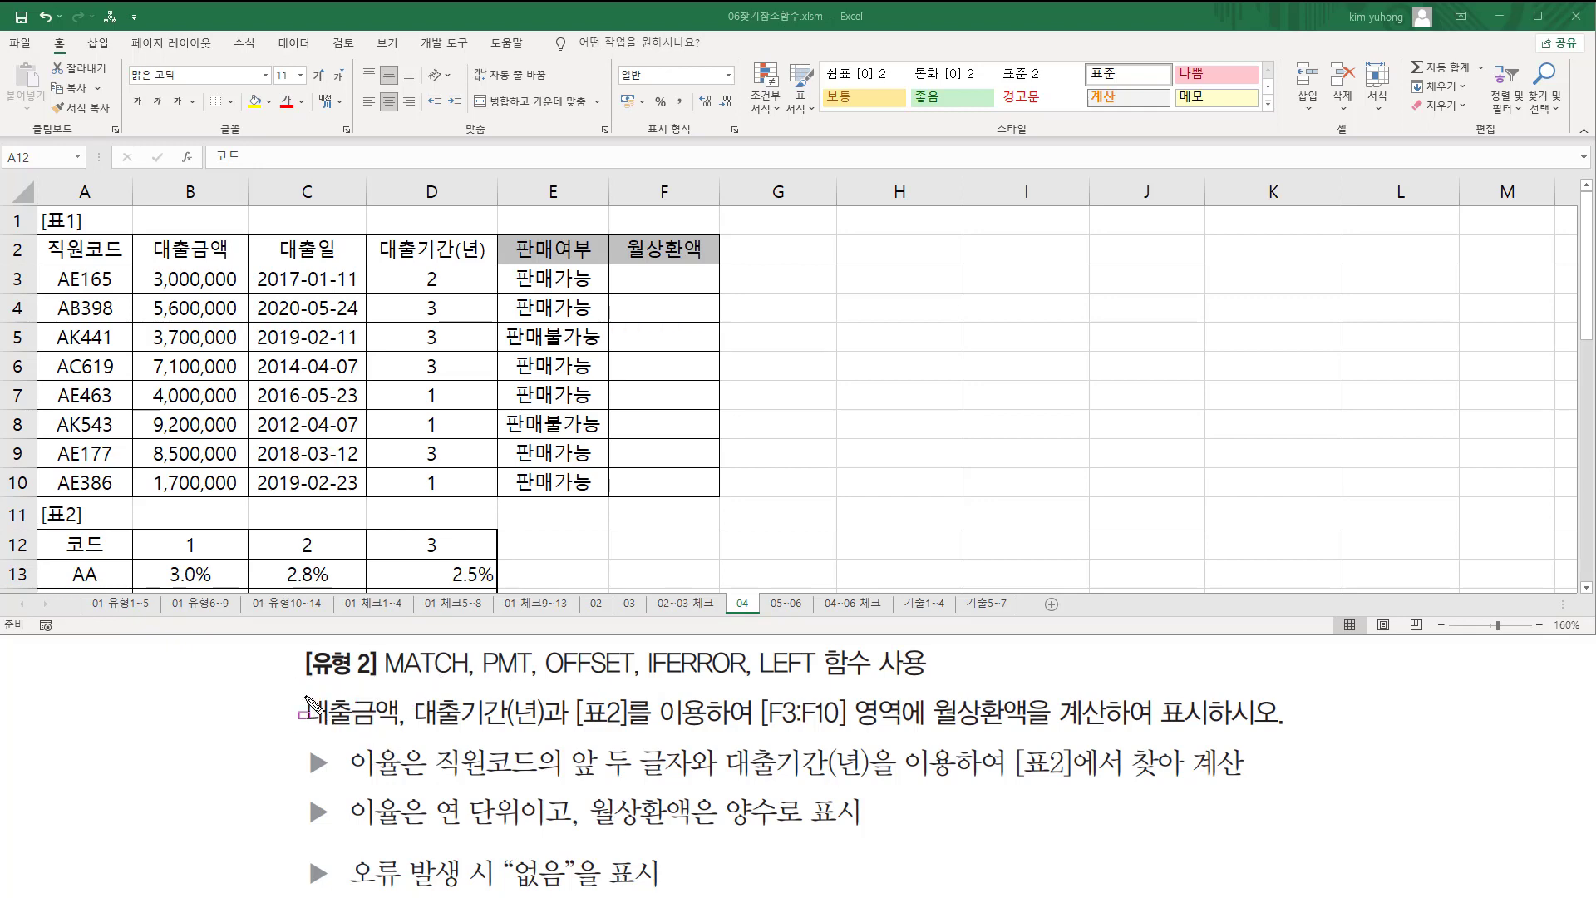
- Review the task statement and the 대출금액, 대출기간(년), [표2] and F3:F10 ranges it refers to
{"action": "mouse_move", "coordinate": [300, 694]}
{"action": "left_mouse_down"}
{"action": "mouse_move", "coordinate": [416, 737]}
{"action": "mouse_move", "coordinate": [727, 730]}
{"action": "mouse_move", "coordinate": [865, 752]}
{"action": "mouse_move", "coordinate": [852, 736]}
{"action": "mouse_move", "coordinate": [1029, 737]}
{"action": "left_mouse_up"}
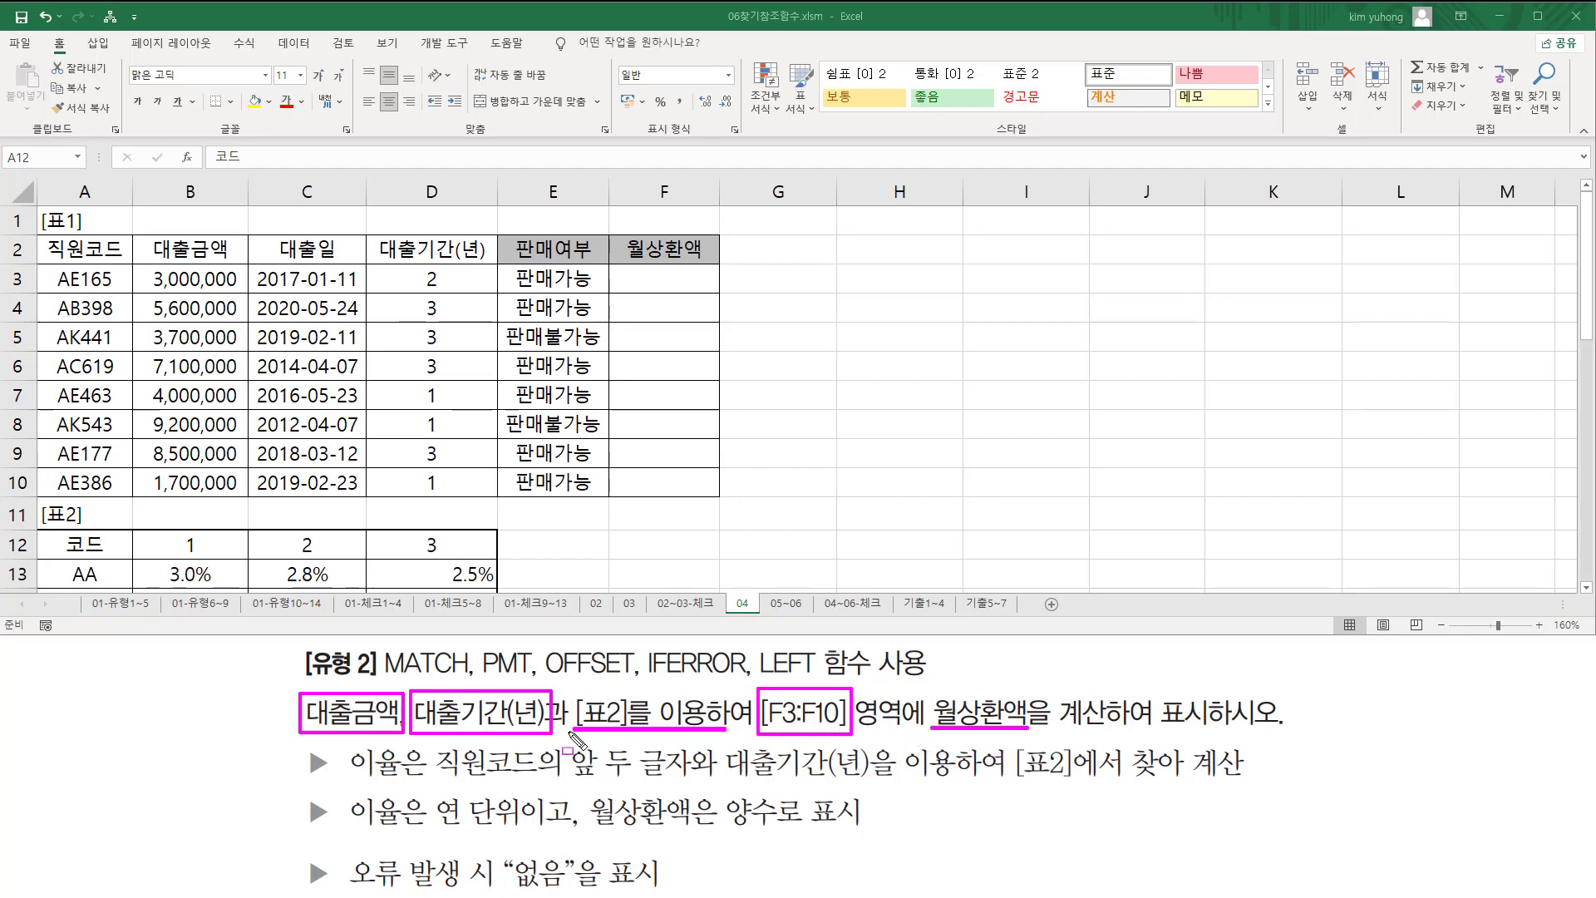
{"action": "left_click_drag", "start_coordinate": [142, 272], "coordinate": [241, 487]}
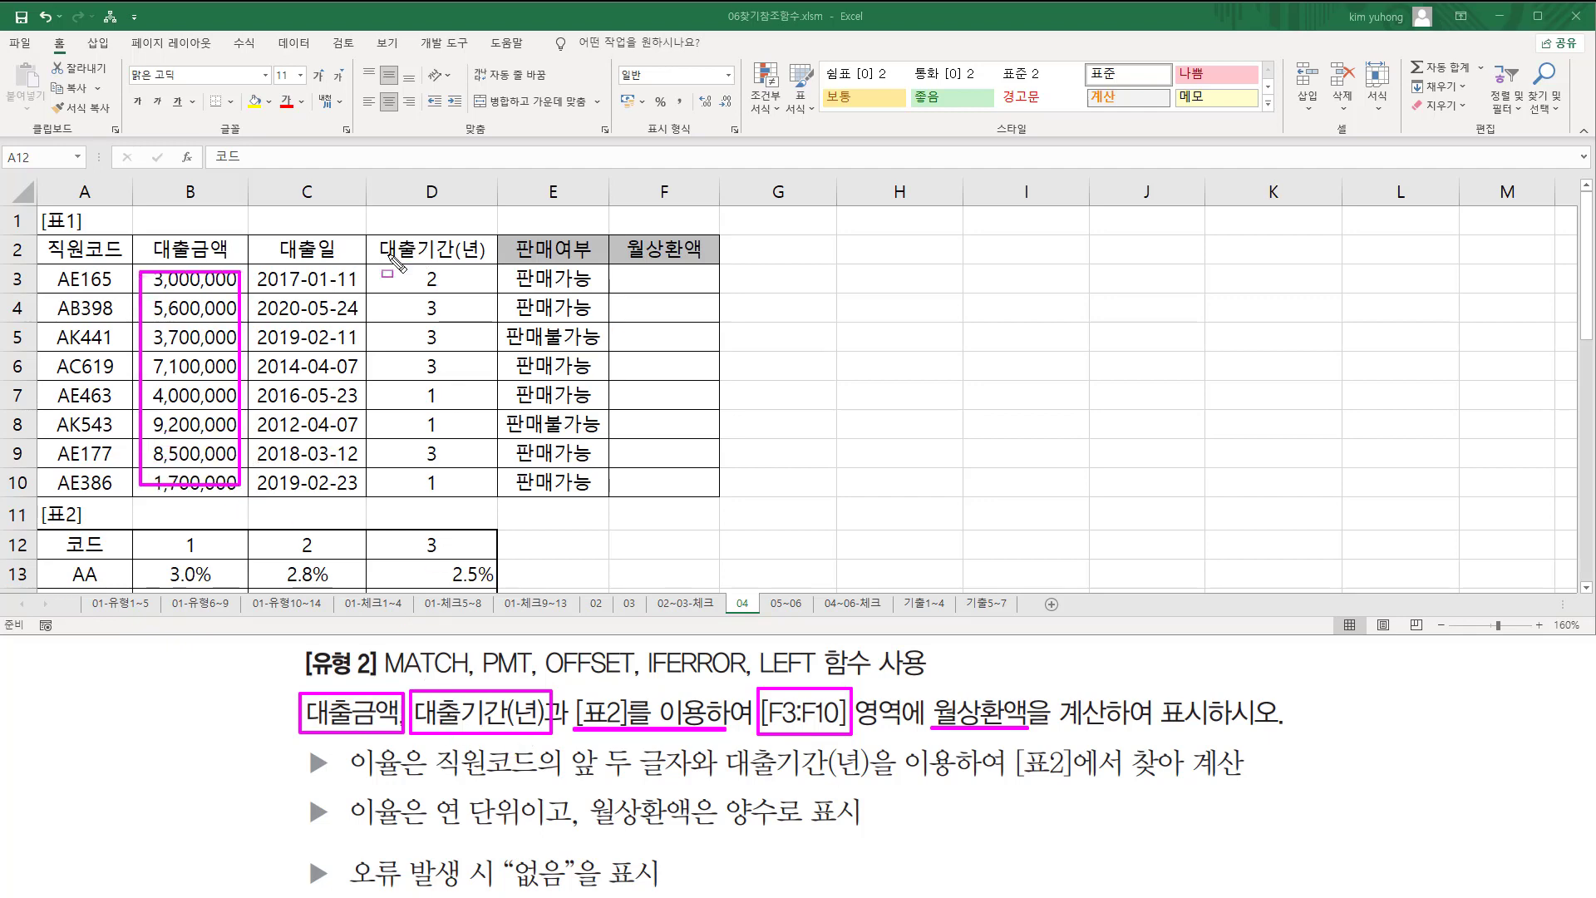
{"action": "left_click_drag", "start_coordinate": [413, 264], "coordinate": [459, 500]}
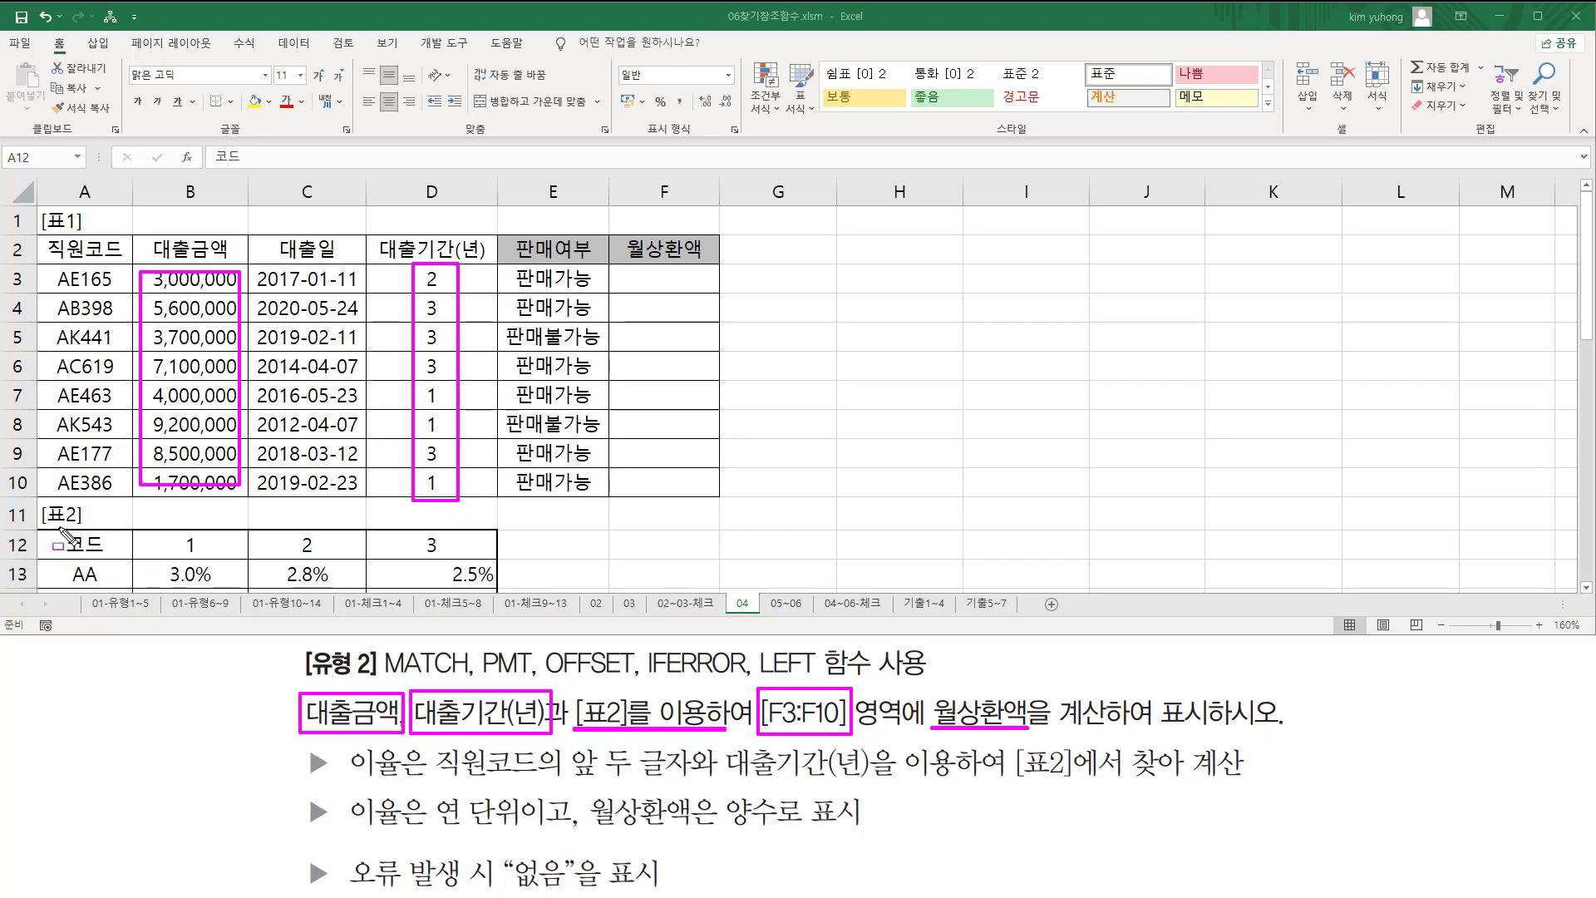
{"action": "left_click_drag", "start_coordinate": [46, 530], "coordinate": [497, 600]}
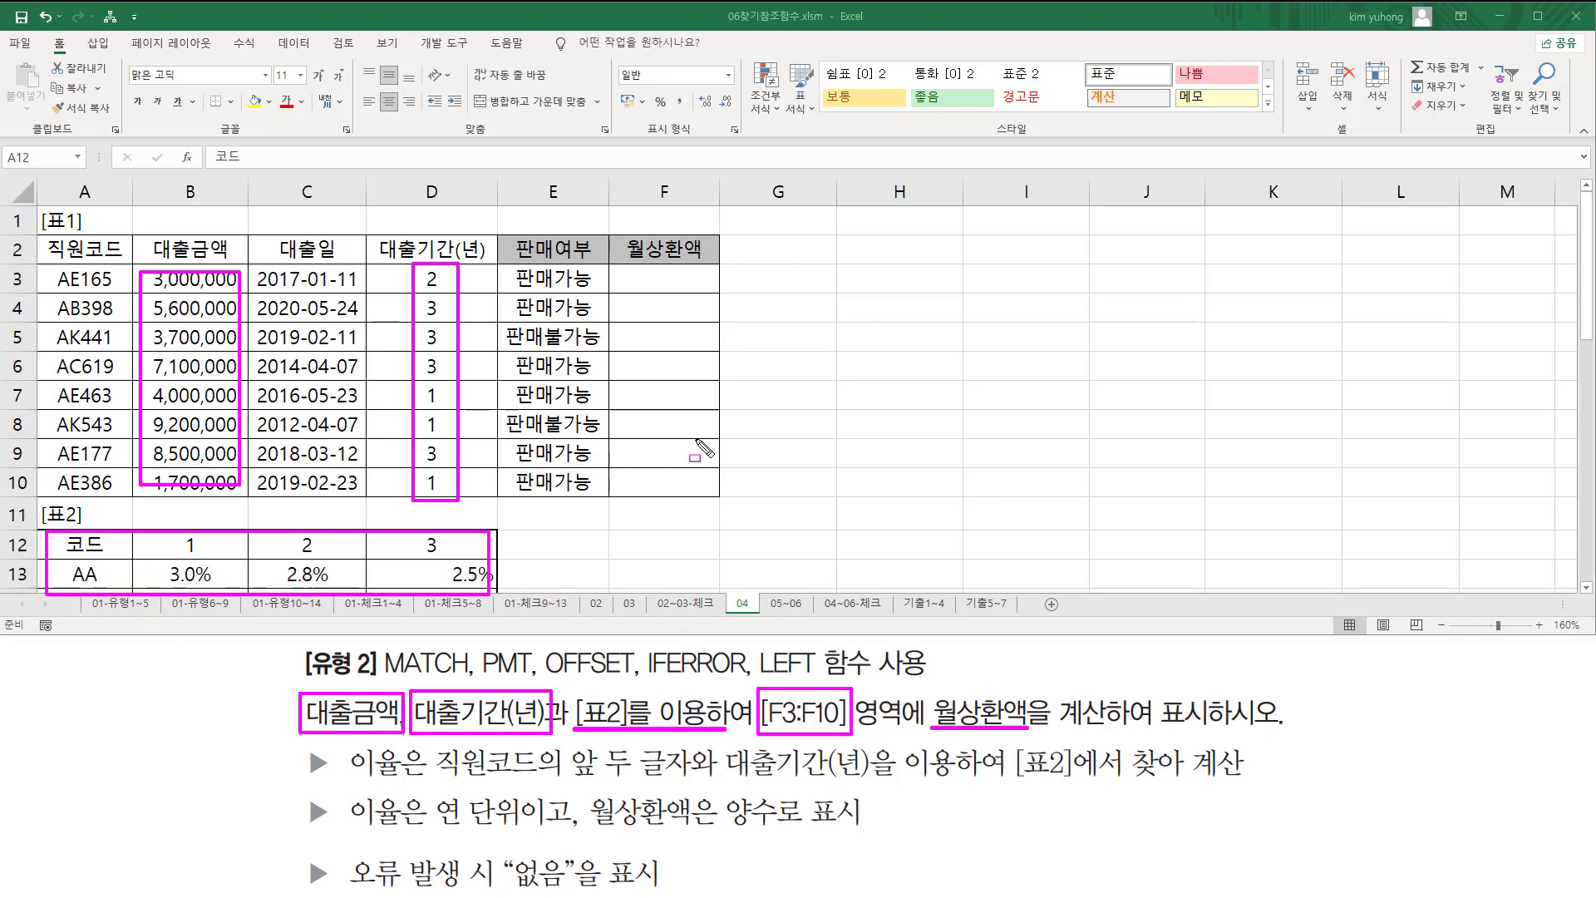
{"action": "left_click_drag", "start_coordinate": [629, 269], "coordinate": [703, 487]}
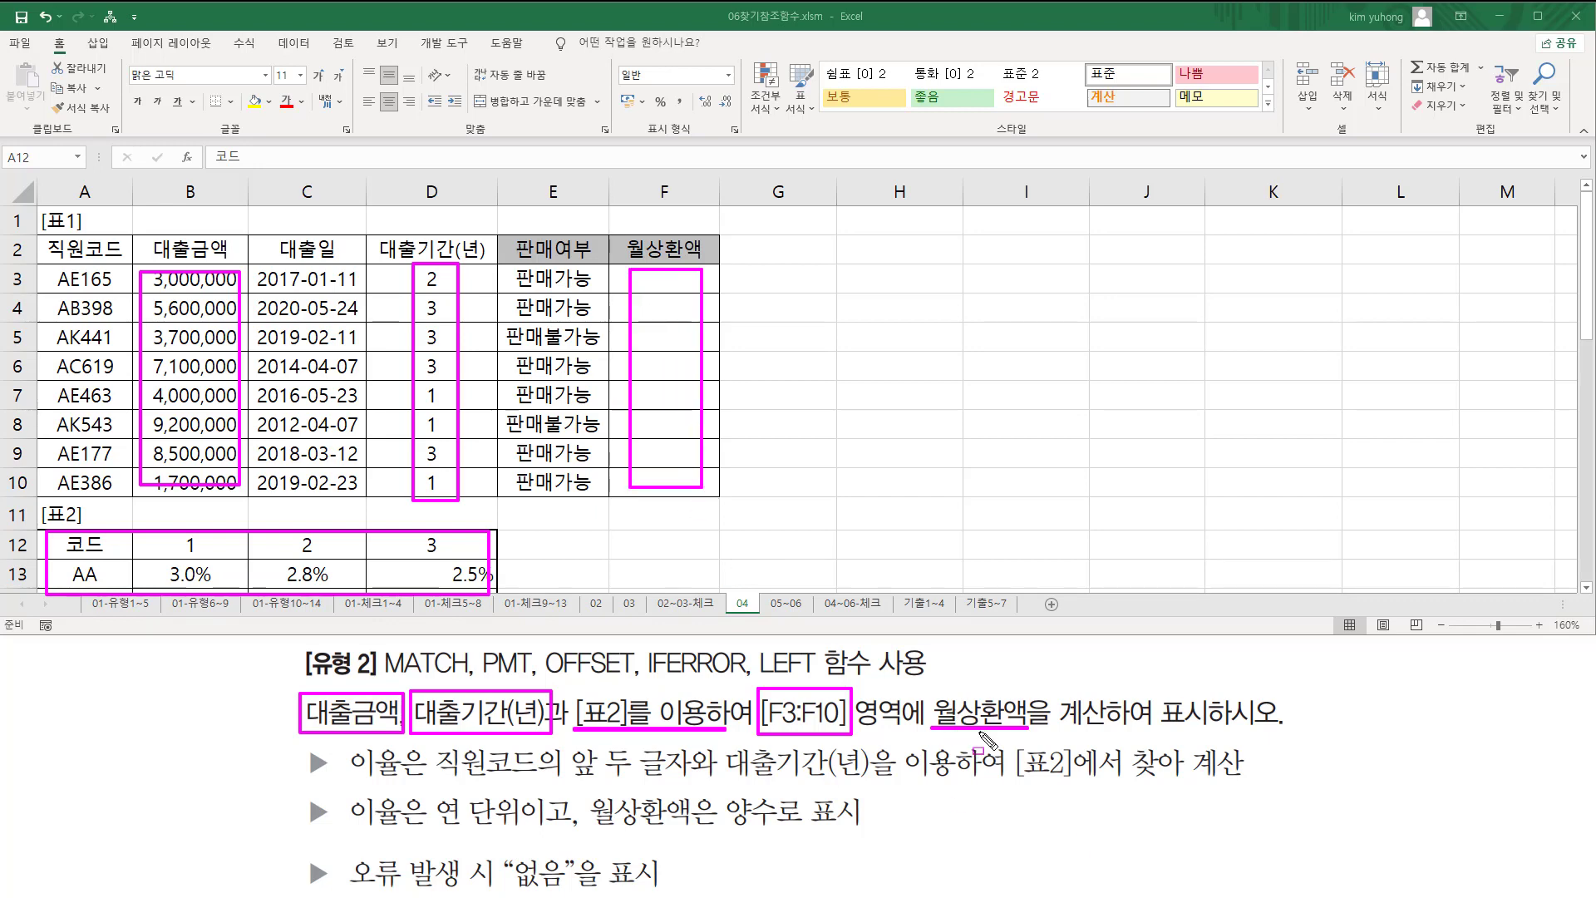
{"action": "mouse_move", "coordinate": [482, 641]}
{"action": "left_mouse_down"}
{"action": "mouse_move", "coordinate": [499, 677]}
{"action": "mouse_move", "coordinate": [532, 642]}
{"action": "mouse_move", "coordinate": [532, 681]}
{"action": "left_mouse_up"}
{"action": "key", "text": "e"}
{"action": "key", "text": "Escape"}
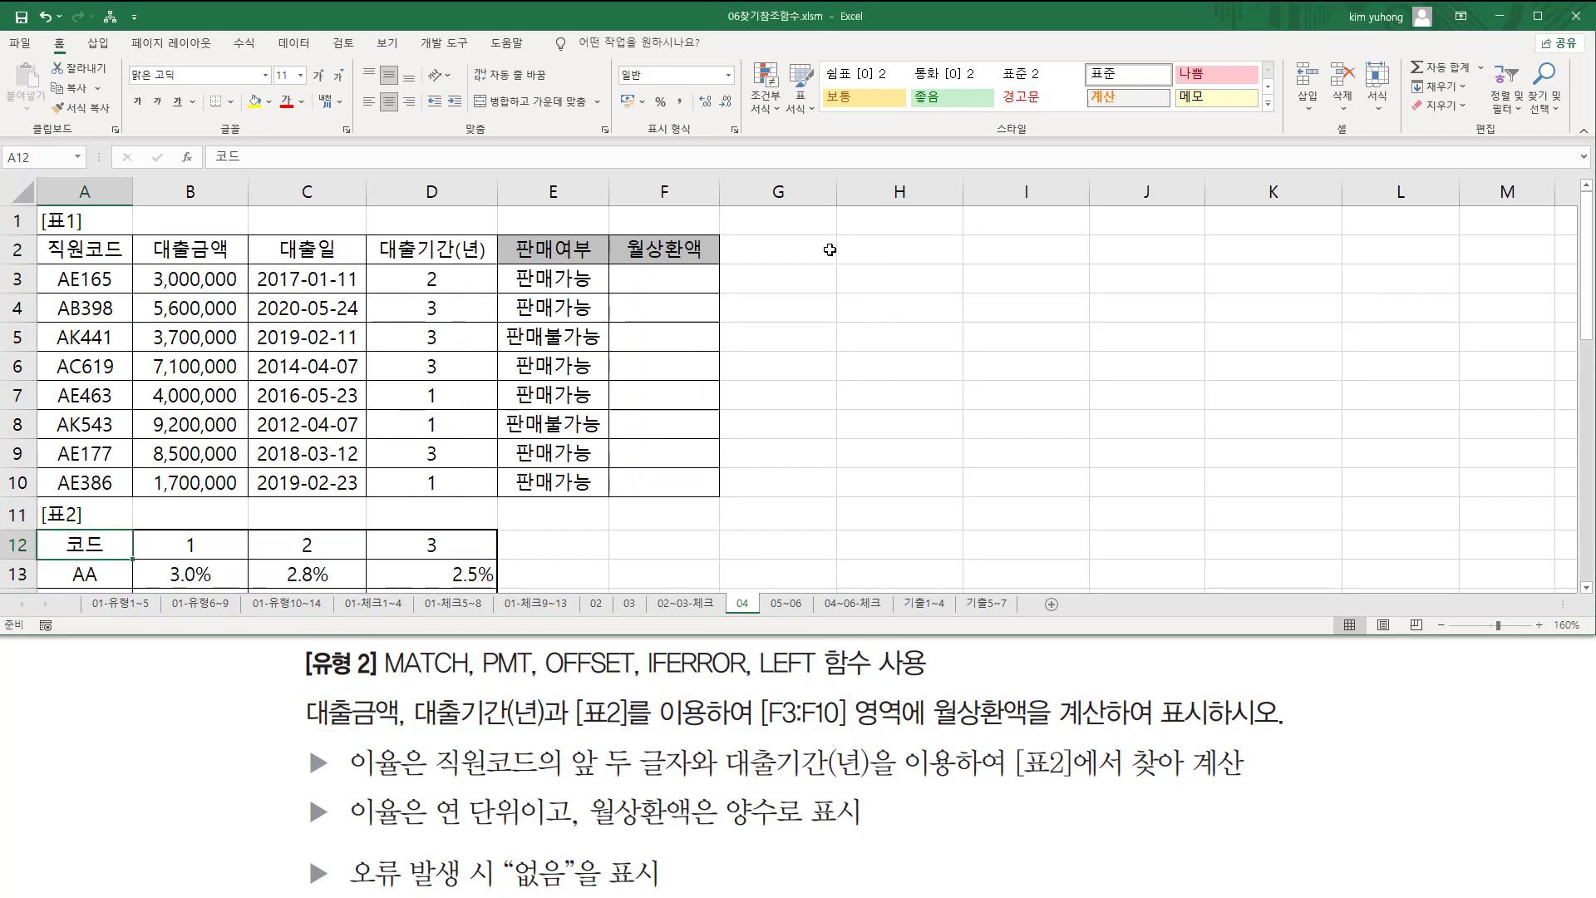
- Enter the syntax note "PMT( 이자(월), 기간(월), 현재가치)" as text in cell H2
{"action": "left_click", "coordinate": [888, 250]}
{"action": "type", "text": "PM"}
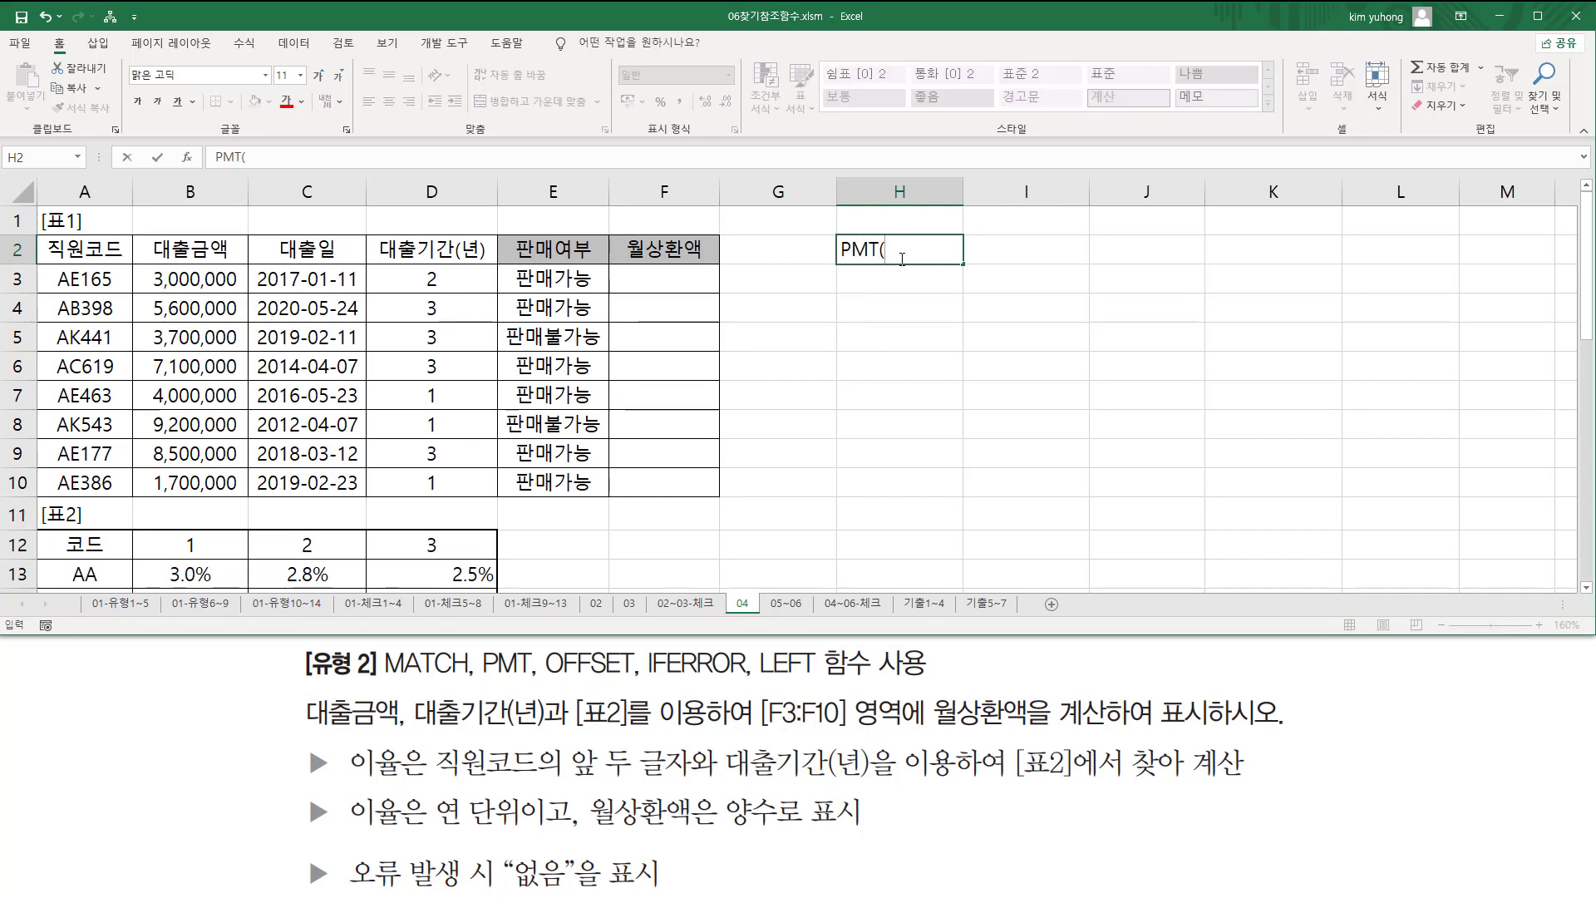
{"action": "type", "text": "T( 이자, 기간,"}
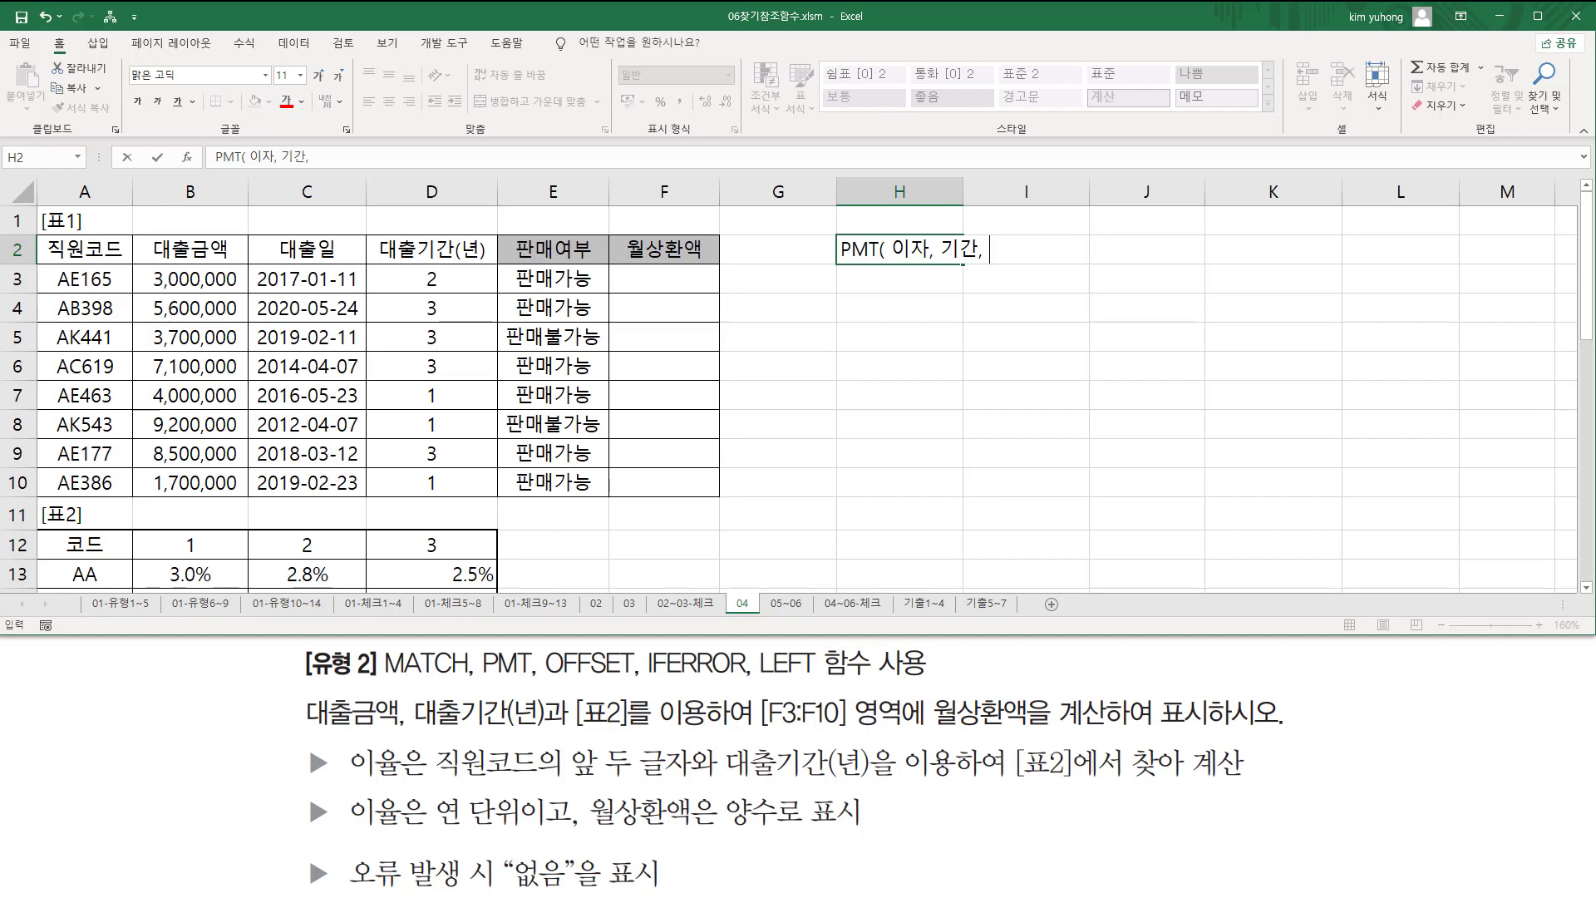
{"action": "type", "text": " 현재가치"}
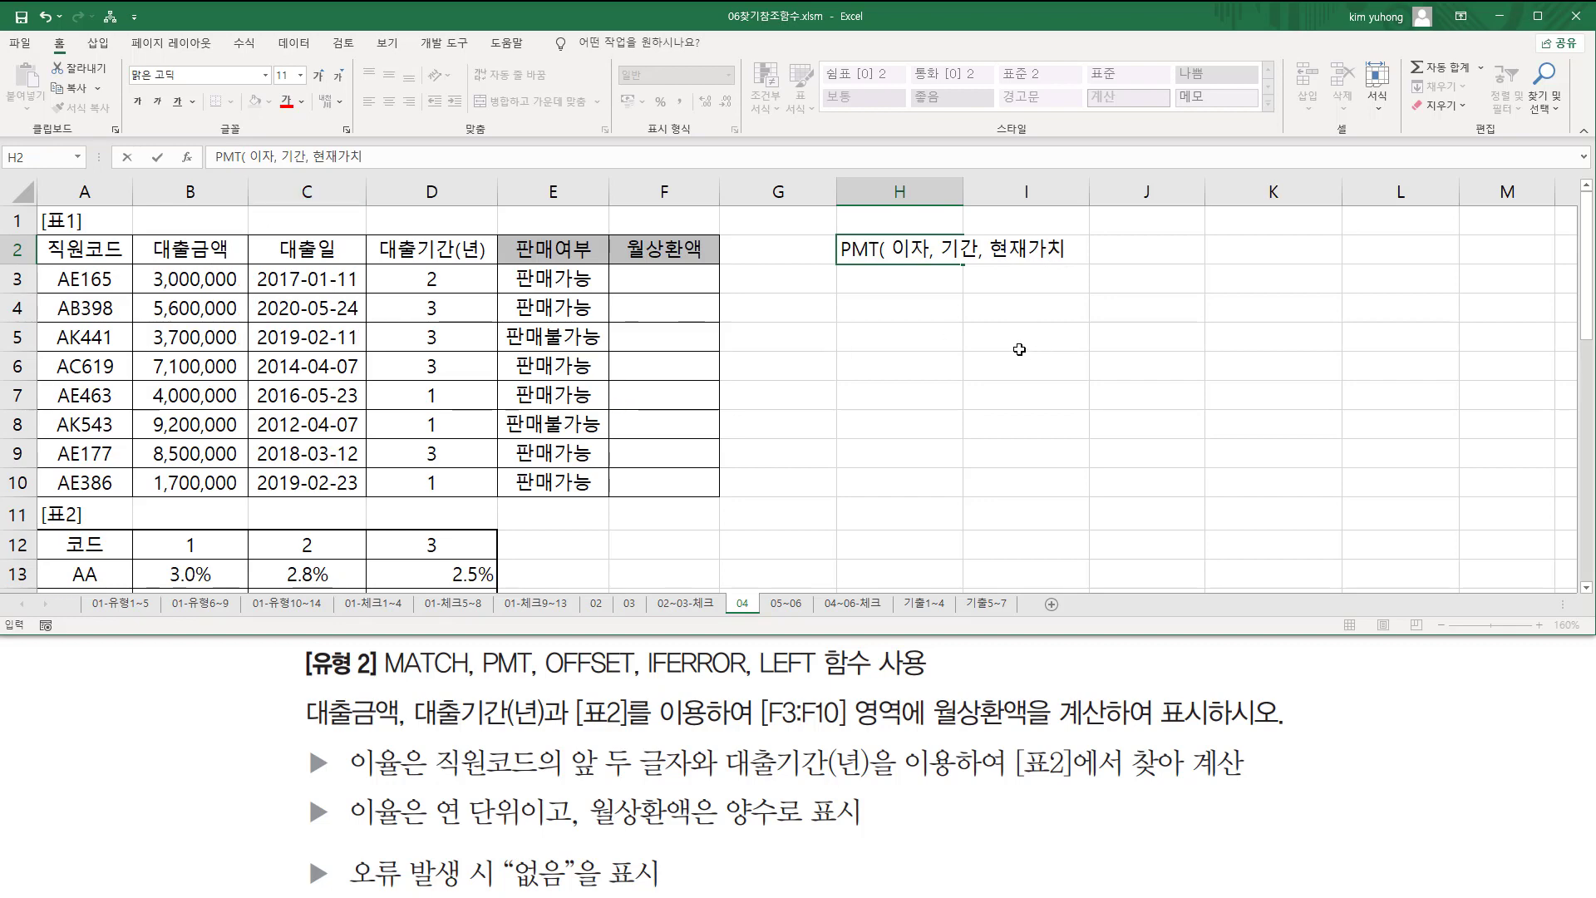
{"action": "scroll", "coordinate": [923, 357], "scroll_direction": "down", "scroll_amount": 2}
{"action": "scroll", "coordinate": [917, 357], "scroll_direction": "up", "scroll_amount": 2}
{"action": "type", "text": "(우"}
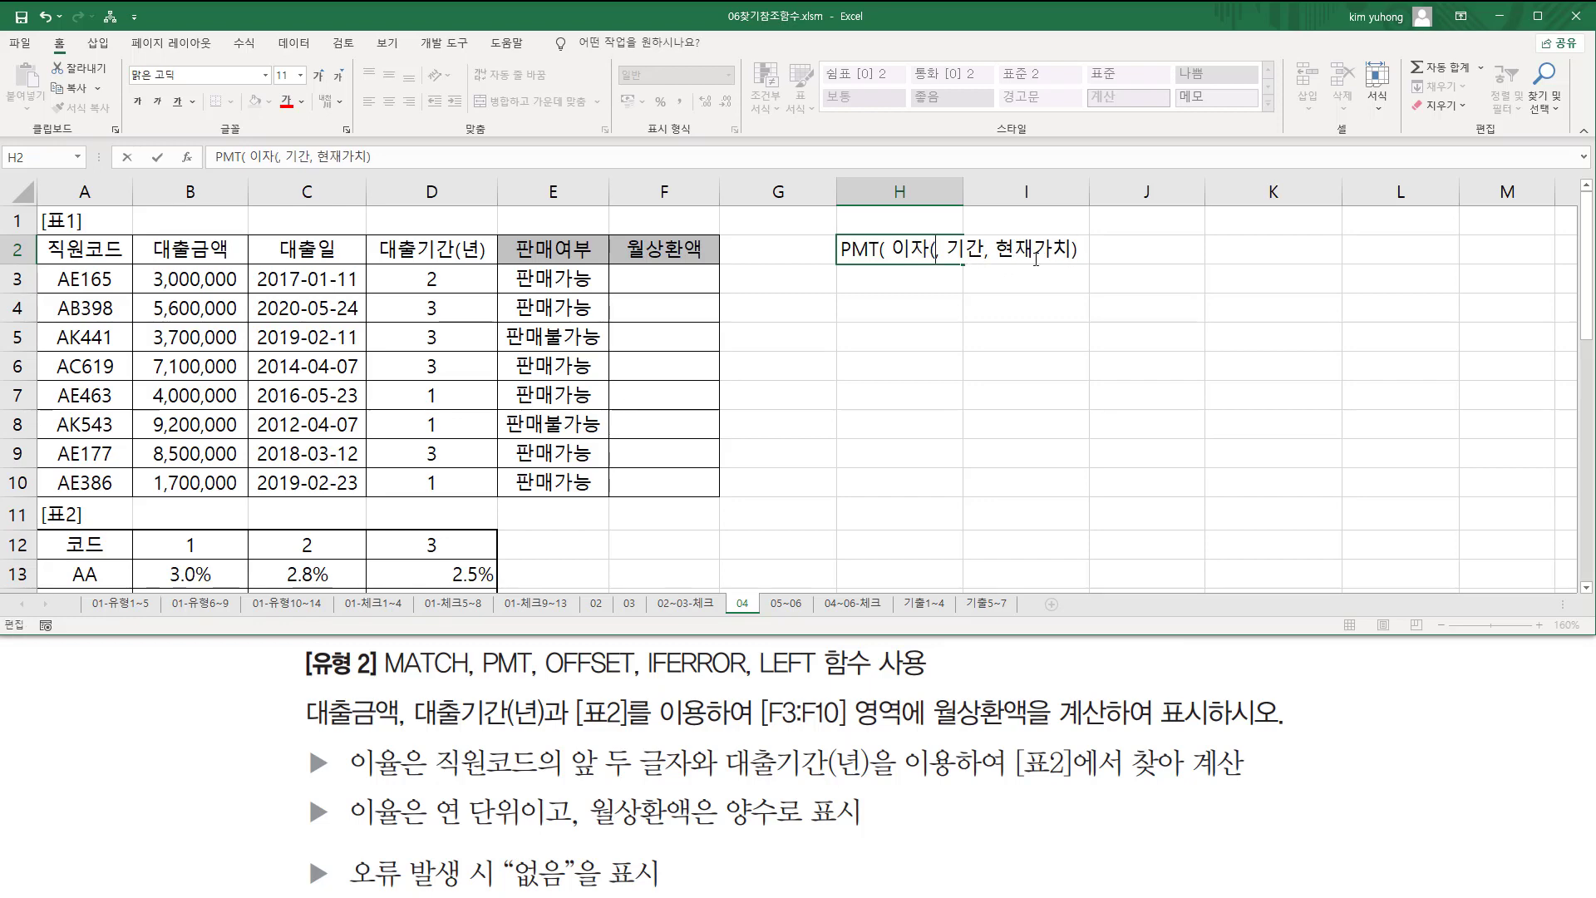
{"action": "type", "text": ")"}
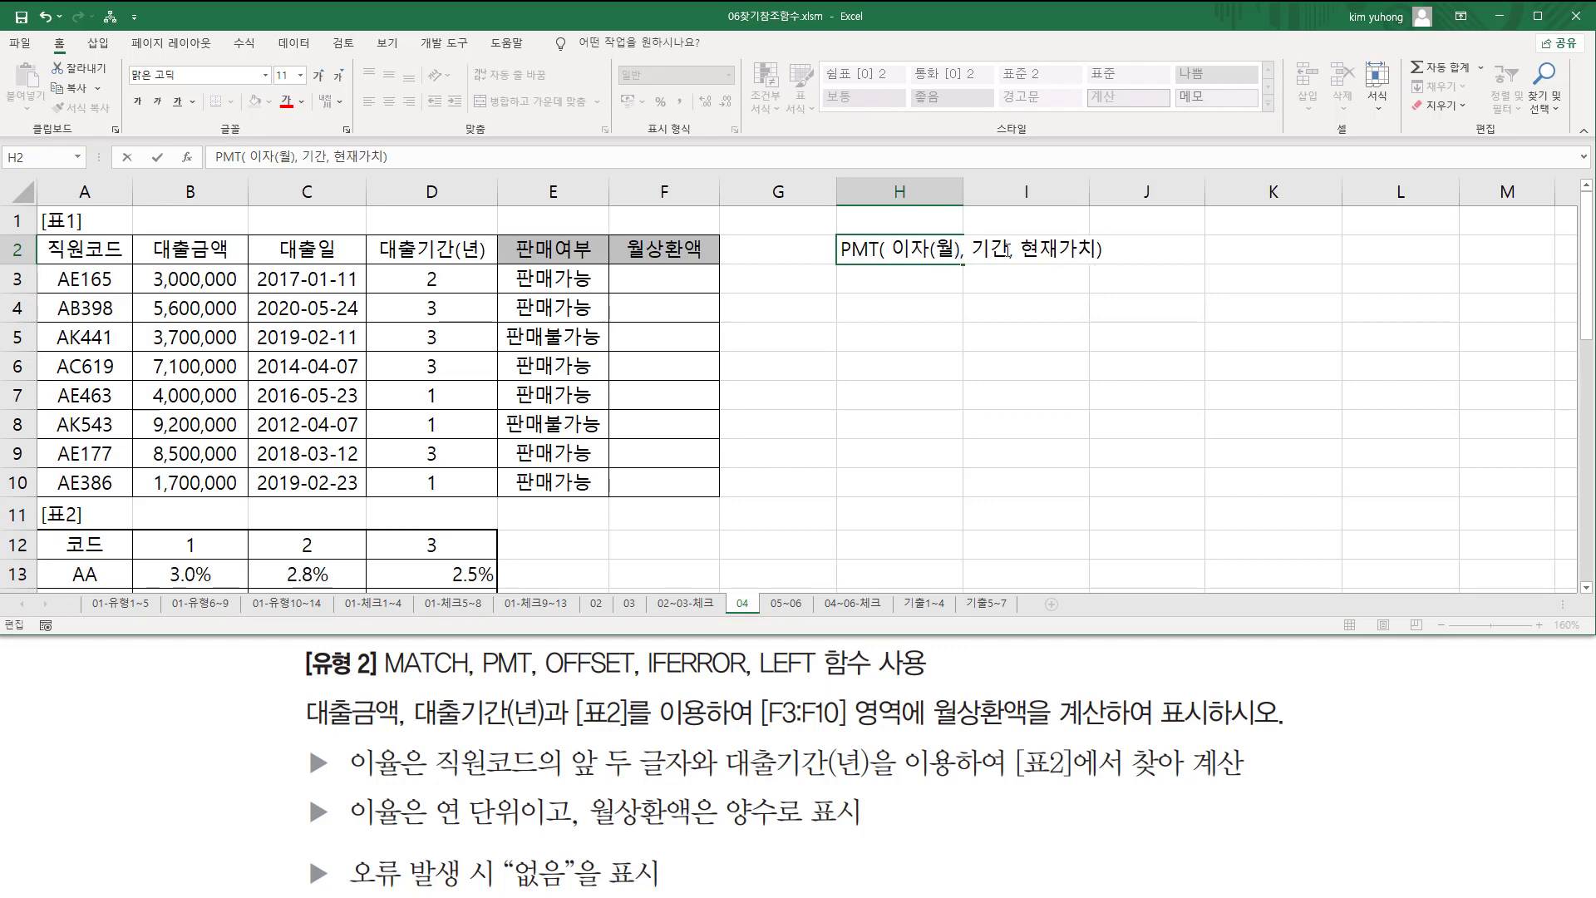
{"action": "type", "text": "(월"}
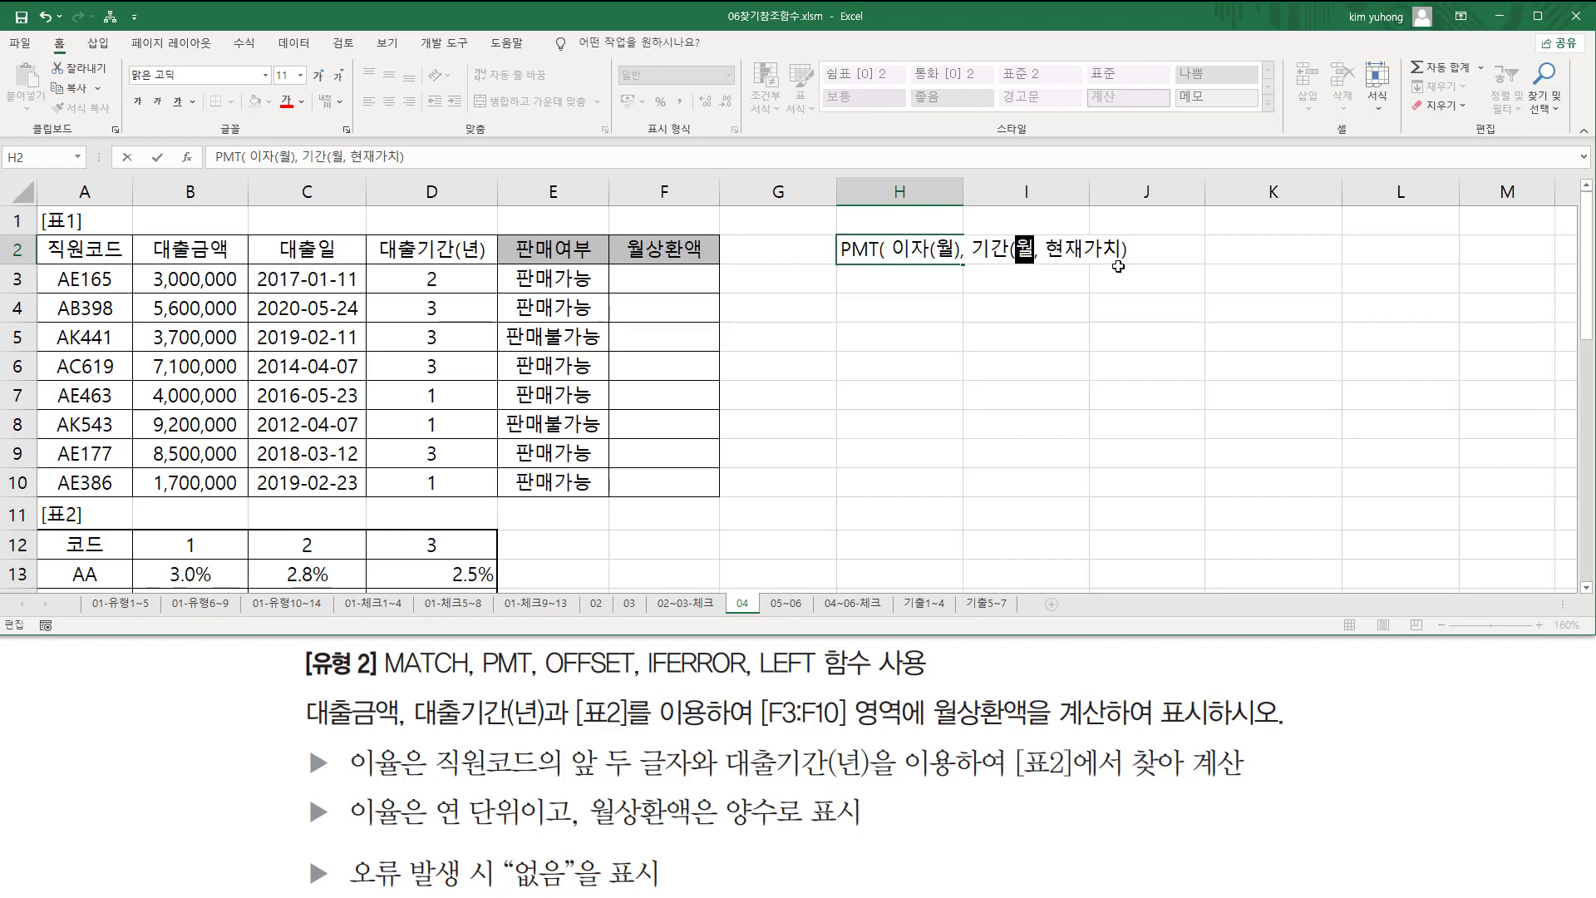
{"action": "type", "text": ")"}
{"action": "key", "text": "Return"}
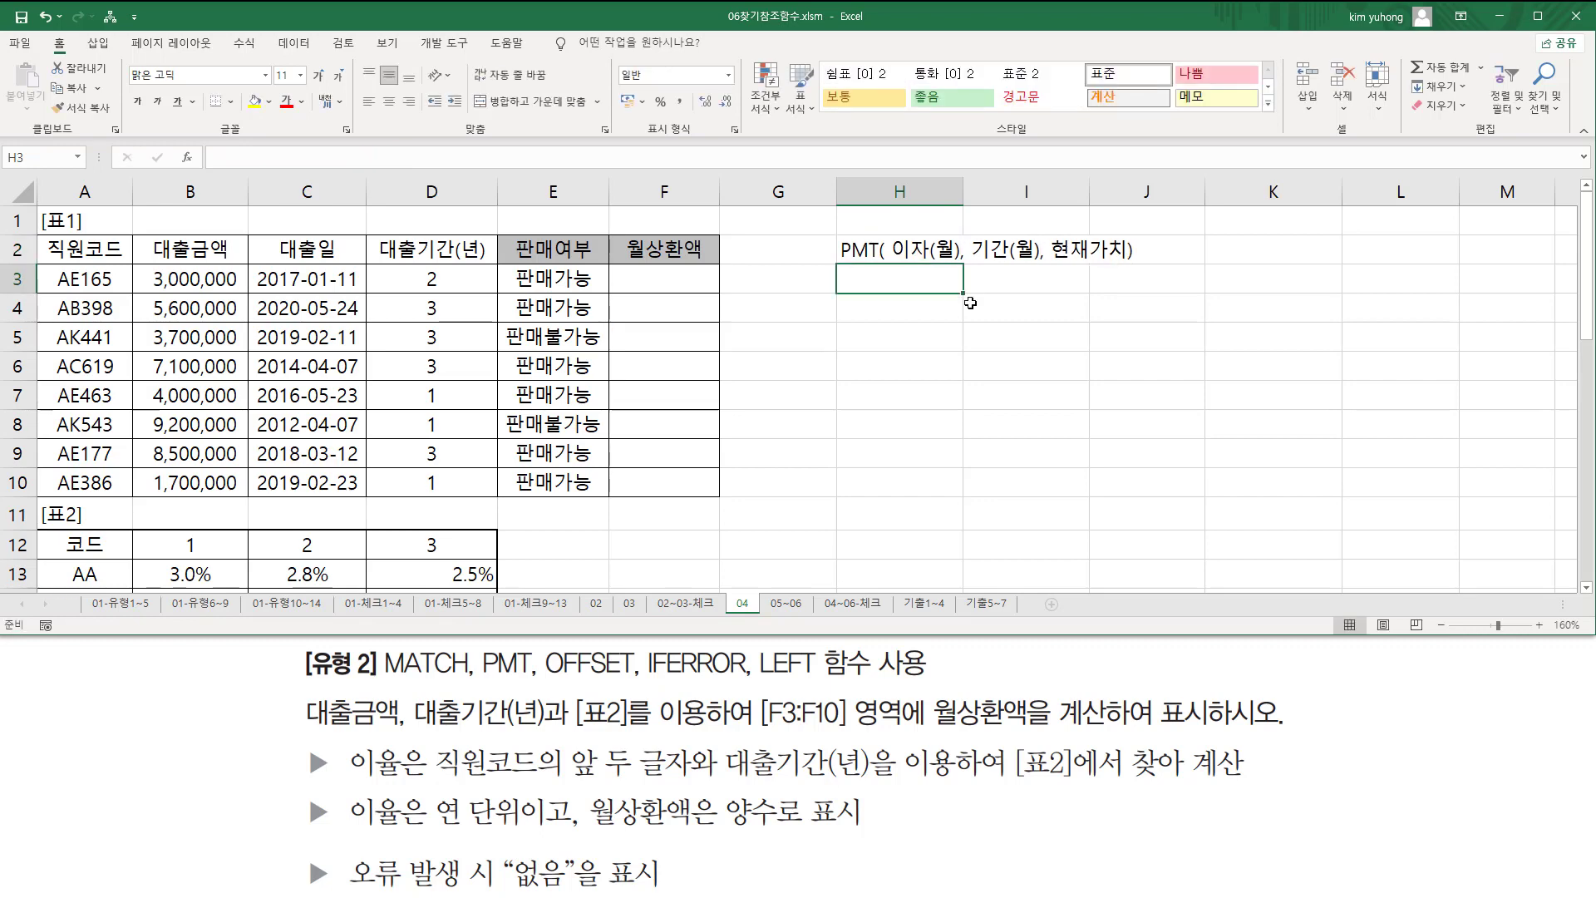
- Enter the syntax note "OFFSET(기준셀, 행, 열)" as text in cell H3, under the PMT note
{"action": "left_click_drag", "start_coordinate": [935, 732], "coordinate": [1041, 734]}
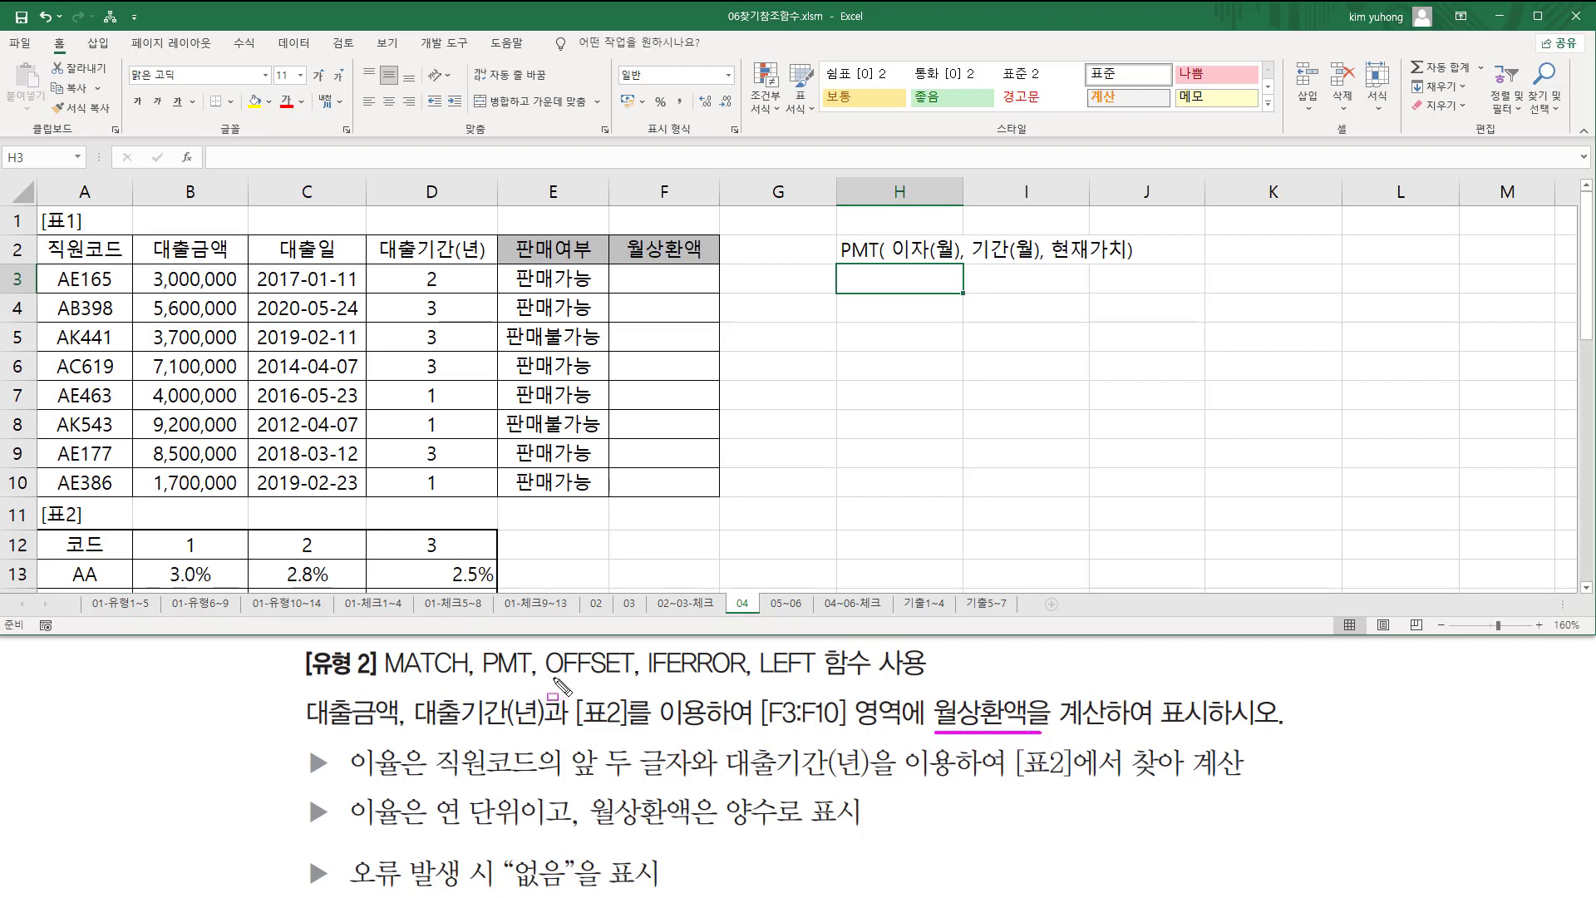
{"action": "left_click_drag", "start_coordinate": [545, 679], "coordinate": [629, 679]}
{"action": "key", "text": "Escape"}
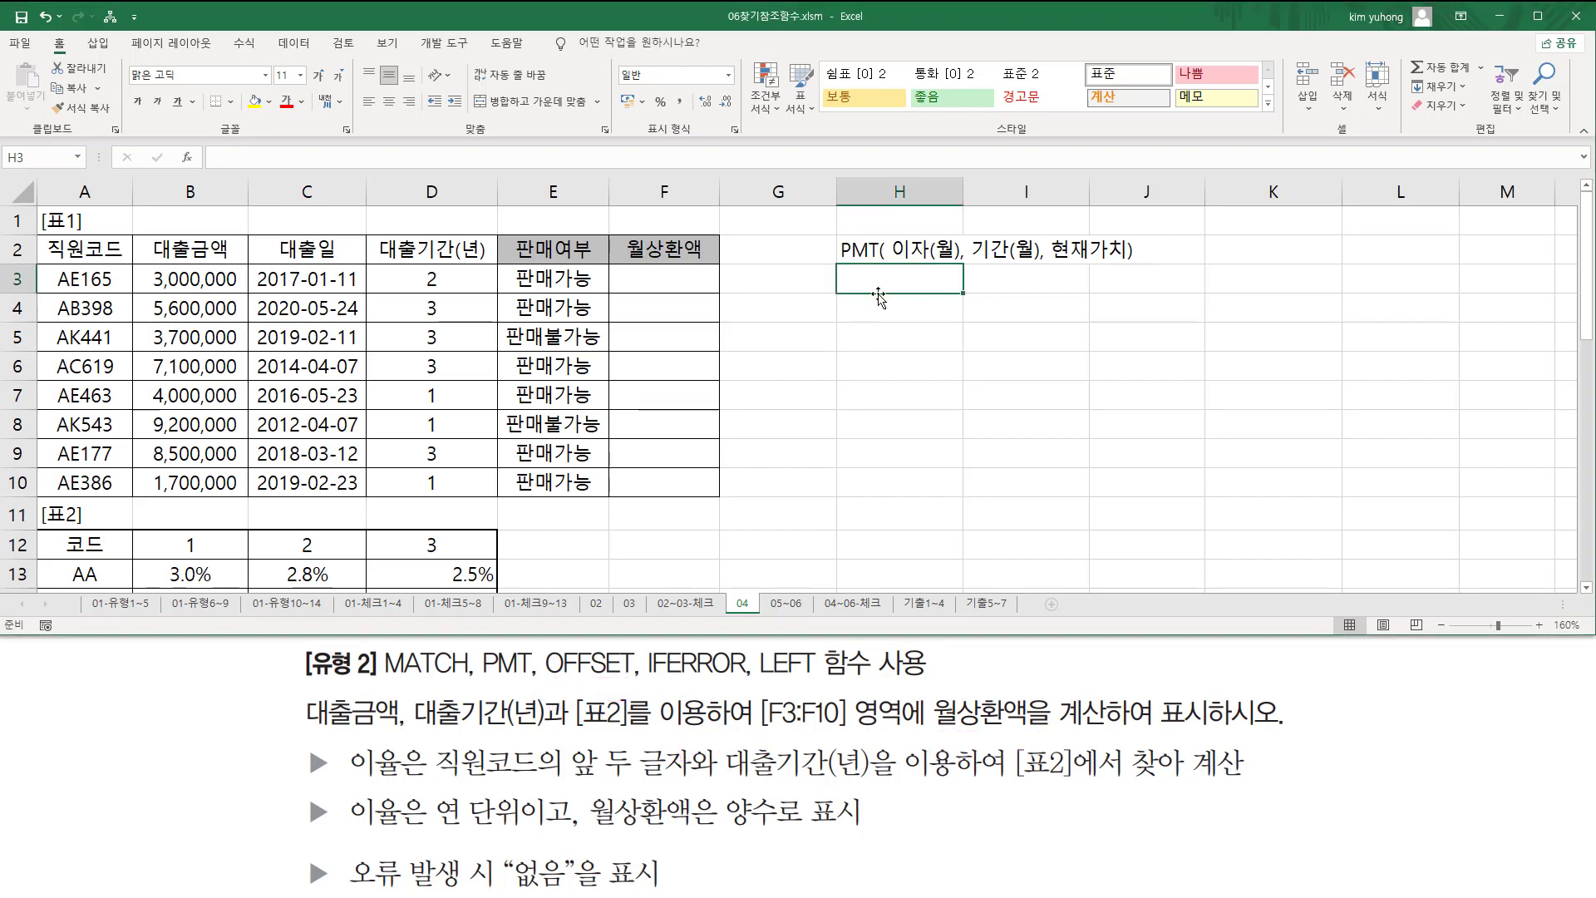
{"action": "type", "text": "=ㅔ"}
{"action": "key", "text": "BackSpace"}
{"action": "key", "text": "BackSpace"}
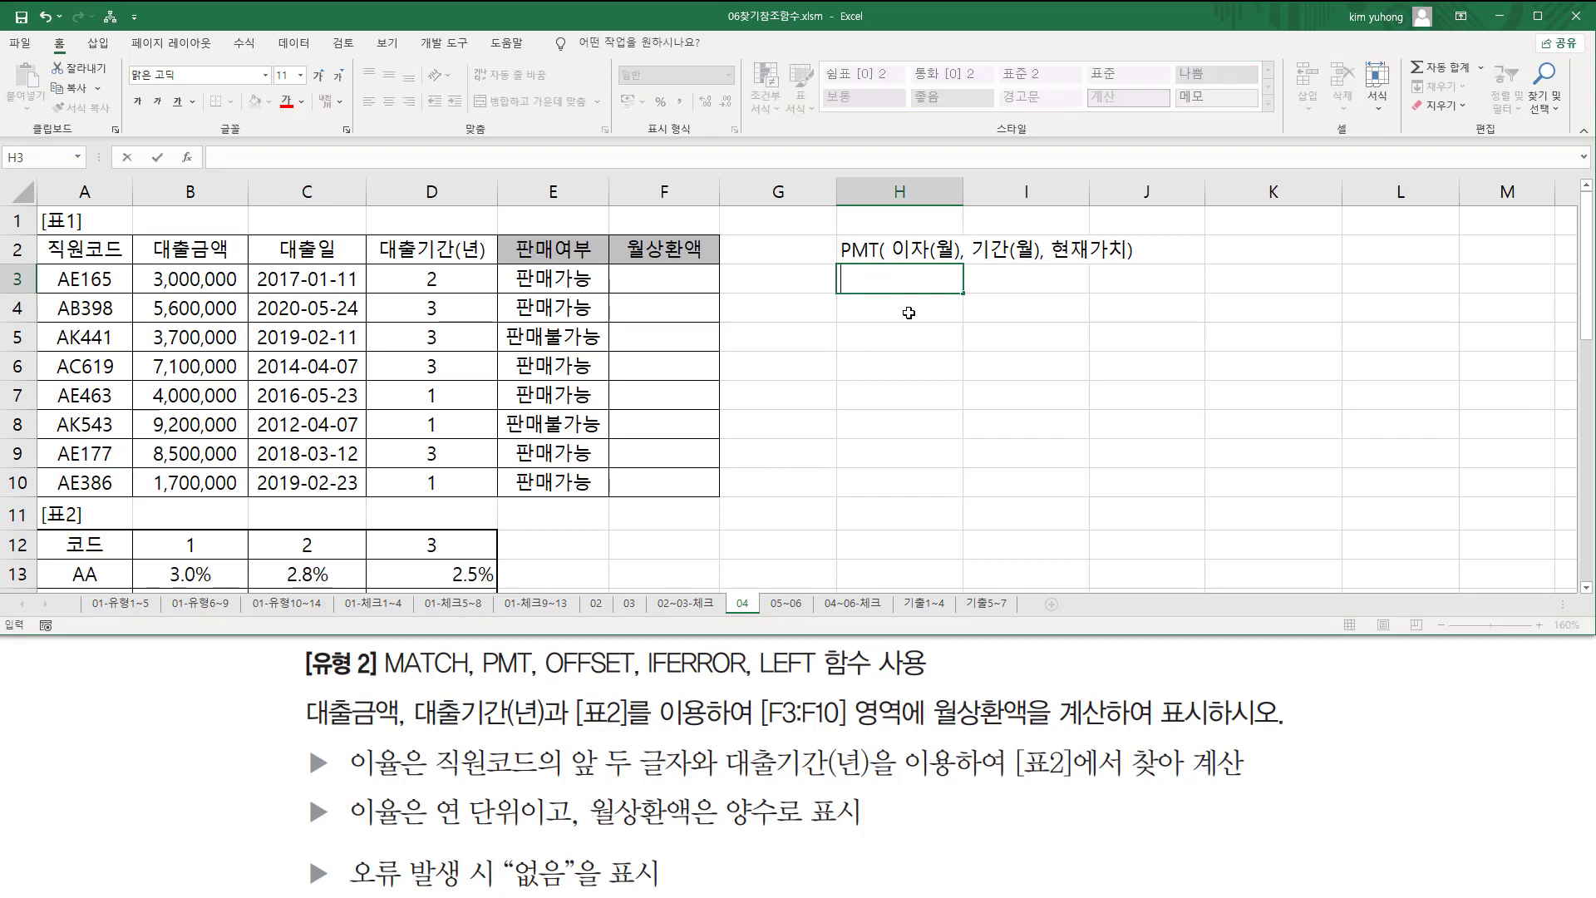
{"action": "type", "text": "OFFSET"}
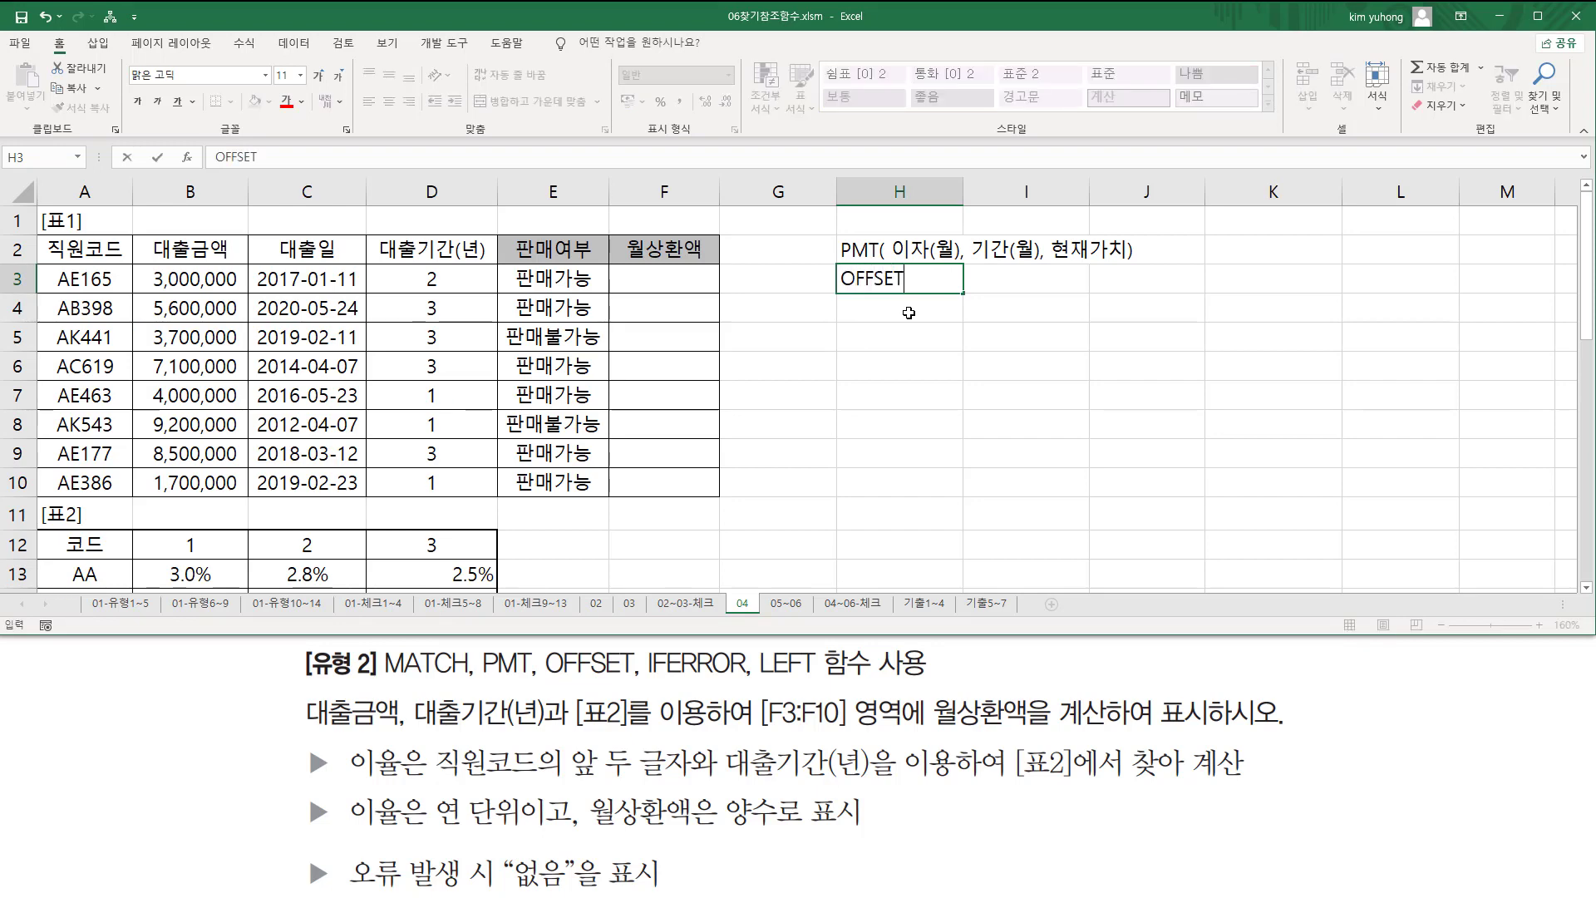
{"action": "type", "text": "(기준셀, "}
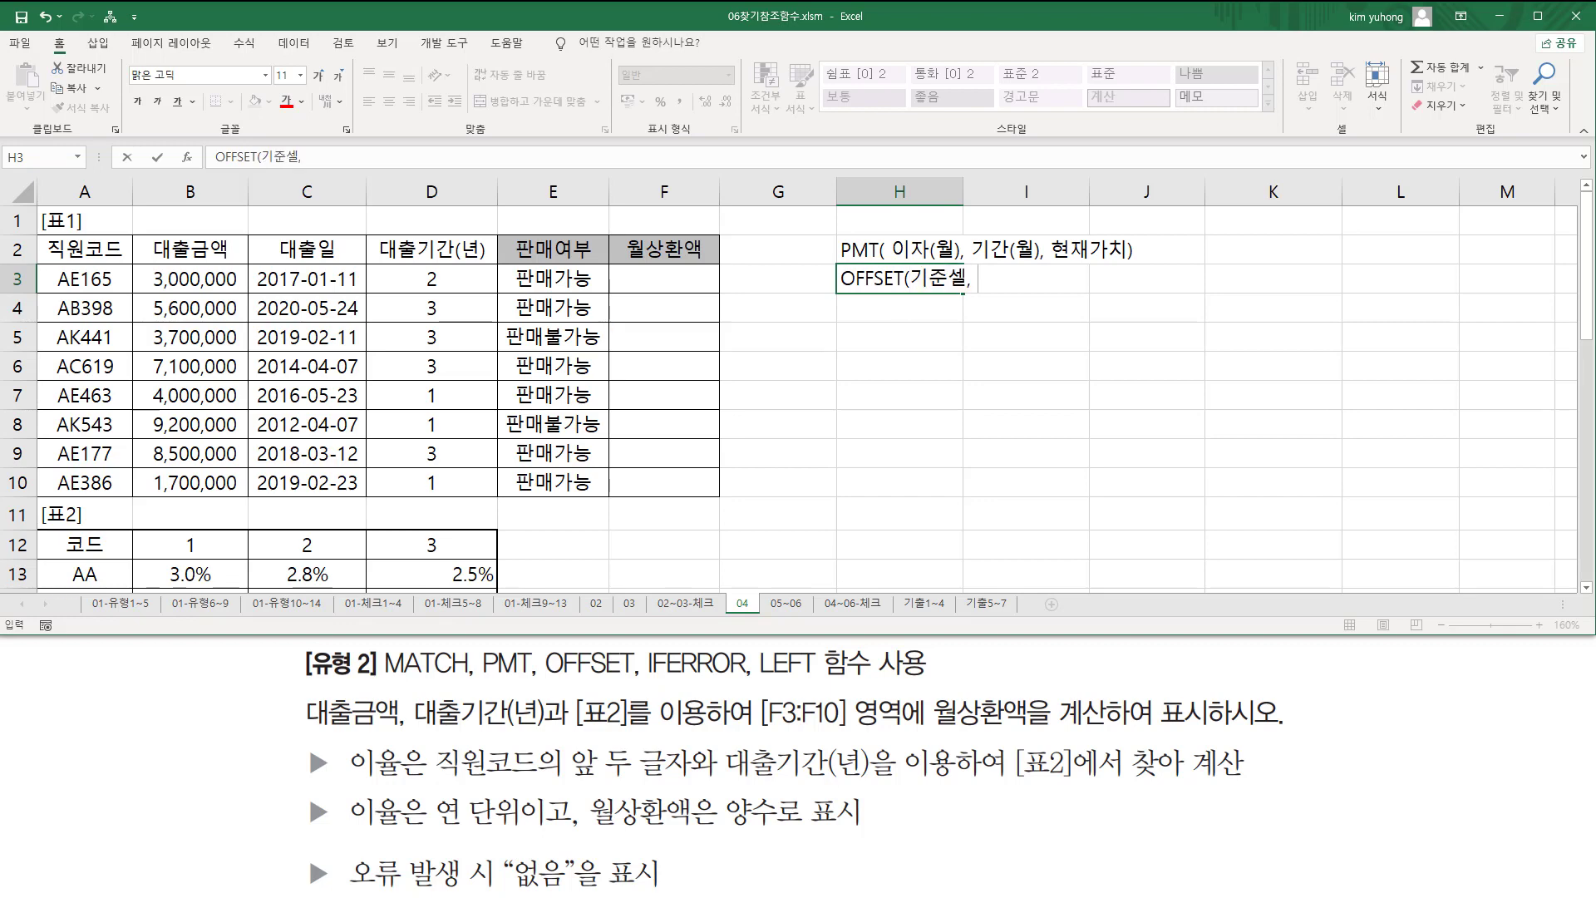
{"action": "type", "text": "행, ㅇ"}
{"action": "type", "text": ")"}
{"action": "key", "text": "Return"}
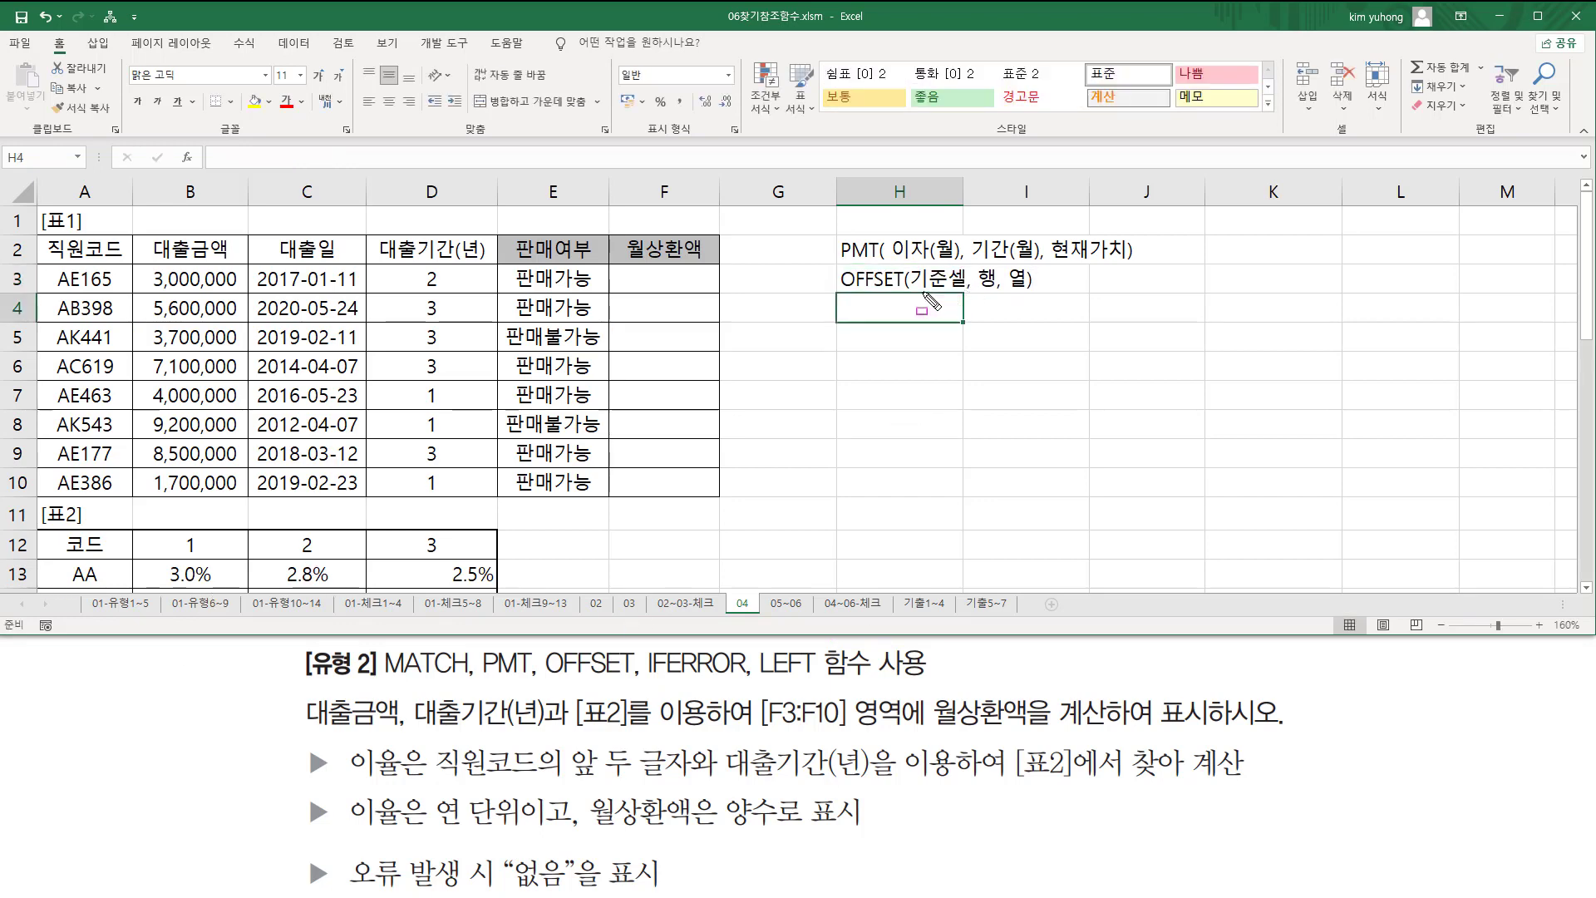
{"action": "left_click_drag", "start_coordinate": [913, 290], "coordinate": [968, 289]}
{"action": "left_click_drag", "start_coordinate": [980, 291], "coordinate": [1024, 290]}
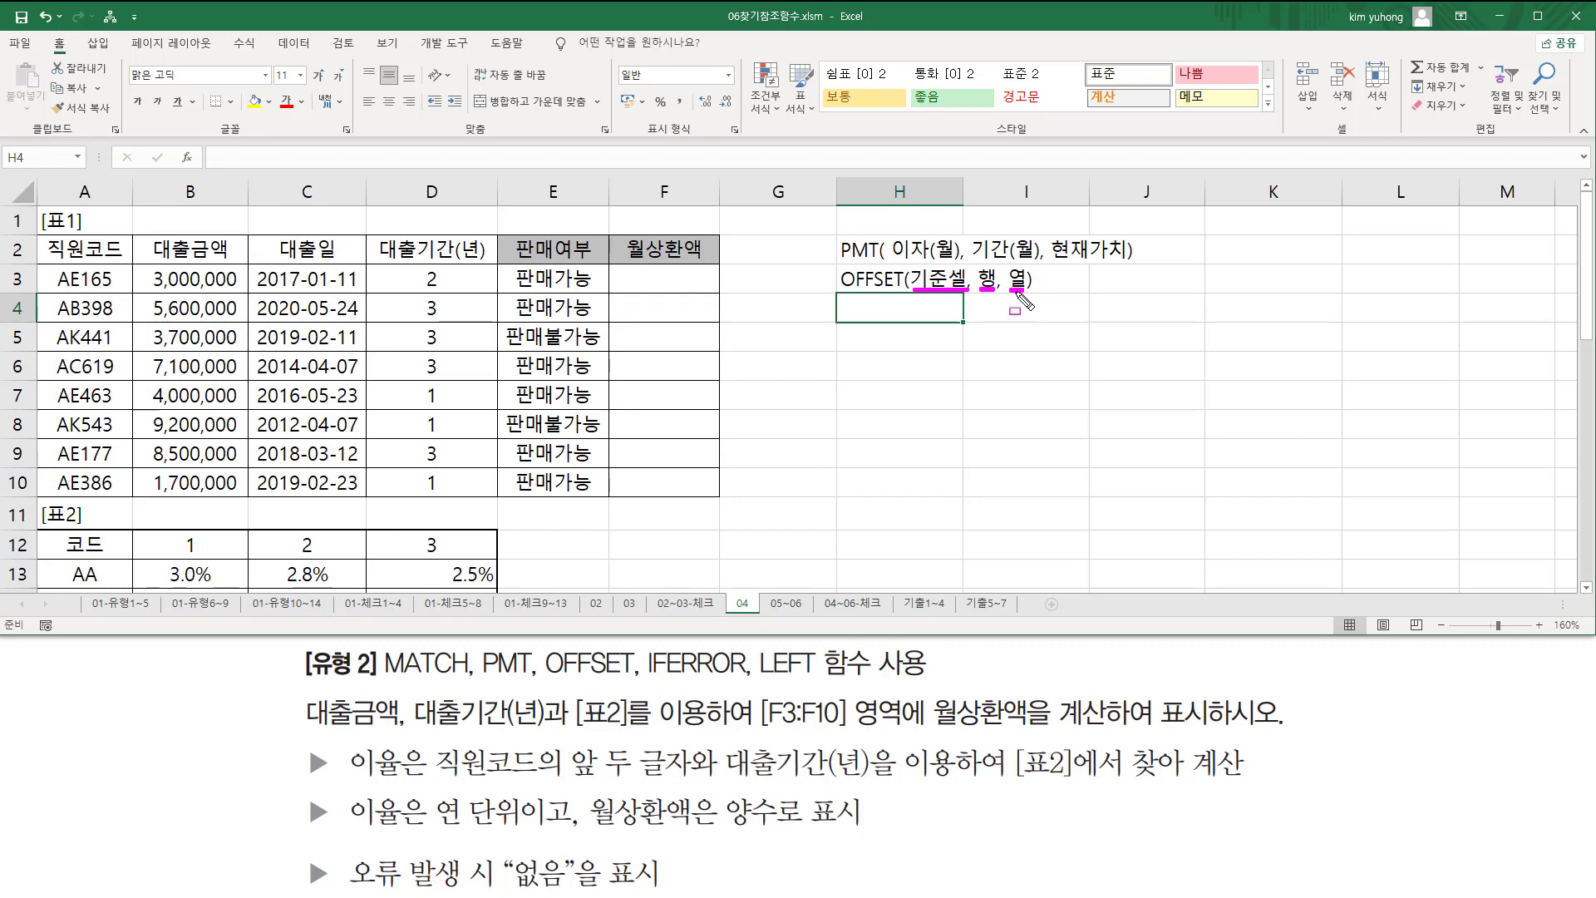
{"action": "key", "text": "Escape"}
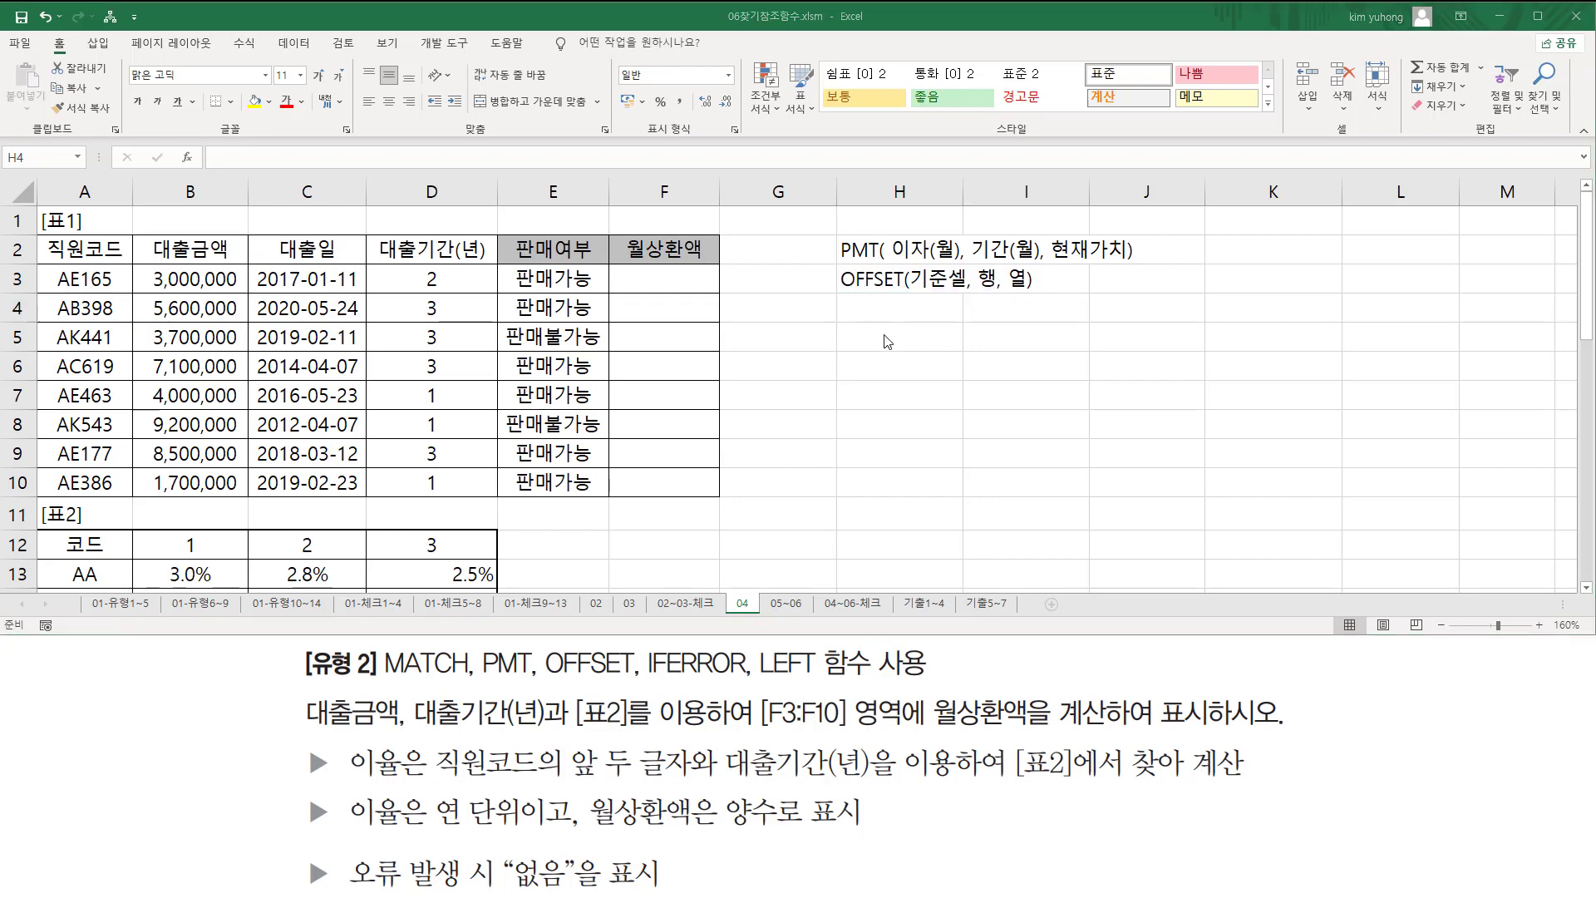
{"action": "left_click", "coordinate": [876, 321]}
{"action": "type", "text": "ㅑㅜ"}
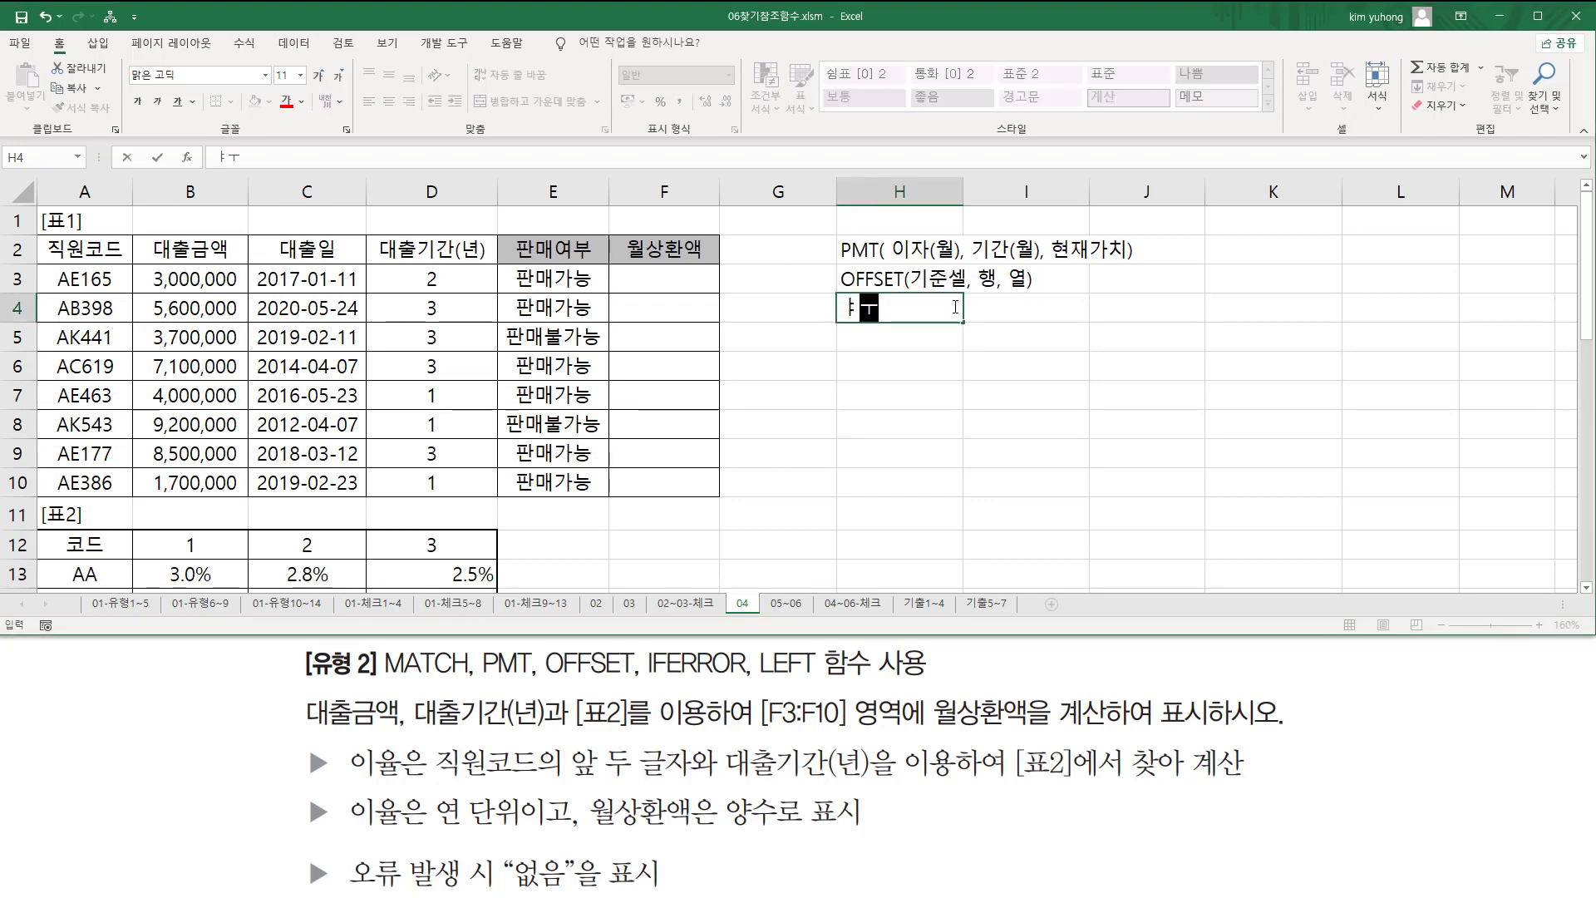
{"action": "key", "text": "BackSpace"}
{"action": "key", "text": "BackSpace"}
- Examine range A2:C5 of [표1] and where row 3 crosses the 대출금액 column
{"action": "key", "text": "ctrl+2"}
{"action": "mouse_move", "coordinate": [43, 235]}
{"action": "left_mouse_down"}
{"action": "mouse_move", "coordinate": [370, 353]}
{"action": "mouse_move", "coordinate": [376, 380]}
{"action": "mouse_move", "coordinate": [372, 362]}
{"action": "left_mouse_up"}
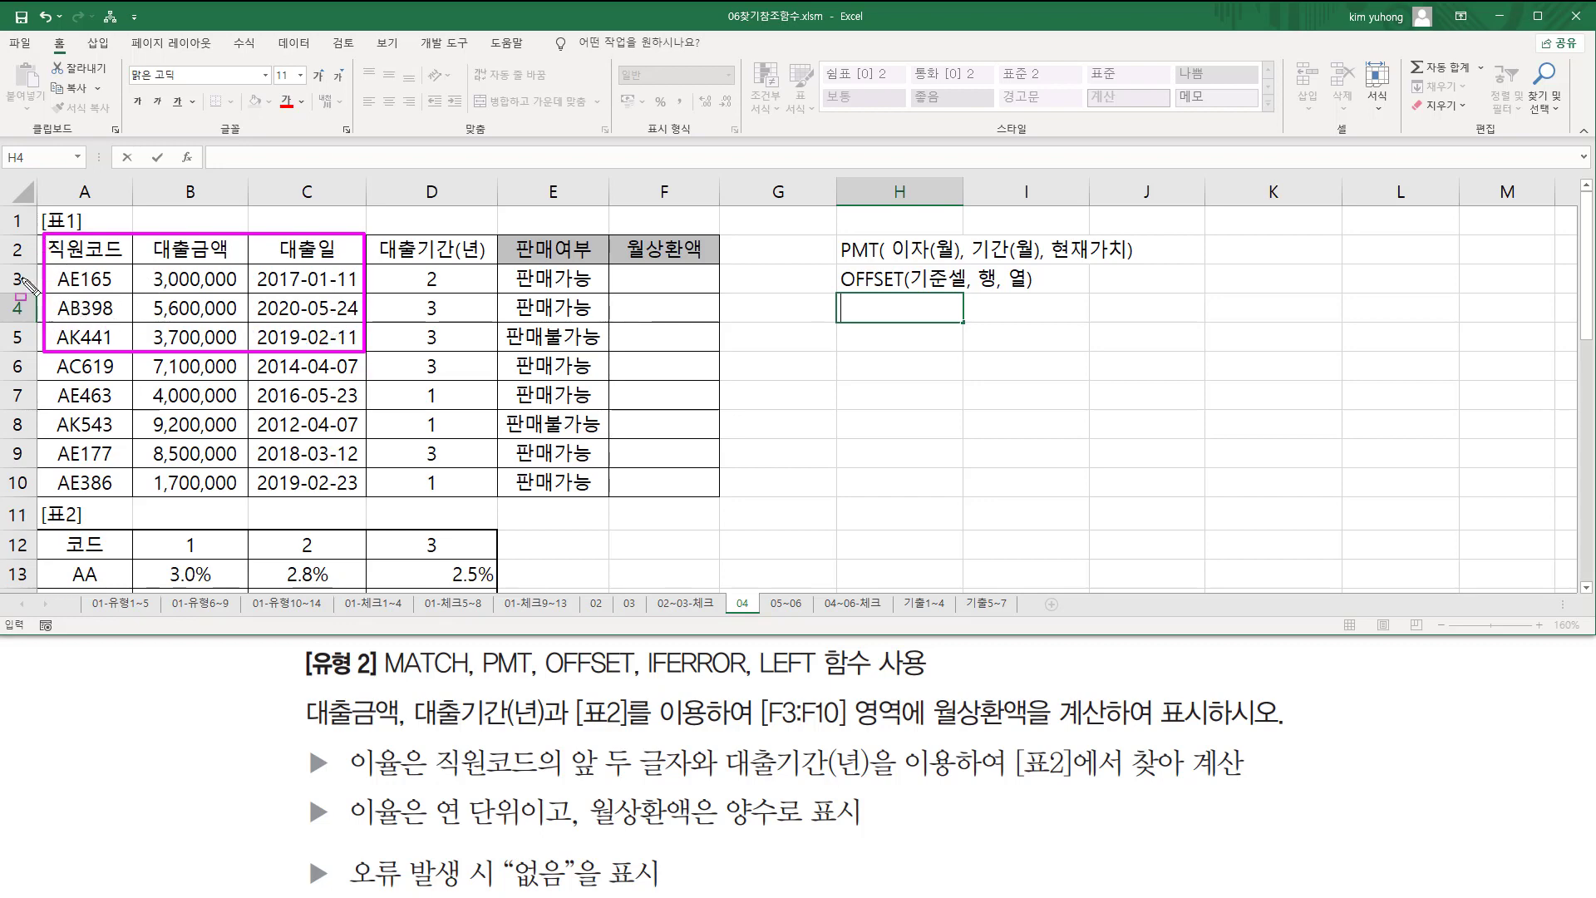
{"action": "mouse_move", "coordinate": [23, 265]}
{"action": "left_mouse_down"}
{"action": "mouse_move", "coordinate": [154, 293]}
{"action": "mouse_move", "coordinate": [449, 295]}
{"action": "left_mouse_up"}
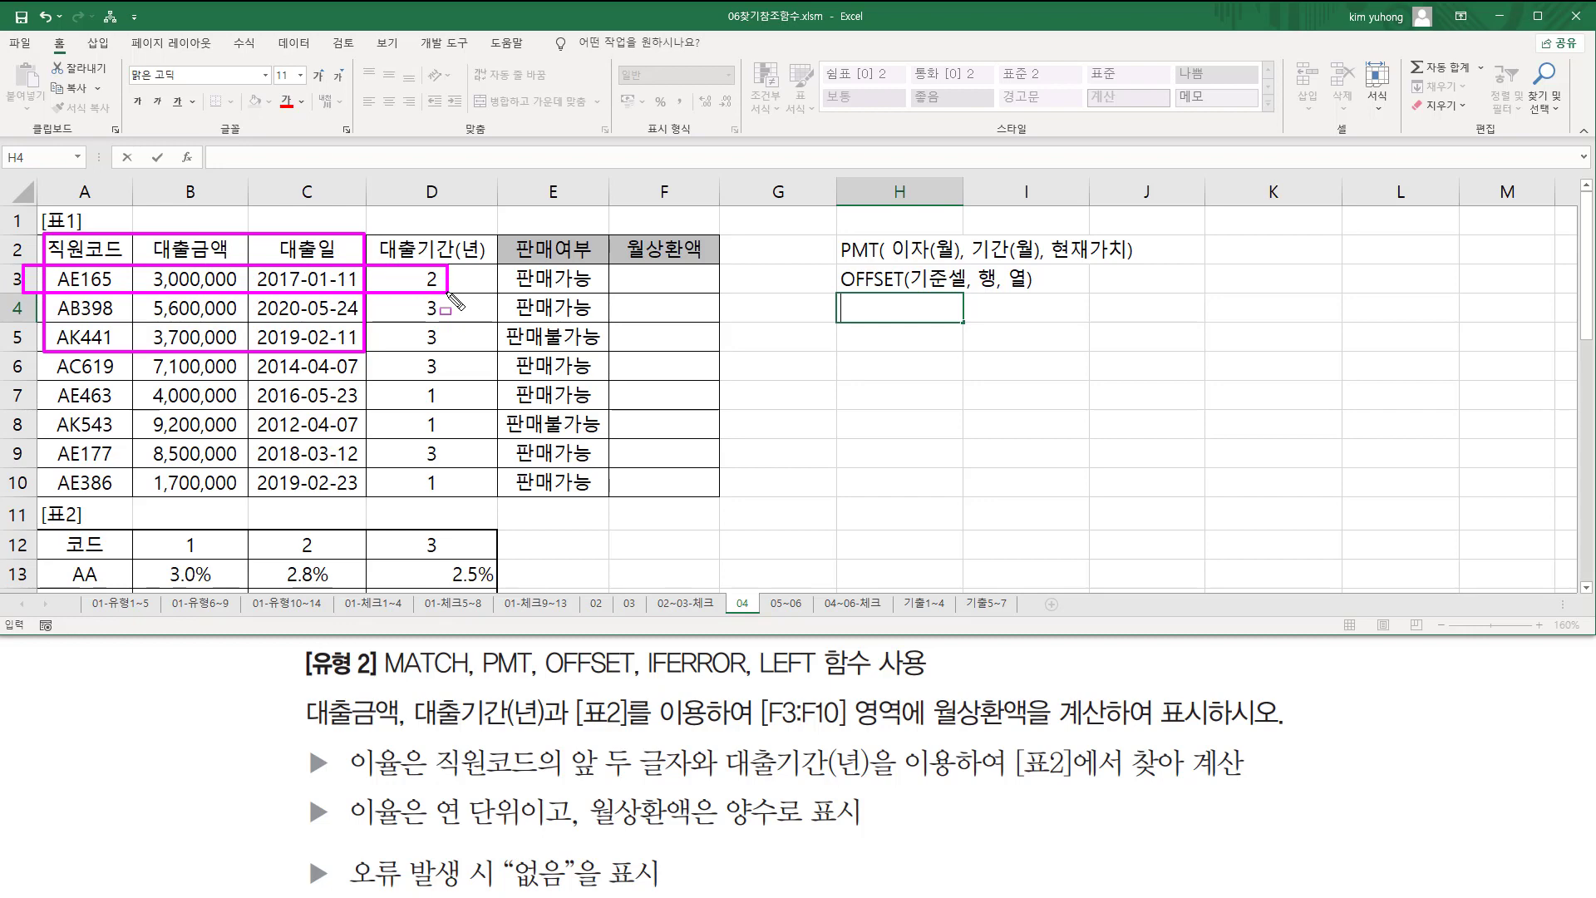
{"action": "left_click", "coordinate": [152, 216]}
{"action": "left_click_drag", "start_coordinate": [153, 215], "coordinate": [238, 415]}
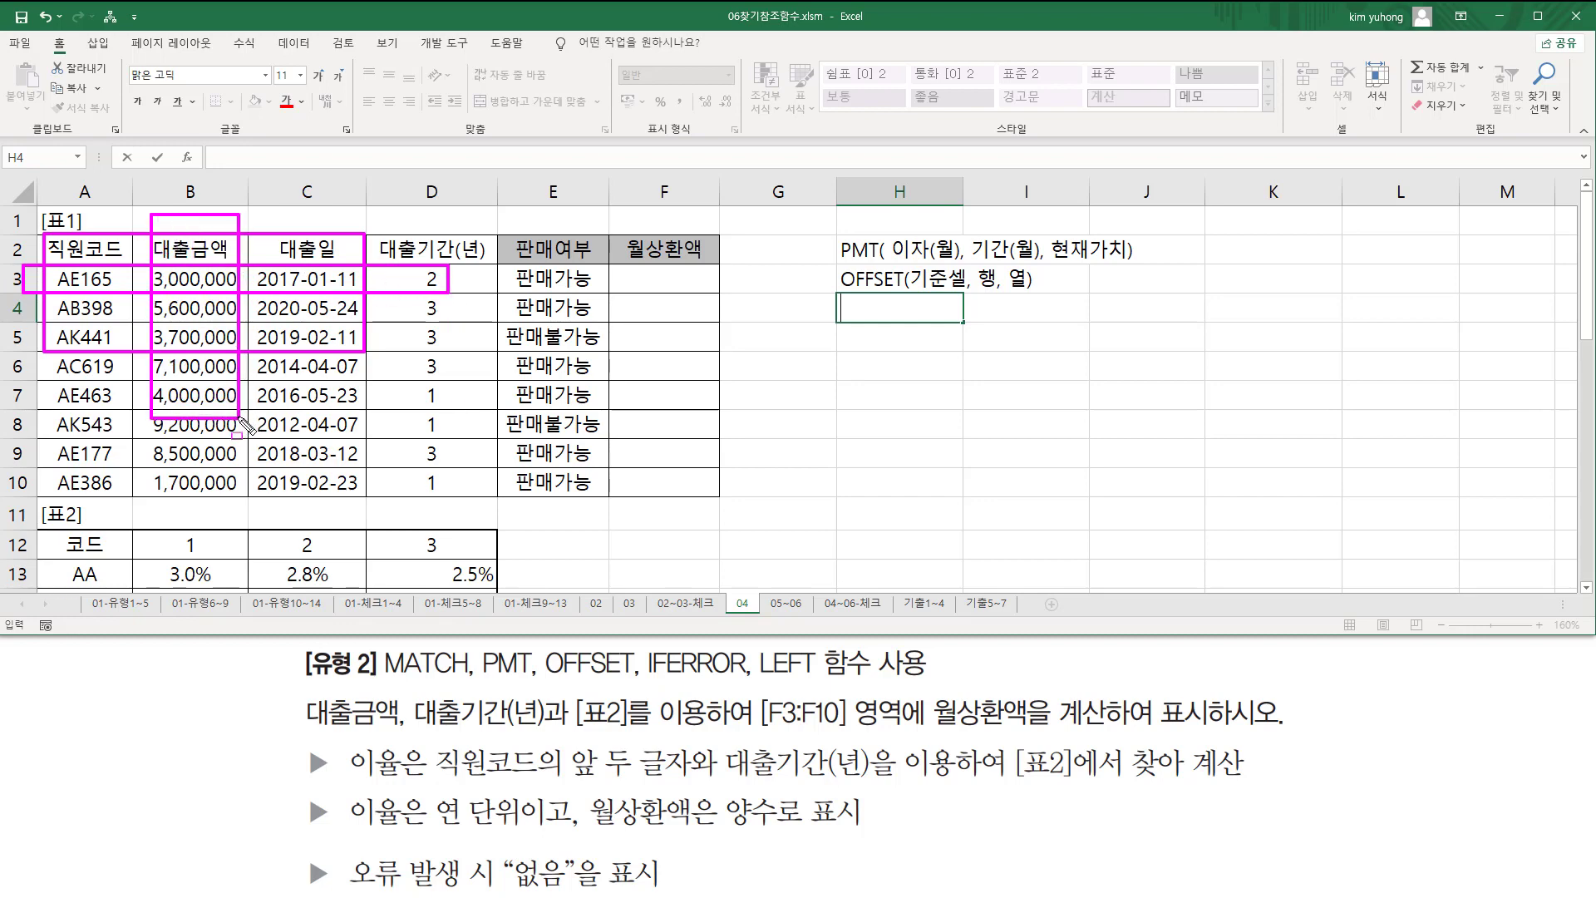
{"action": "left_click_drag", "start_coordinate": [158, 288], "coordinate": [229, 292]}
{"action": "left_click", "coordinate": [978, 291]}
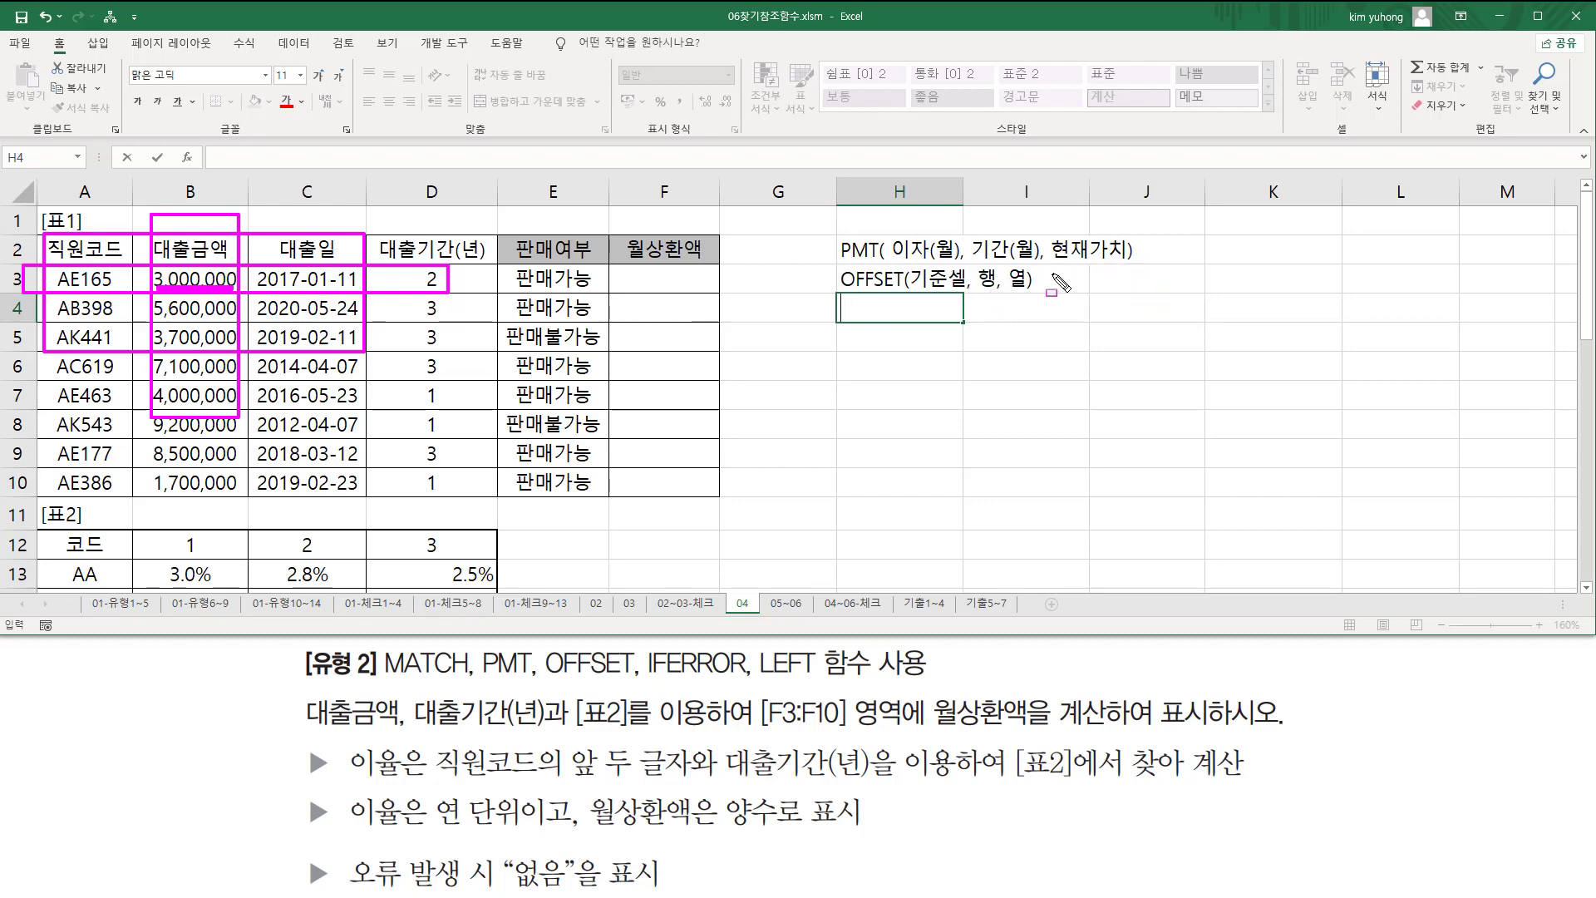
{"action": "key", "text": "Escape"}
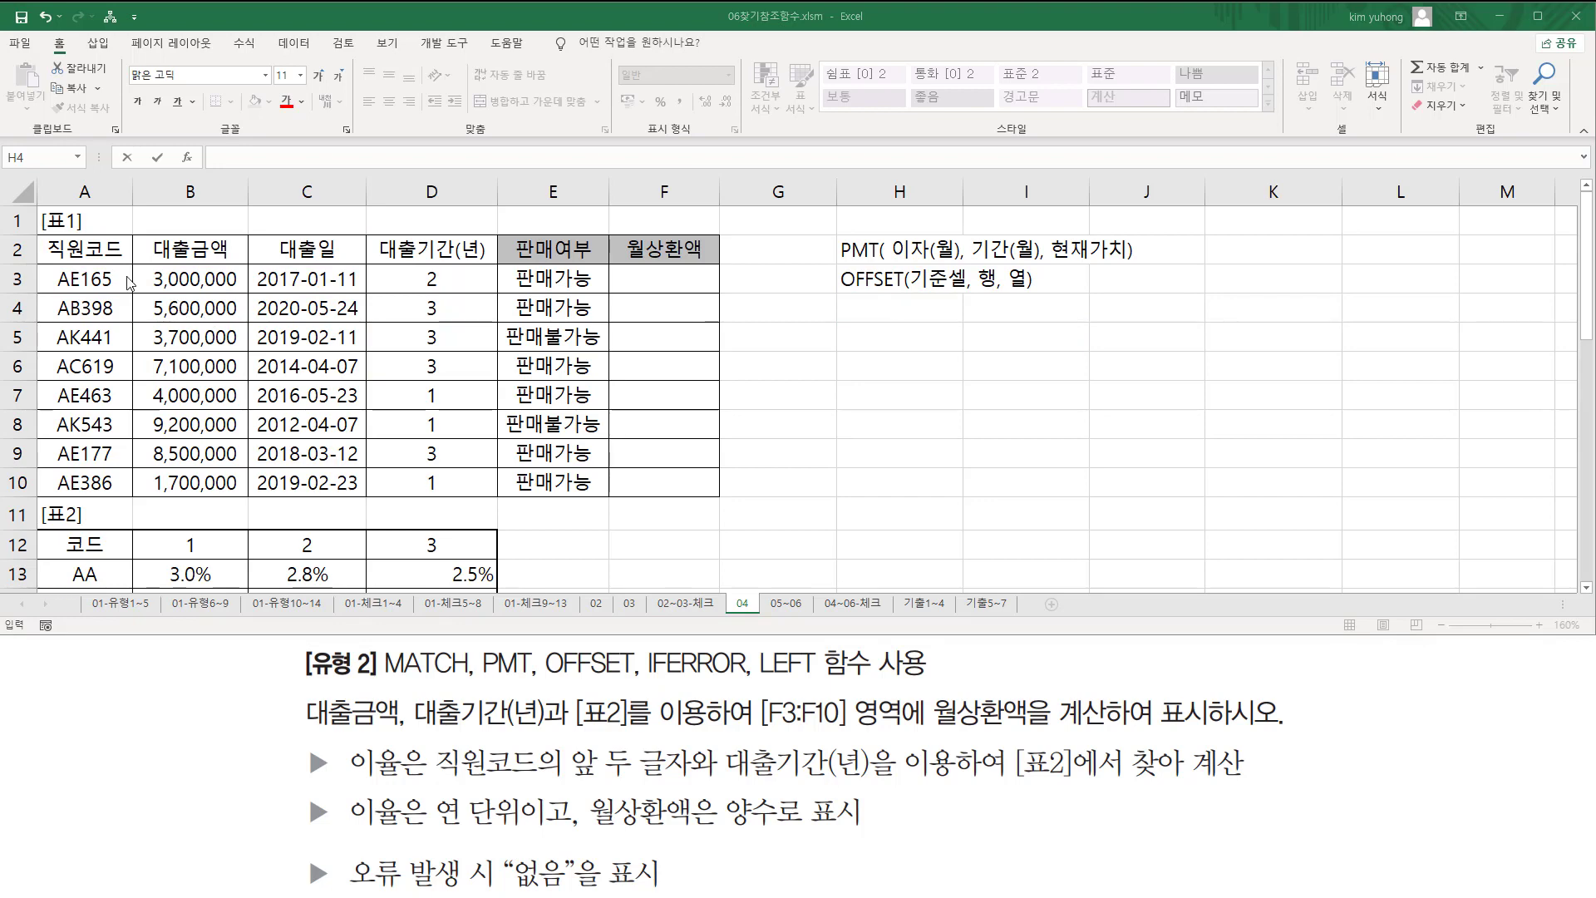
- Trace an OFFSET of 2 rows and 2 columns starting from the 직원코드 header cell in [표1]
{"action": "key", "text": "ctrl+2"}
{"action": "left_click_drag", "start_coordinate": [44, 238], "coordinate": [131, 266]}
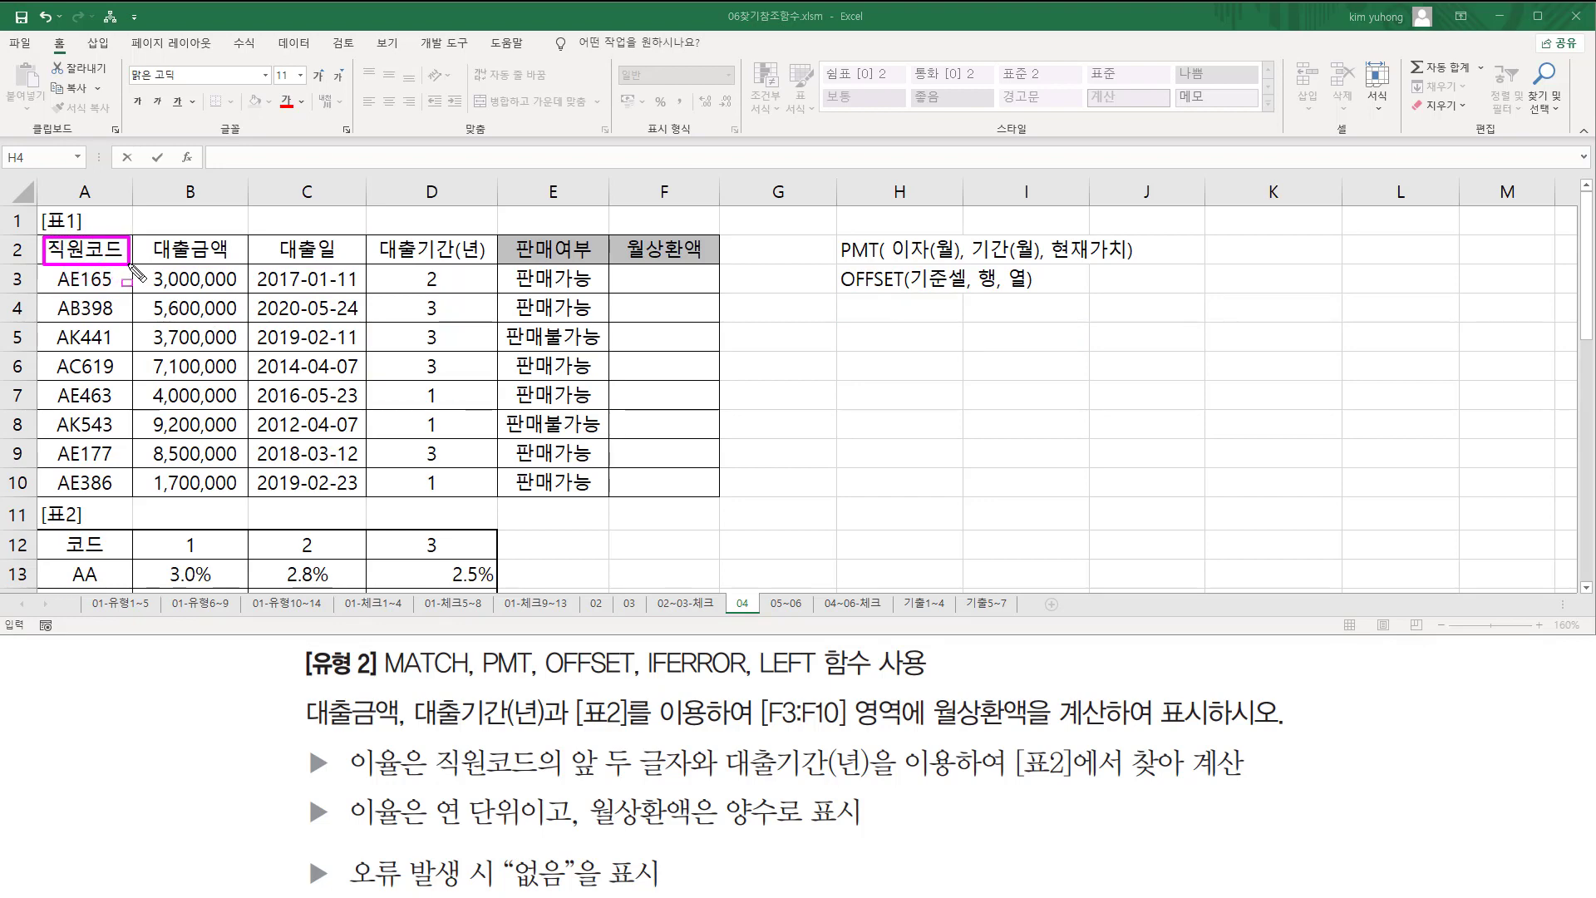
{"action": "left_click_drag", "start_coordinate": [912, 289], "coordinate": [1035, 293]}
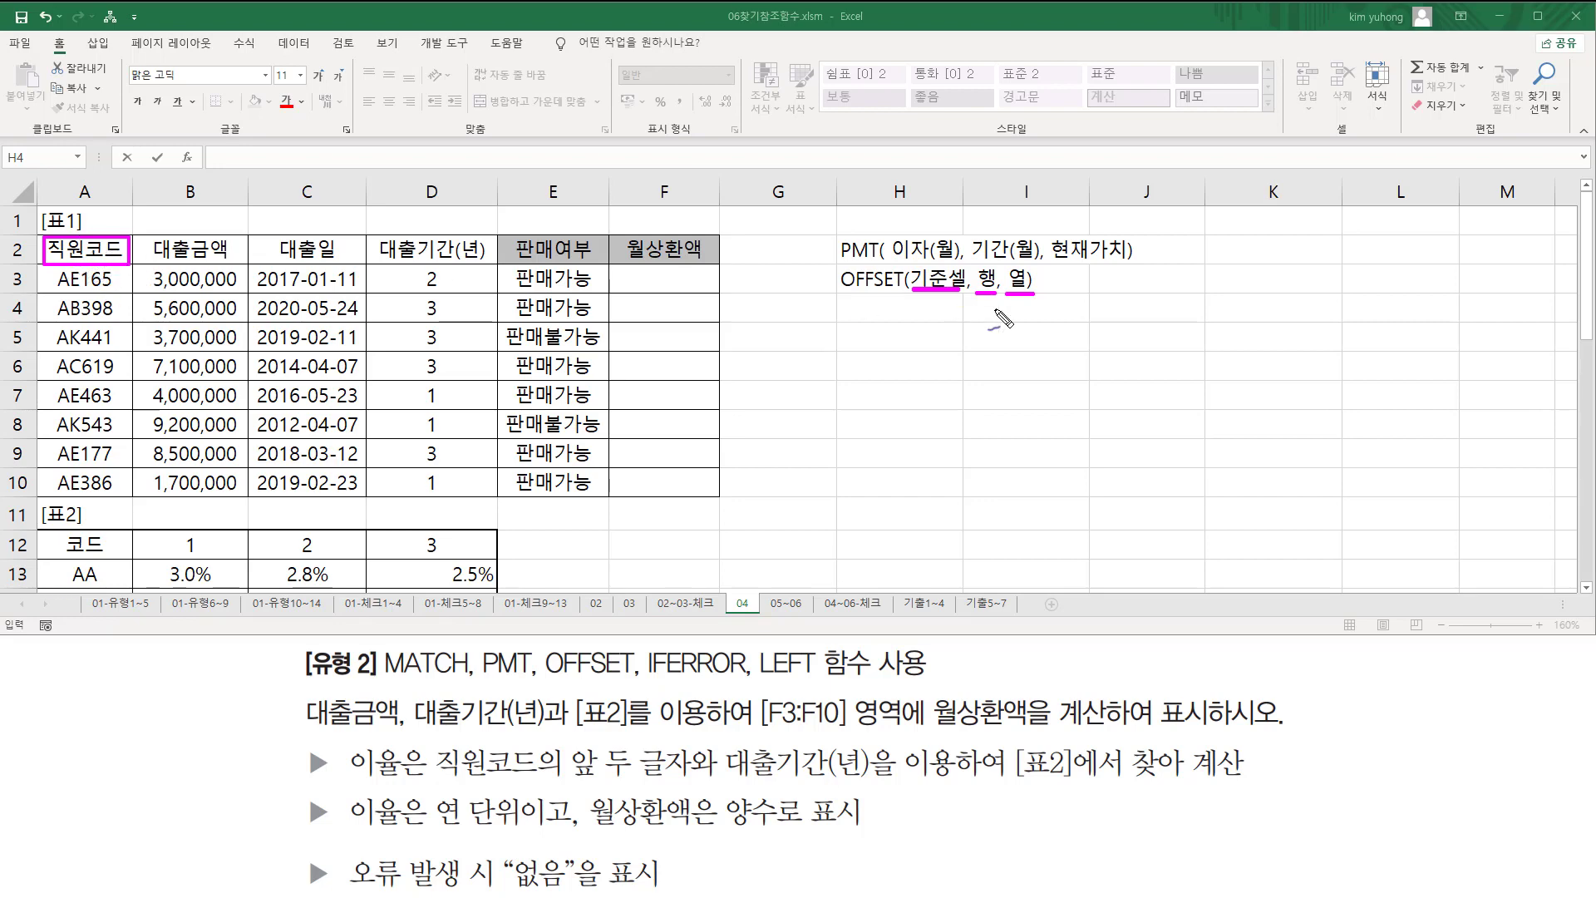
{"action": "left_click_drag", "start_coordinate": [996, 305], "coordinate": [1046, 322]}
{"action": "mouse_move", "coordinate": [48, 255]}
{"action": "left_mouse_down"}
{"action": "mouse_move", "coordinate": [29, 270]}
{"action": "mouse_move", "coordinate": [35, 311]}
{"action": "mouse_move", "coordinate": [123, 311]}
{"action": "left_mouse_up"}
{"action": "left_click_drag", "start_coordinate": [114, 333], "coordinate": [128, 327]}
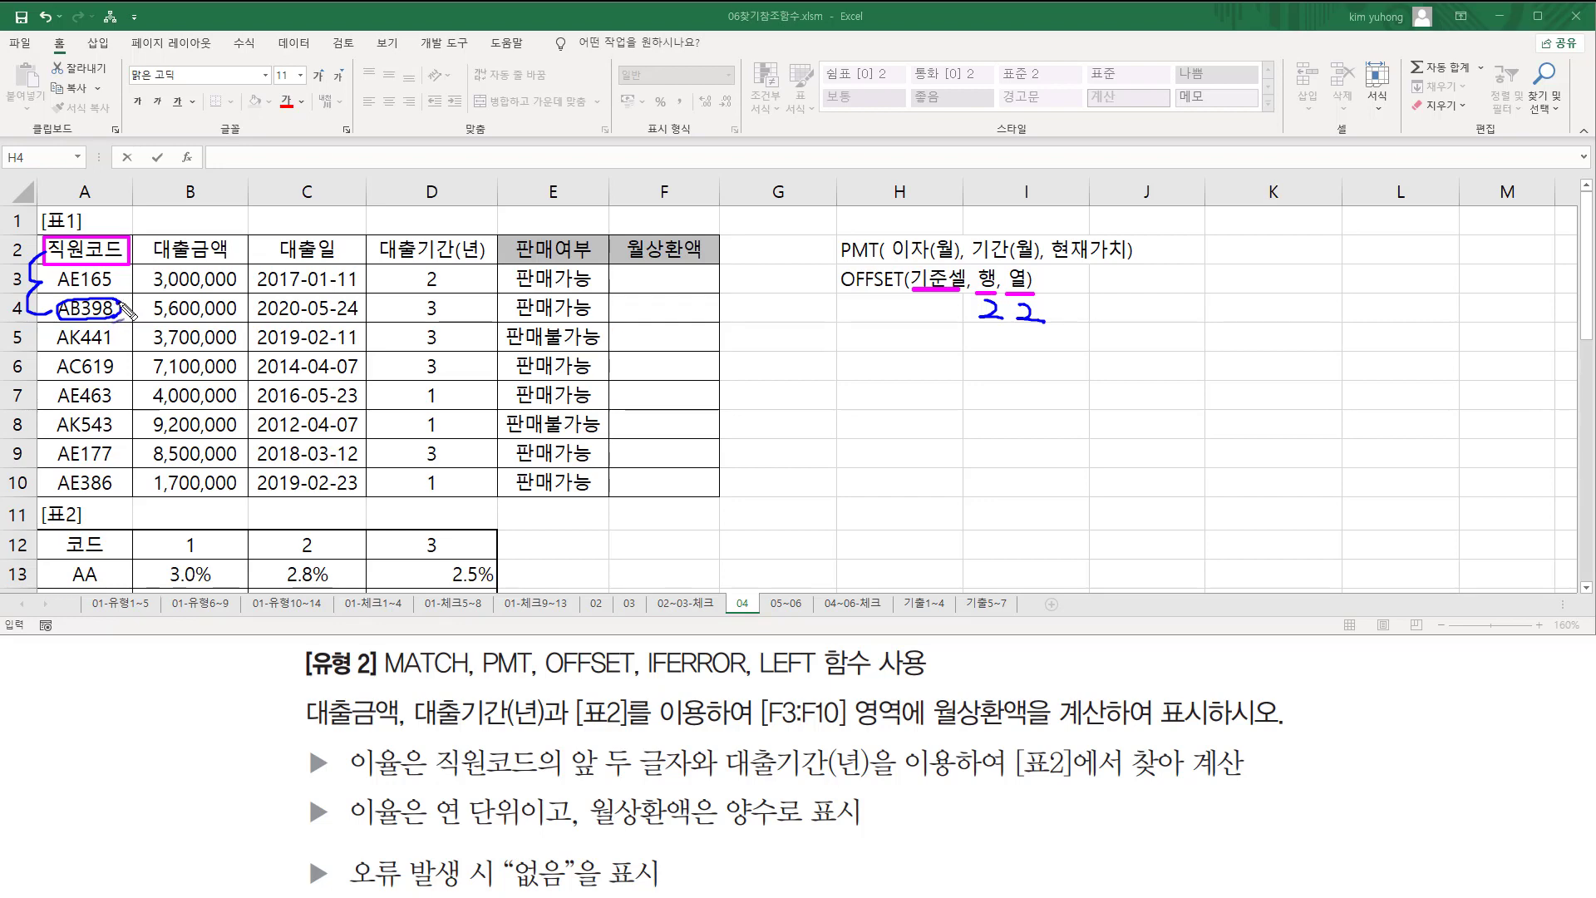
{"action": "mouse_move", "coordinate": [126, 310]}
{"action": "left_mouse_down"}
{"action": "mouse_move", "coordinate": [257, 286]}
{"action": "mouse_move", "coordinate": [302, 296]}
{"action": "mouse_move", "coordinate": [254, 304]}
{"action": "mouse_move", "coordinate": [264, 321]}
{"action": "mouse_move", "coordinate": [355, 319]}
{"action": "mouse_move", "coordinate": [366, 299]}
{"action": "mouse_move", "coordinate": [341, 297]}
{"action": "left_mouse_up"}
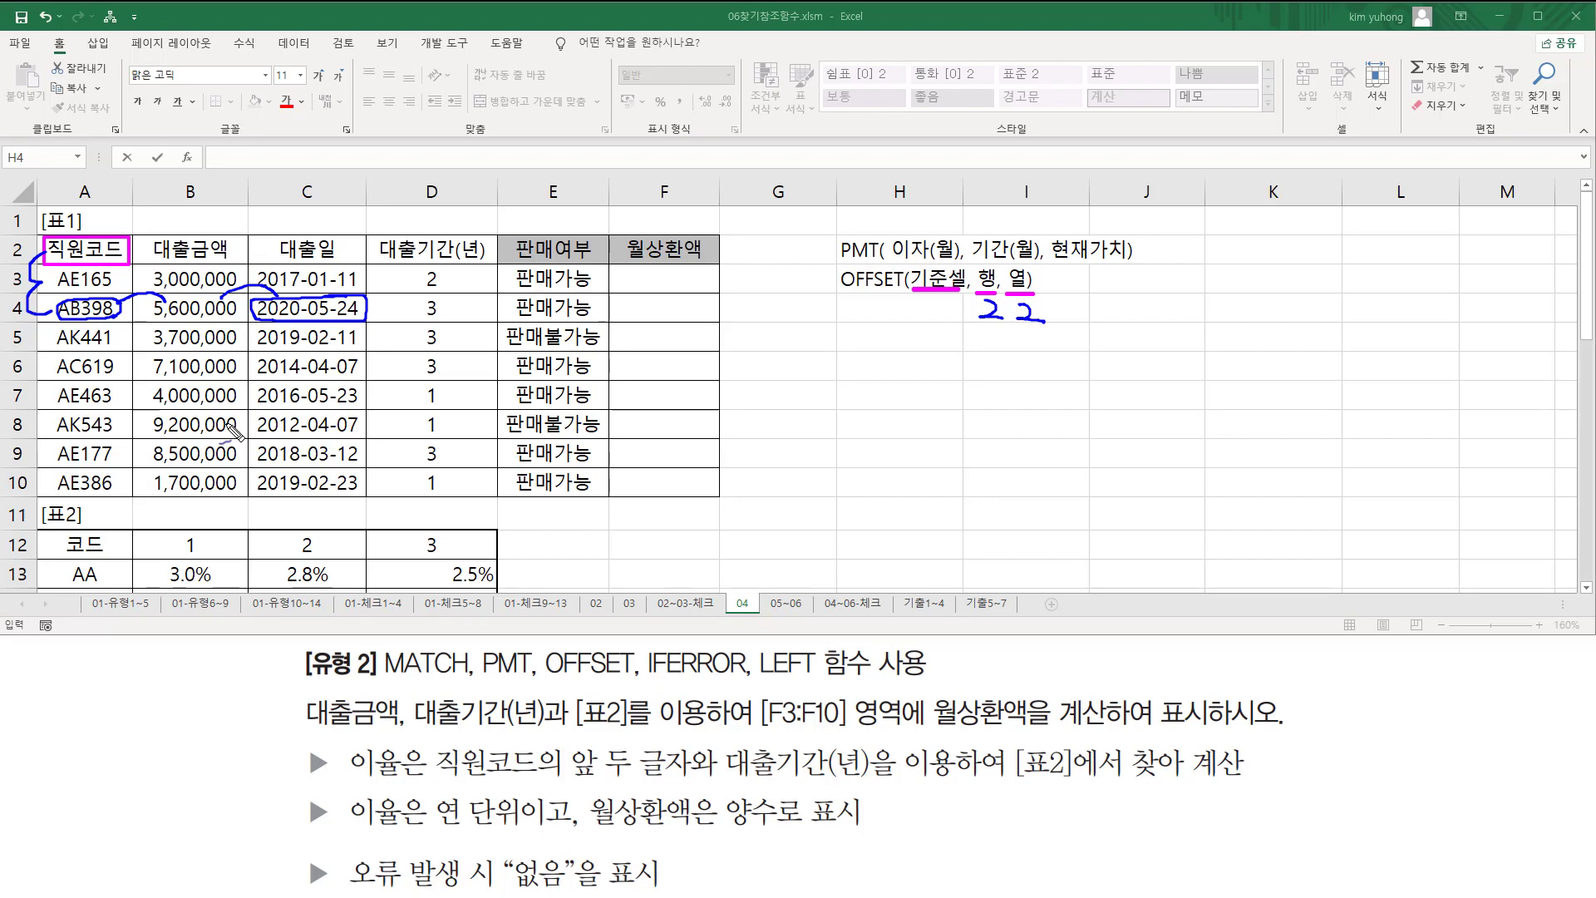
{"action": "key", "text": "e"}
{"action": "key", "text": "Escape"}
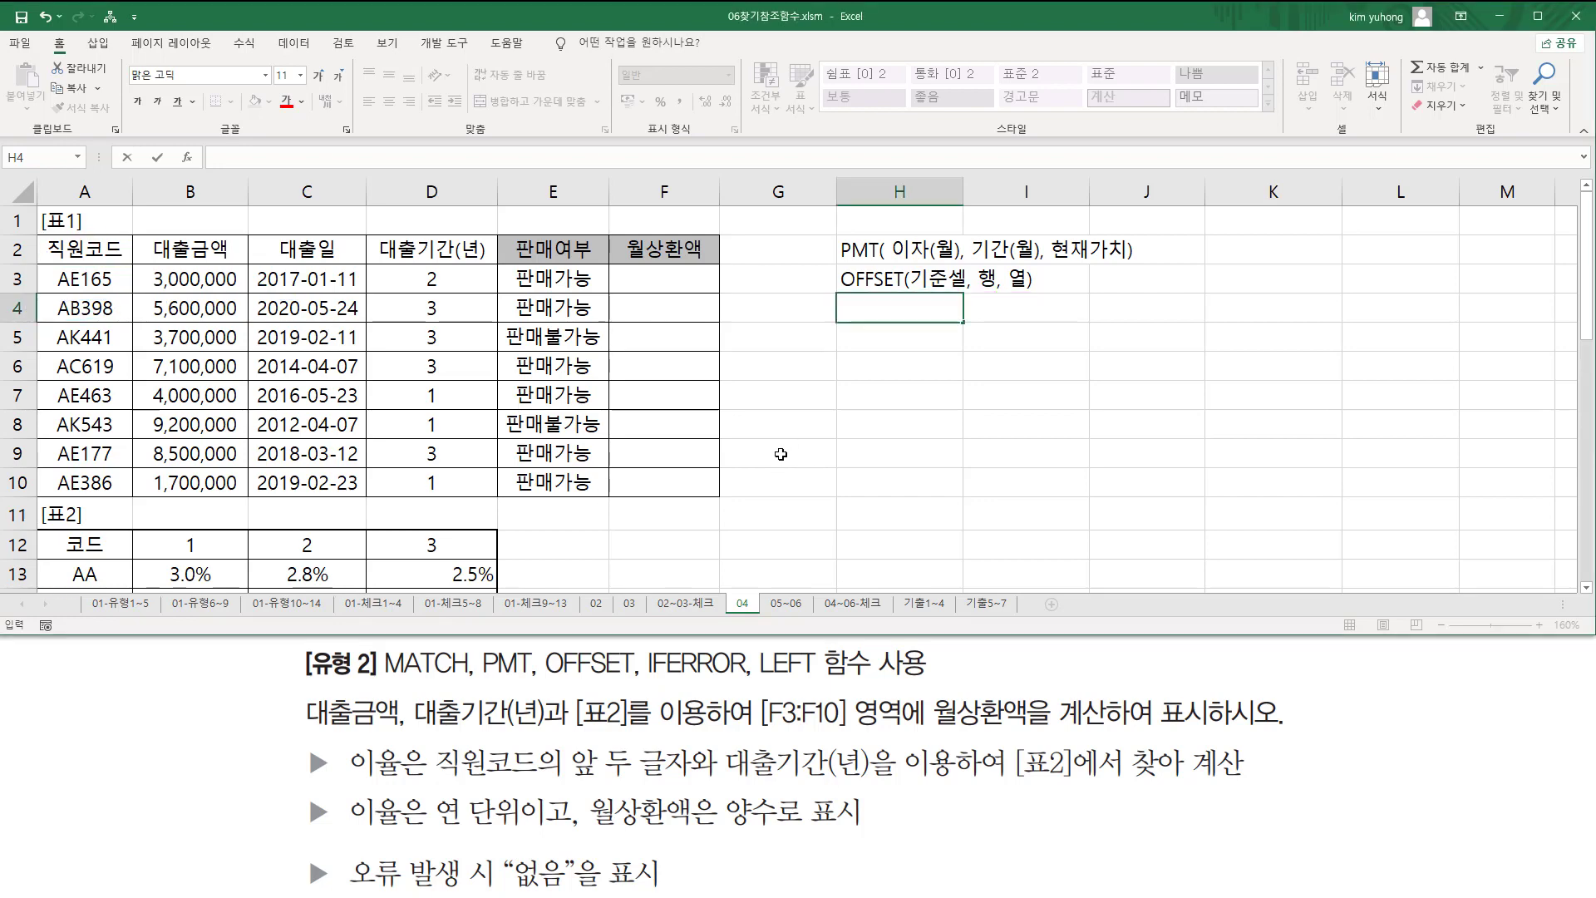
- Review the rate condition: the first two letters of 직원코드 and 대출기간(년) looked up in [표2] for PMT's interest argument
{"action": "key", "text": "ctrl+2"}
{"action": "mouse_move", "coordinate": [346, 782]}
{"action": "left_mouse_down"}
{"action": "mouse_move", "coordinate": [427, 783]}
{"action": "mouse_move", "coordinate": [427, 744]}
{"action": "left_mouse_up"}
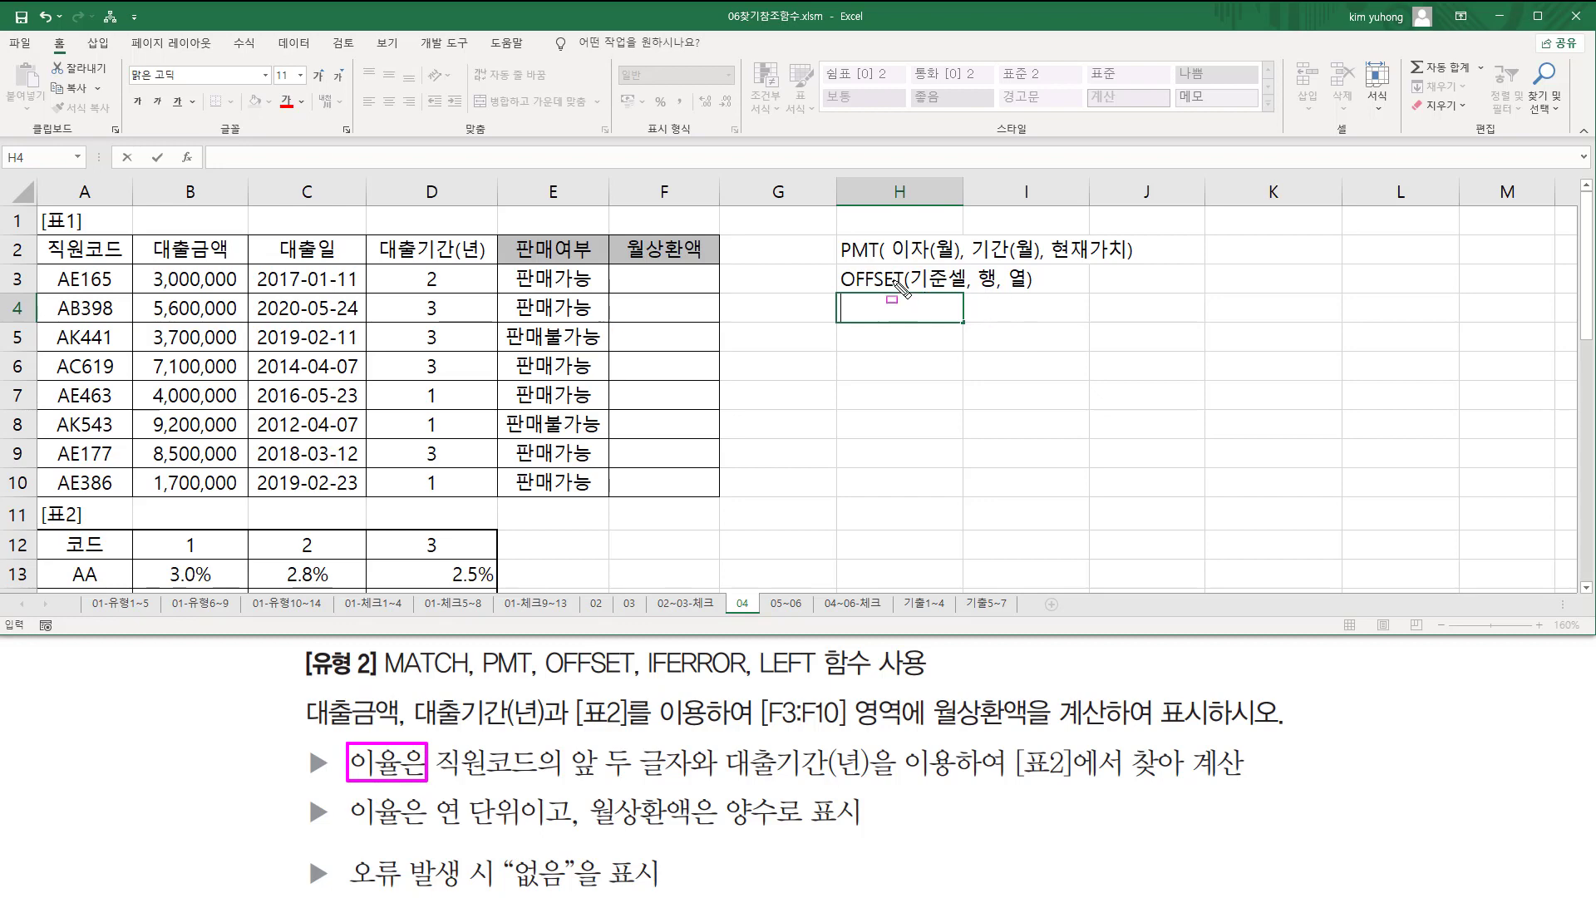
{"action": "mouse_move", "coordinate": [917, 279]}
{"action": "left_mouse_down"}
{"action": "mouse_move", "coordinate": [957, 259]}
{"action": "mouse_move", "coordinate": [956, 235]}
{"action": "left_mouse_up"}
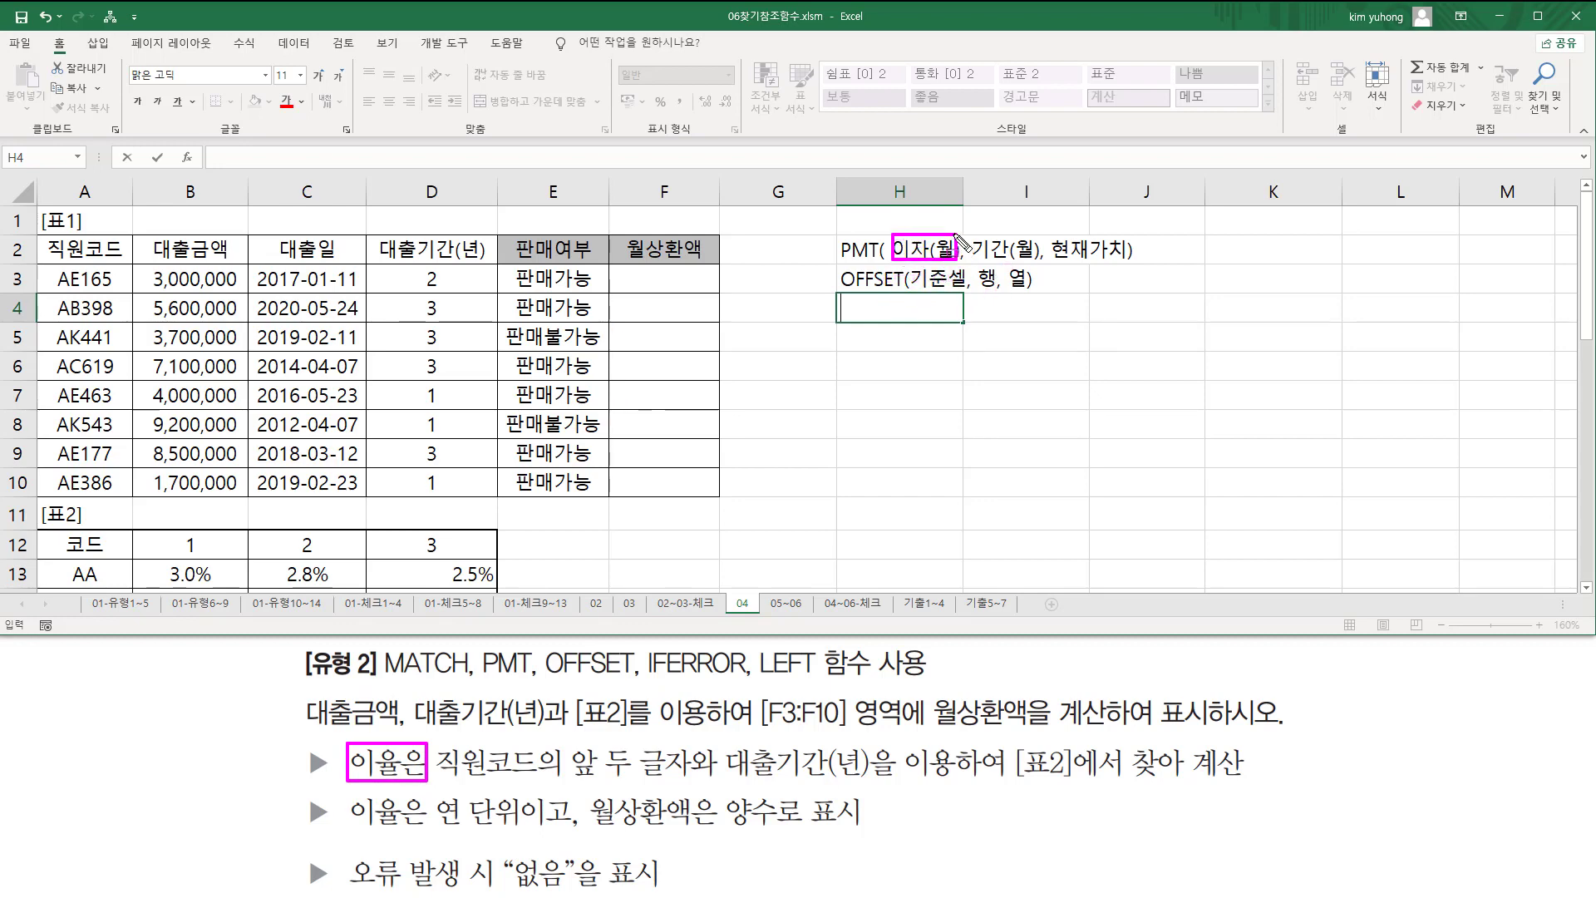
{"action": "key", "text": "e"}
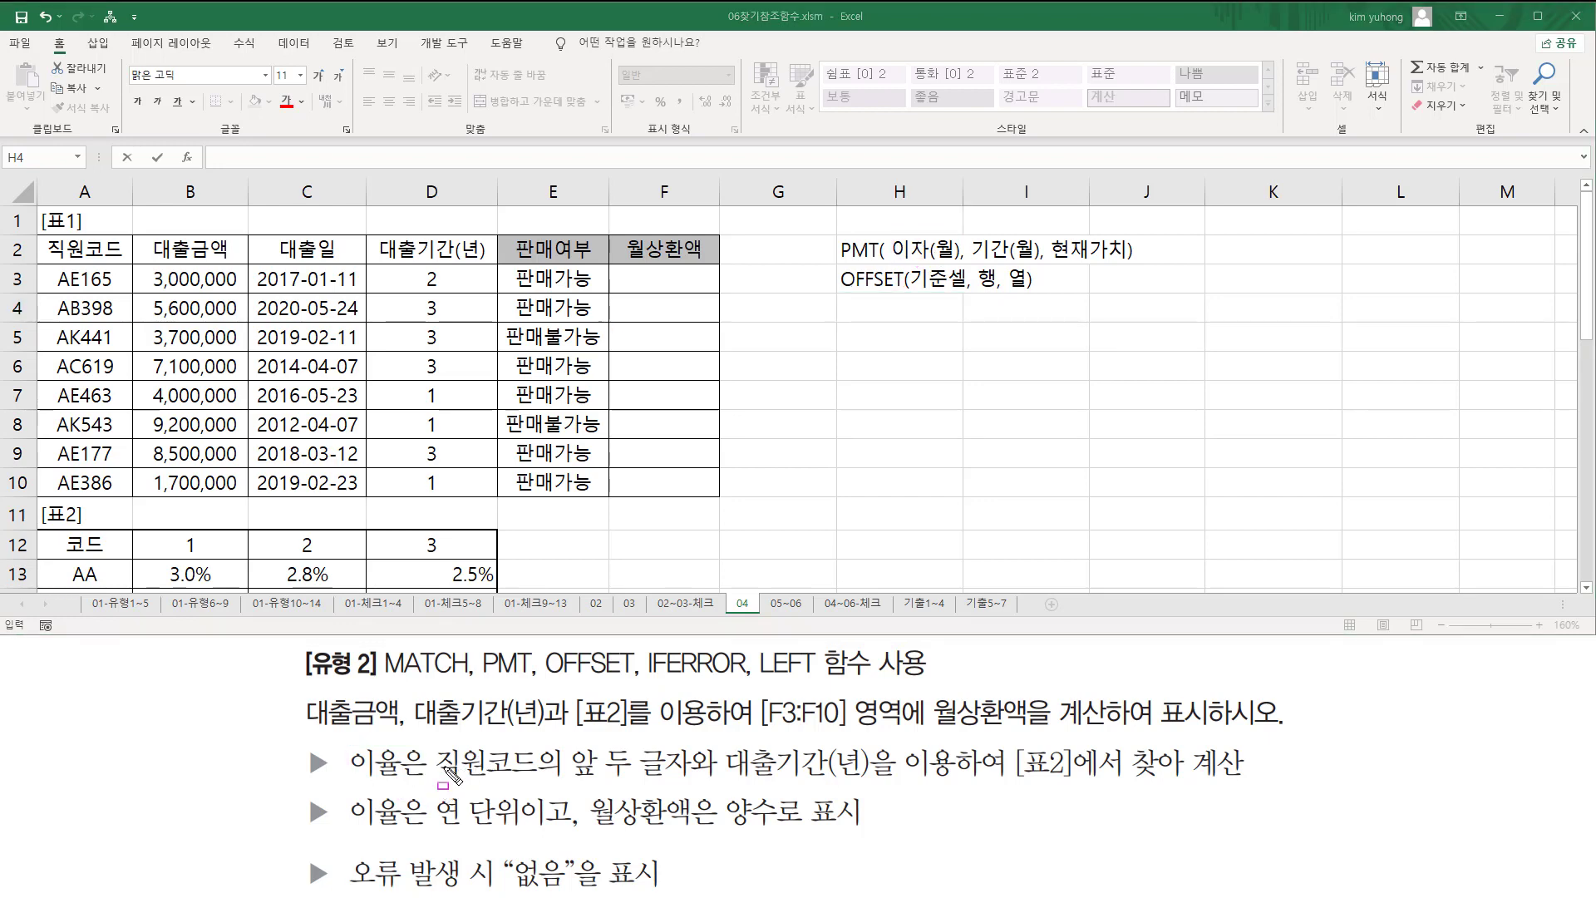
{"action": "mouse_move", "coordinate": [427, 781]}
{"action": "left_mouse_down"}
{"action": "mouse_move", "coordinate": [459, 764]}
{"action": "mouse_move", "coordinate": [460, 743]}
{"action": "mouse_move", "coordinate": [700, 794]}
{"action": "mouse_move", "coordinate": [956, 783]}
{"action": "mouse_move", "coordinate": [956, 745]}
{"action": "mouse_move", "coordinate": [1255, 783]}
{"action": "left_mouse_up"}
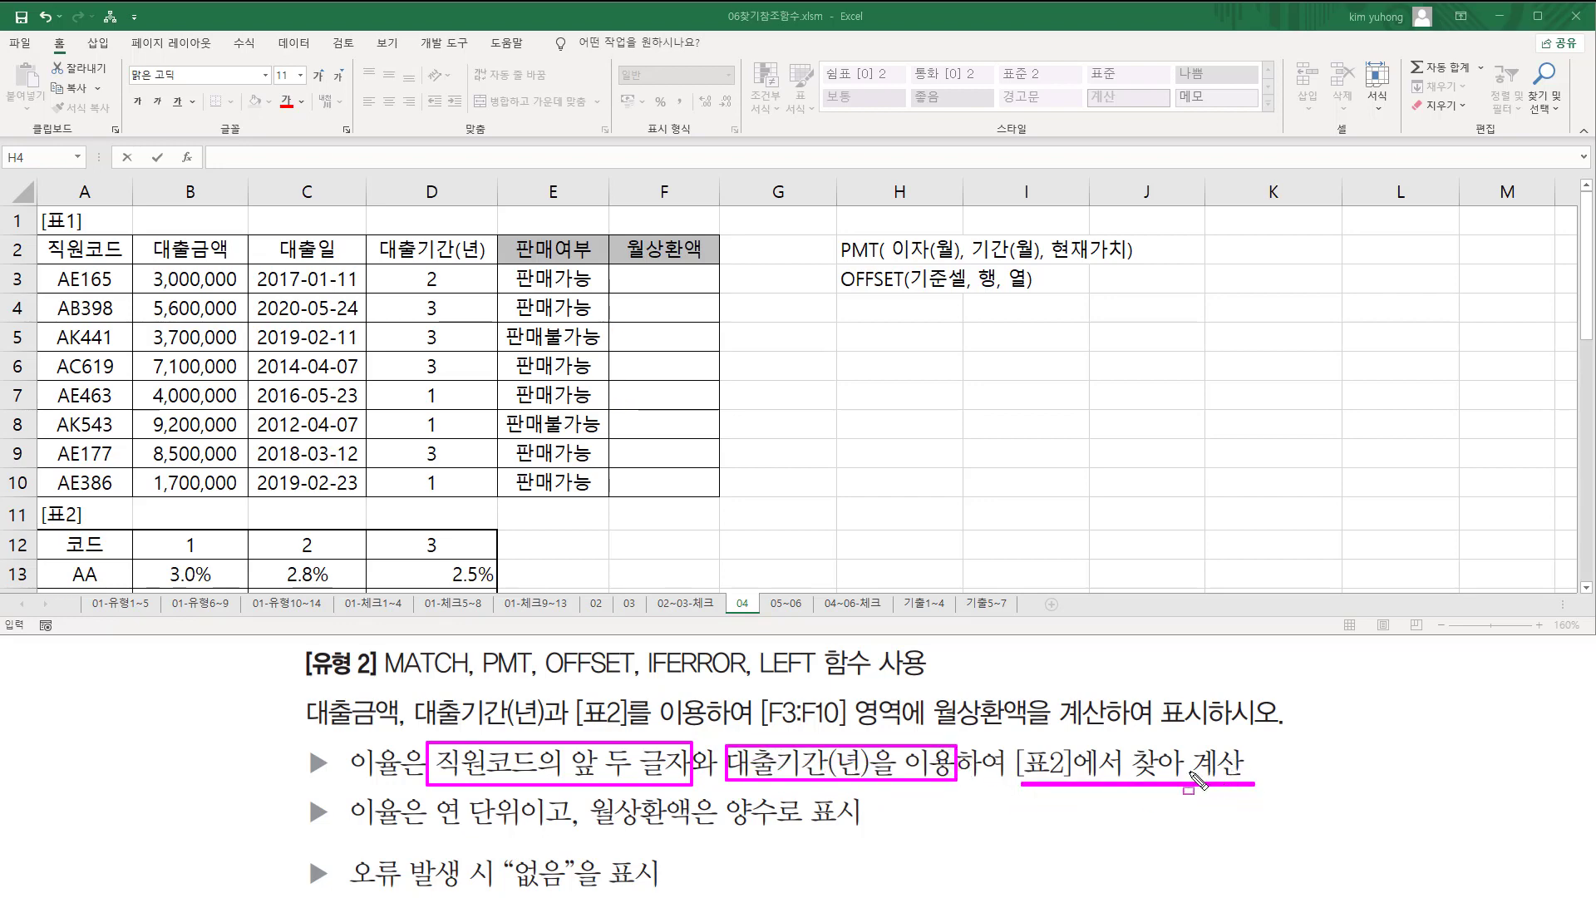
{"action": "key", "text": "Escape"}
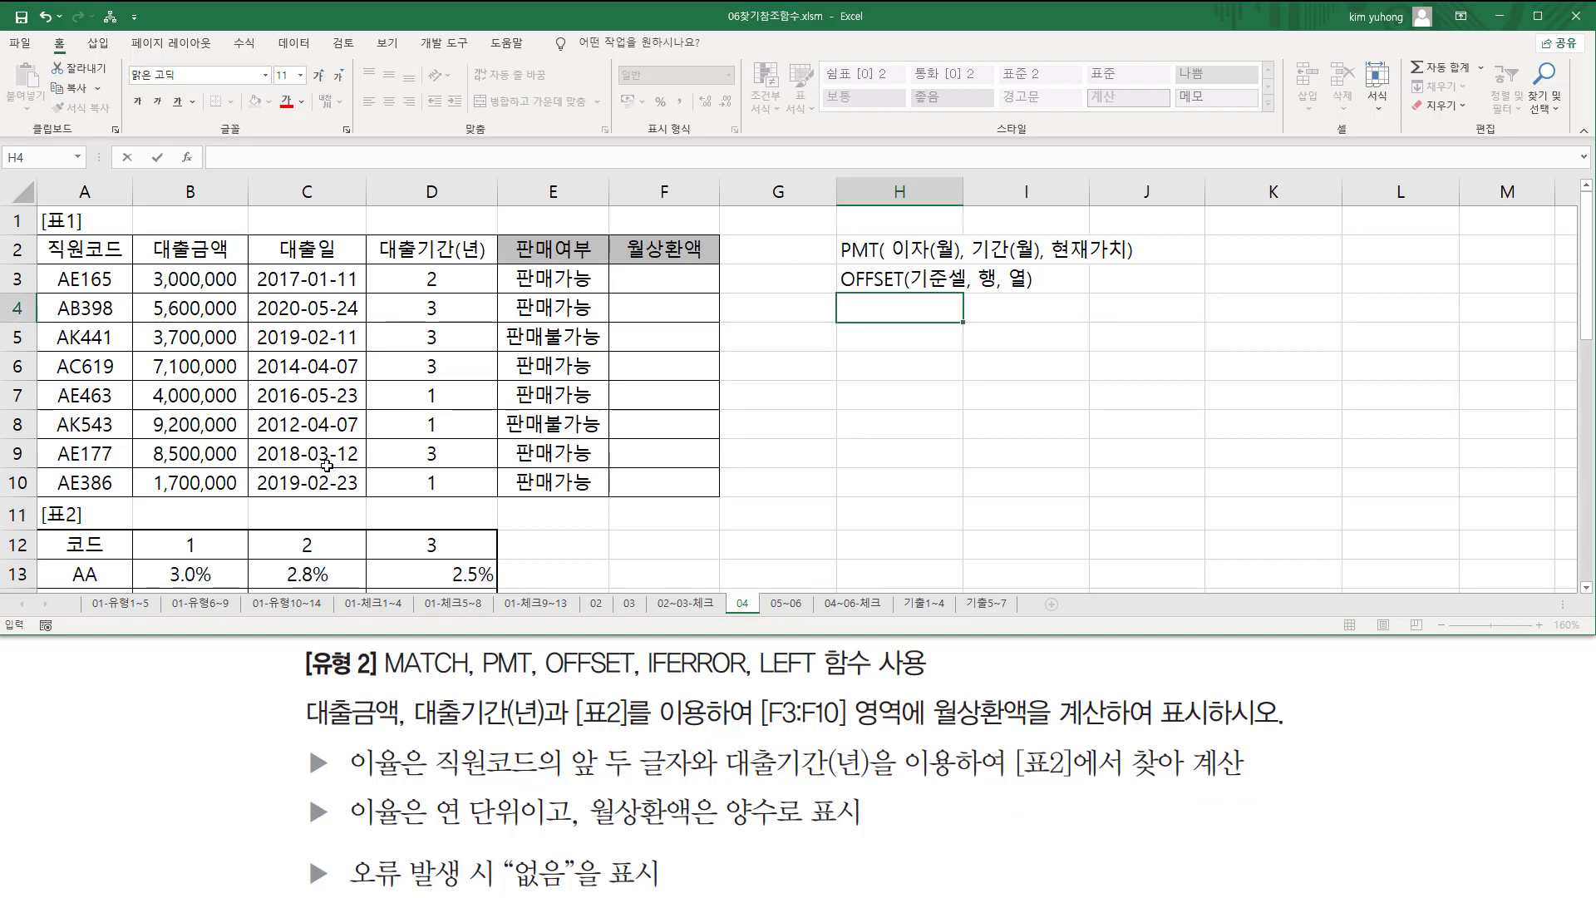
- Work out the MATCH positions of code AA in A13:A16 and of period 2 in B12:D12 of [표2]
{"action": "scroll", "coordinate": [399, 493], "scroll_direction": "down", "scroll_amount": 2}
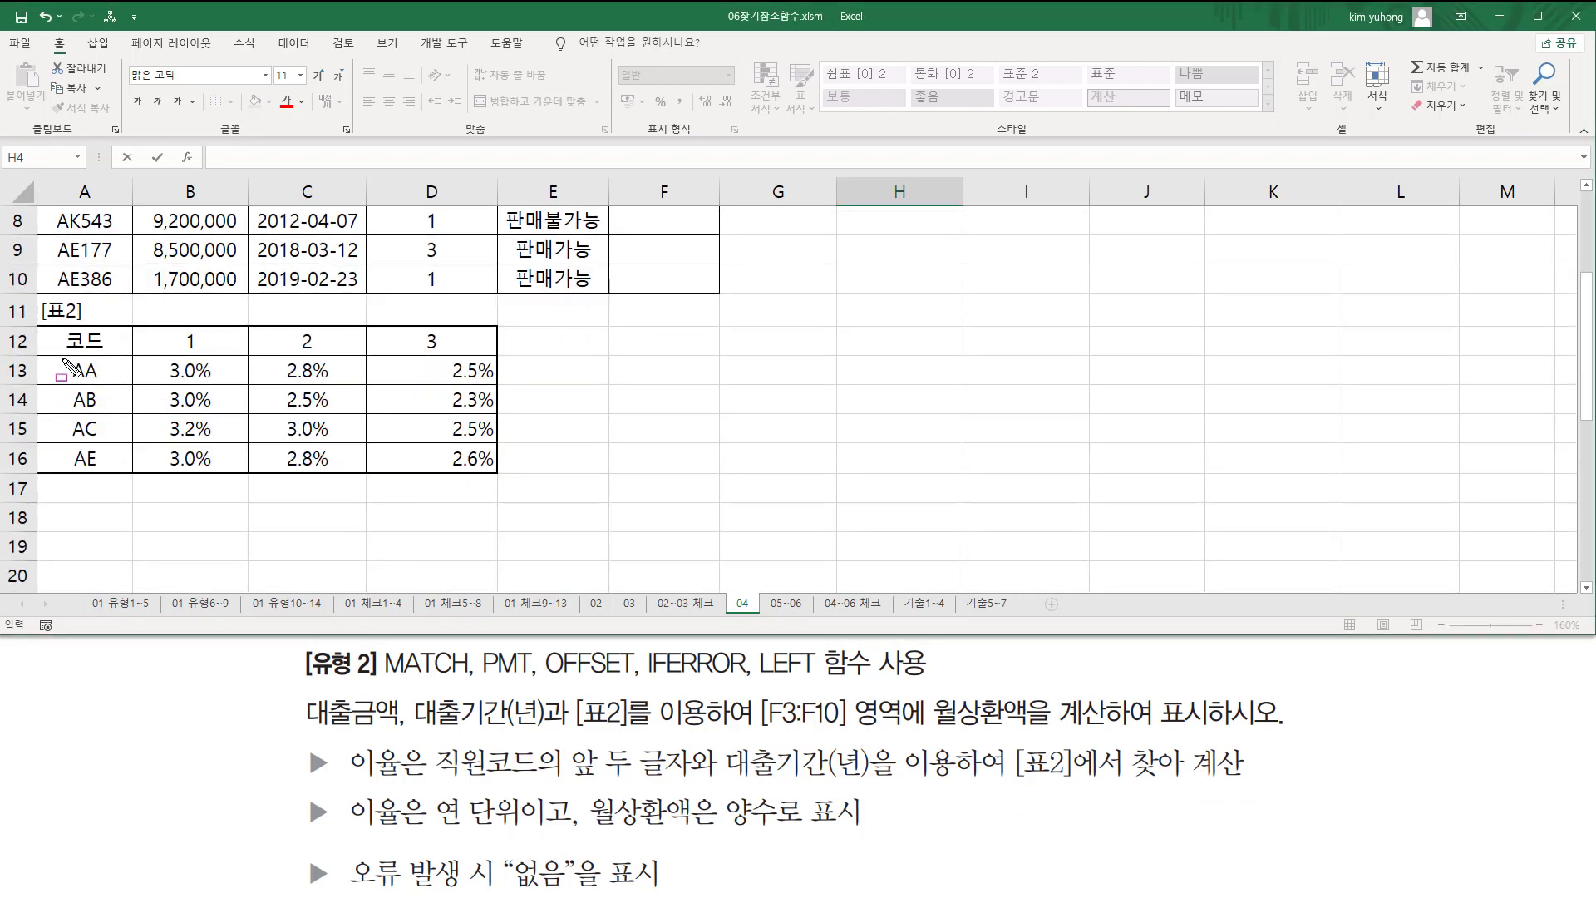
{"action": "left_click_drag", "start_coordinate": [63, 358], "coordinate": [108, 384]}
{"action": "left_click_drag", "start_coordinate": [296, 325], "coordinate": [339, 381]}
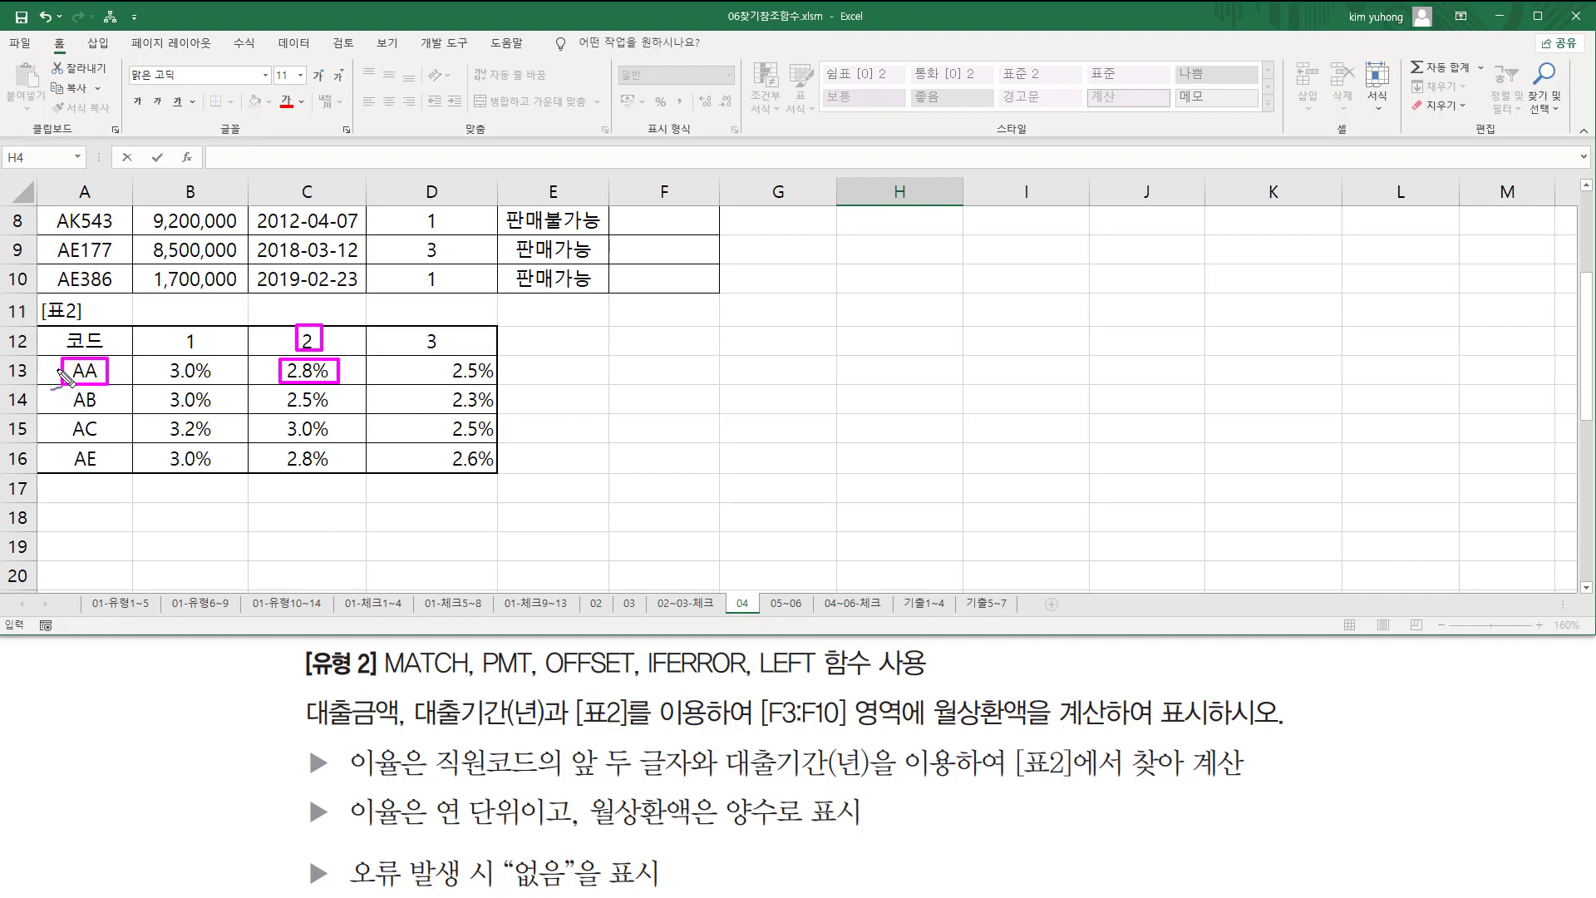
{"action": "left_click_drag", "start_coordinate": [48, 366], "coordinate": [53, 462]}
{"action": "left_click_drag", "start_coordinate": [383, 687], "coordinate": [479, 683]}
{"action": "left_click_drag", "start_coordinate": [123, 367], "coordinate": [115, 380]}
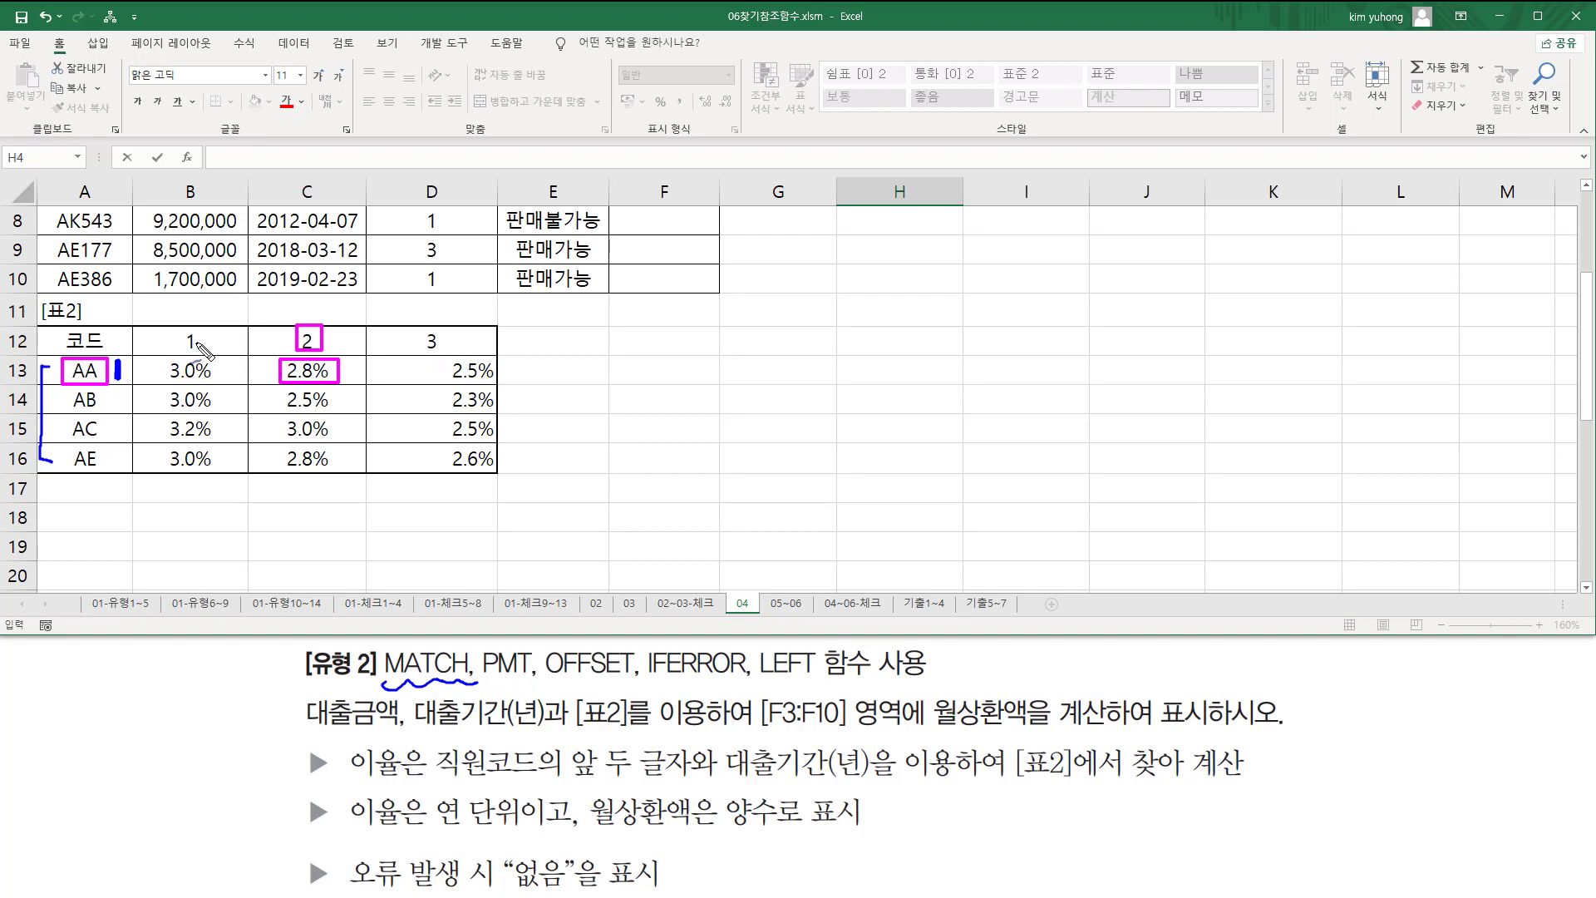
{"action": "left_click_drag", "start_coordinate": [189, 313], "coordinate": [200, 311]}
{"action": "left_click_drag", "start_coordinate": [315, 311], "coordinate": [327, 309]}
{"action": "left_click_drag", "start_coordinate": [430, 309], "coordinate": [440, 307]}
{"action": "left_click_drag", "start_coordinate": [268, 336], "coordinate": [291, 346]}
- Trace OFFSET from the AA rate for period 2 back to the 코드 header to identify its base cell
{"action": "left_click_drag", "start_coordinate": [546, 679], "coordinate": [634, 680]}
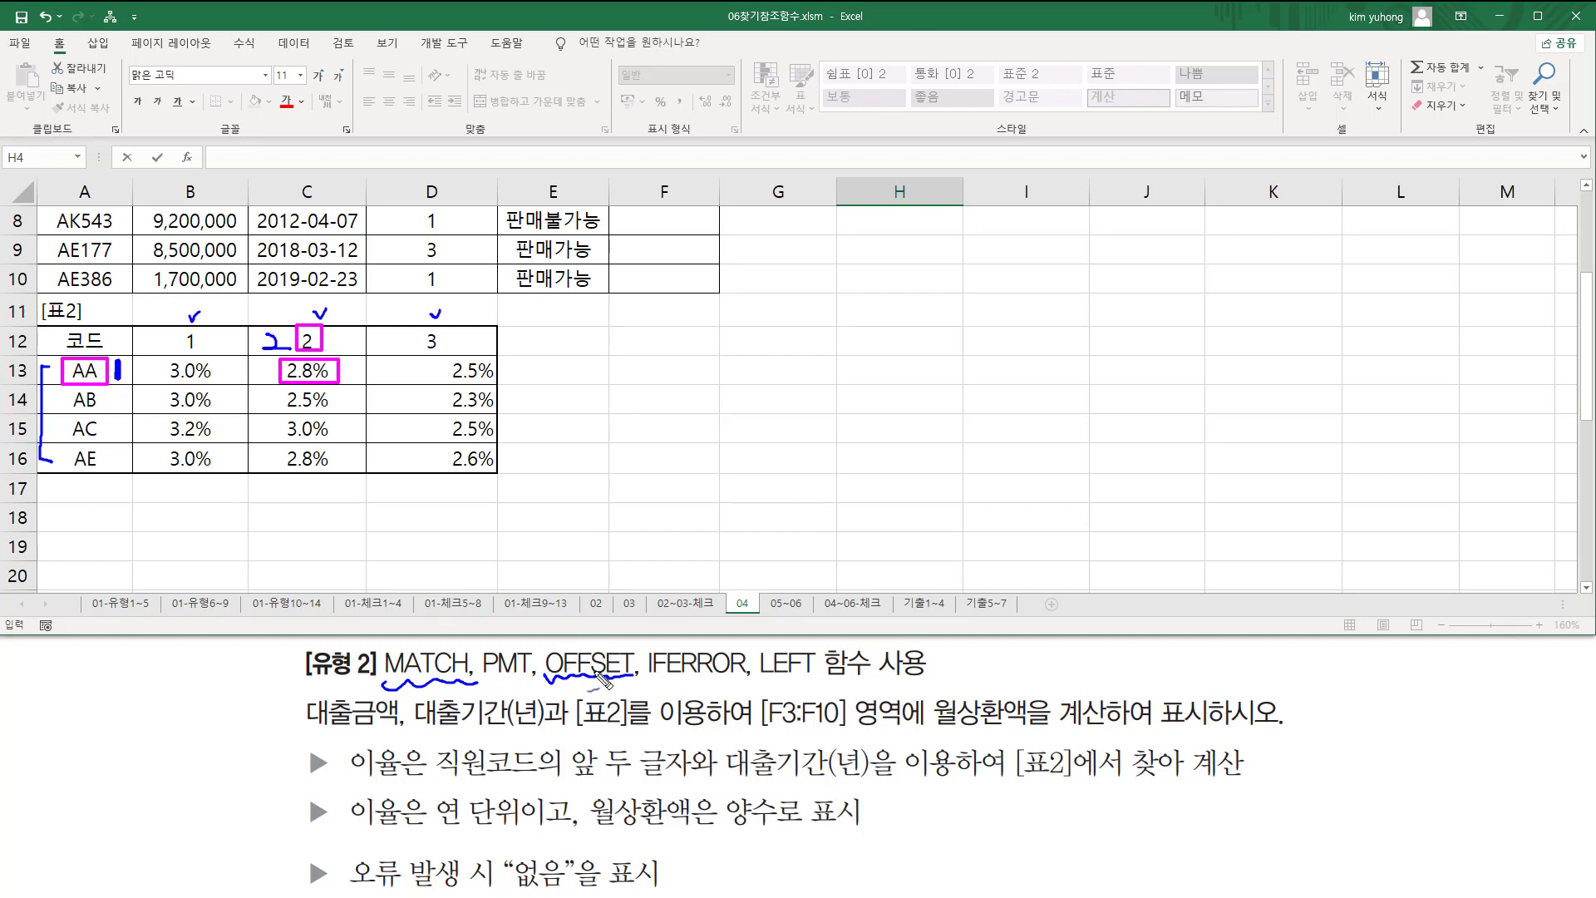
{"action": "mouse_move", "coordinate": [315, 363]}
{"action": "left_mouse_down"}
{"action": "mouse_move", "coordinate": [281, 376]}
{"action": "mouse_move", "coordinate": [337, 384]}
{"action": "mouse_move", "coordinate": [334, 361]}
{"action": "mouse_move", "coordinate": [278, 371]}
{"action": "left_mouse_up"}
{"action": "left_click_drag", "start_coordinate": [263, 390], "coordinate": [277, 386]}
{"action": "mouse_move", "coordinate": [281, 380]}
{"action": "left_mouse_down"}
{"action": "mouse_move", "coordinate": [242, 402]}
{"action": "mouse_move", "coordinate": [203, 386]}
{"action": "mouse_move", "coordinate": [137, 408]}
{"action": "mouse_move", "coordinate": [97, 388]}
{"action": "left_mouse_up"}
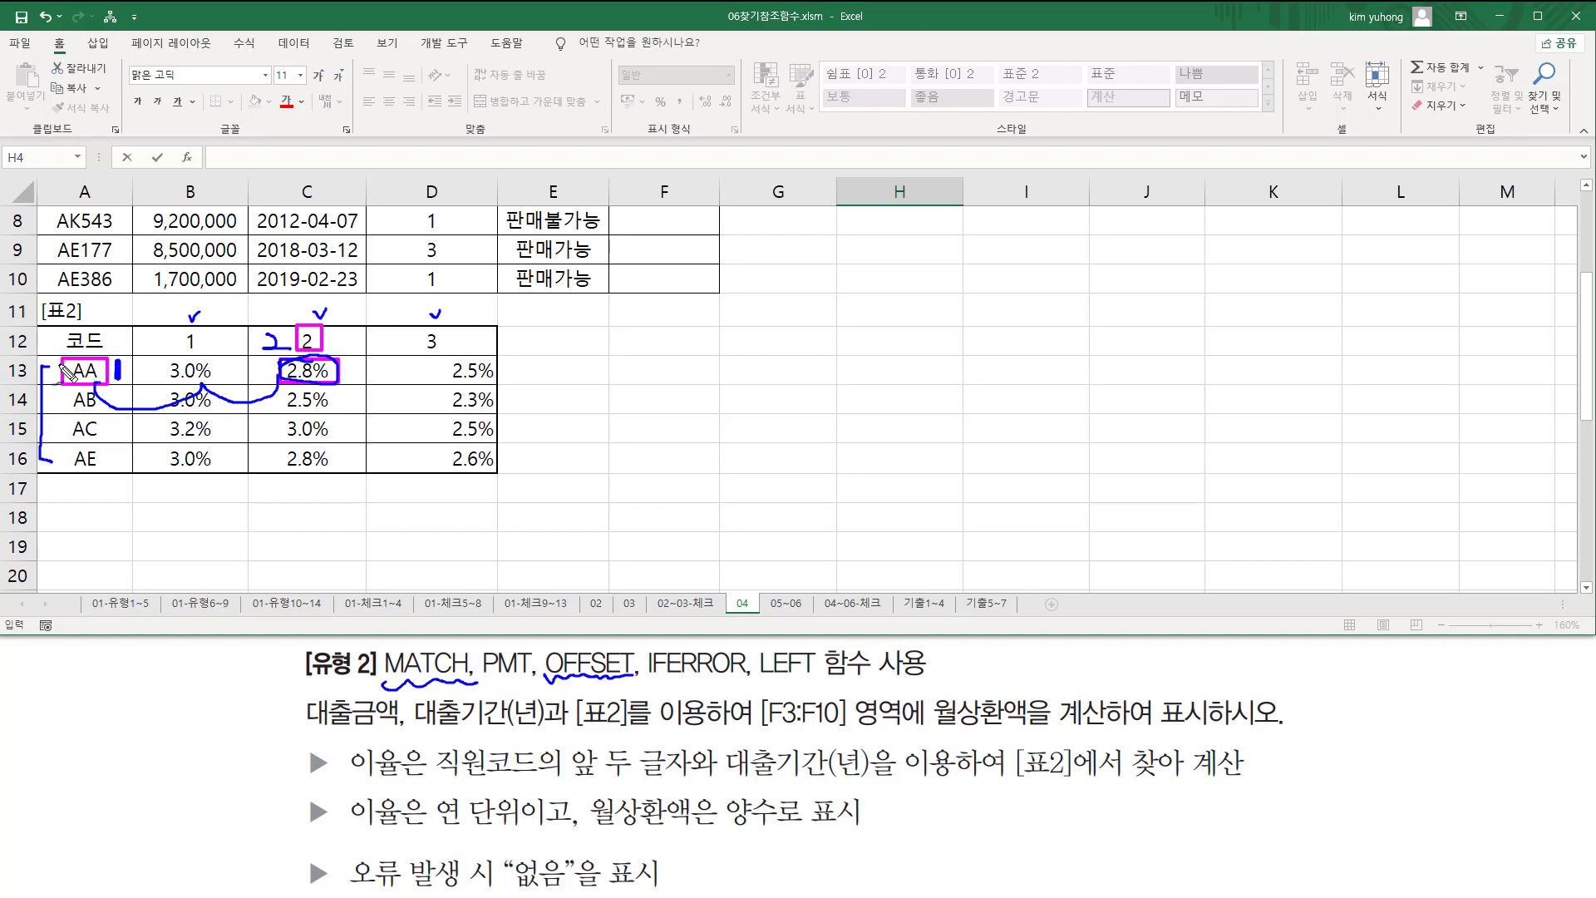
{"action": "mouse_move", "coordinate": [63, 370]}
{"action": "left_mouse_down"}
{"action": "mouse_move", "coordinate": [45, 359]}
{"action": "mouse_move", "coordinate": [79, 326]}
{"action": "mouse_move", "coordinate": [62, 358]}
{"action": "mouse_move", "coordinate": [117, 357]}
{"action": "mouse_move", "coordinate": [110, 337]}
{"action": "mouse_move", "coordinate": [65, 348]}
{"action": "mouse_move", "coordinate": [119, 343]}
{"action": "left_mouse_up"}
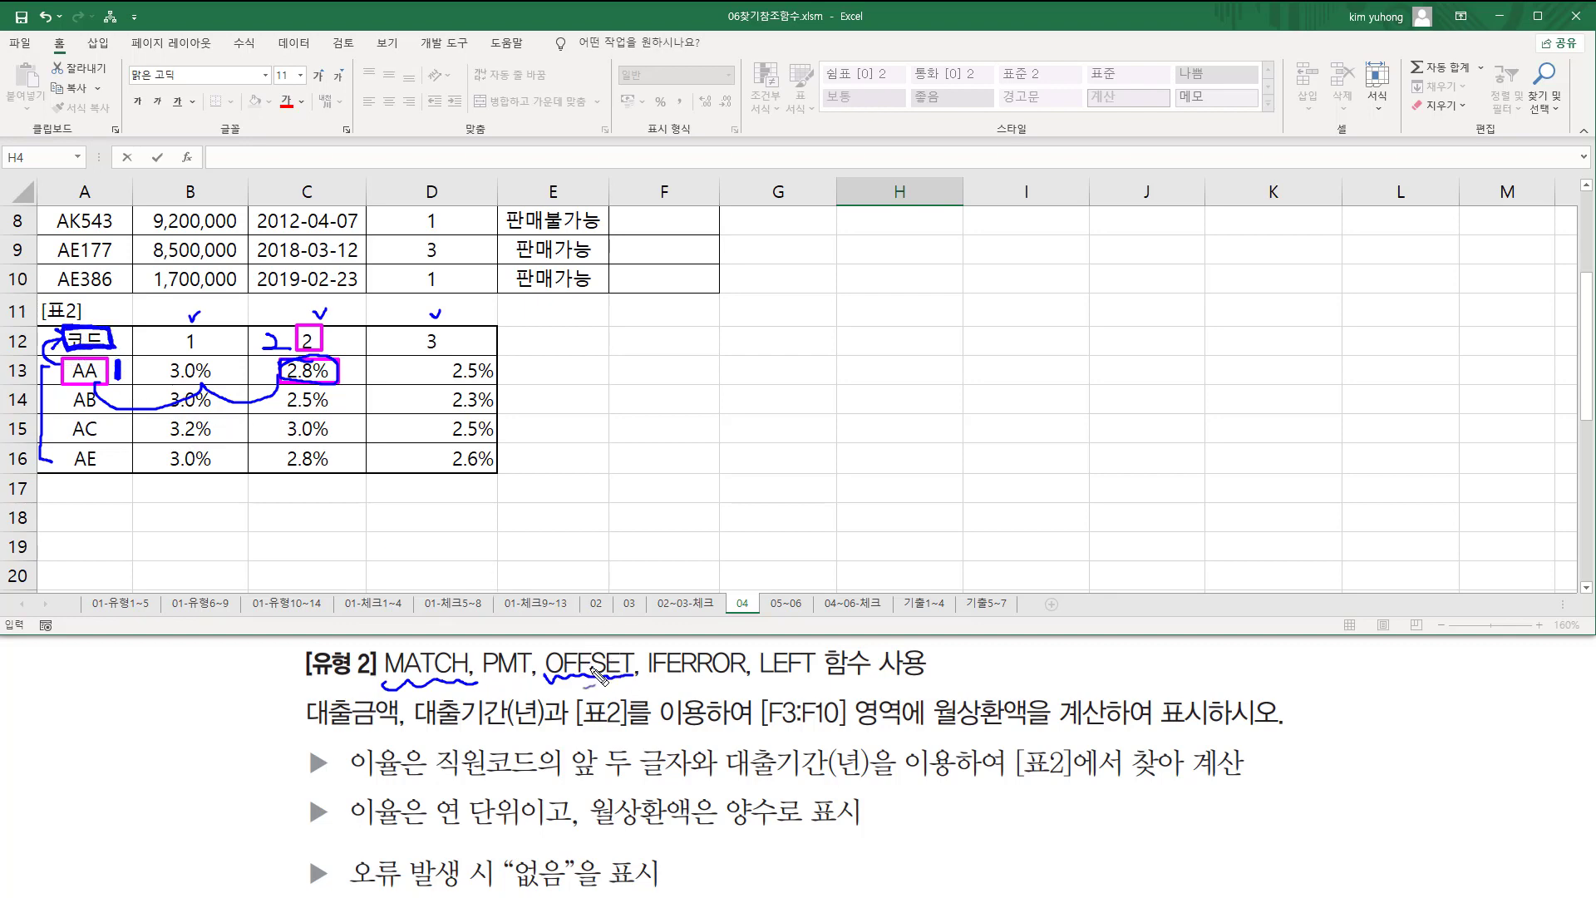
{"action": "left_click_drag", "start_coordinate": [597, 675], "coordinate": [629, 678]}
{"action": "key", "text": "e"}
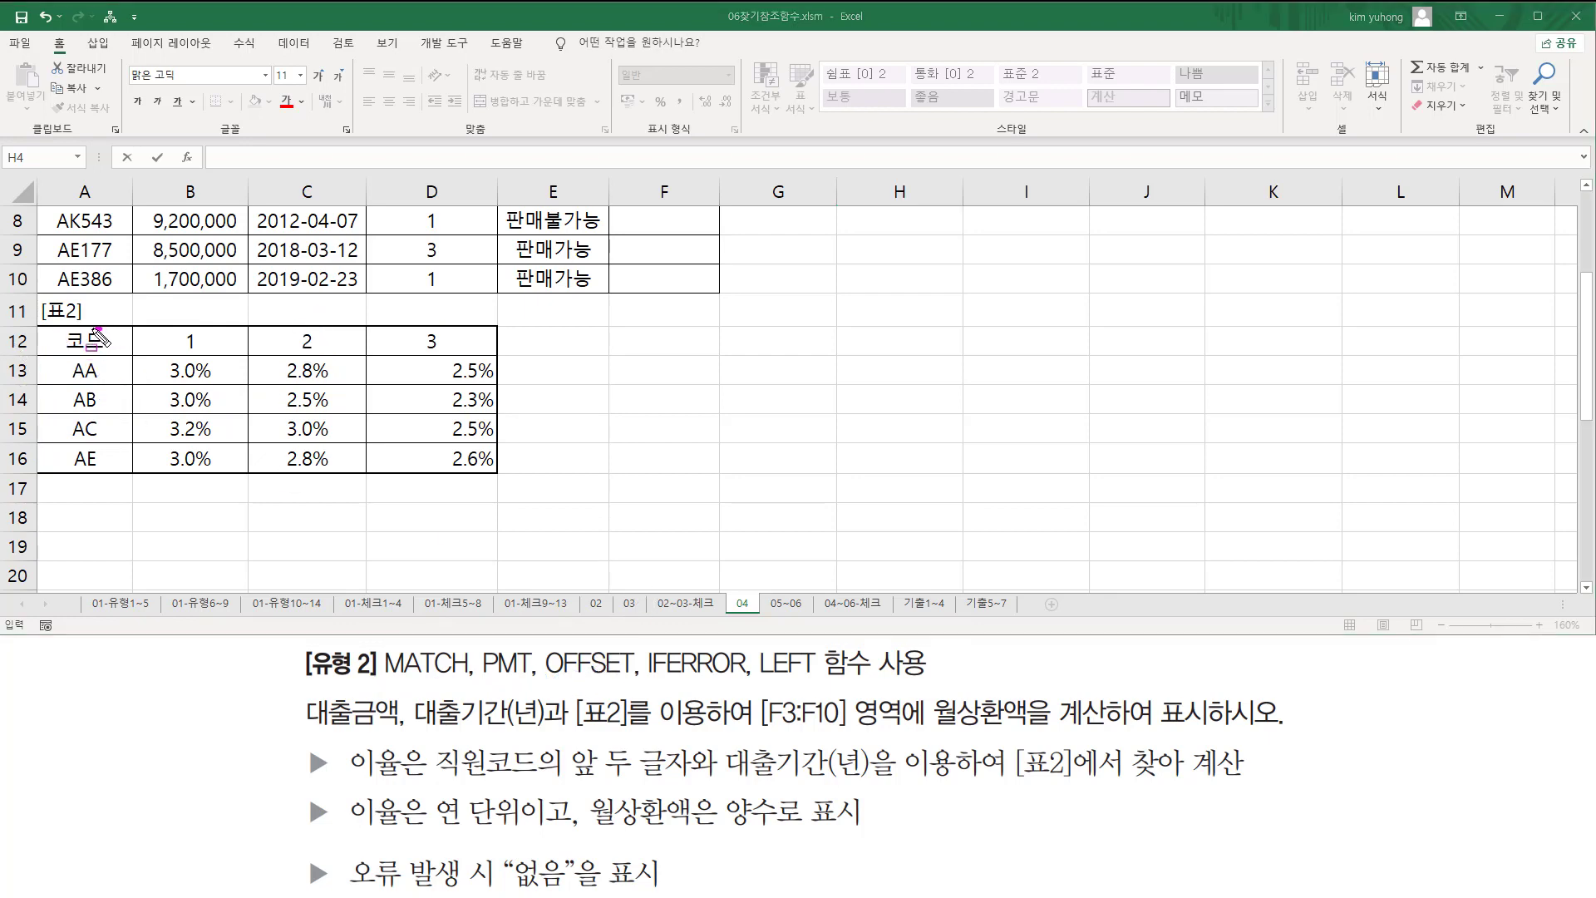
- Trace an OFFSET of 1 row and 2 columns from the 코드 header to the AA rate, using MATCH for the positions
{"action": "mouse_move", "coordinate": [101, 327]}
{"action": "left_mouse_down"}
{"action": "mouse_move", "coordinate": [64, 327]}
{"action": "mouse_move", "coordinate": [101, 329]}
{"action": "left_mouse_up"}
{"action": "left_click_drag", "start_coordinate": [101, 388], "coordinate": [113, 382]}
{"action": "left_click_drag", "start_coordinate": [386, 680], "coordinate": [472, 677]}
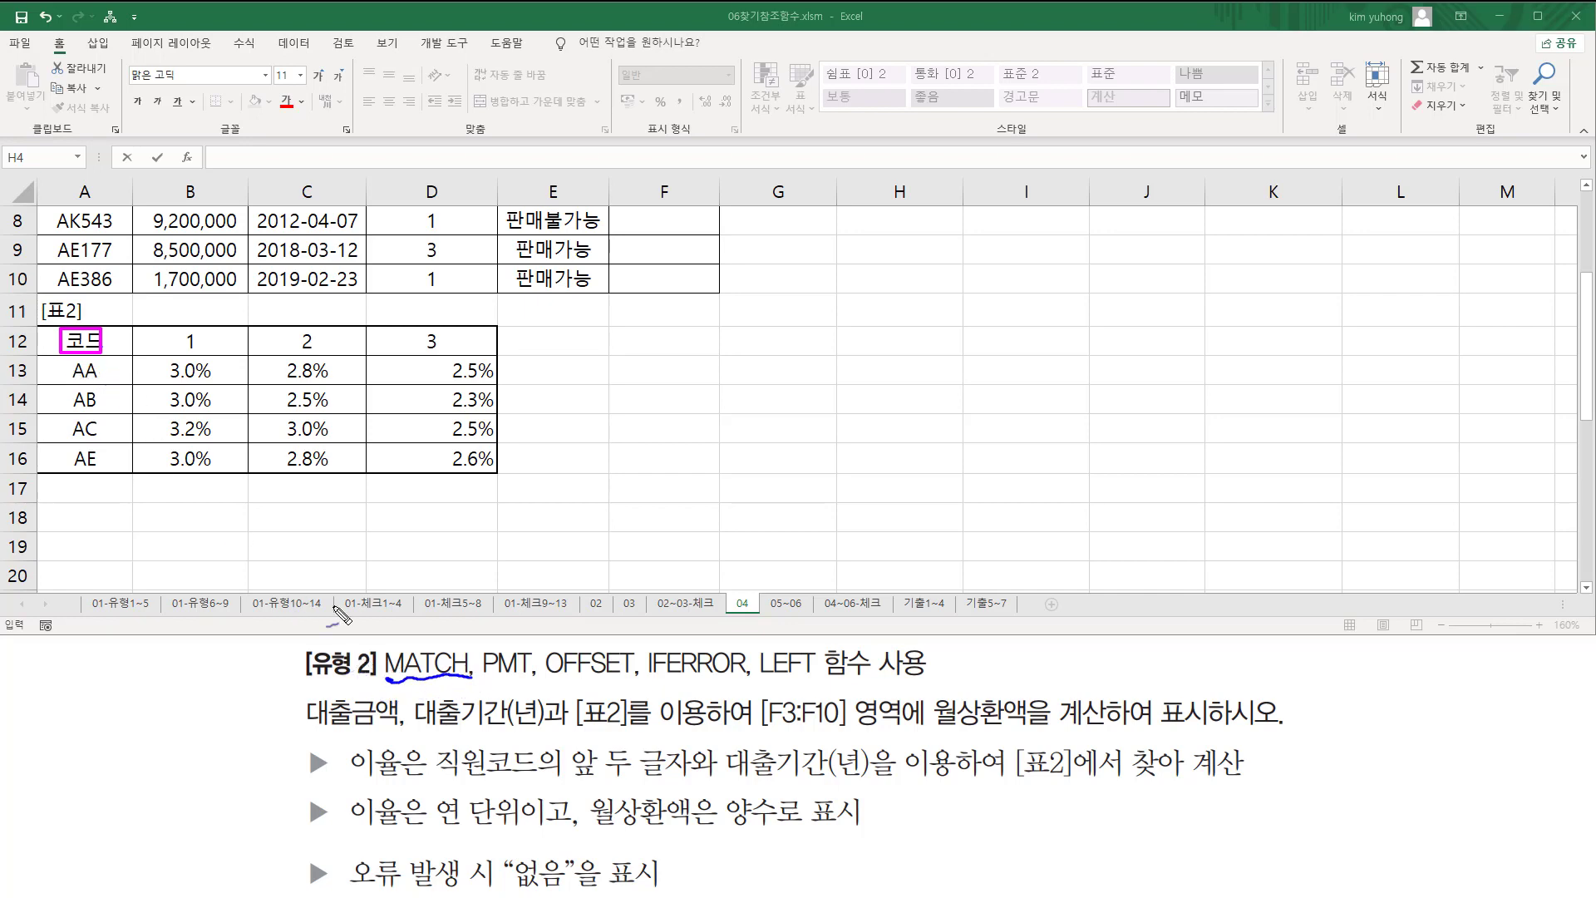
{"action": "left_click_drag", "start_coordinate": [121, 362], "coordinate": [118, 377]}
{"action": "left_click_drag", "start_coordinate": [314, 349], "coordinate": [298, 349]}
{"action": "mouse_move", "coordinate": [70, 345]}
{"action": "left_mouse_down"}
{"action": "mouse_move", "coordinate": [110, 367]}
{"action": "mouse_move", "coordinate": [108, 328]}
{"action": "mouse_move", "coordinate": [65, 350]}
{"action": "mouse_move", "coordinate": [93, 364]}
{"action": "mouse_move", "coordinate": [52, 361]}
{"action": "mouse_move", "coordinate": [66, 370]}
{"action": "left_mouse_up"}
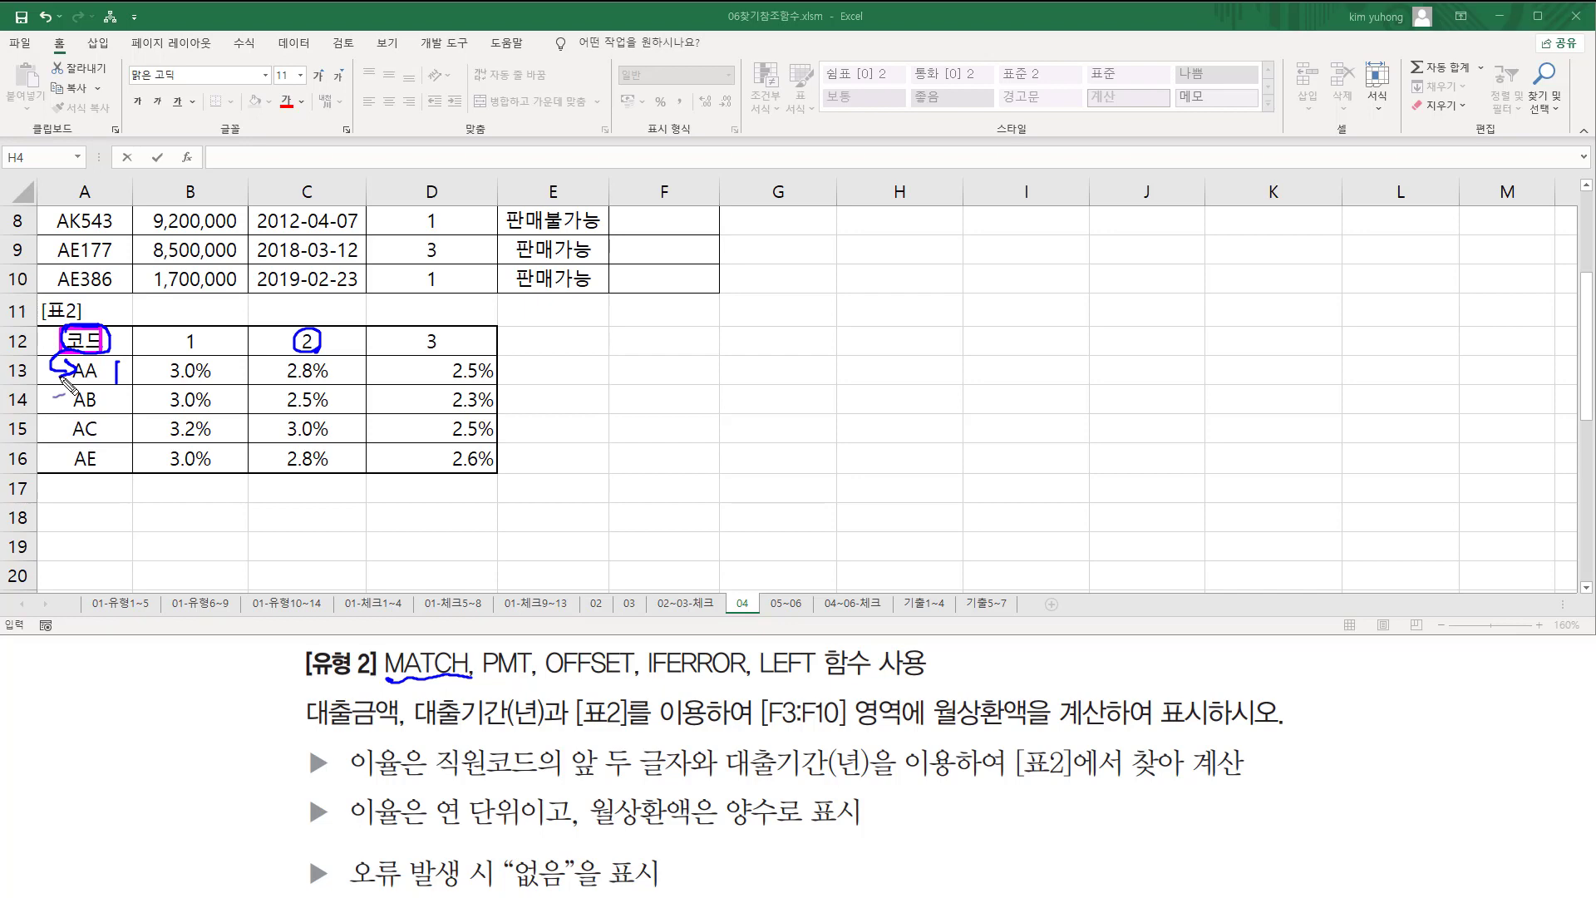
{"action": "mouse_move", "coordinate": [65, 378]}
{"action": "left_mouse_down"}
{"action": "mouse_move", "coordinate": [116, 384]}
{"action": "mouse_move", "coordinate": [107, 359]}
{"action": "mouse_move", "coordinate": [245, 352]}
{"action": "mouse_move", "coordinate": [329, 386]}
{"action": "mouse_move", "coordinate": [286, 385]}
{"action": "mouse_move", "coordinate": [316, 362]}
{"action": "mouse_move", "coordinate": [340, 386]}
{"action": "left_mouse_up"}
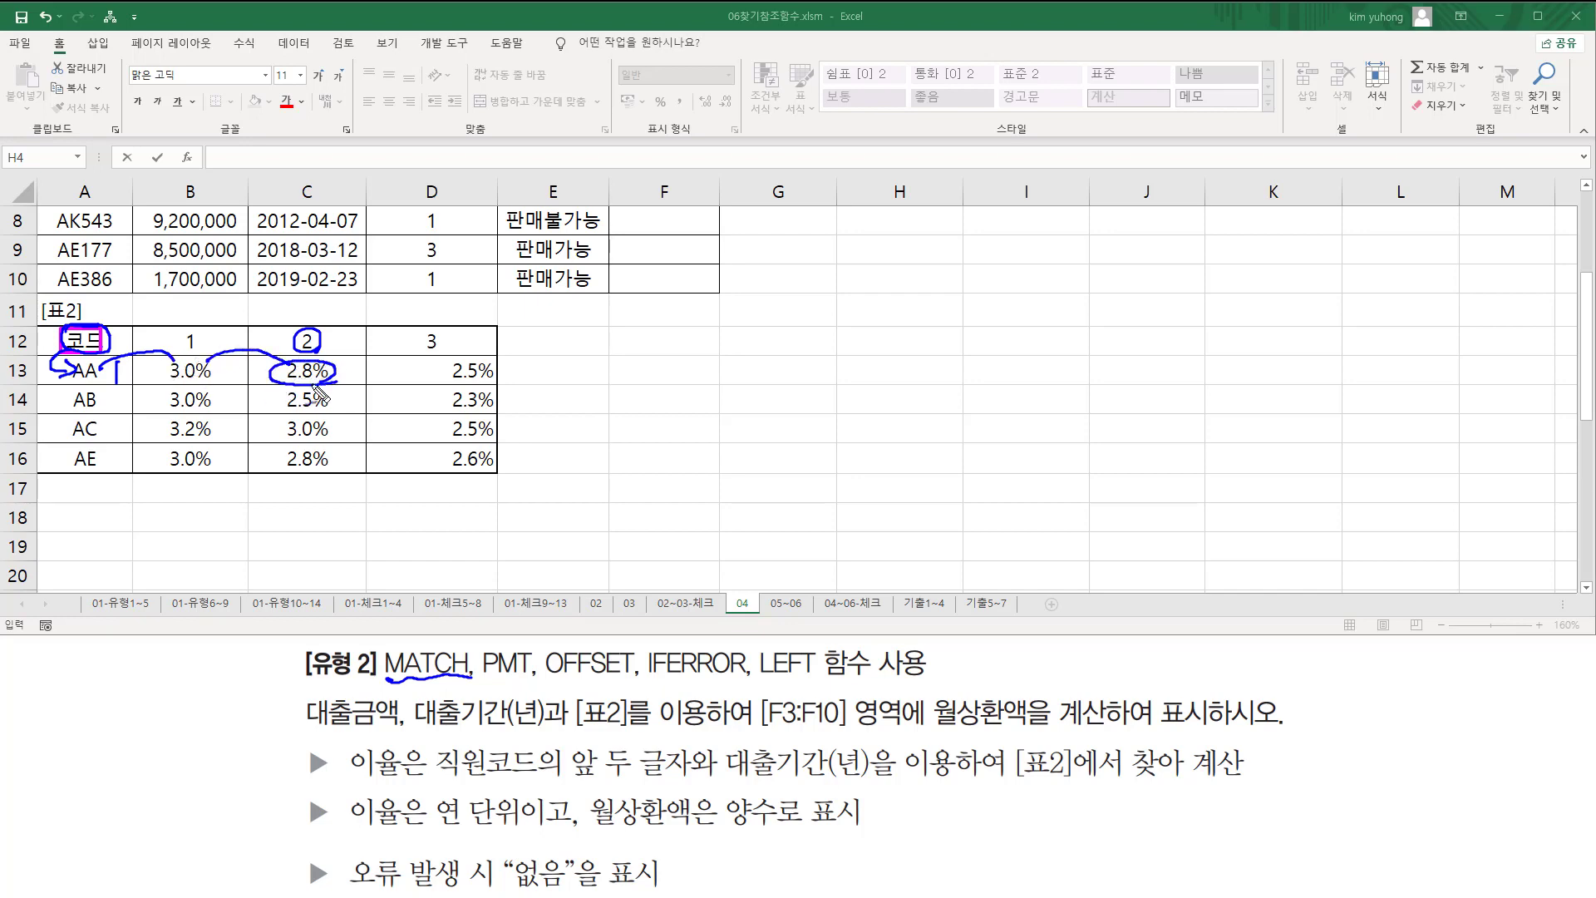
{"action": "key", "text": "Escape"}
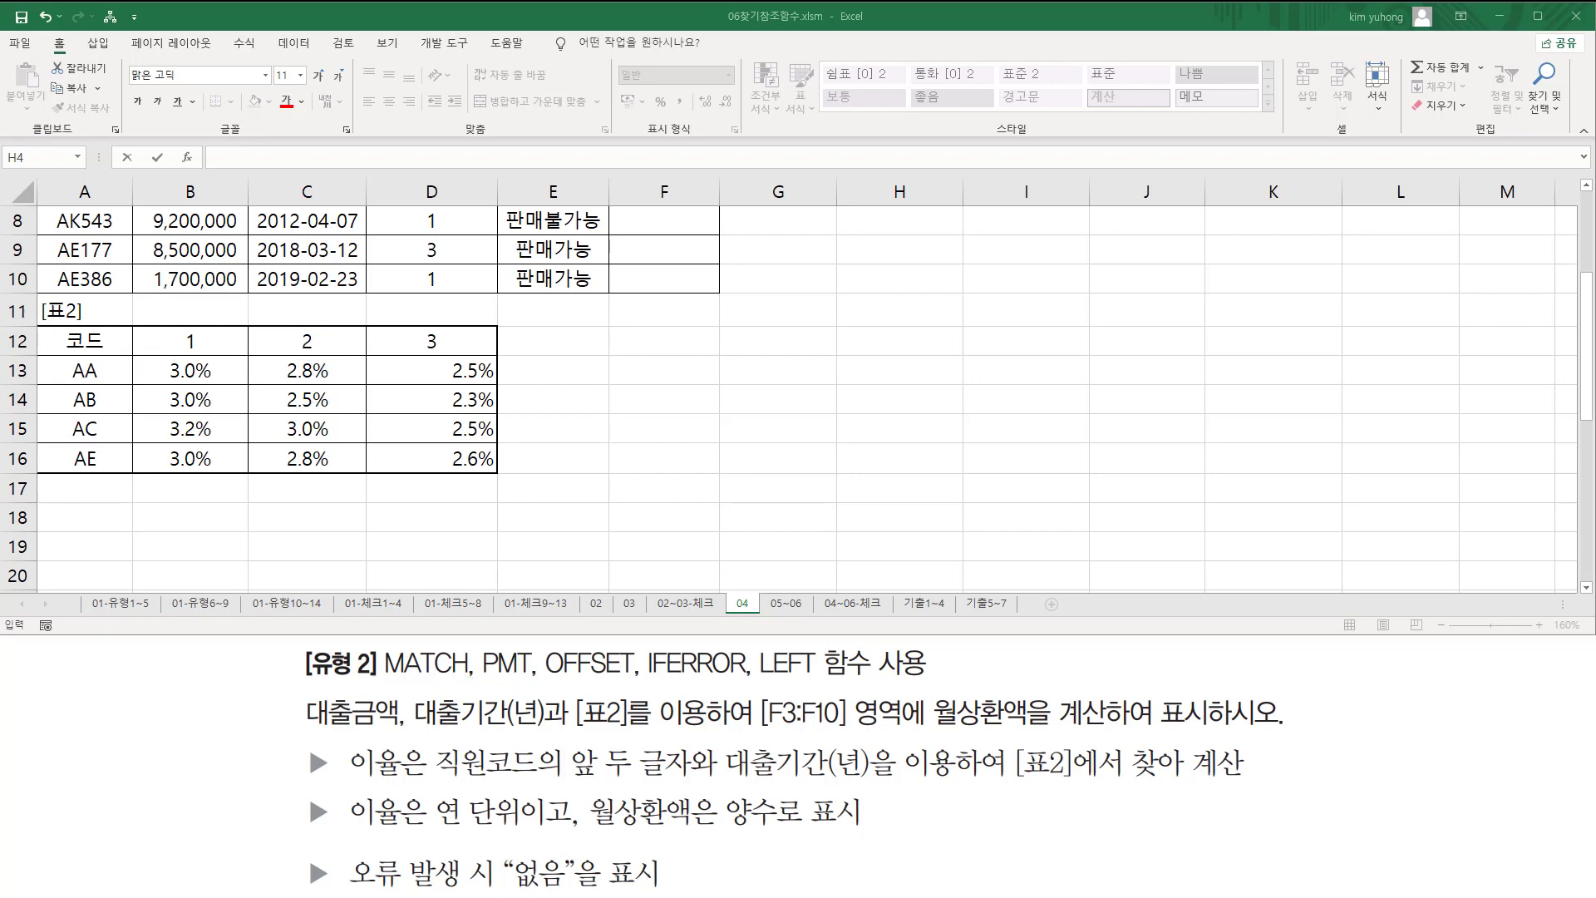
- Find the MATCH positions of code AC and period 3 in [표2]
{"action": "left_click_drag", "start_coordinate": [60, 444], "coordinate": [101, 437]}
{"action": "left_click_drag", "start_coordinate": [43, 382], "coordinate": [45, 460]}
{"action": "mouse_move", "coordinate": [99, 391]}
{"action": "left_mouse_down"}
{"action": "mouse_move", "coordinate": [124, 426]}
{"action": "mouse_move", "coordinate": [107, 442]}
{"action": "left_mouse_up"}
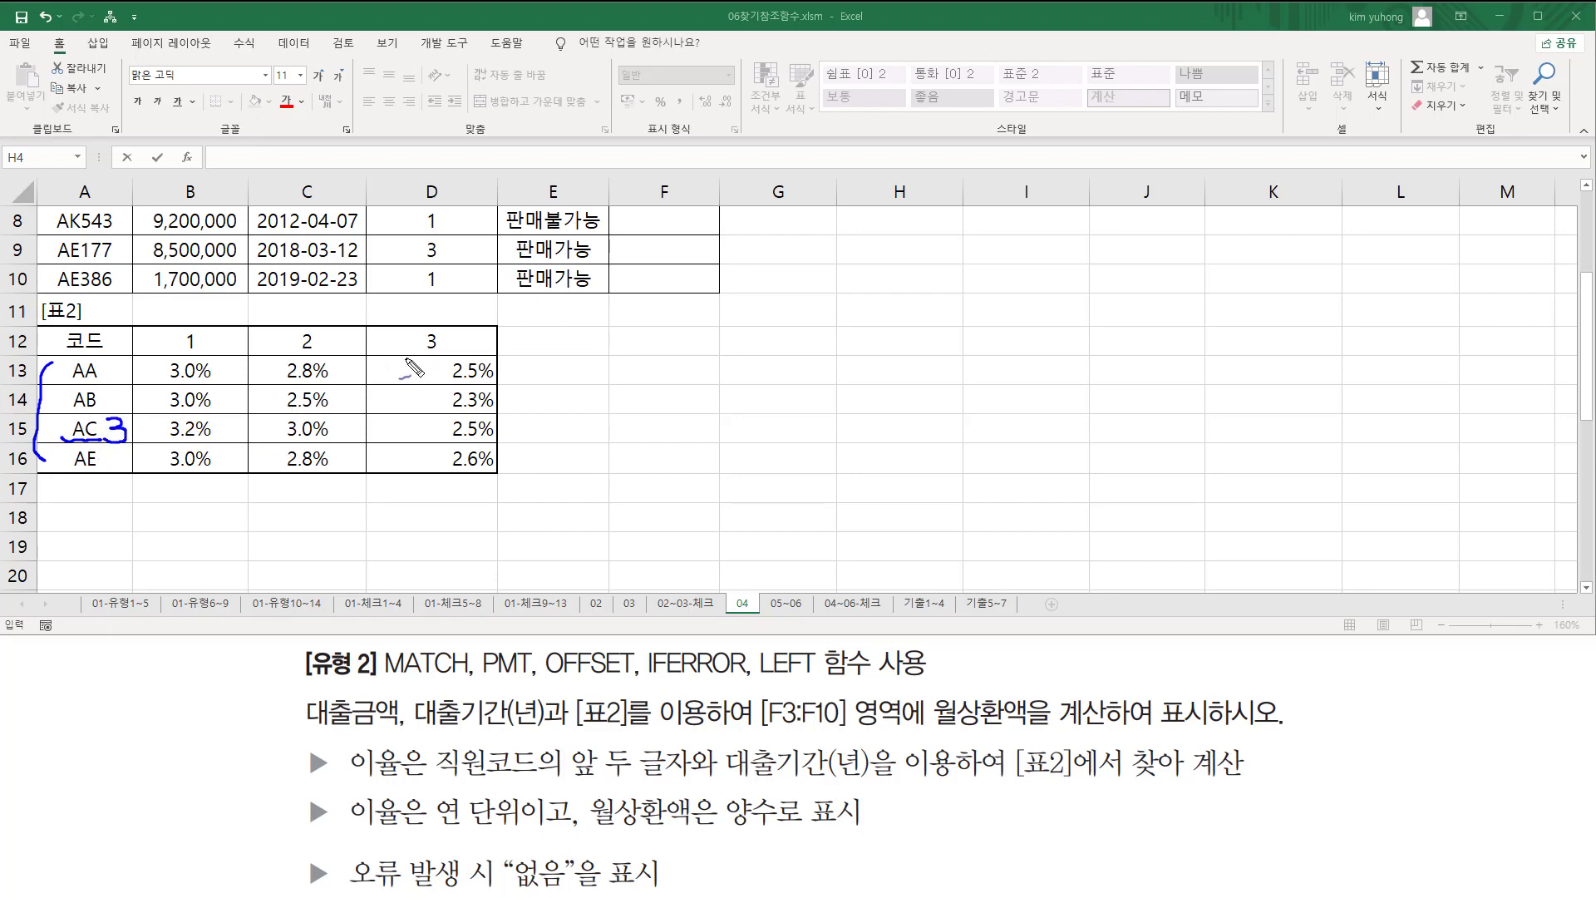
{"action": "mouse_move", "coordinate": [449, 349]}
{"action": "left_mouse_down"}
{"action": "mouse_move", "coordinate": [416, 349]}
{"action": "mouse_move", "coordinate": [454, 347]}
{"action": "left_mouse_up"}
- Sketch the expression offset(A12, 3, 3) beside [표2] as an on-screen annotation
{"action": "mouse_move", "coordinate": [625, 401]}
{"action": "left_mouse_down"}
{"action": "mouse_move", "coordinate": [647, 431]}
{"action": "mouse_move", "coordinate": [665, 403]}
{"action": "left_mouse_up"}
{"action": "mouse_move", "coordinate": [636, 384]}
{"action": "left_mouse_down"}
{"action": "mouse_move", "coordinate": [682, 389]}
{"action": "mouse_move", "coordinate": [648, 432]}
{"action": "mouse_move", "coordinate": [756, 420]}
{"action": "left_mouse_up"}
{"action": "left_click_drag", "start_coordinate": [753, 363], "coordinate": [776, 429]}
{"action": "mouse_move", "coordinate": [742, 392]}
{"action": "left_mouse_down"}
{"action": "mouse_move", "coordinate": [813, 391]}
{"action": "mouse_move", "coordinate": [842, 413]}
{"action": "left_mouse_up"}
{"action": "left_click_drag", "start_coordinate": [869, 353], "coordinate": [870, 397]}
{"action": "mouse_move", "coordinate": [869, 358]}
{"action": "left_mouse_down"}
{"action": "mouse_move", "coordinate": [896, 389]}
{"action": "mouse_move", "coordinate": [942, 389]}
{"action": "left_mouse_up"}
{"action": "left_click_drag", "start_coordinate": [939, 359], "coordinate": [1001, 384]}
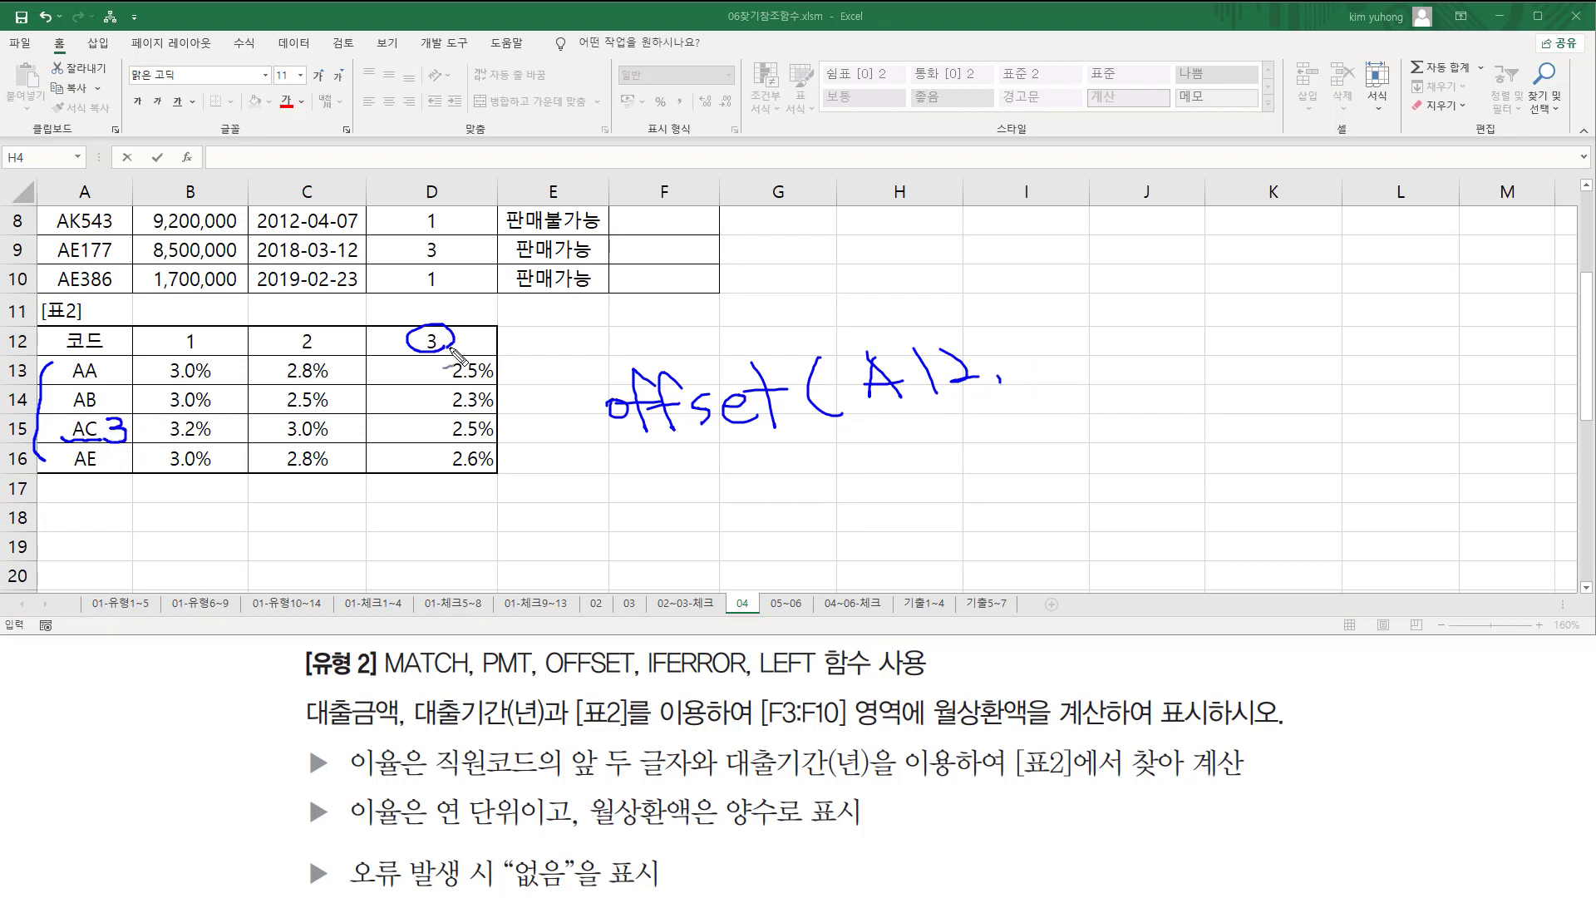
{"action": "mouse_move", "coordinate": [1020, 327]}
{"action": "left_mouse_down"}
{"action": "mouse_move", "coordinate": [1028, 361]}
{"action": "mouse_move", "coordinate": [1097, 349]}
{"action": "left_mouse_up"}
{"action": "mouse_move", "coordinate": [1130, 296]}
{"action": "left_mouse_down"}
{"action": "mouse_move", "coordinate": [1133, 358]}
{"action": "mouse_move", "coordinate": [1058, 366]}
{"action": "left_mouse_up"}
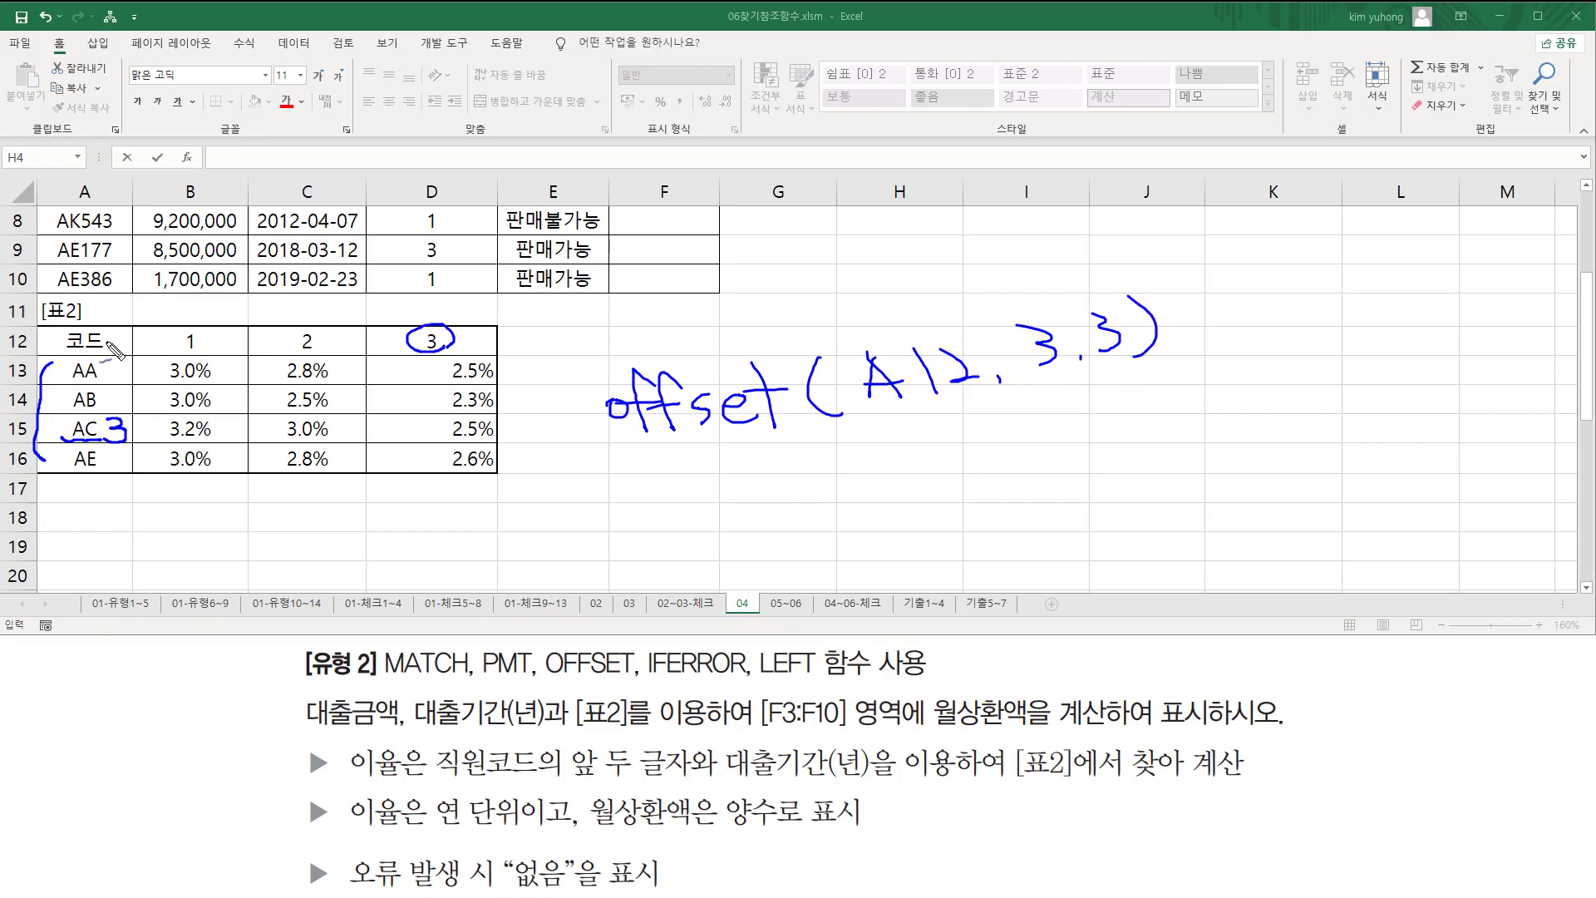
- Trace 3 rows down and 3 columns across from the 코드 header to the AC rate for period 3
{"action": "mouse_move", "coordinate": [115, 351]}
{"action": "left_mouse_down"}
{"action": "mouse_move", "coordinate": [58, 334]}
{"action": "mouse_move", "coordinate": [118, 342]}
{"action": "left_mouse_up"}
{"action": "mouse_move", "coordinate": [118, 348]}
{"action": "left_mouse_down"}
{"action": "mouse_move", "coordinate": [118, 387]}
{"action": "mouse_move", "coordinate": [138, 400]}
{"action": "mouse_move", "coordinate": [129, 430]}
{"action": "left_mouse_up"}
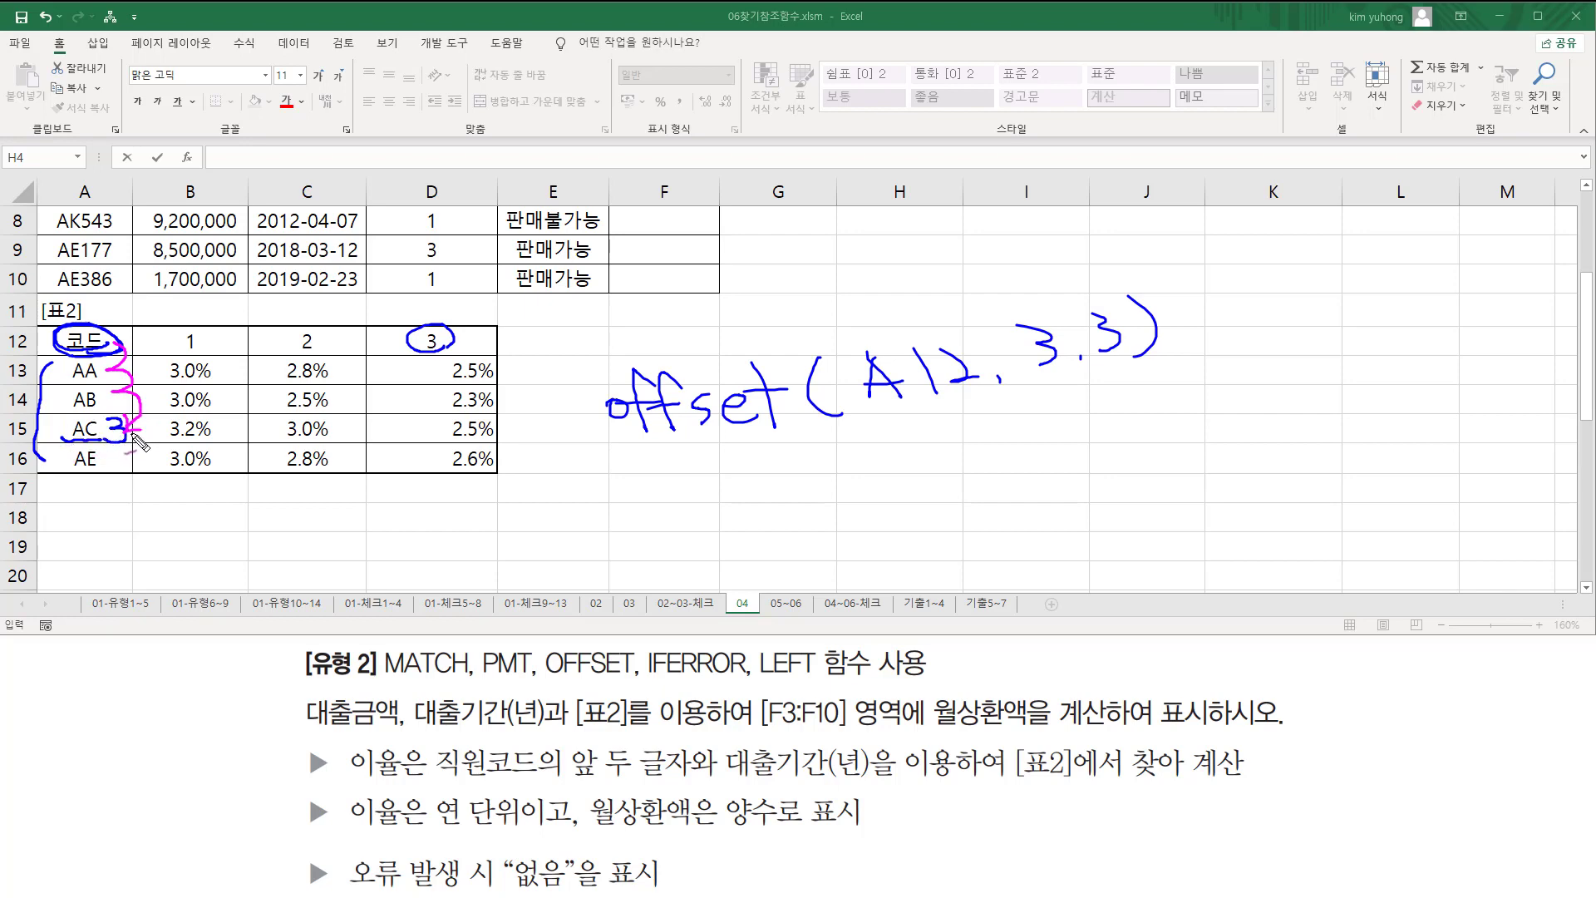
{"action": "mouse_move", "coordinate": [125, 429]}
{"action": "left_mouse_down"}
{"action": "mouse_move", "coordinate": [87, 453]}
{"action": "mouse_move", "coordinate": [108, 416]}
{"action": "mouse_move", "coordinate": [181, 432]}
{"action": "mouse_move", "coordinate": [304, 417]}
{"action": "mouse_move", "coordinate": [439, 434]}
{"action": "mouse_move", "coordinate": [453, 420]}
{"action": "mouse_move", "coordinate": [491, 458]}
{"action": "left_mouse_up"}
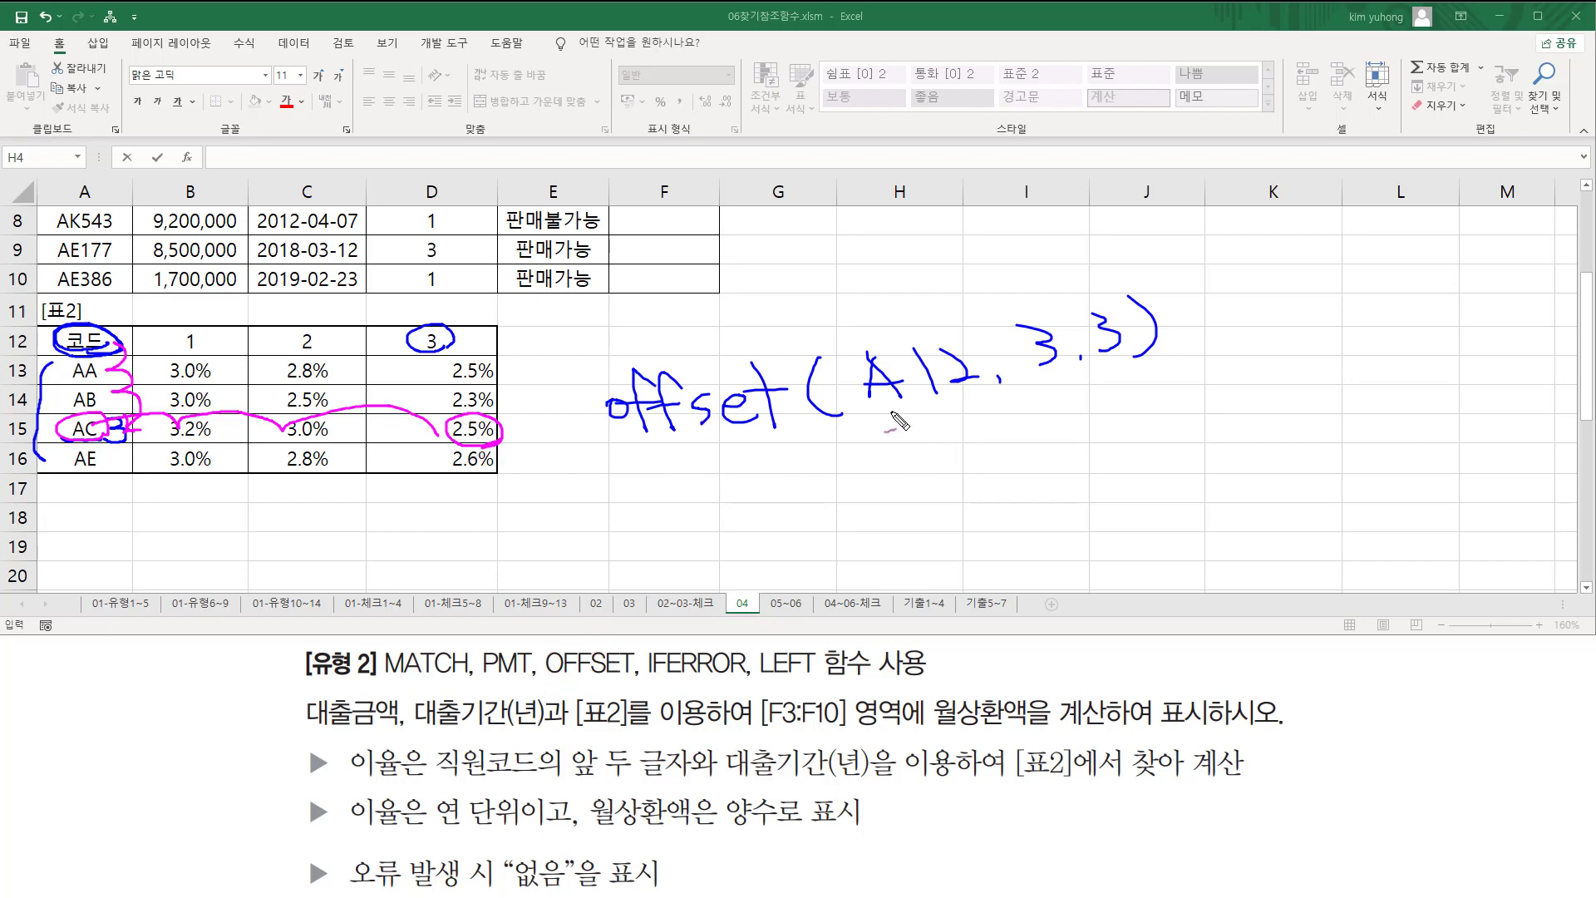
{"action": "left_click_drag", "start_coordinate": [869, 420], "coordinate": [977, 399]}
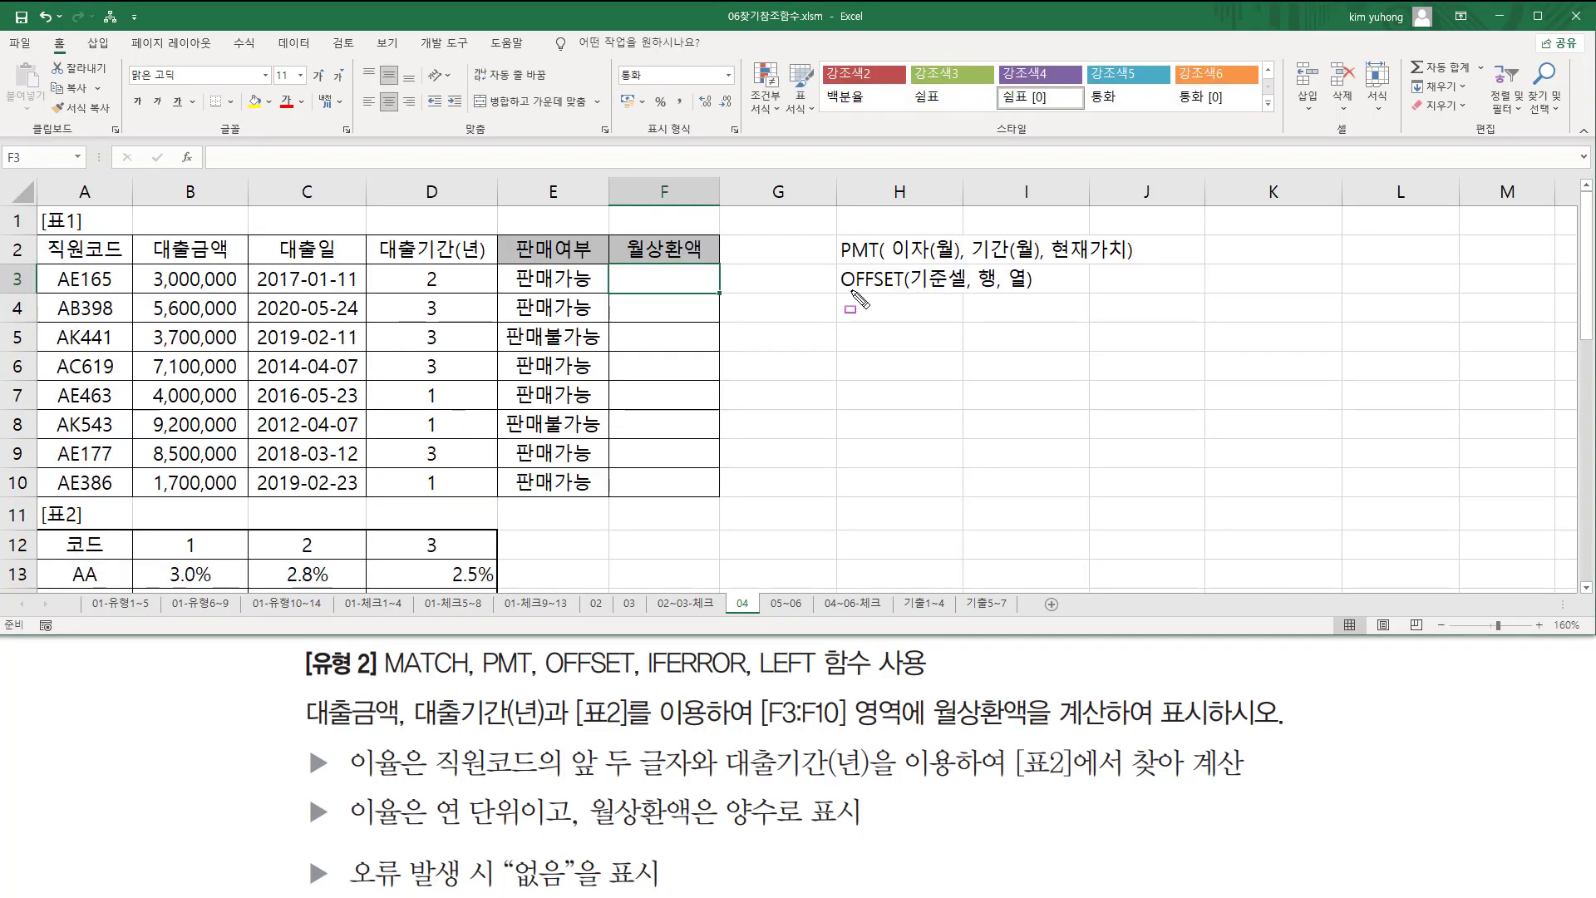
- Relate the OFFSET note's 기준셀 to the 코드 header, 열 to 대출기간(년), and 행 to the first two letters of 직원코드
{"action": "left_click_drag", "start_coordinate": [913, 291], "coordinate": [966, 291]}
{"action": "mouse_move", "coordinate": [57, 534]}
{"action": "left_mouse_down"}
{"action": "mouse_move", "coordinate": [119, 537]}
{"action": "mouse_move", "coordinate": [119, 554]}
{"action": "left_mouse_up"}
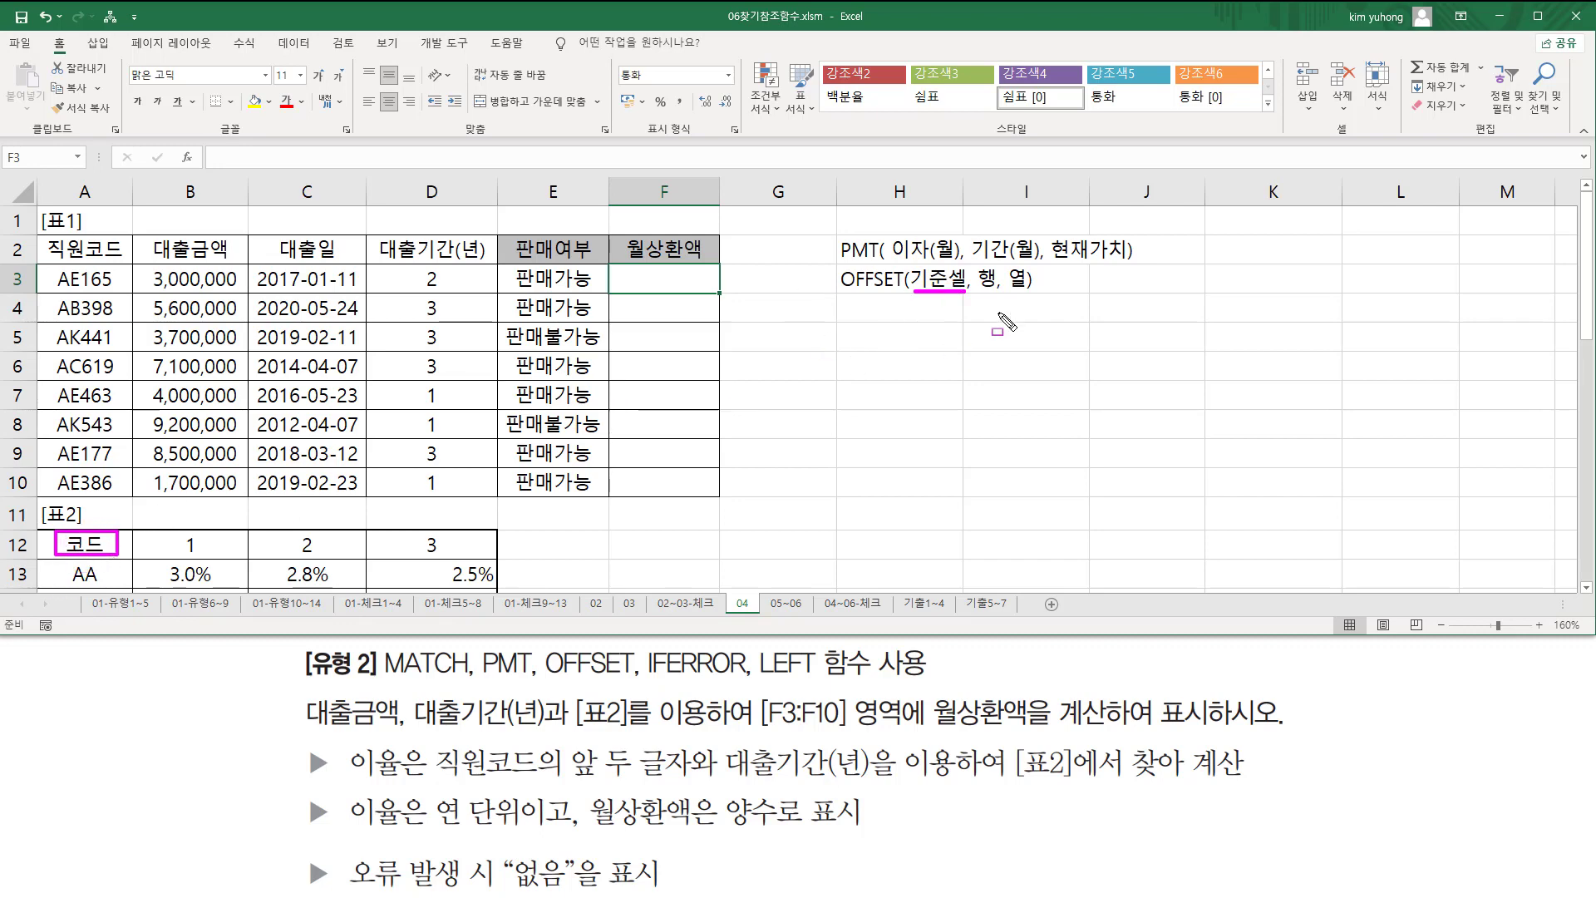
{"action": "left_click_drag", "start_coordinate": [1004, 290], "coordinate": [1028, 290]}
{"action": "mouse_move", "coordinate": [418, 262]}
{"action": "left_mouse_down"}
{"action": "mouse_move", "coordinate": [420, 497]}
{"action": "mouse_move", "coordinate": [448, 263]}
{"action": "mouse_move", "coordinate": [449, 499]}
{"action": "left_mouse_up"}
{"action": "mouse_move", "coordinate": [973, 257]}
{"action": "left_mouse_down"}
{"action": "mouse_move", "coordinate": [997, 321]}
{"action": "mouse_move", "coordinate": [997, 256]}
{"action": "left_mouse_up"}
{"action": "mouse_move", "coordinate": [86, 283]}
{"action": "left_mouse_down"}
{"action": "mouse_move", "coordinate": [79, 263]}
{"action": "mouse_move", "coordinate": [79, 492]}
{"action": "left_mouse_up"}
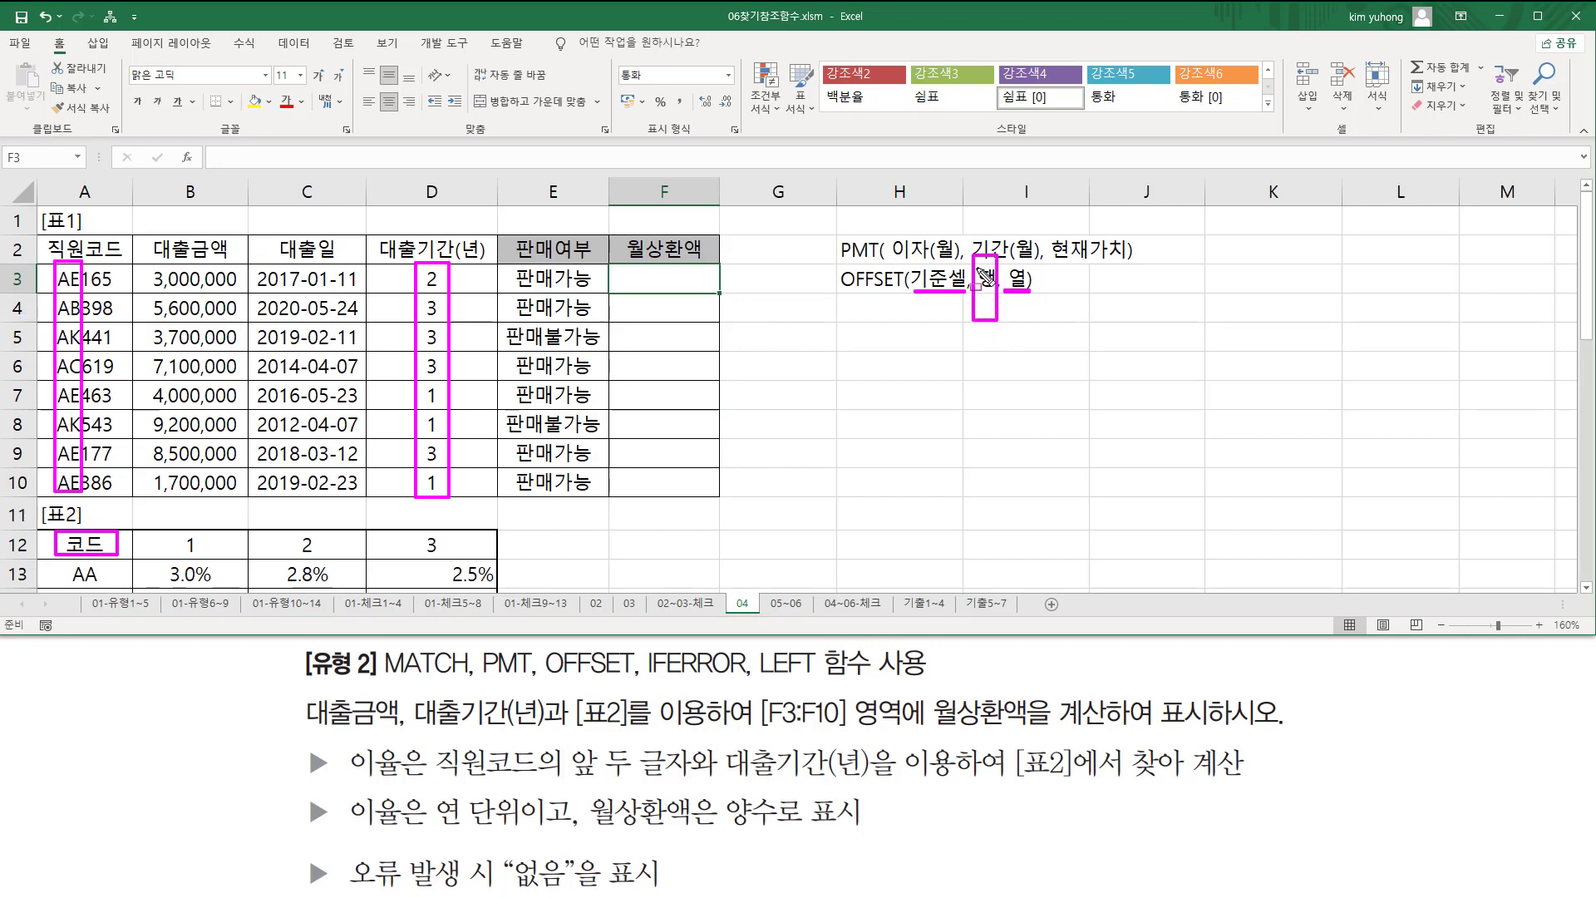
{"action": "key", "text": "Escape"}
- Enter =LEFT(A3,2) in cell F3 to extract the first two characters of the 직원코드
{"action": "left_click", "coordinate": [661, 275]}
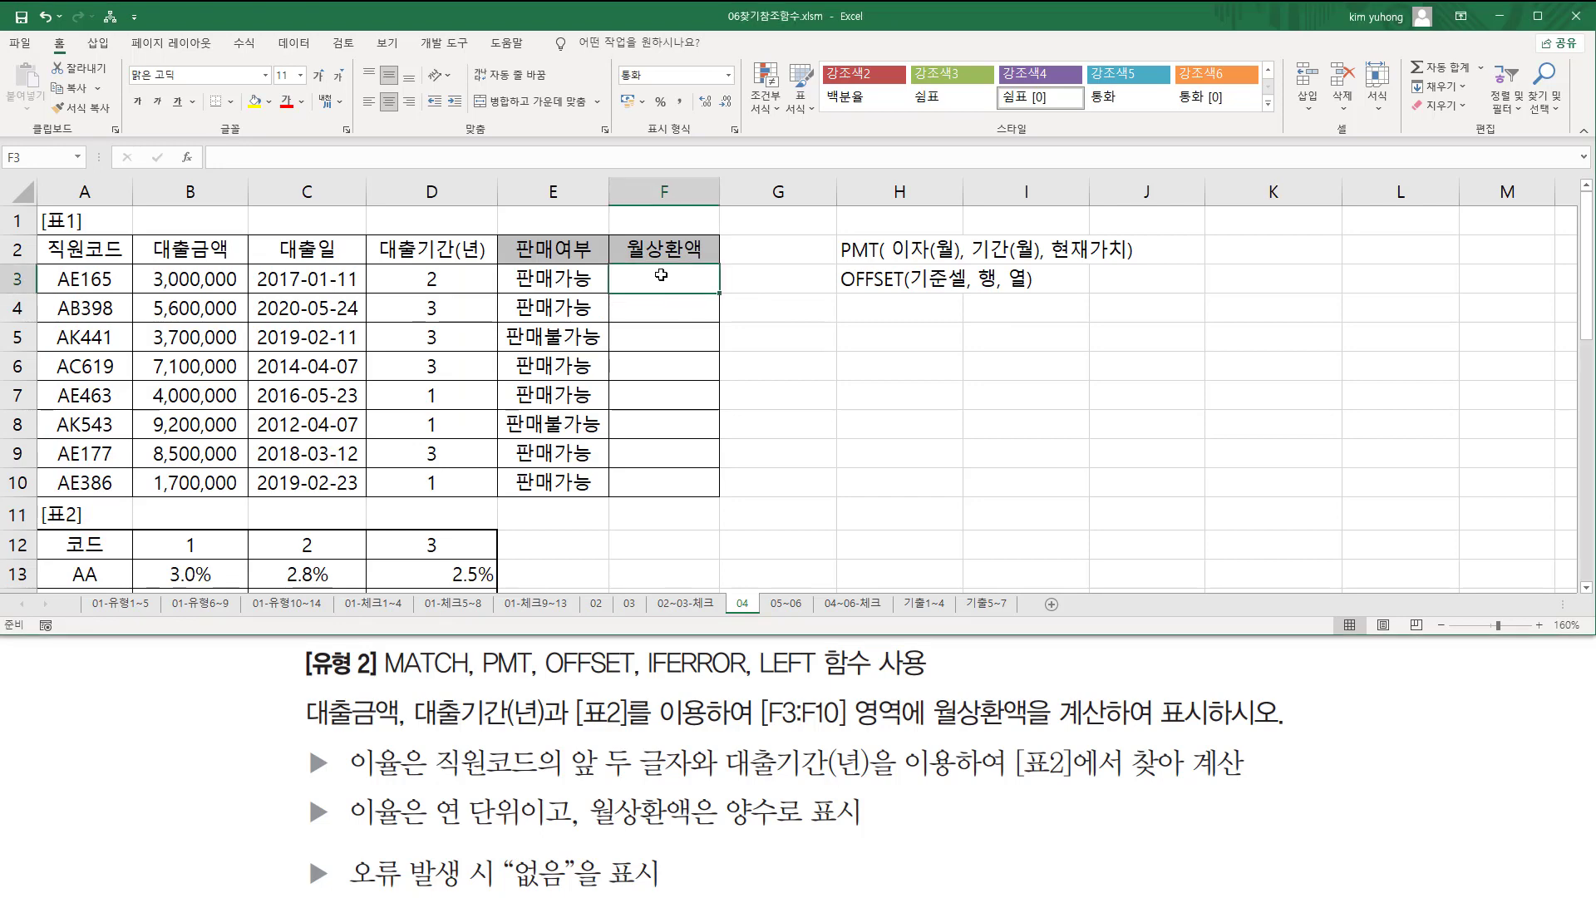
{"action": "type", "text": "="}
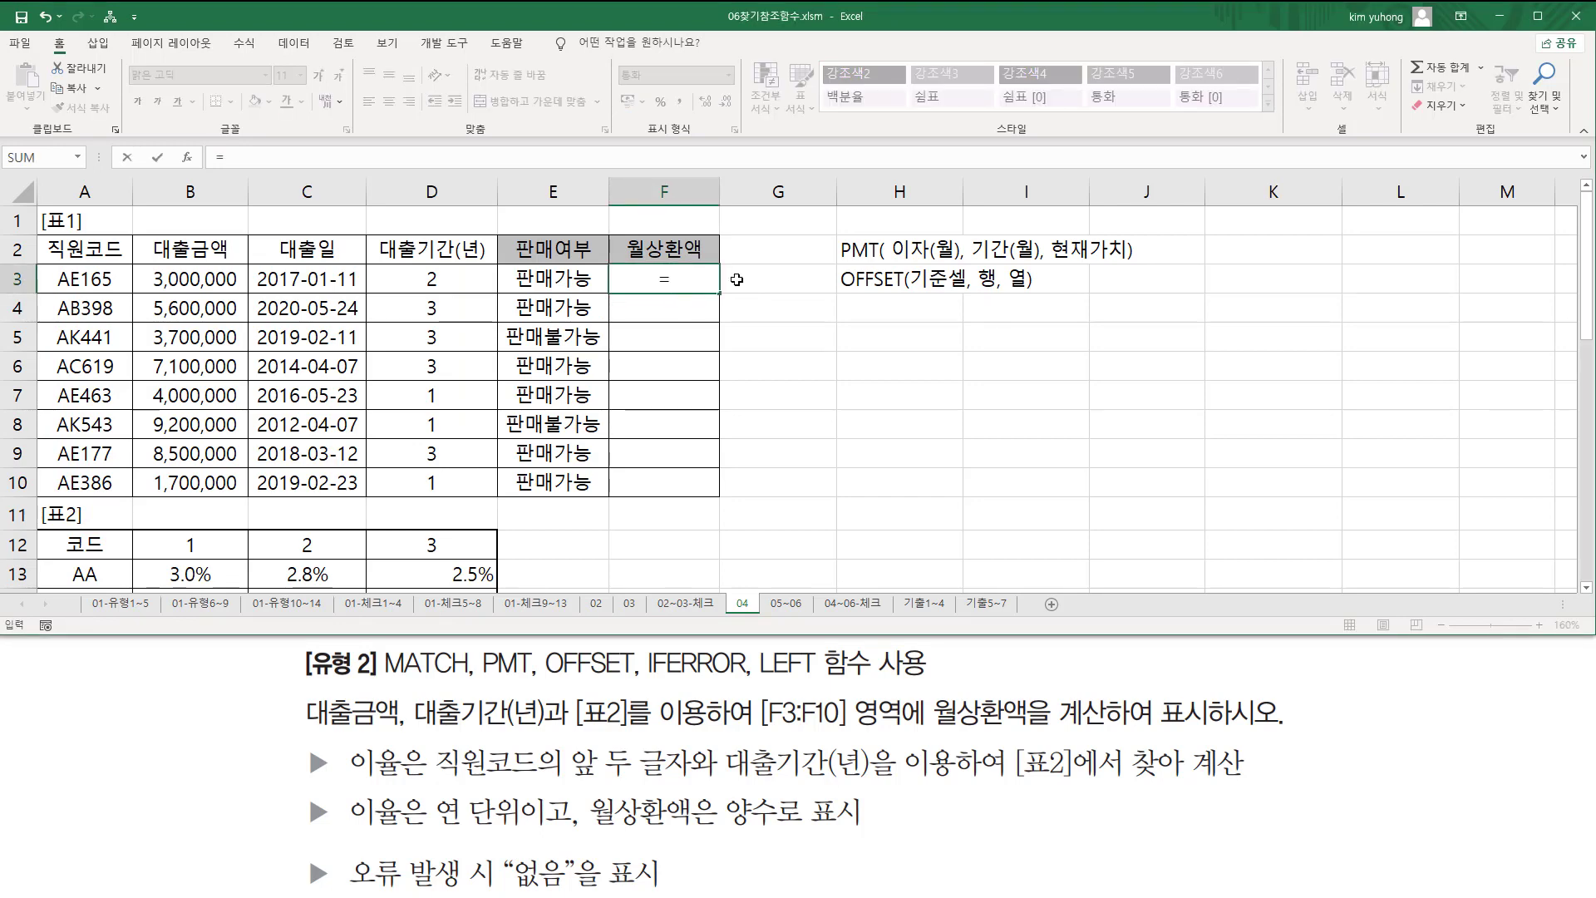
{"action": "type", "text": "LEFT("}
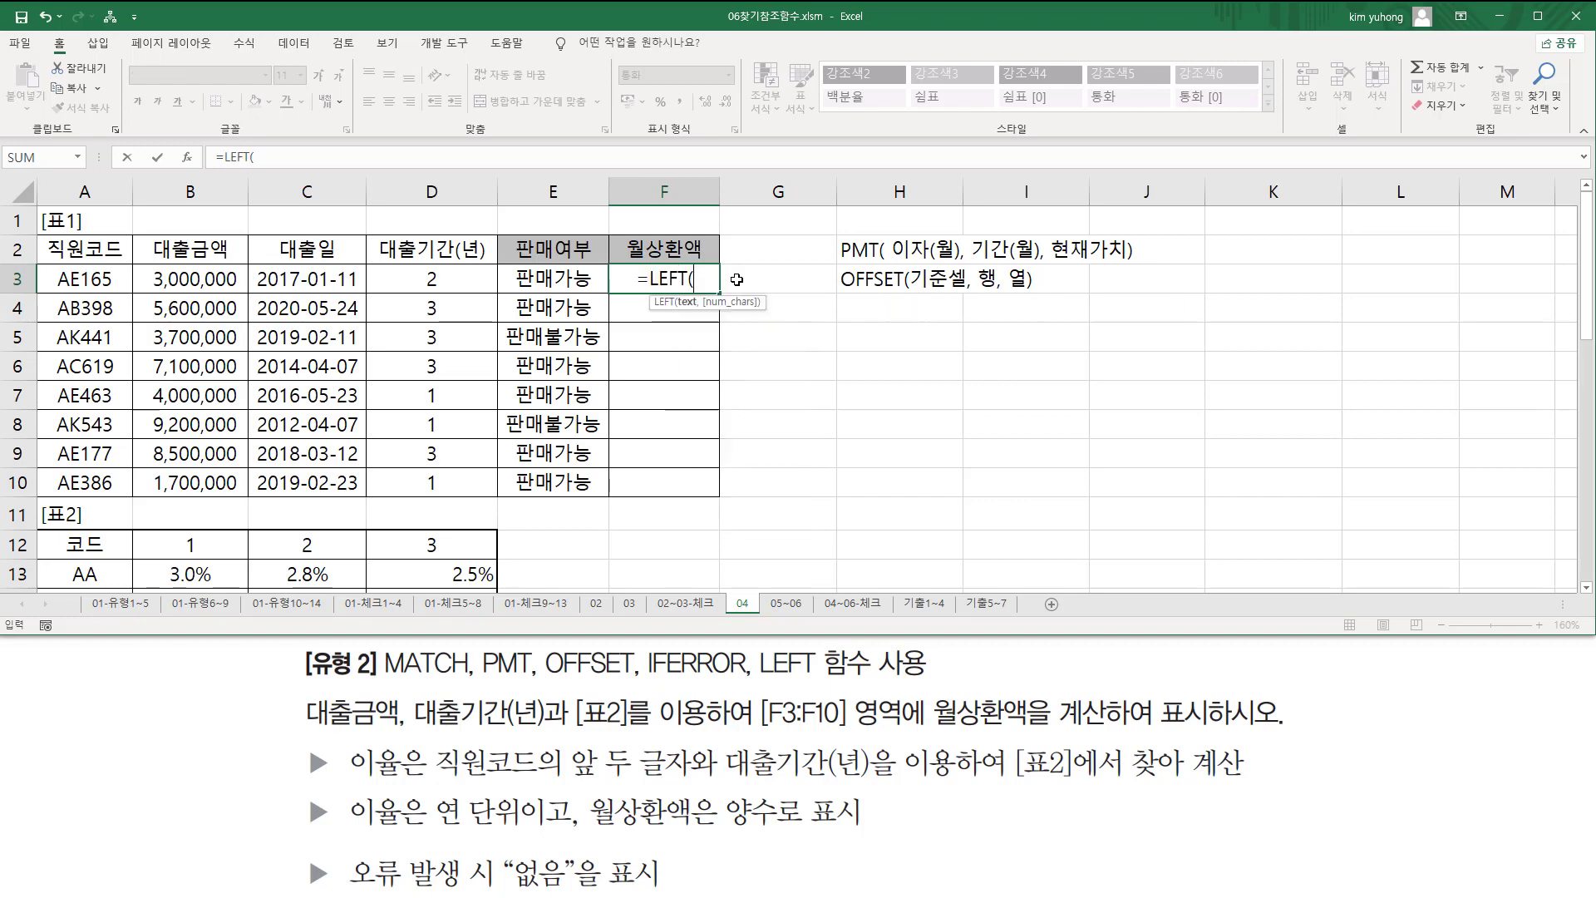
{"action": "key", "text": "Left"}
{"action": "key", "text": "Left"}
{"action": "key", "text": "Left"}
{"action": "key", "text": "Left"}
{"action": "key", "text": "Left"}
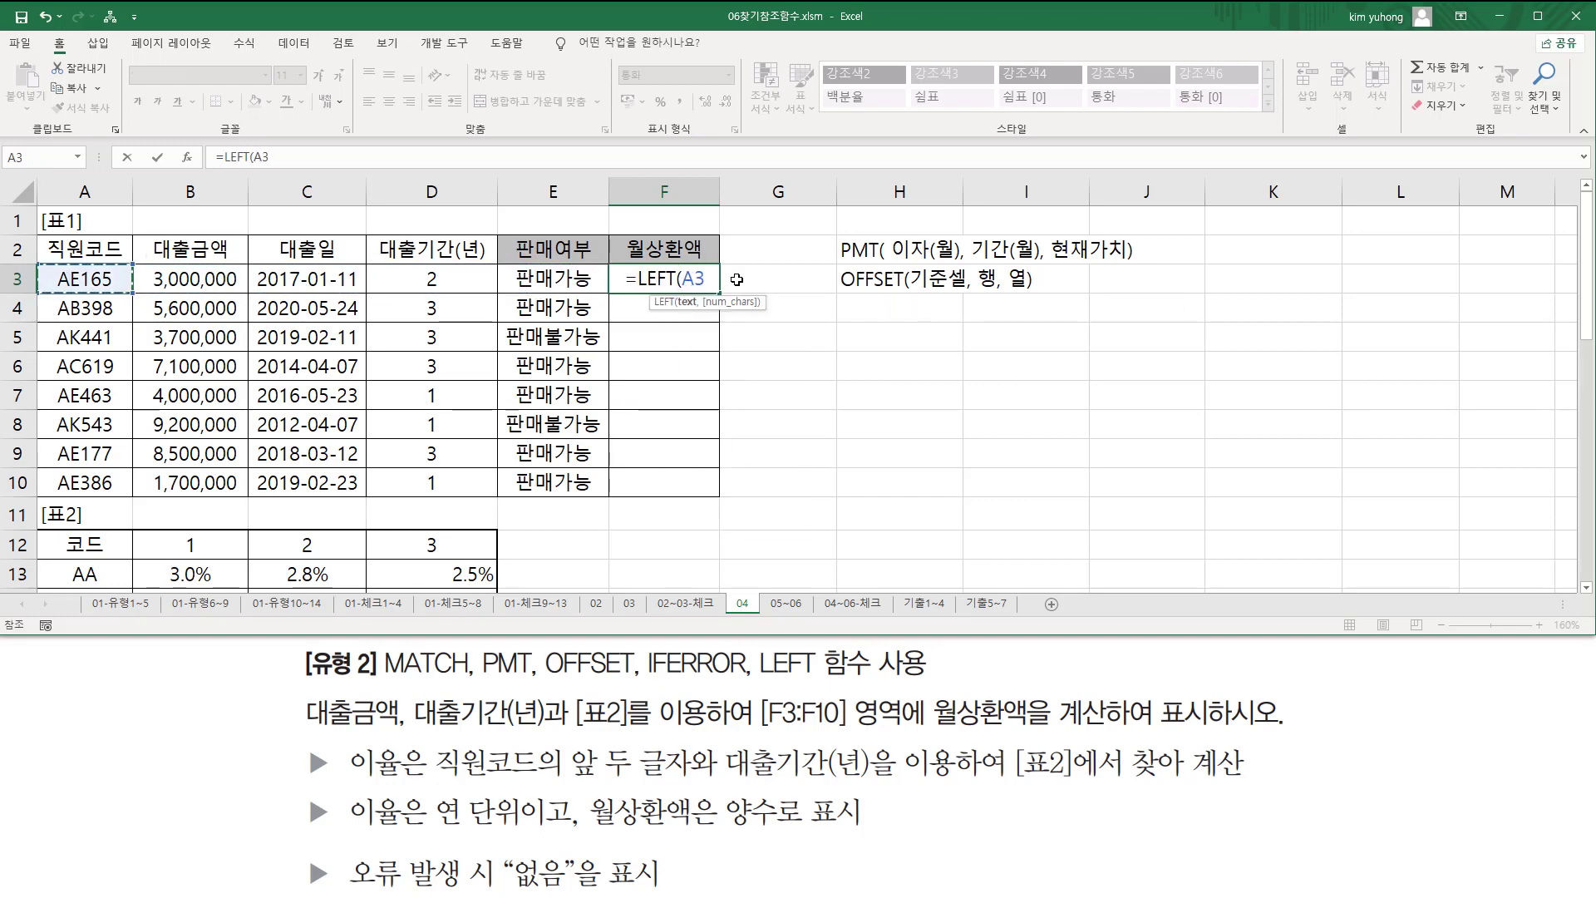
{"action": "type", "text": ",2)"}
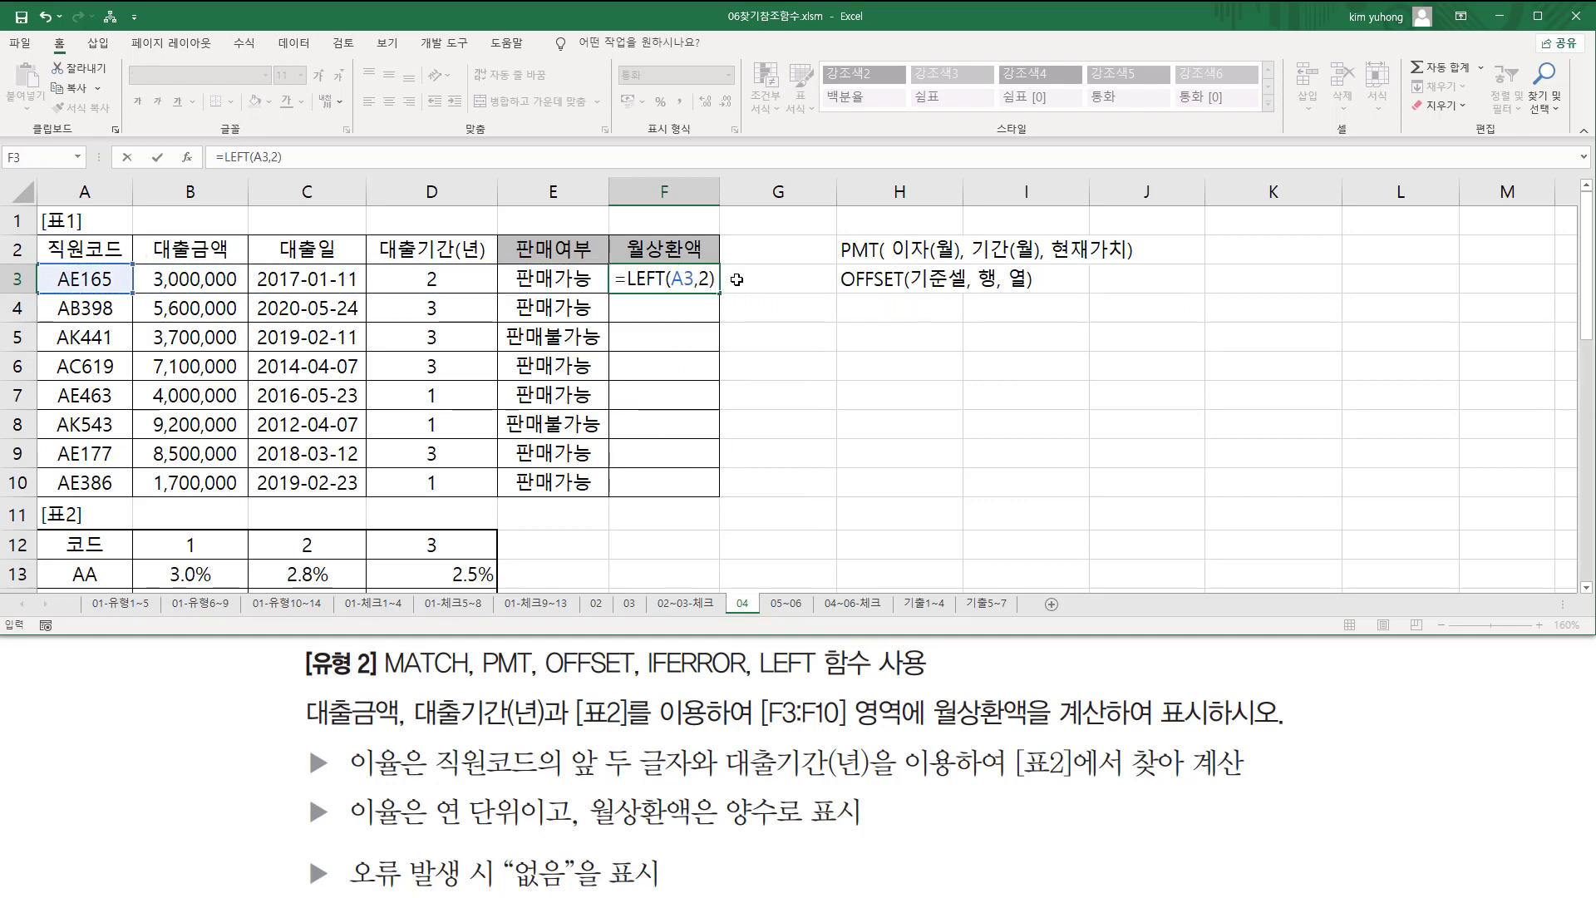
{"action": "key", "text": "Return"}
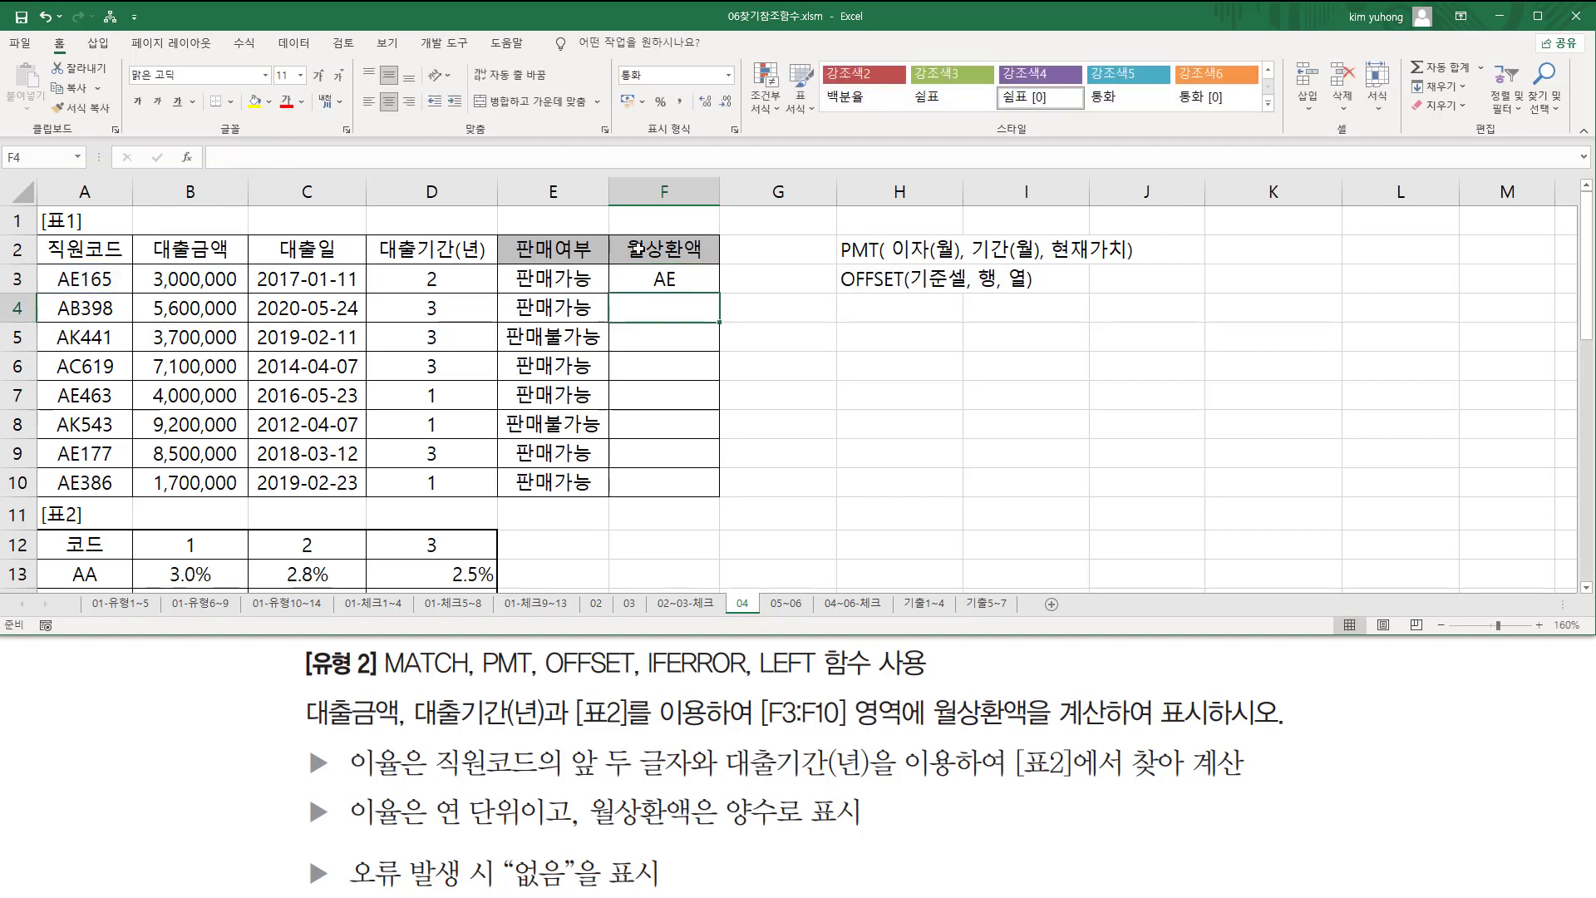
- Fill the LEFT formula from F3 down to F10 and compare the results with the code prefixes in 직원코드
{"action": "left_click", "coordinate": [682, 278]}
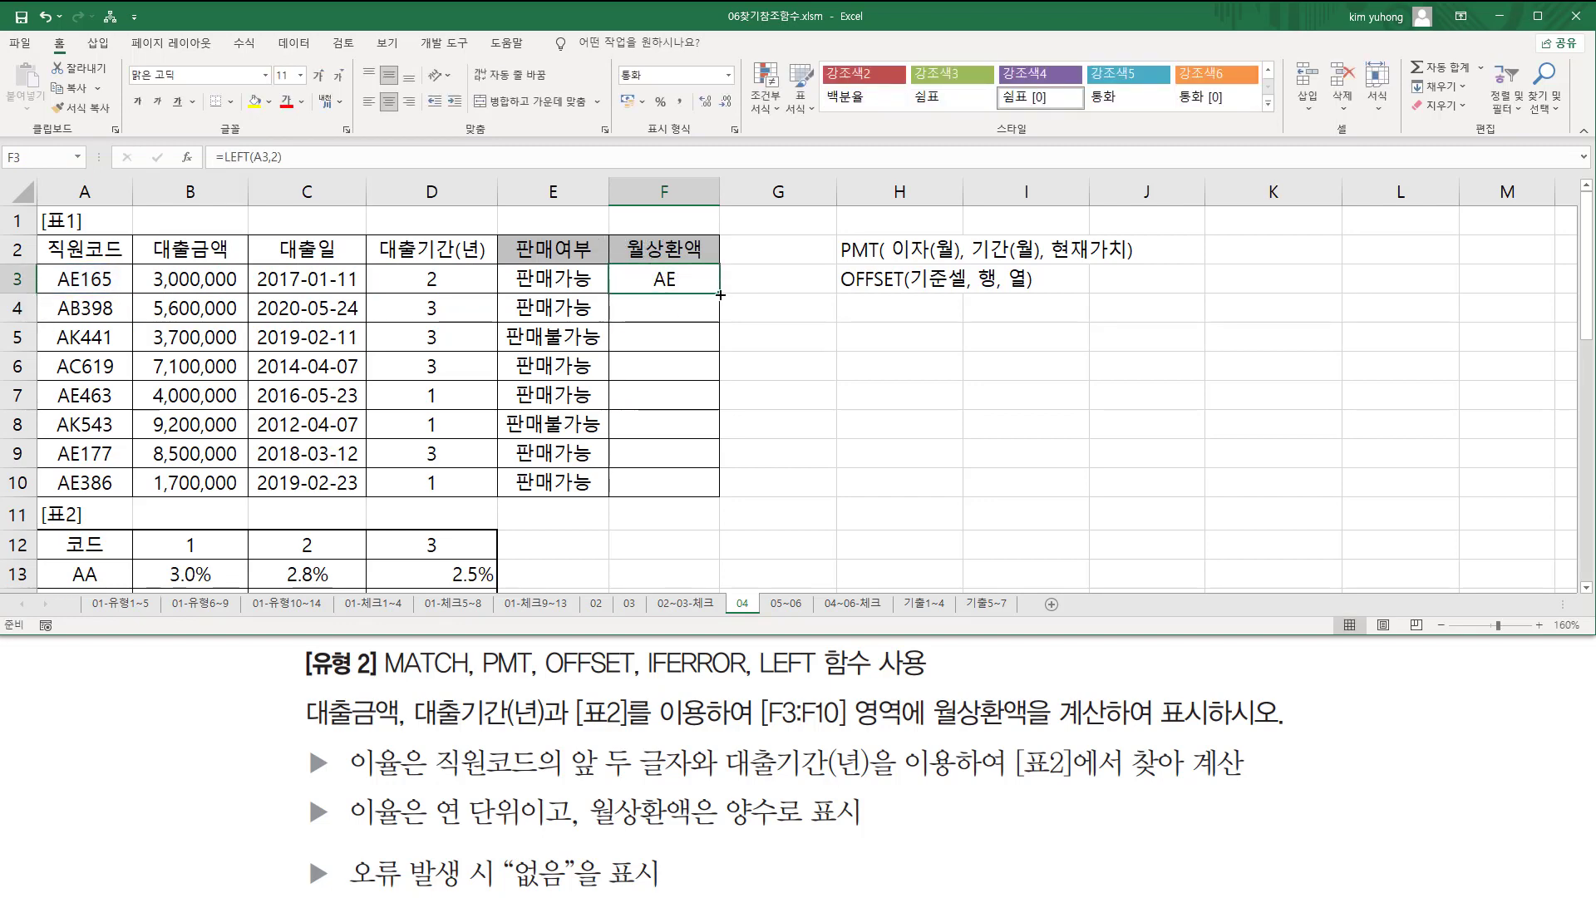
{"action": "left_click_drag", "start_coordinate": [720, 294], "coordinate": [719, 494]}
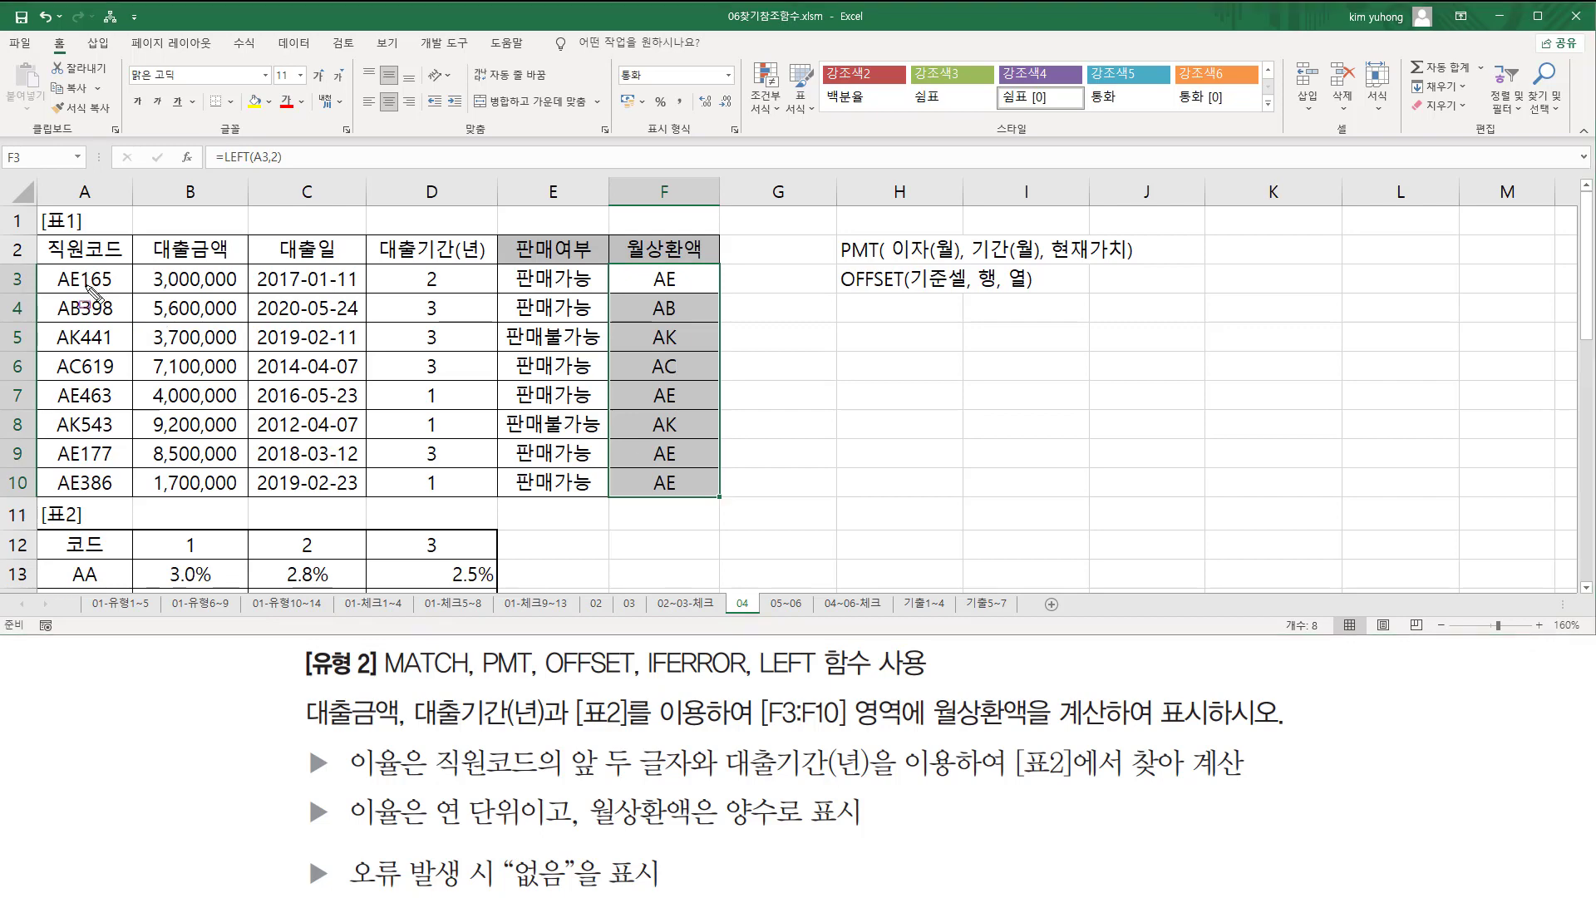
{"action": "left_click_drag", "start_coordinate": [53, 268], "coordinate": [83, 499]}
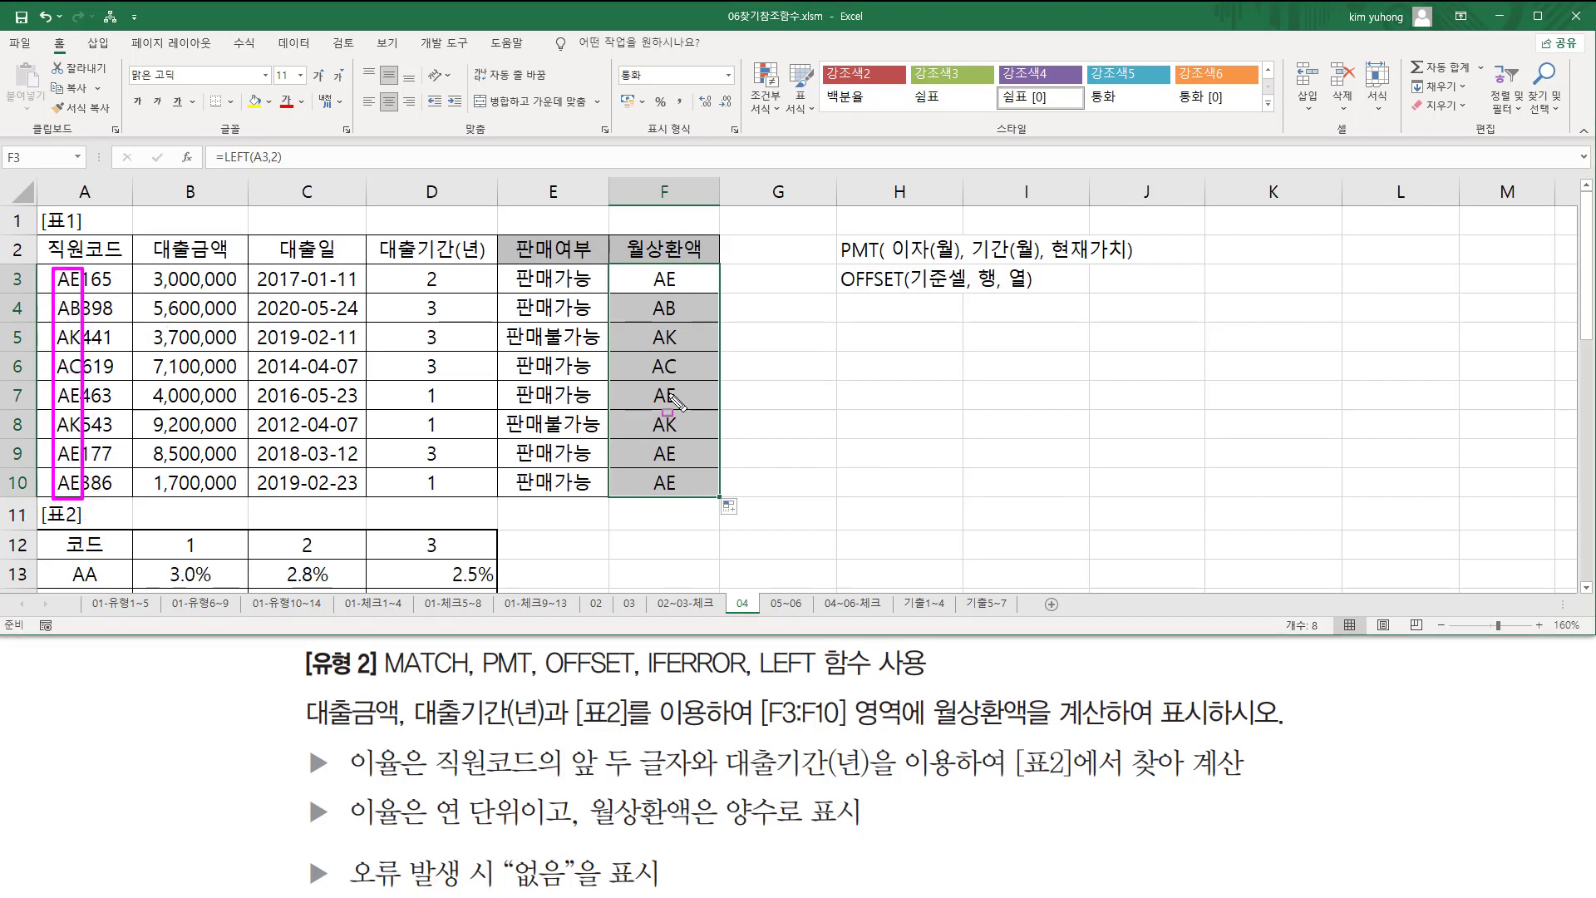
{"action": "left_click", "coordinate": [678, 279]}
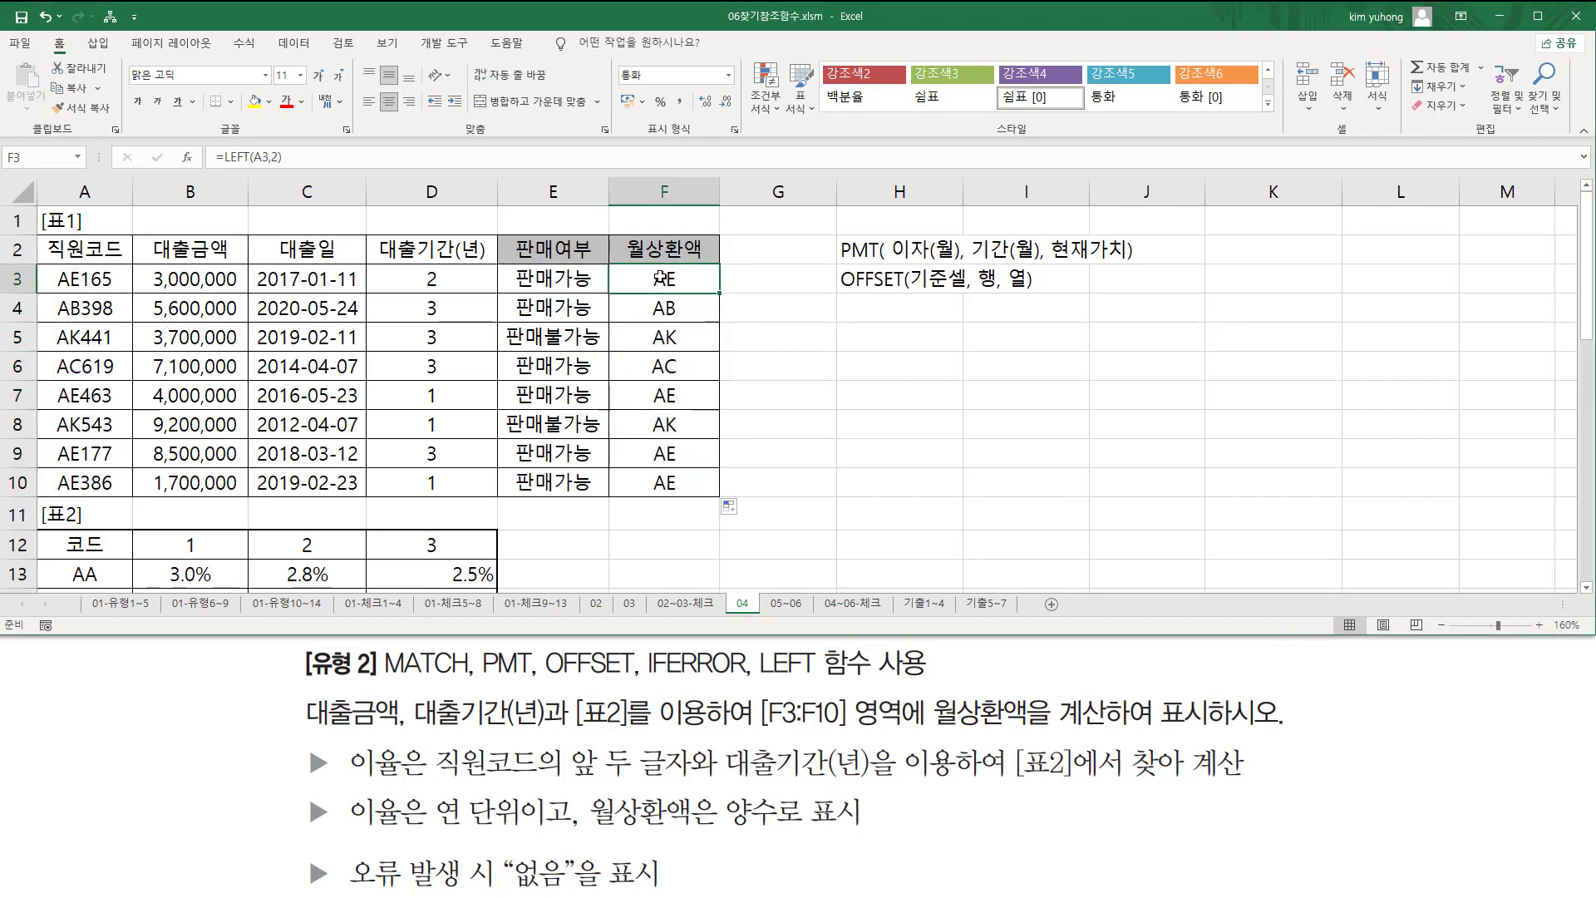
{"action": "scroll", "coordinate": [216, 324], "scroll_direction": "down", "scroll_amount": 2}
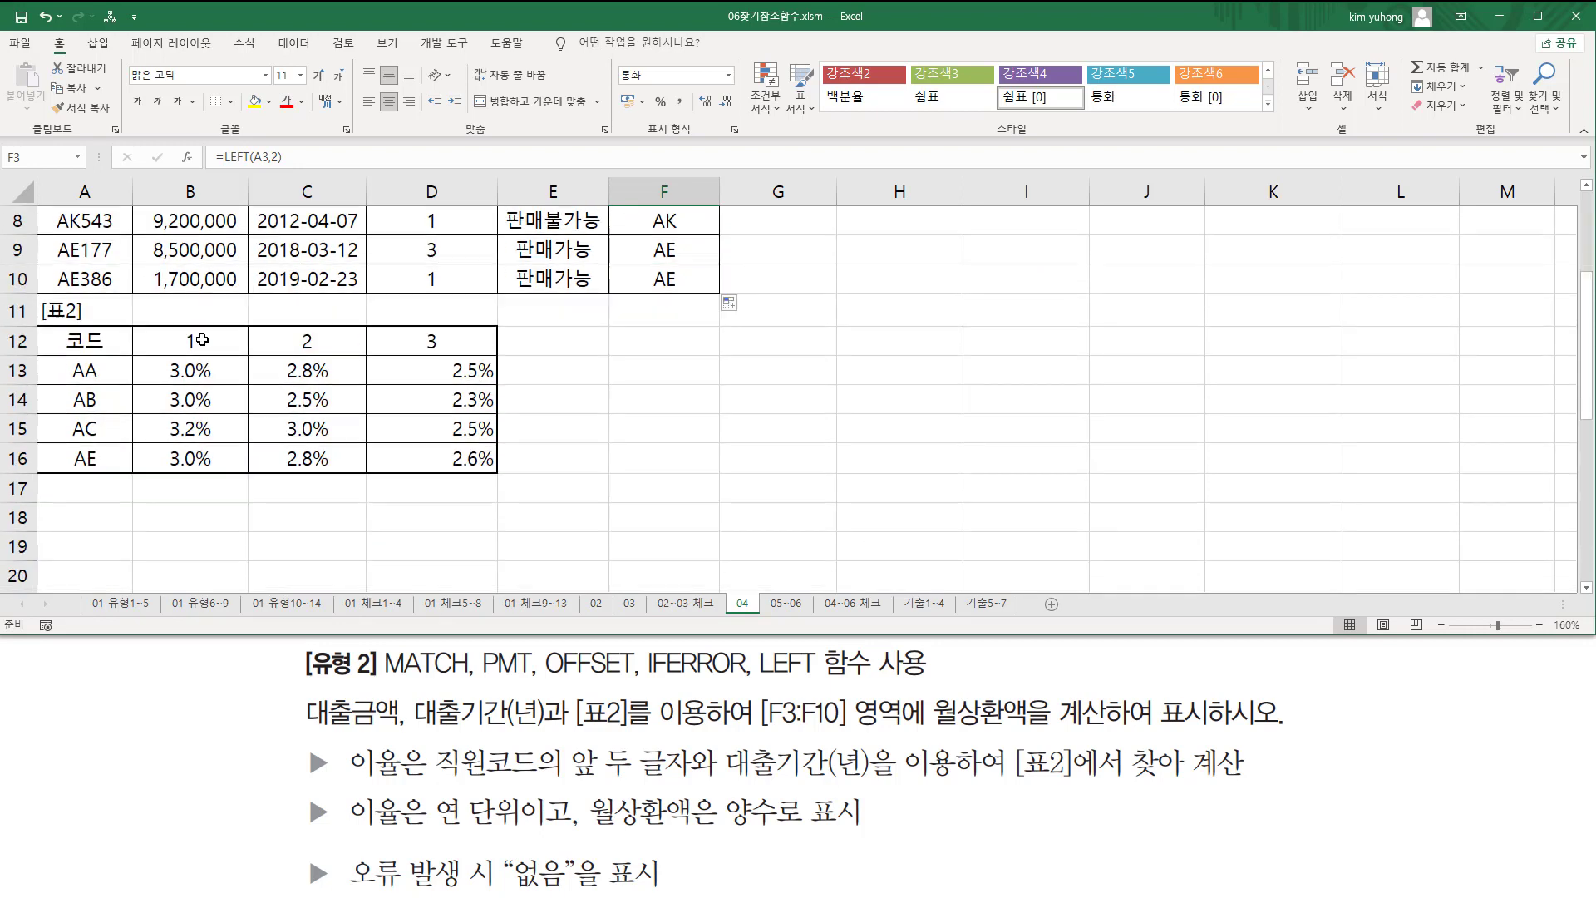
- Wrap the LEFT(A3,2) formula in F3 in a MATCH function, using it as the lookup value against the 코드 list
{"action": "left_click_drag", "start_coordinate": [59, 358], "coordinate": [111, 469]}
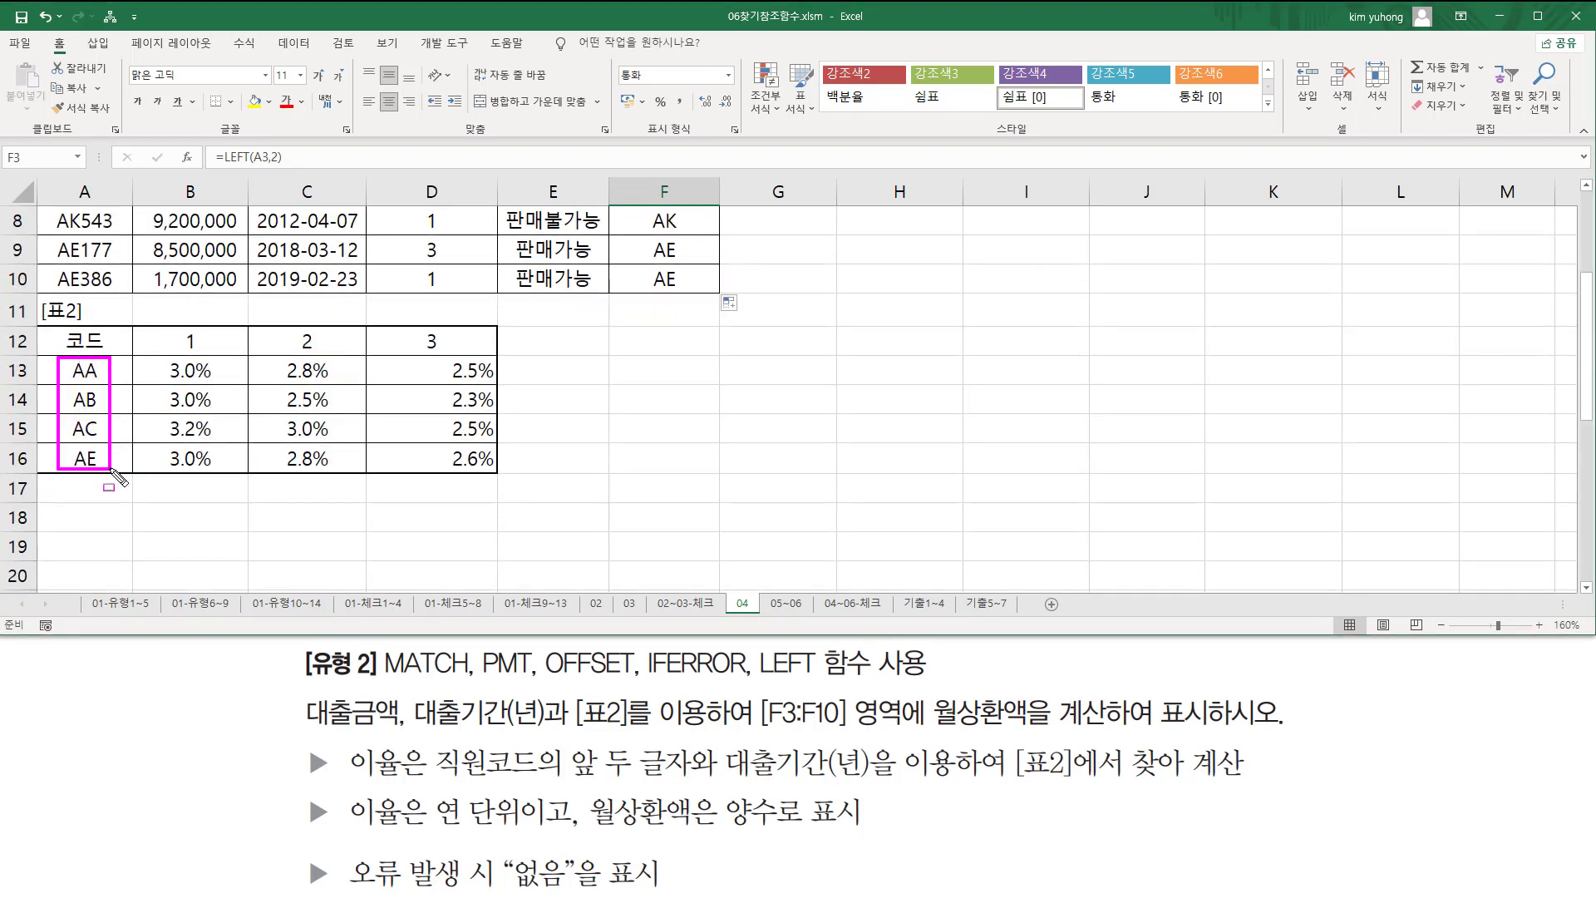
{"action": "key", "text": "Escape"}
{"action": "scroll", "coordinate": [667, 277], "scroll_direction": "up", "scroll_amount": 3}
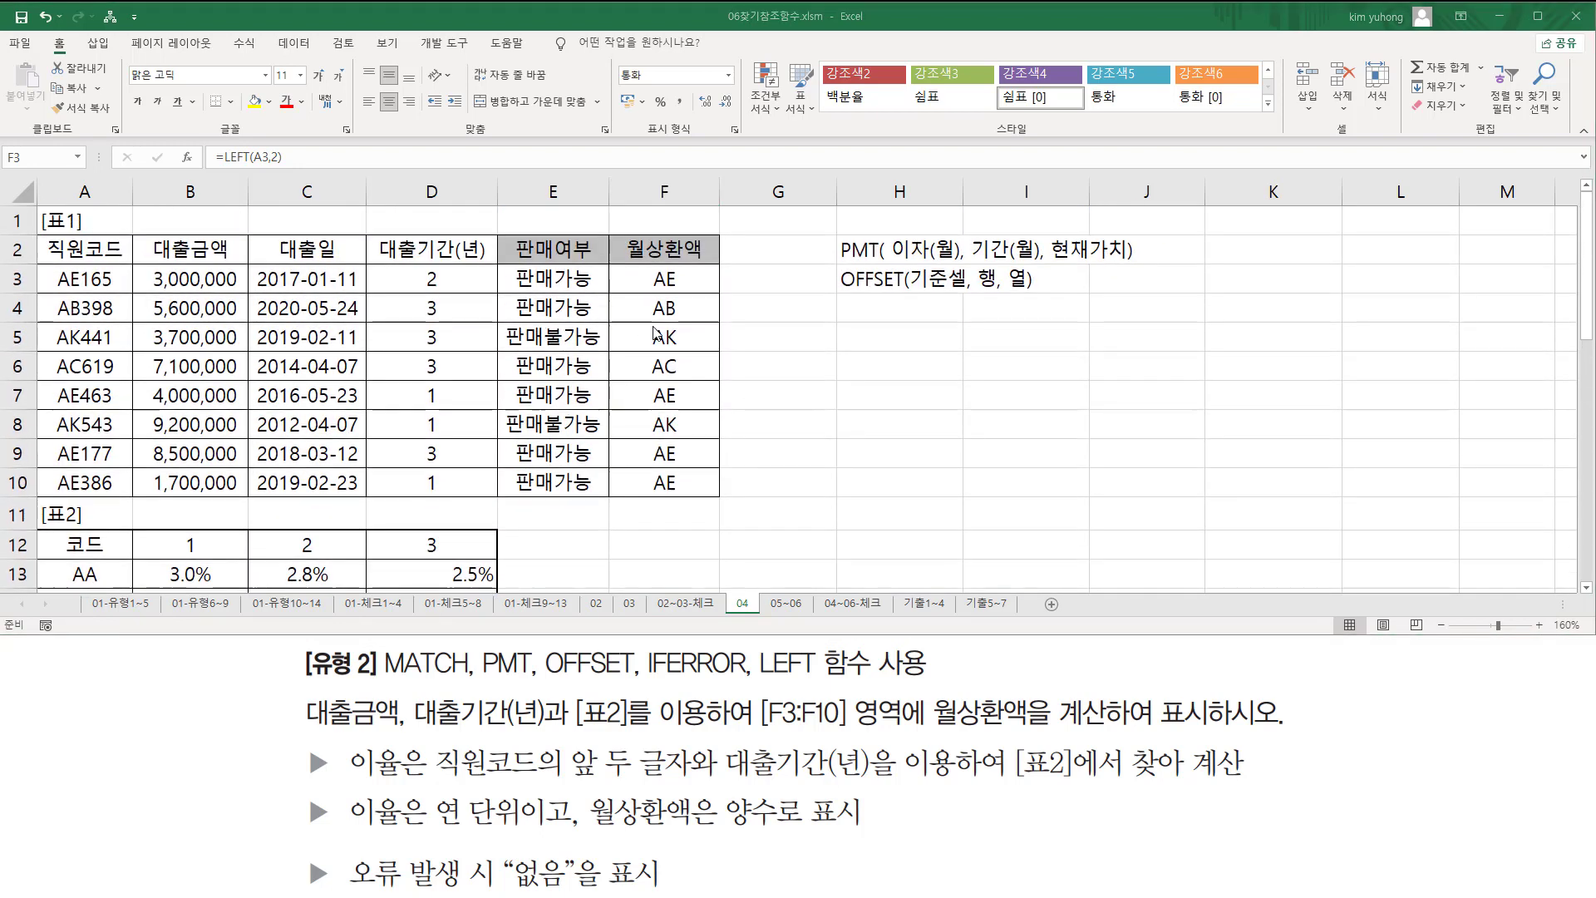
{"action": "double_click", "coordinate": [650, 276]}
{"action": "left_click", "coordinate": [630, 277]}
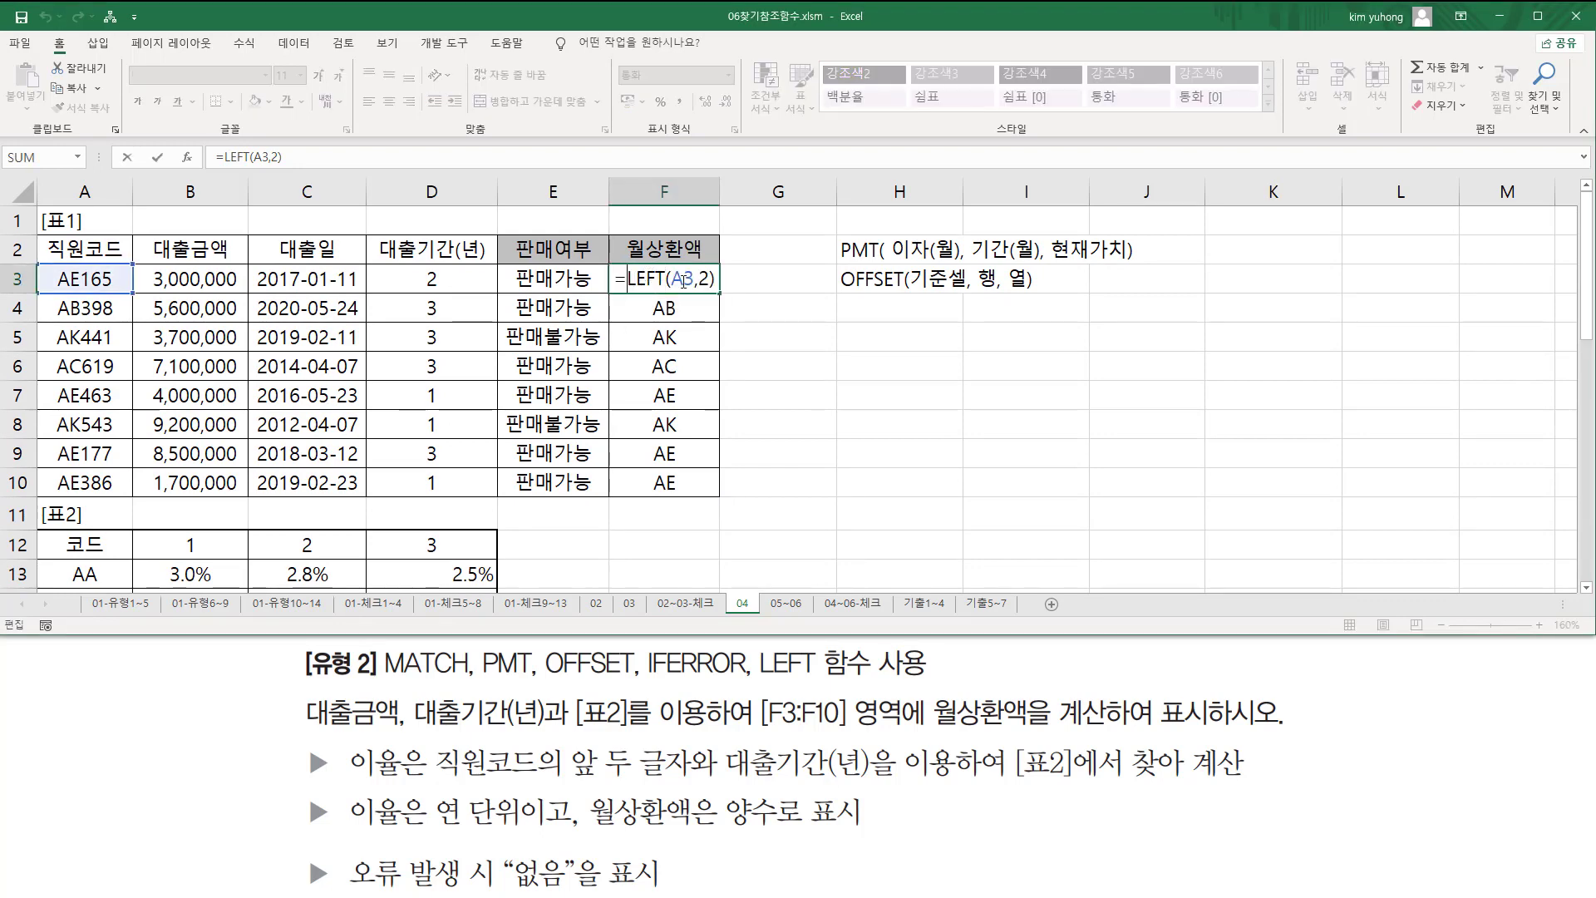
{"action": "type", "text": "MAT"}
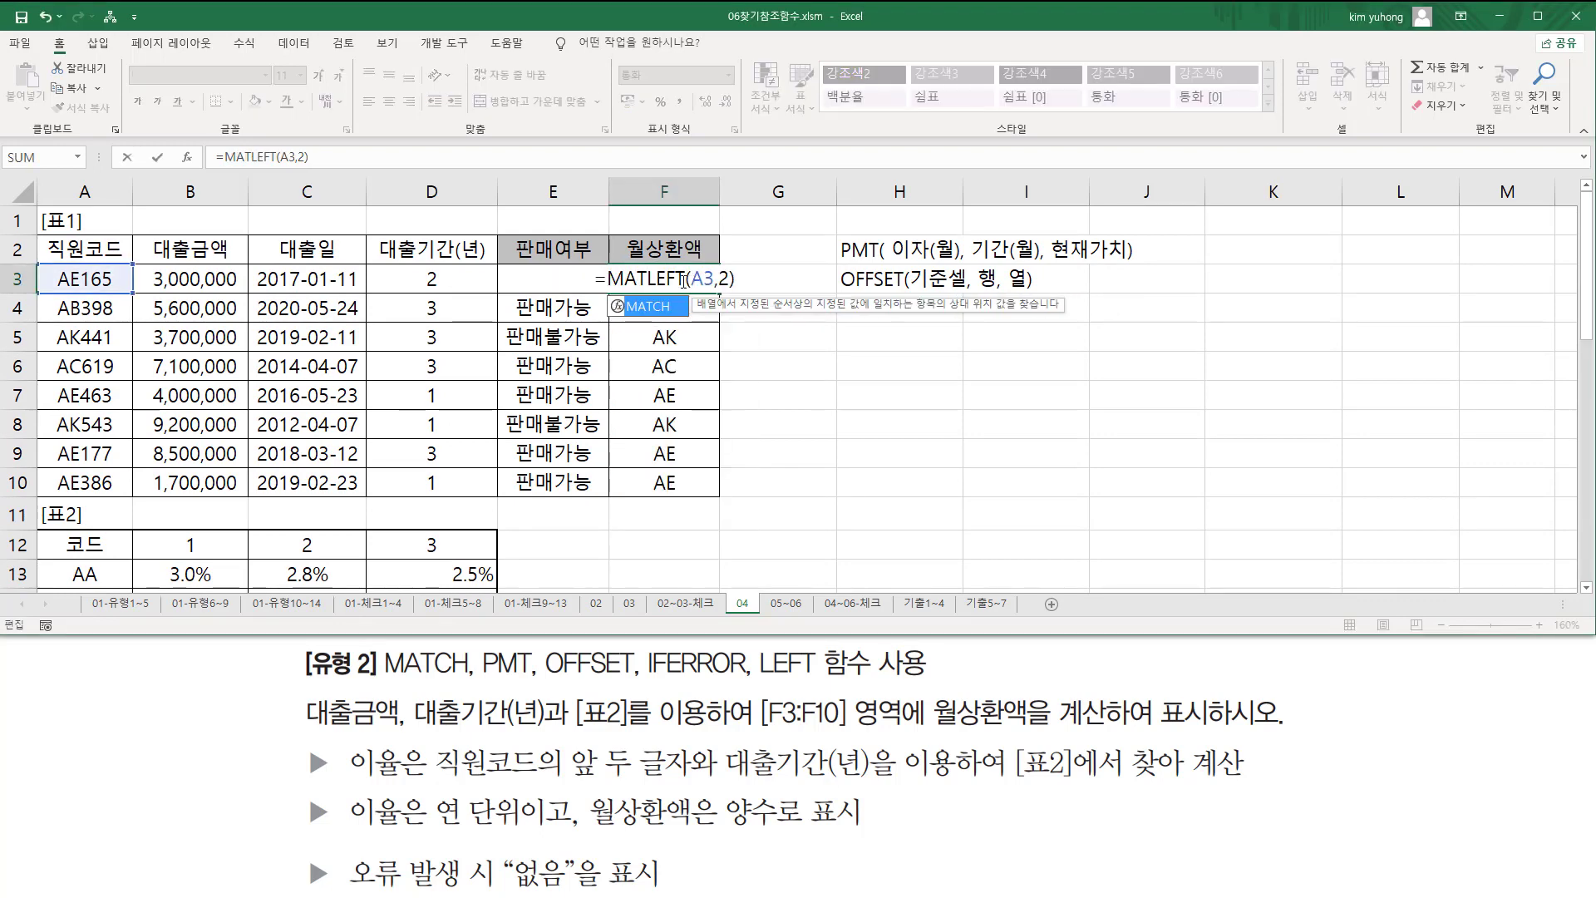
{"action": "key", "text": "Tab"}
{"action": "key", "text": "shift+End"}
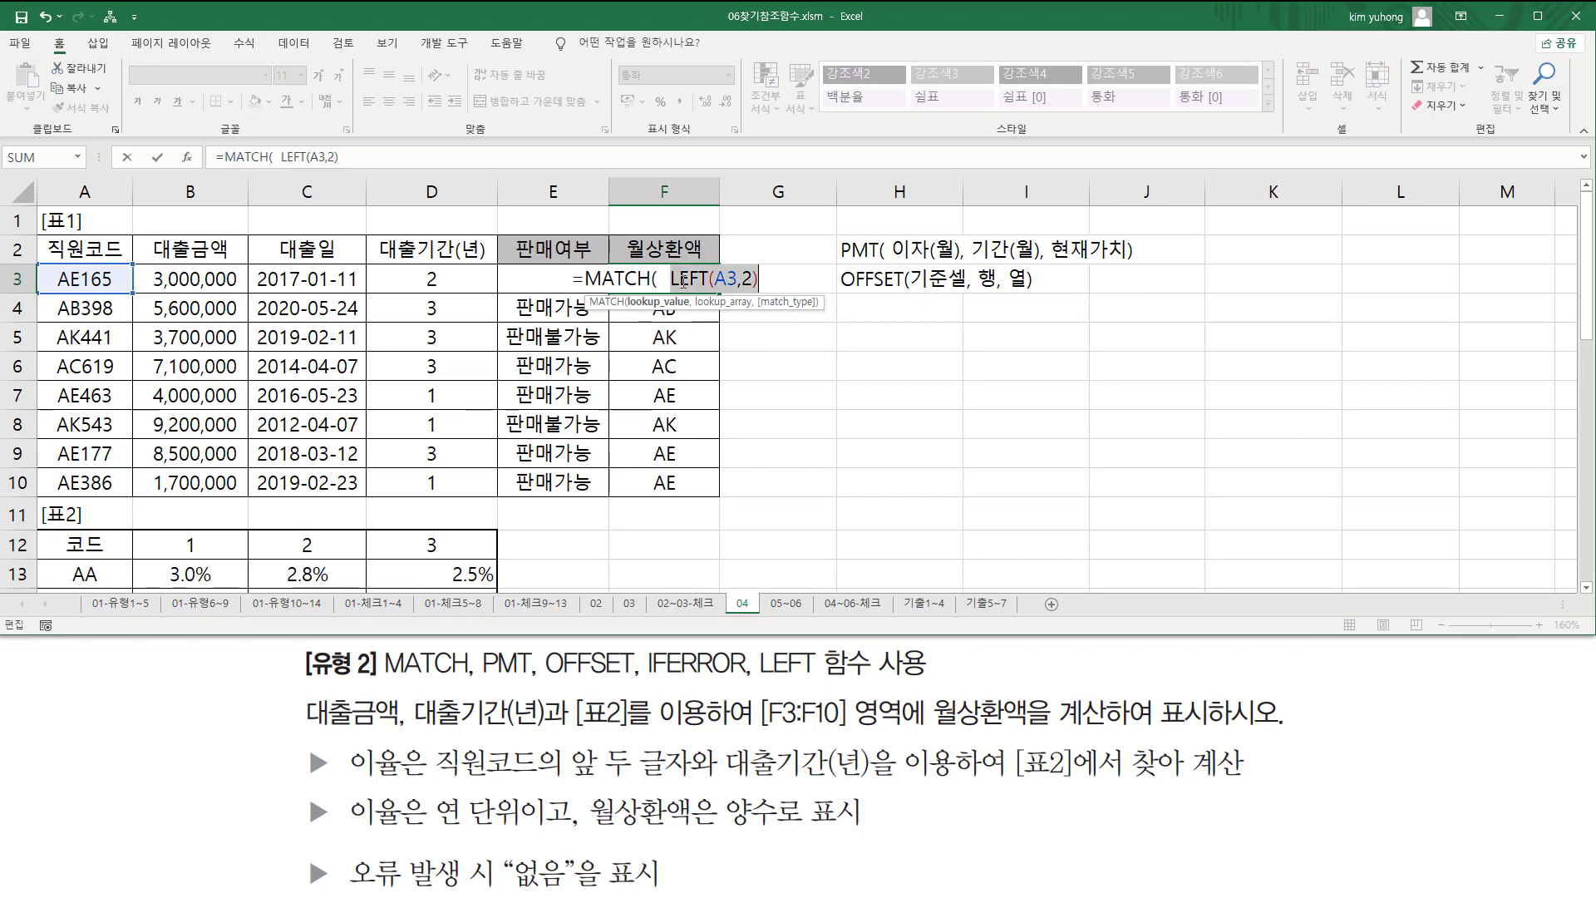
{"action": "key", "text": "End"}
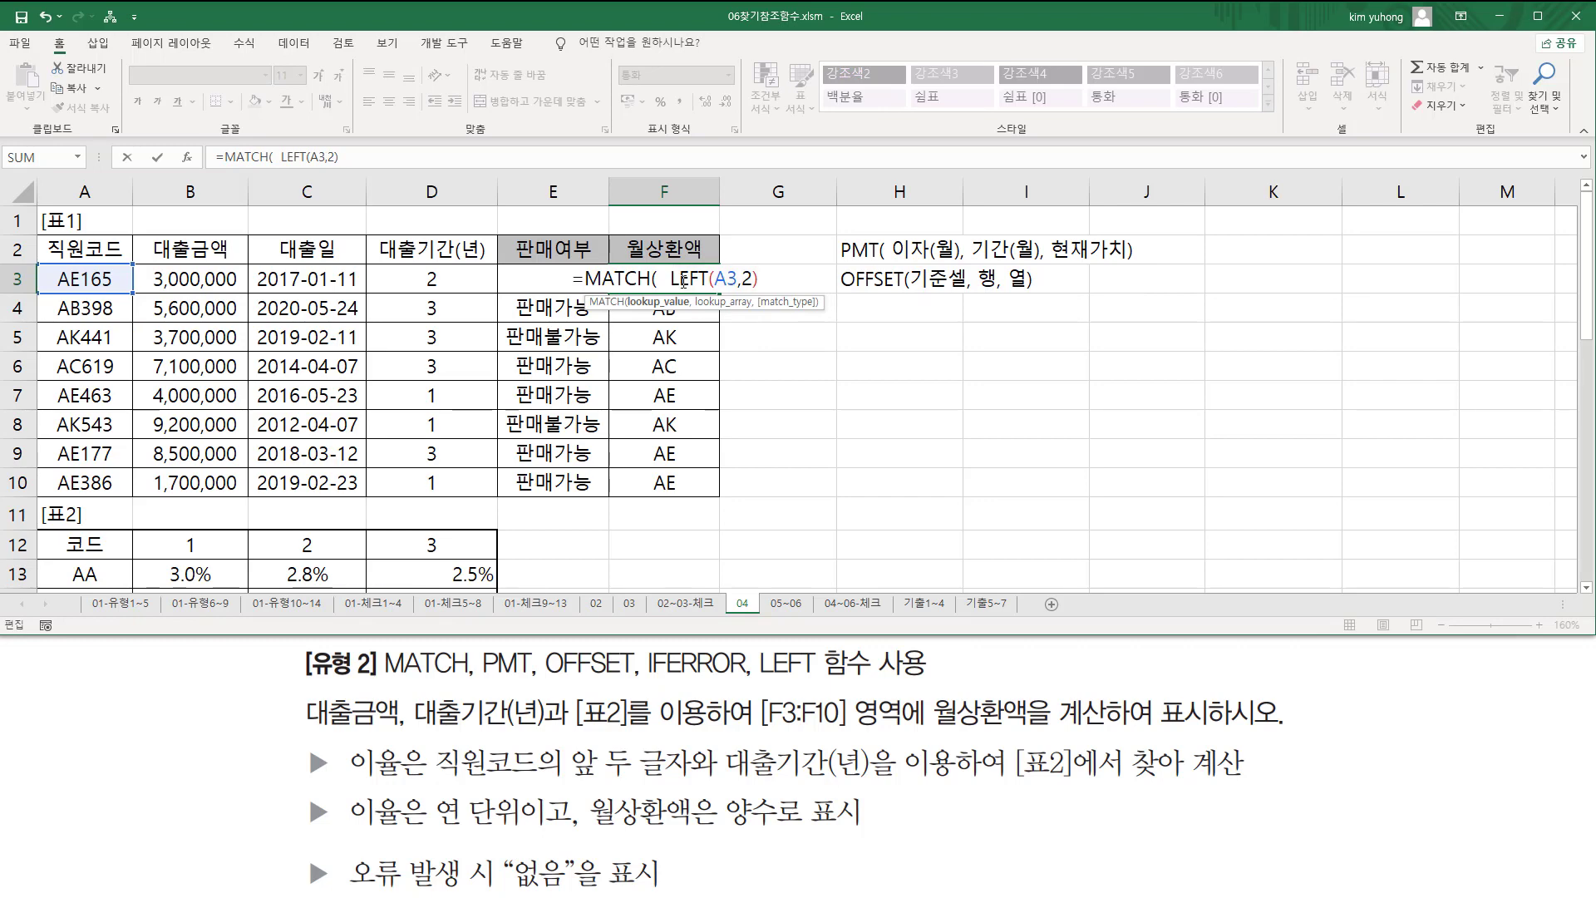
{"action": "type", "text": ","}
- Complete the MATCH formula in F3 with the absolute lookup range $A$13:$A$16 and exact match type 0
{"action": "scroll", "coordinate": [129, 414], "scroll_direction": "down", "scroll_amount": 2}
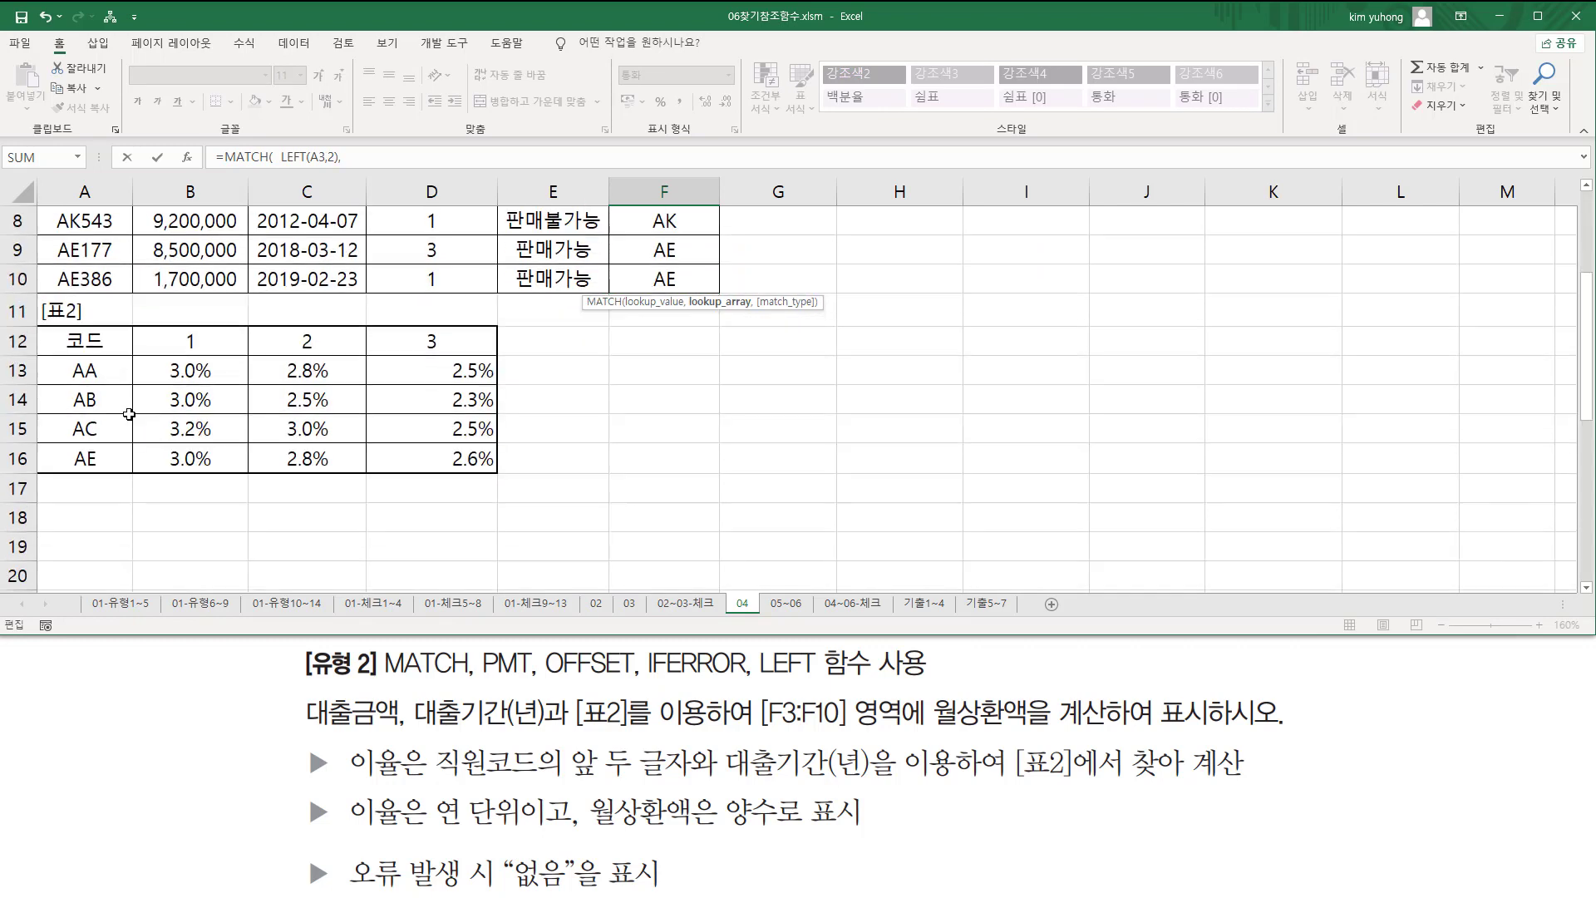
{"action": "left_click_drag", "start_coordinate": [102, 368], "coordinate": [127, 451]}
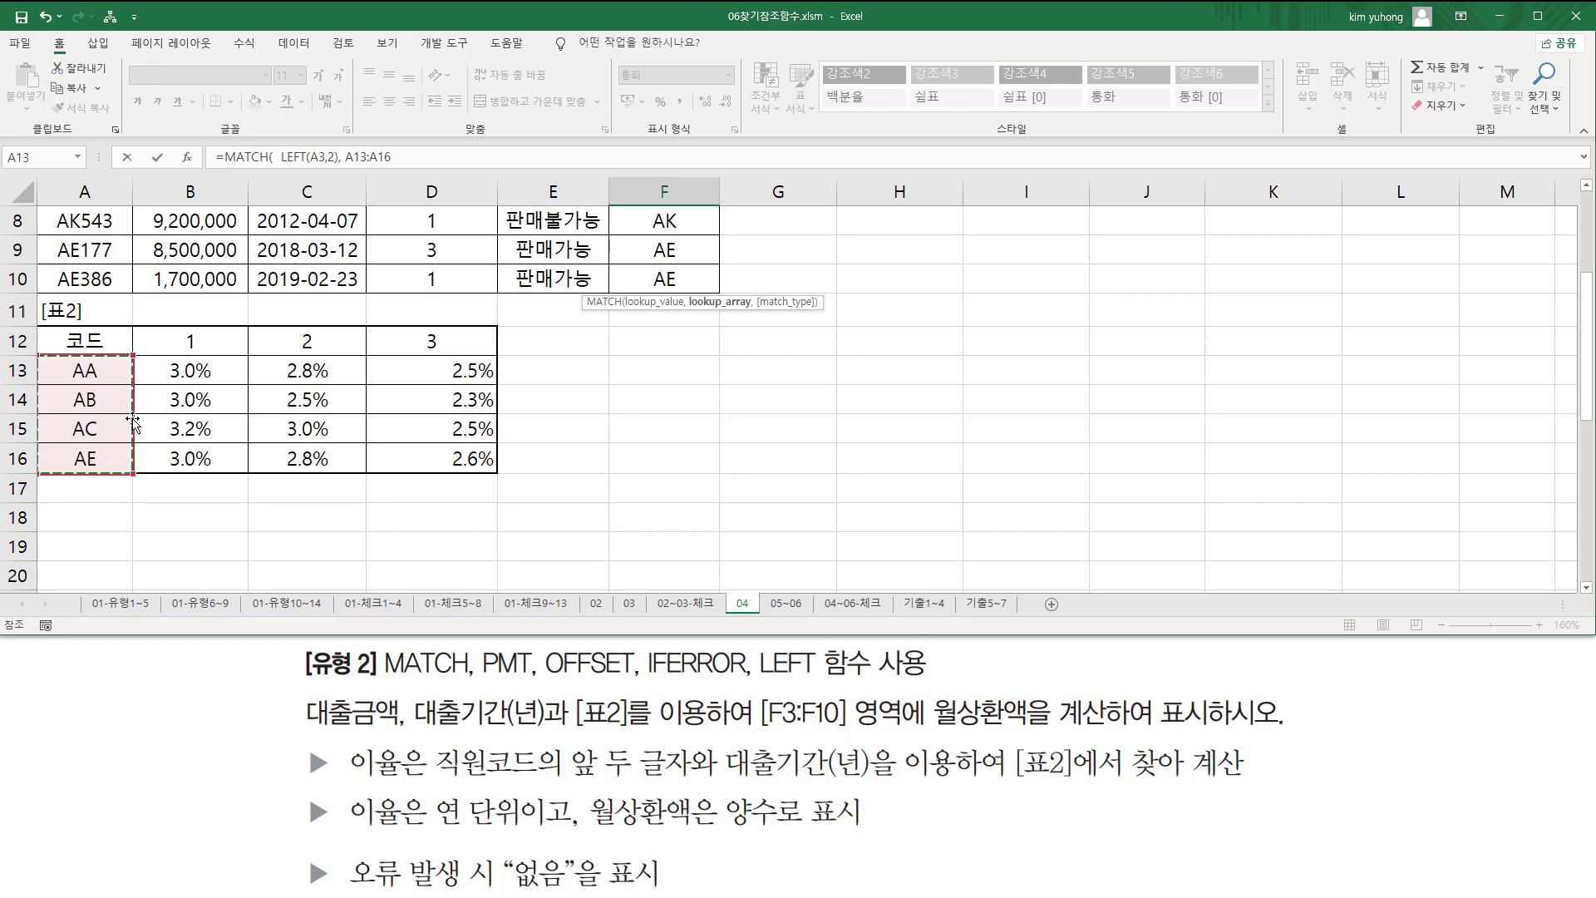
{"action": "key", "text": "F4"}
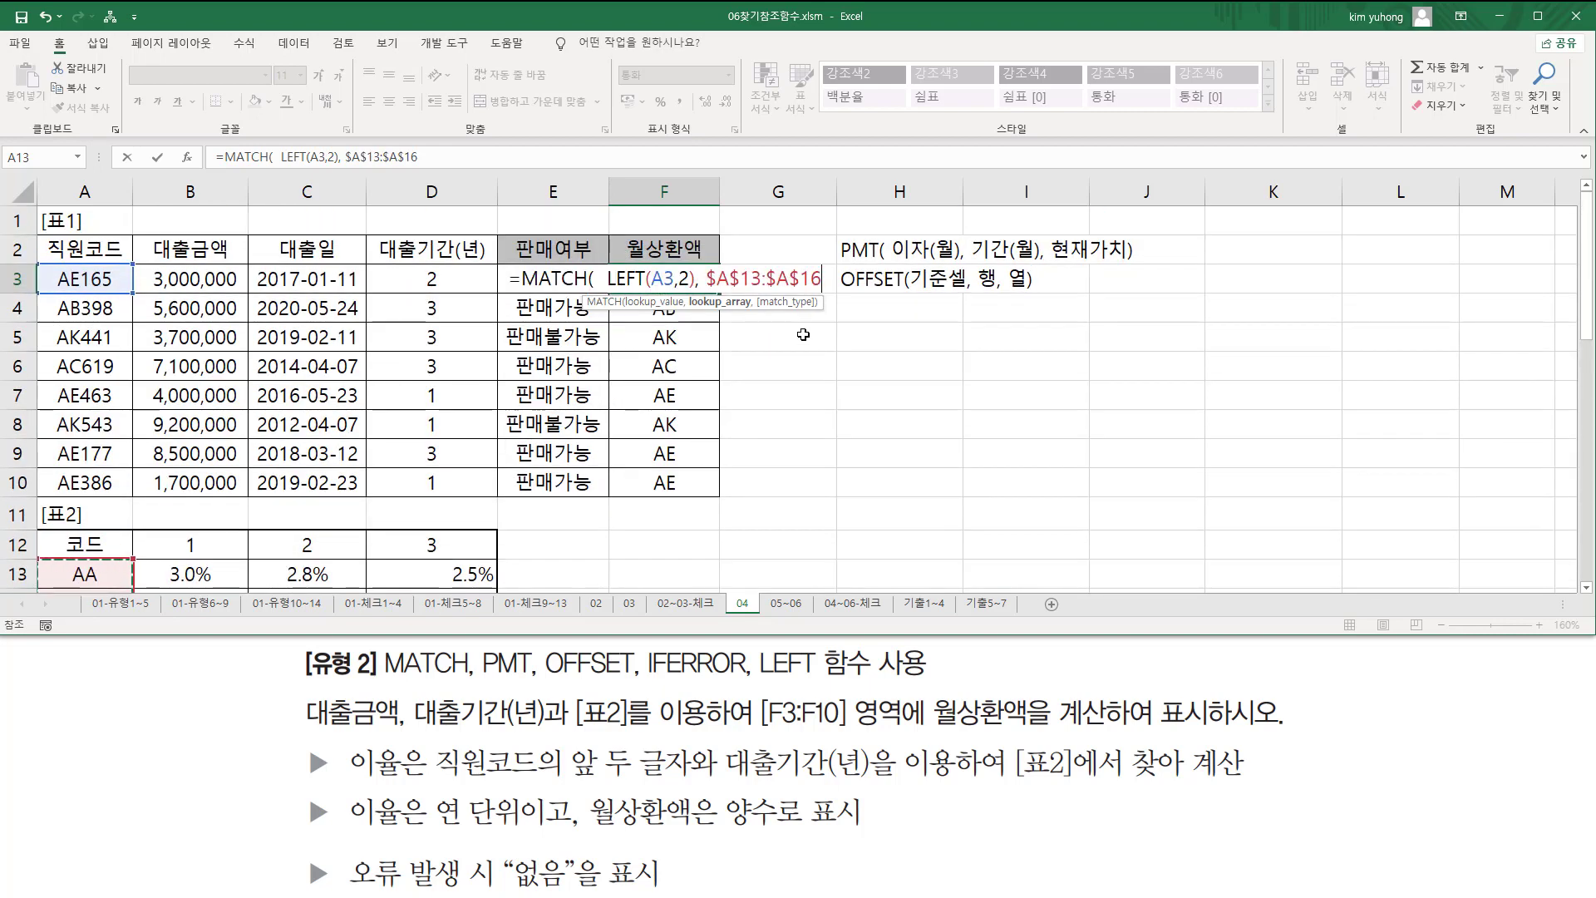
{"action": "type", "text": ","}
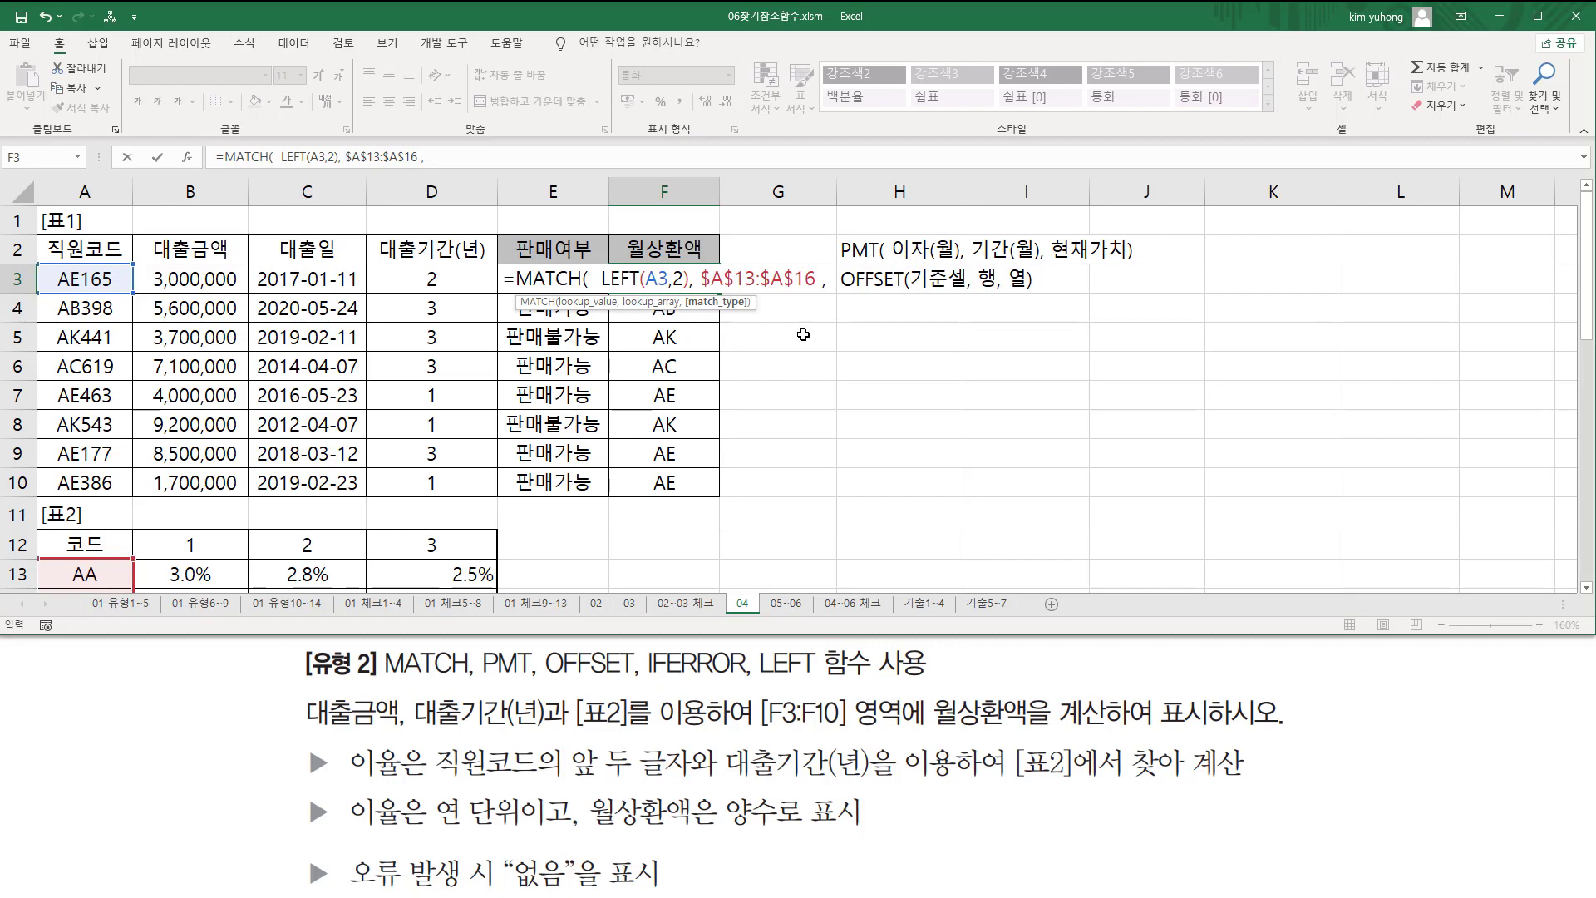
{"action": "type", "text": " 0"}
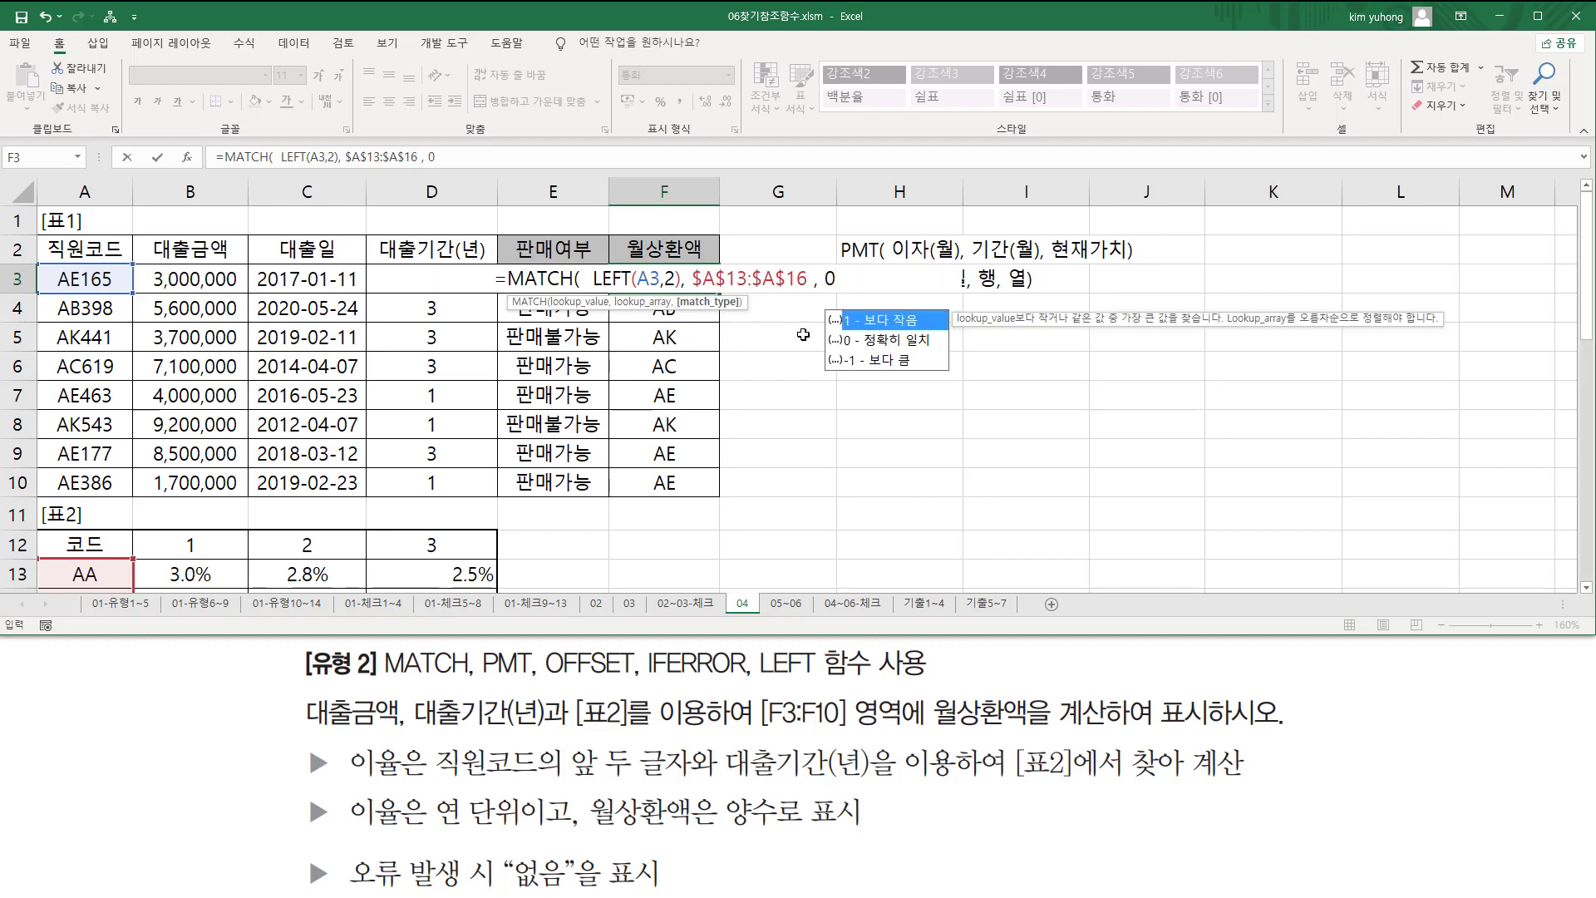
{"action": "type", "text": ")"}
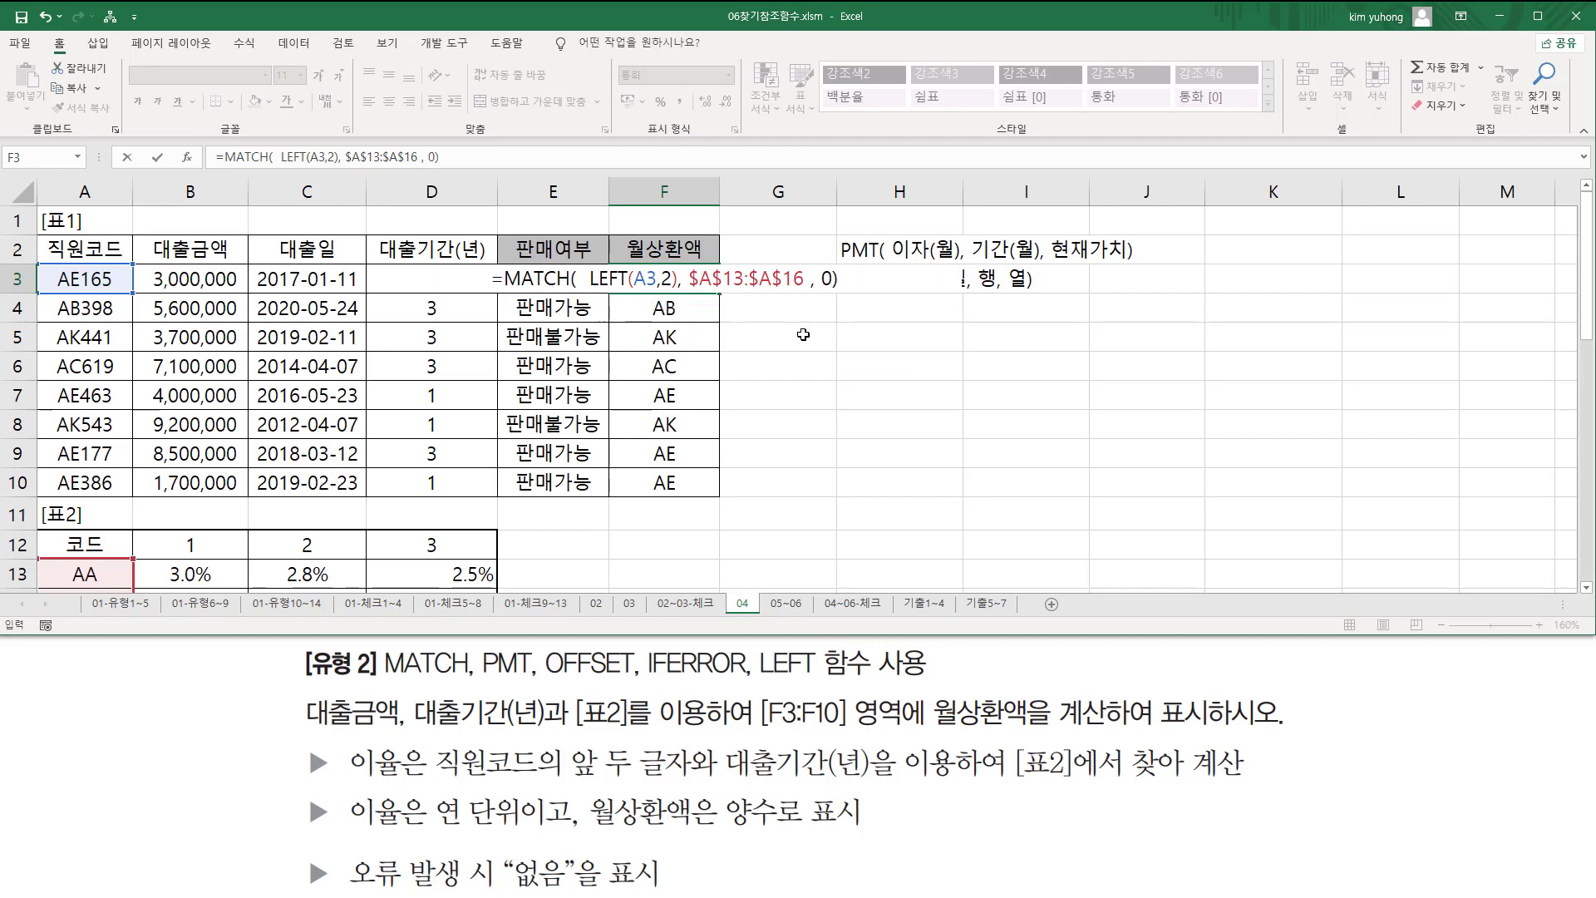
{"action": "key", "text": "Return"}
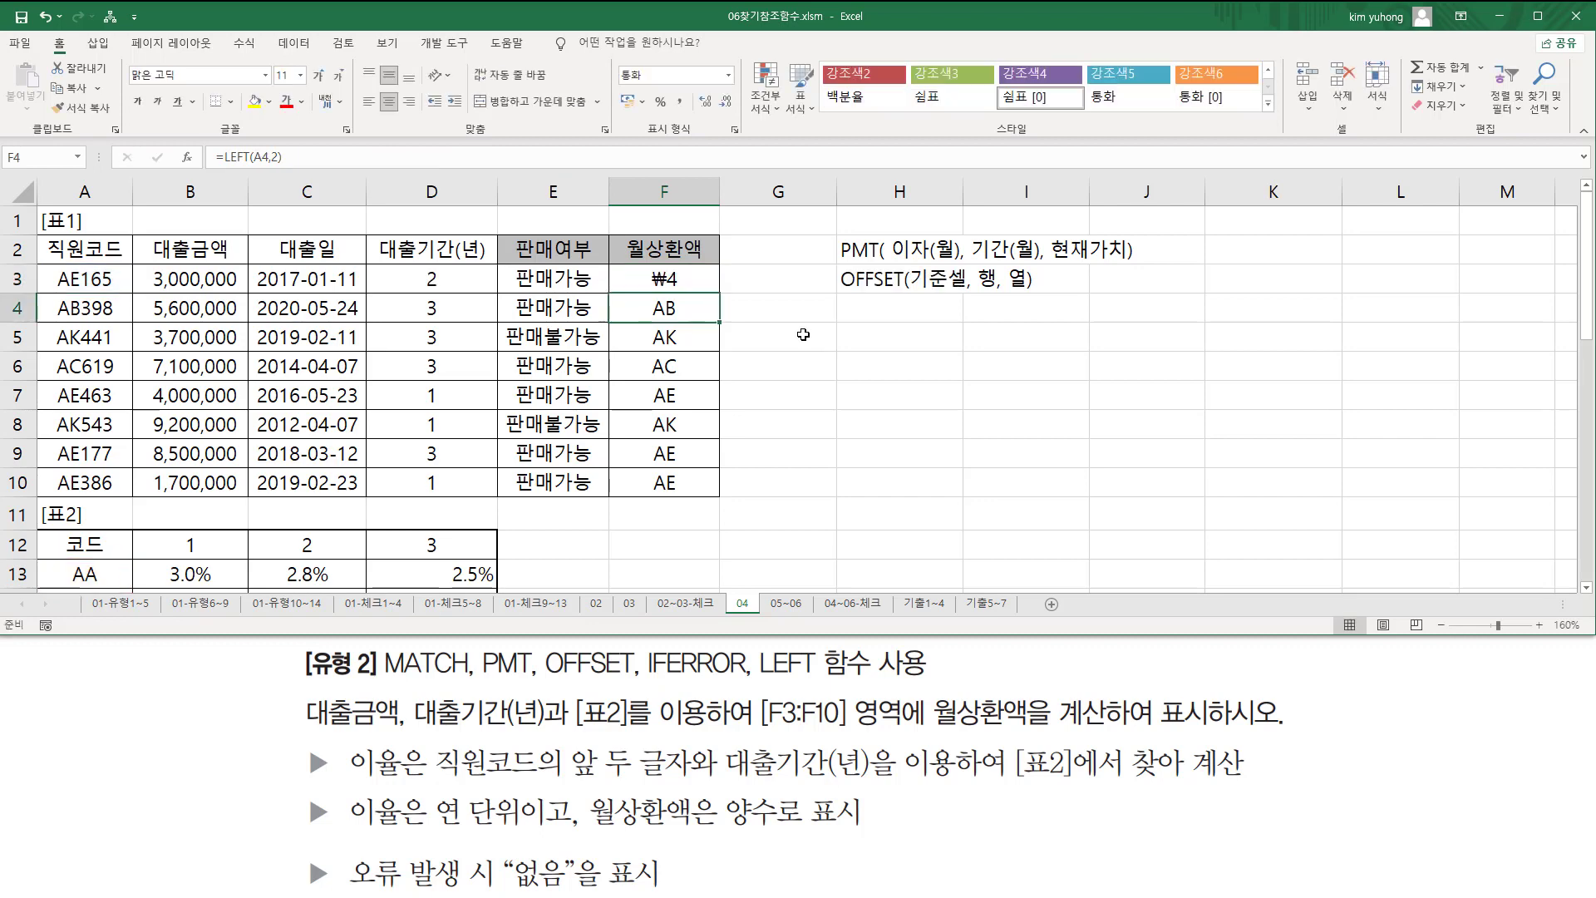
- Fill the MATCH formula from F3 down to F10 and check the number format applied to these cells
{"action": "left_click", "coordinate": [707, 273]}
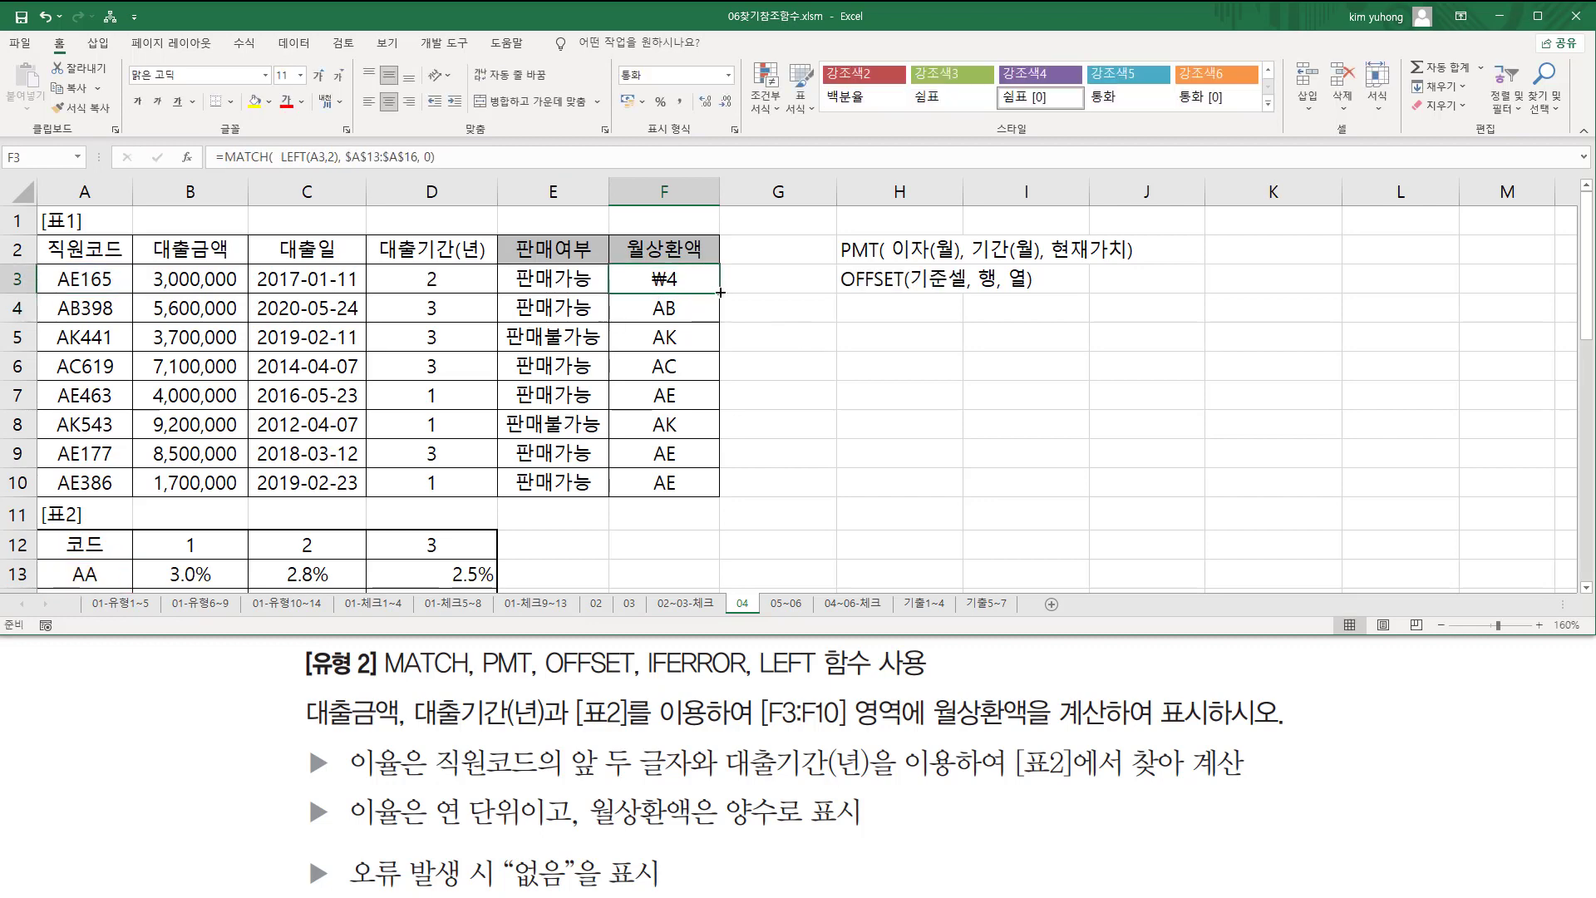
{"action": "left_click_drag", "start_coordinate": [720, 293], "coordinate": [721, 494]}
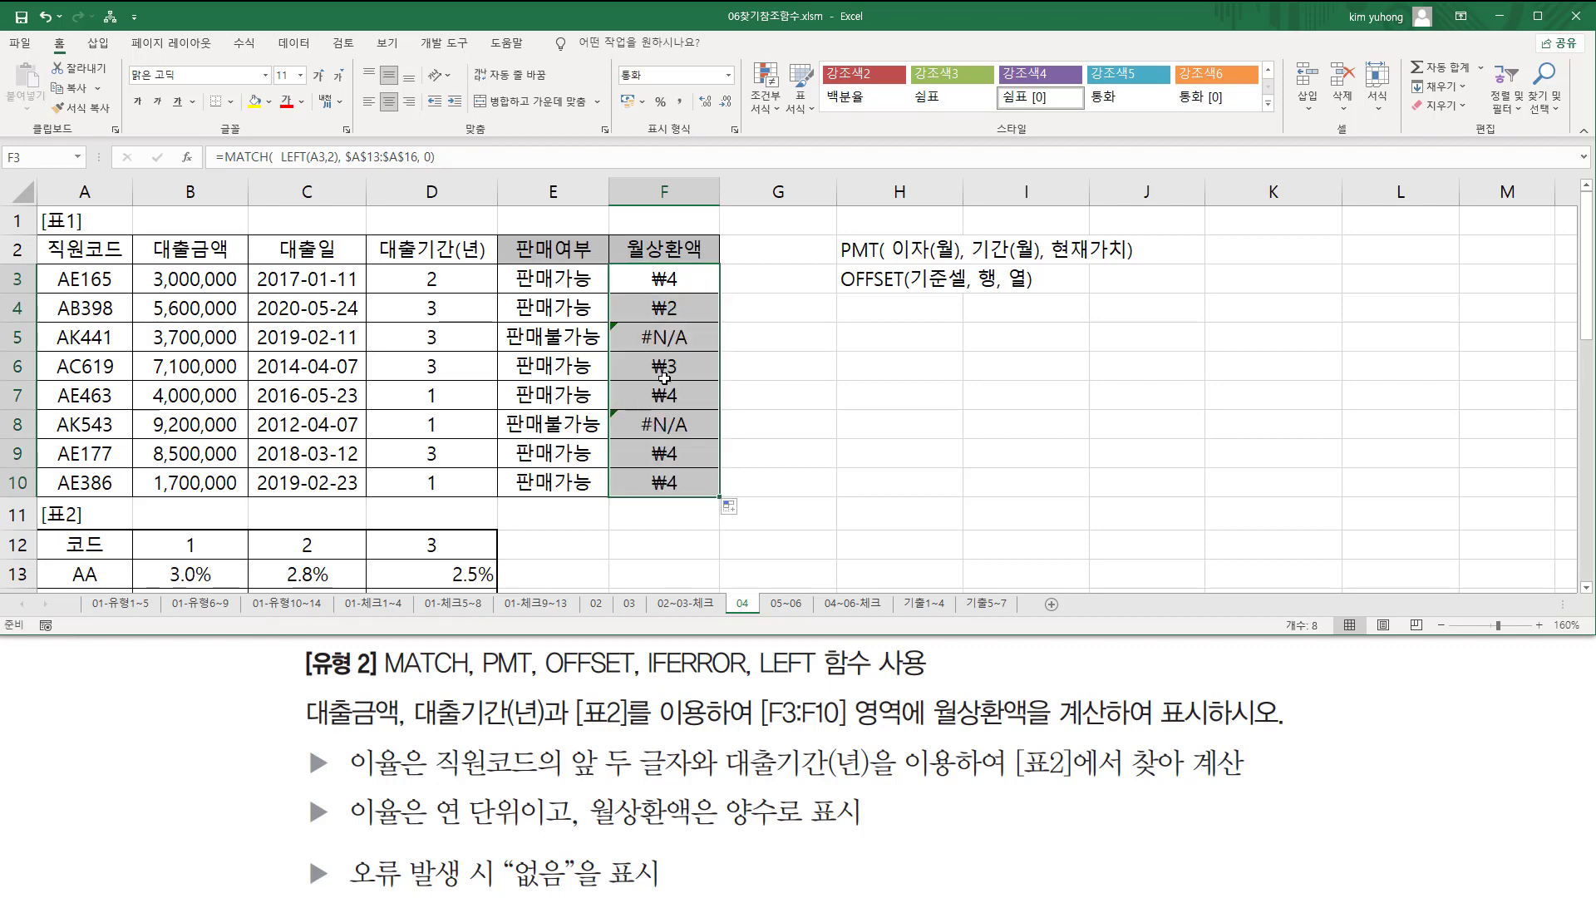
{"action": "key", "text": "ctrl+1"}
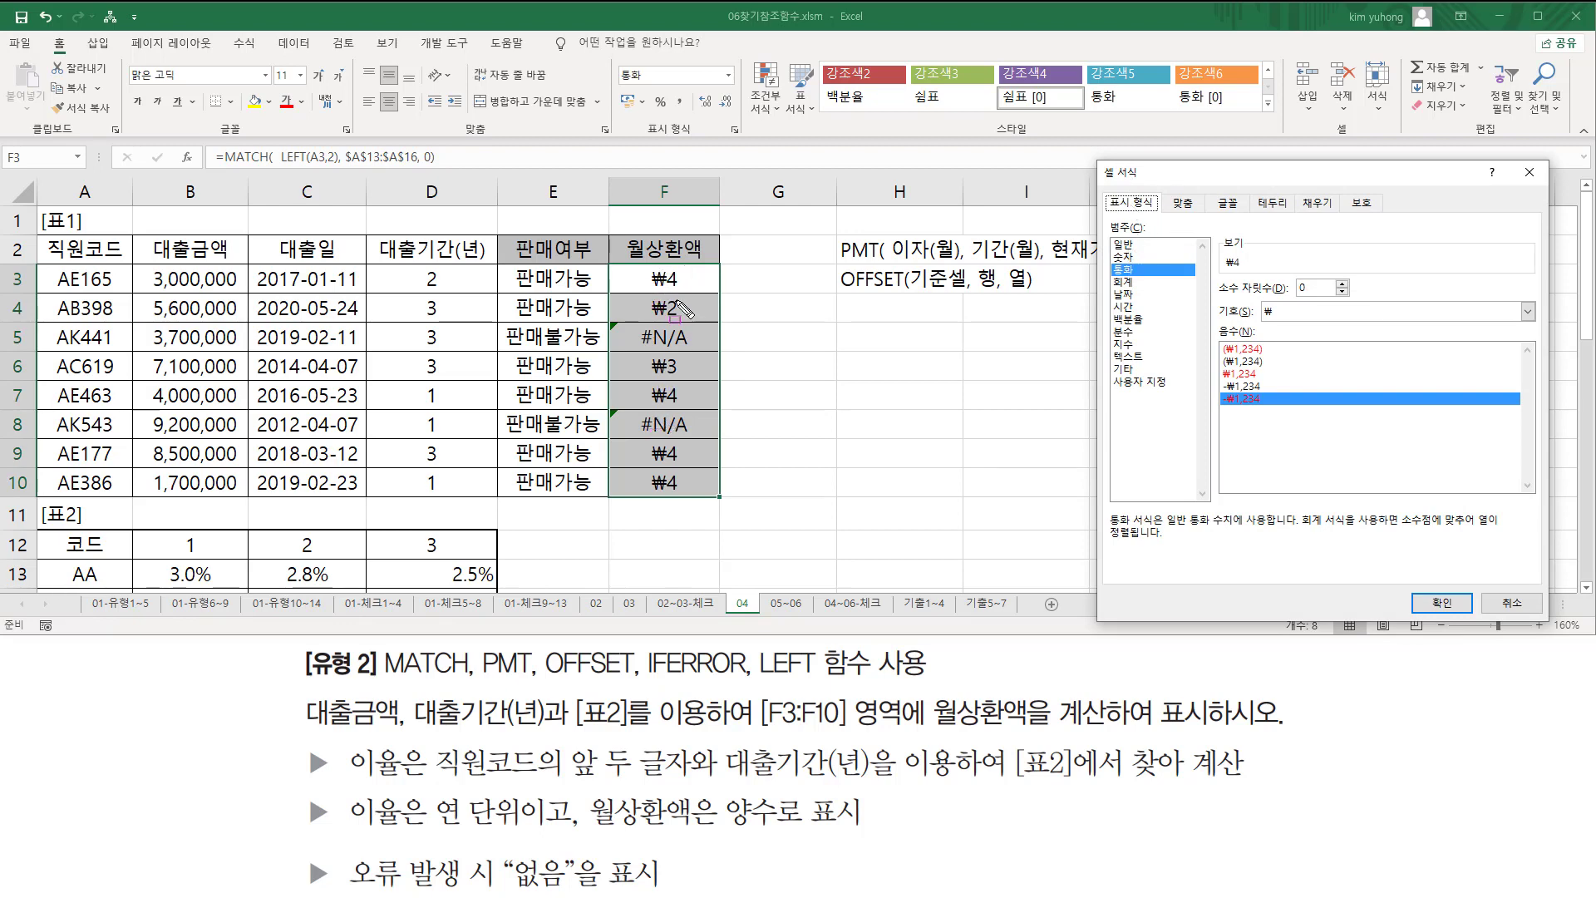
{"action": "key", "text": "Escape"}
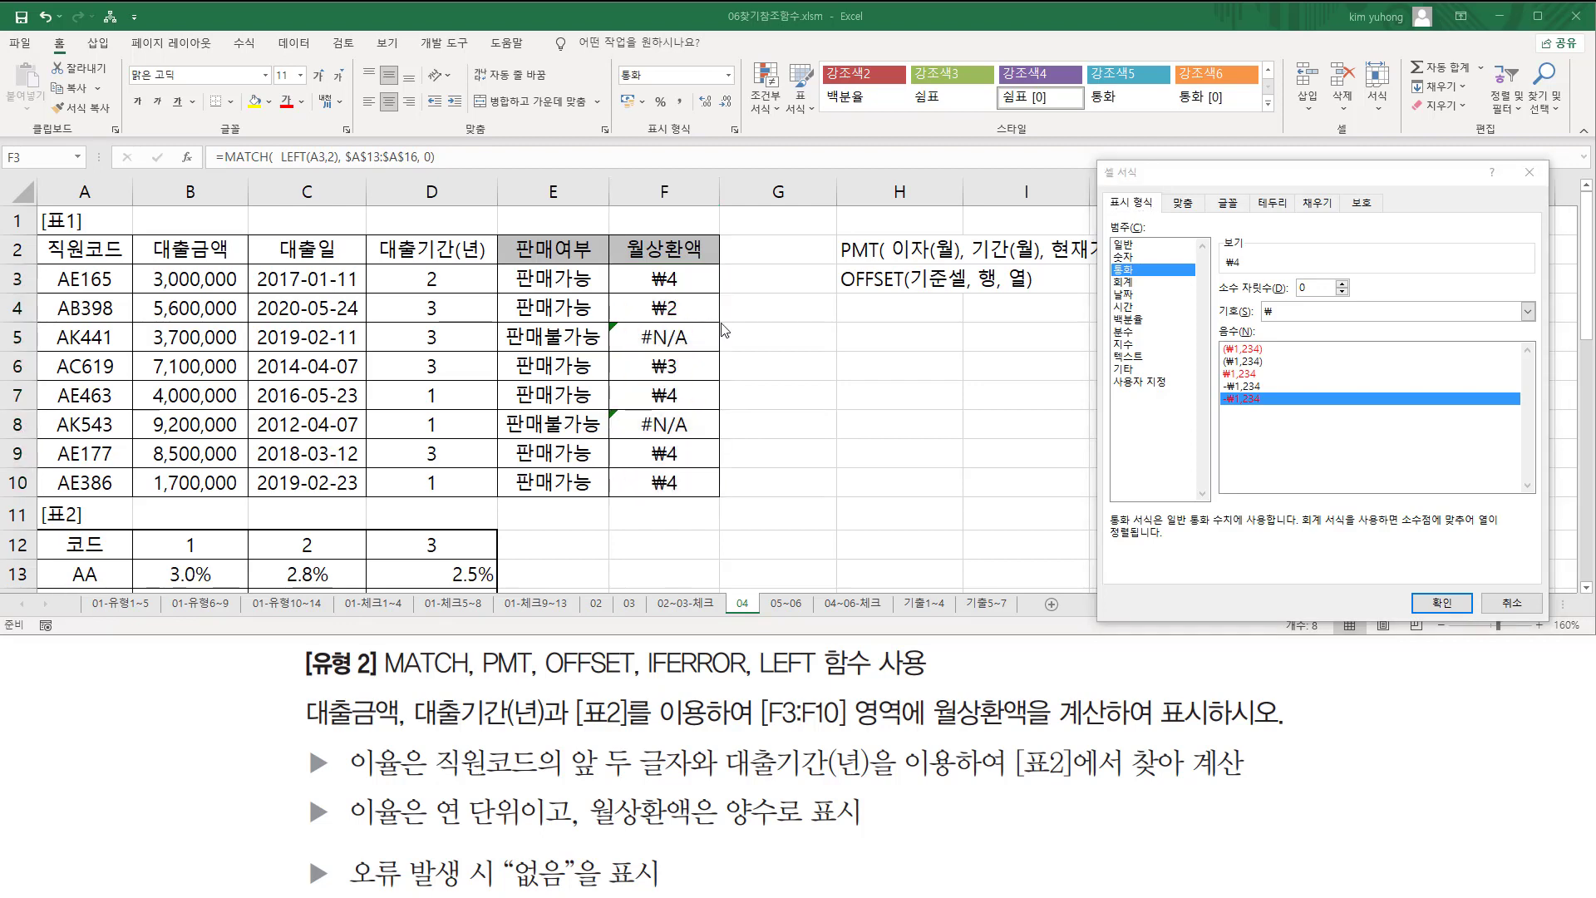
{"action": "left_click", "coordinate": [1447, 602]}
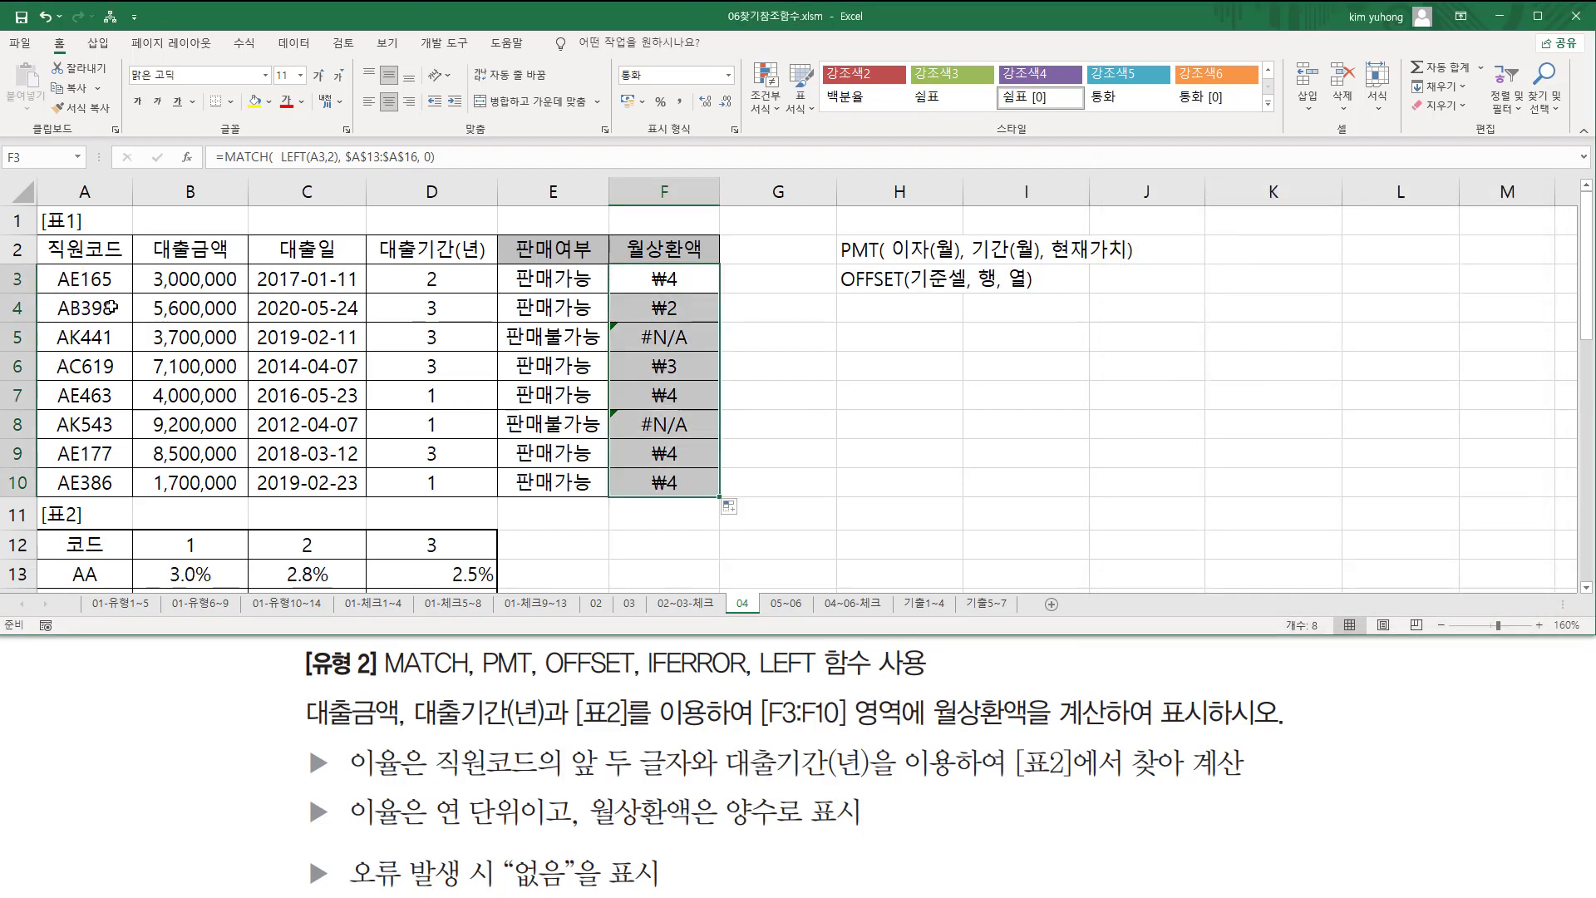
- Compare the MATCH results for the AE and AK prefixes with the 코드 list in A13:A16 of [표2]
{"action": "scroll", "coordinate": [84, 356], "scroll_direction": "down", "scroll_amount": 3}
{"action": "left_click_drag", "start_coordinate": [61, 357], "coordinate": [121, 475]}
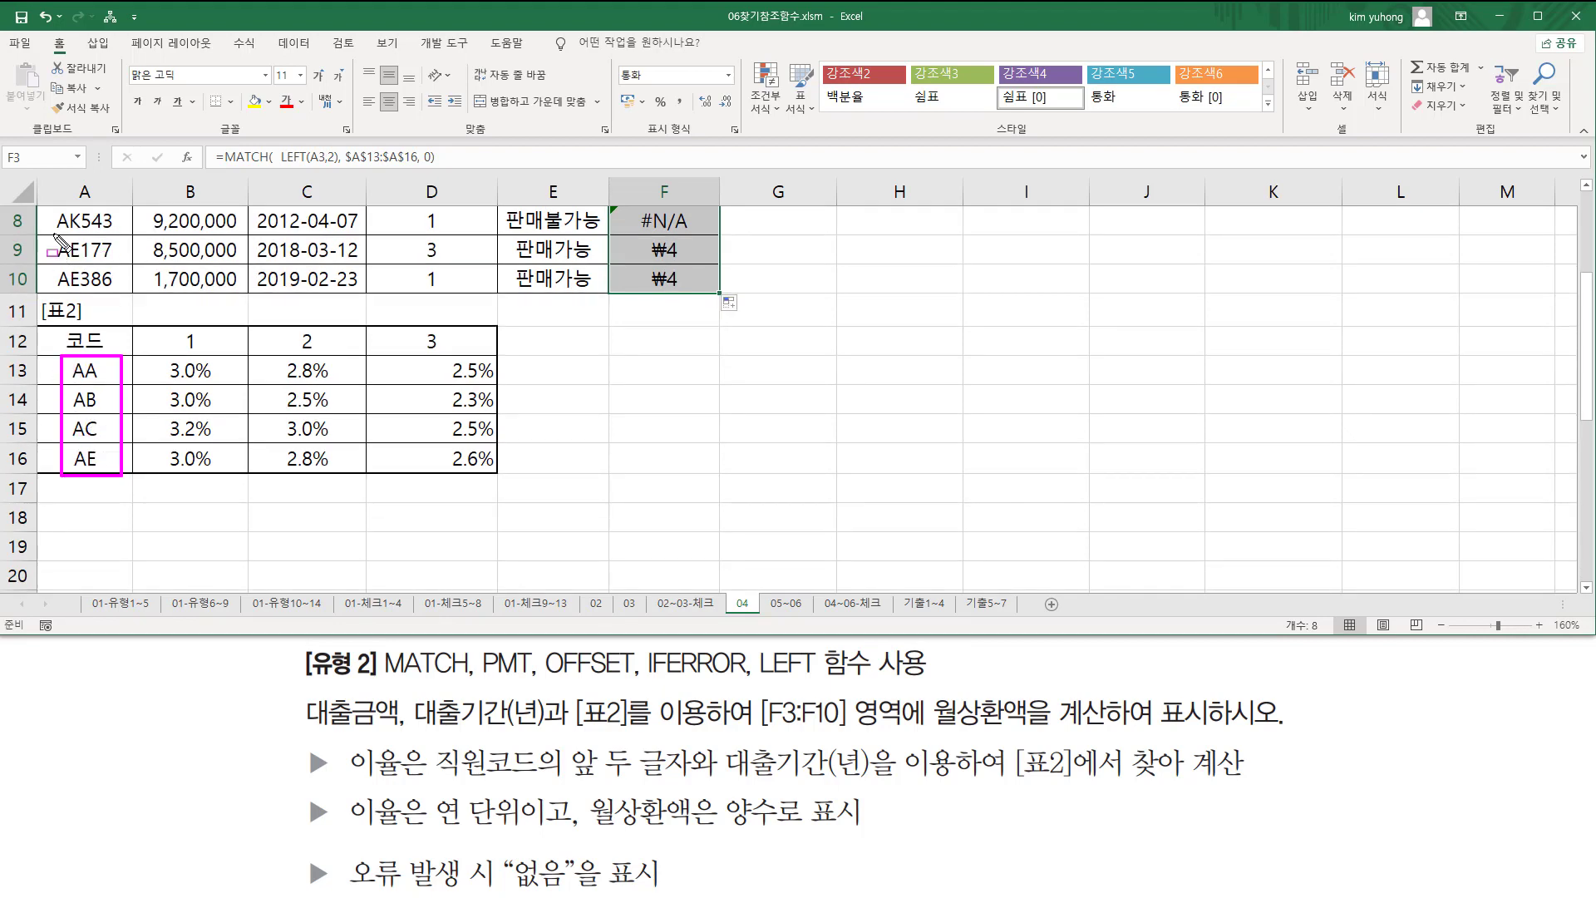
{"action": "left_click_drag", "start_coordinate": [53, 234], "coordinate": [83, 288]}
{"action": "left_click_drag", "start_coordinate": [655, 239], "coordinate": [689, 300]}
{"action": "key", "text": "Escape"}
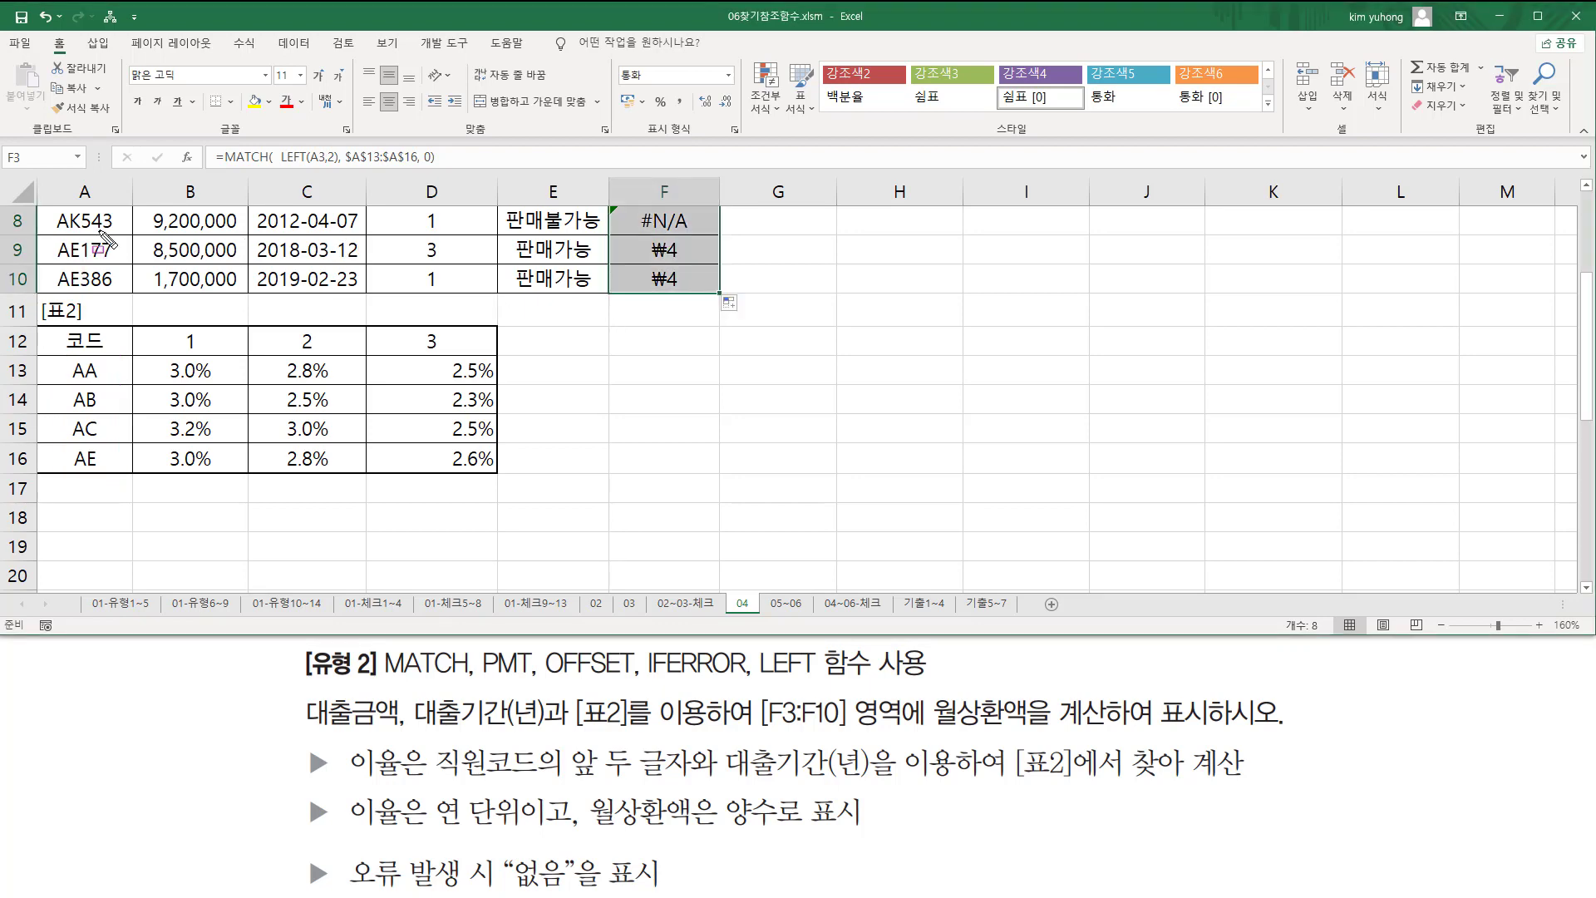
{"action": "left_click_drag", "start_coordinate": [47, 207], "coordinate": [84, 235]}
{"action": "mouse_move", "coordinate": [639, 233]}
{"action": "left_mouse_down"}
{"action": "mouse_move", "coordinate": [700, 233]}
{"action": "mouse_move", "coordinate": [709, 214]}
{"action": "left_mouse_up"}
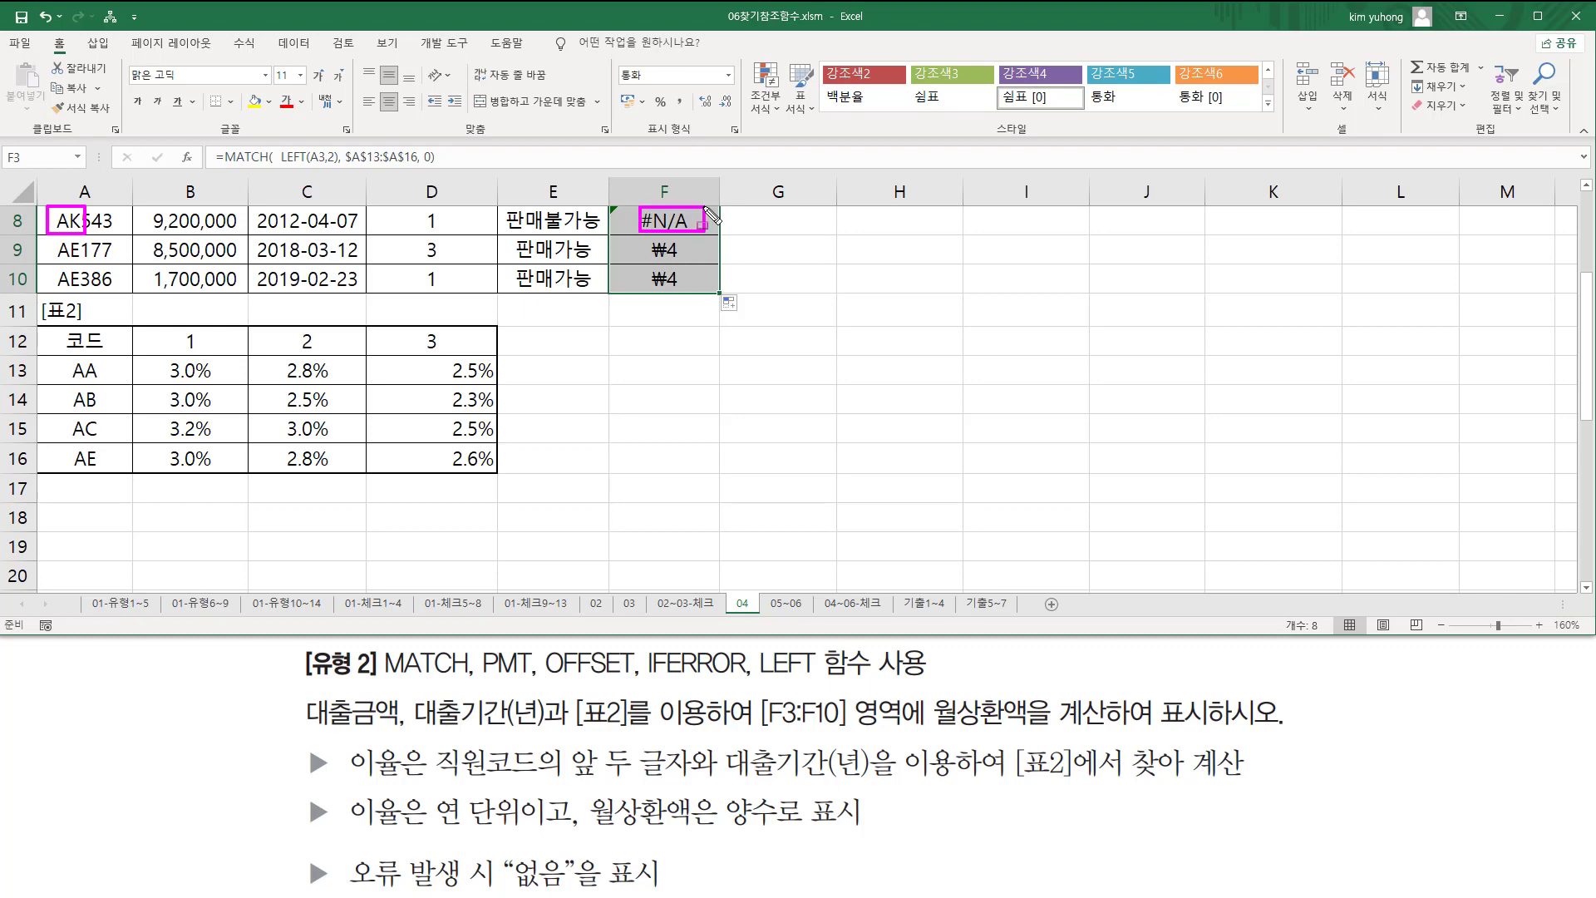
{"action": "left_click_drag", "start_coordinate": [56, 370], "coordinate": [67, 376]}
{"action": "left_click_drag", "start_coordinate": [103, 453], "coordinate": [108, 472]}
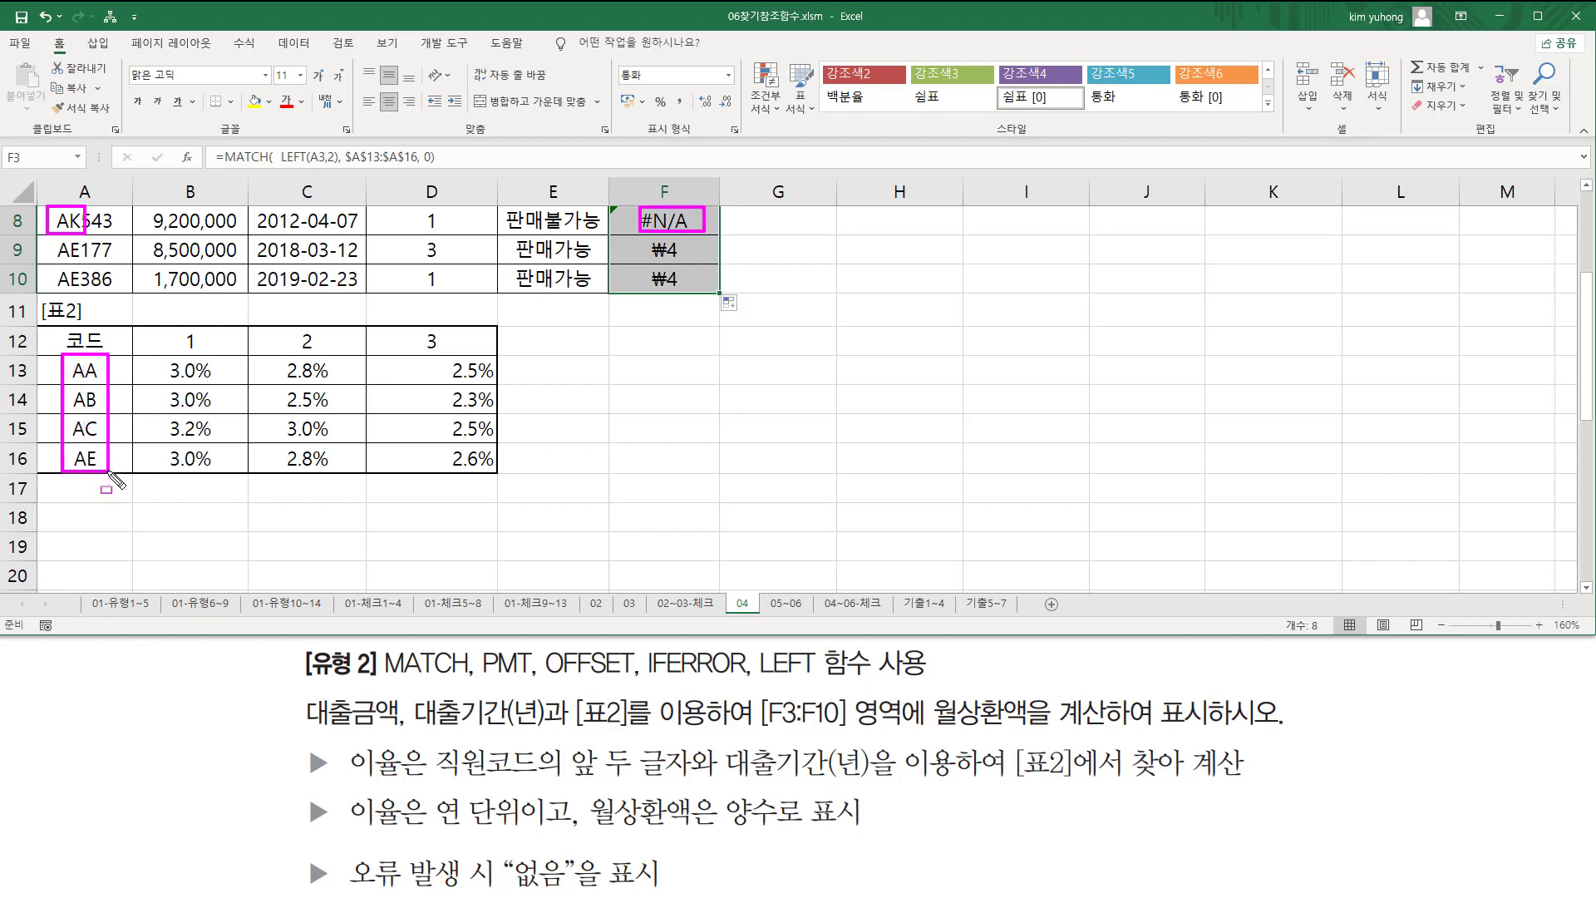
{"action": "key", "text": "Escape"}
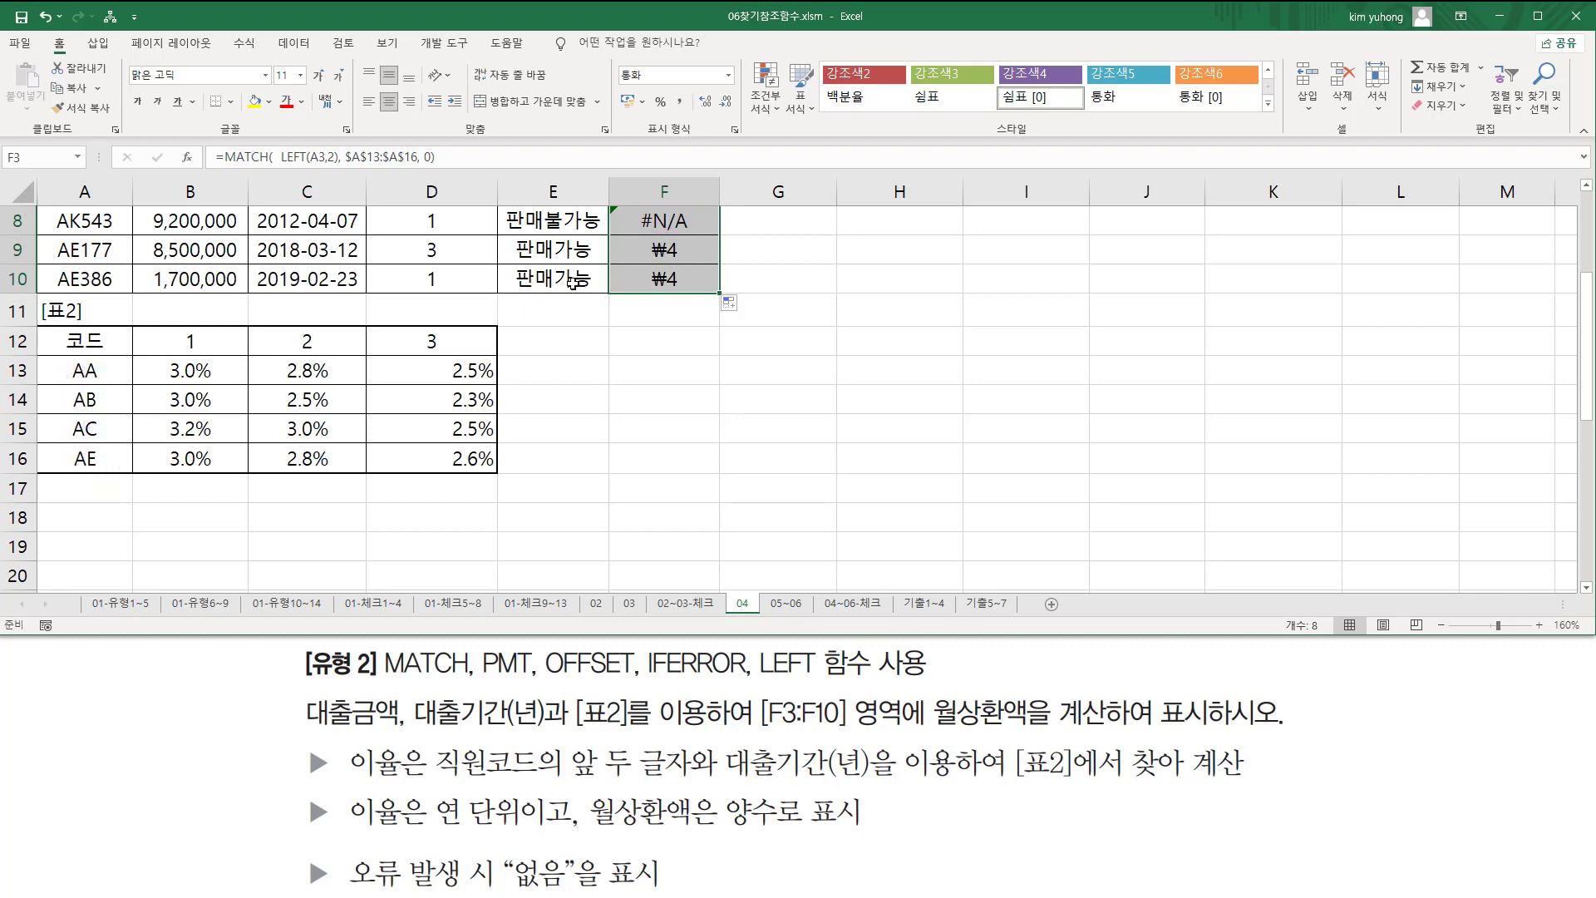
- Check the MATCH results for the AC and AB prefixes against their positions in the [표2] 코드 list
{"action": "scroll", "coordinate": [595, 275], "scroll_direction": "up", "scroll_amount": 3}
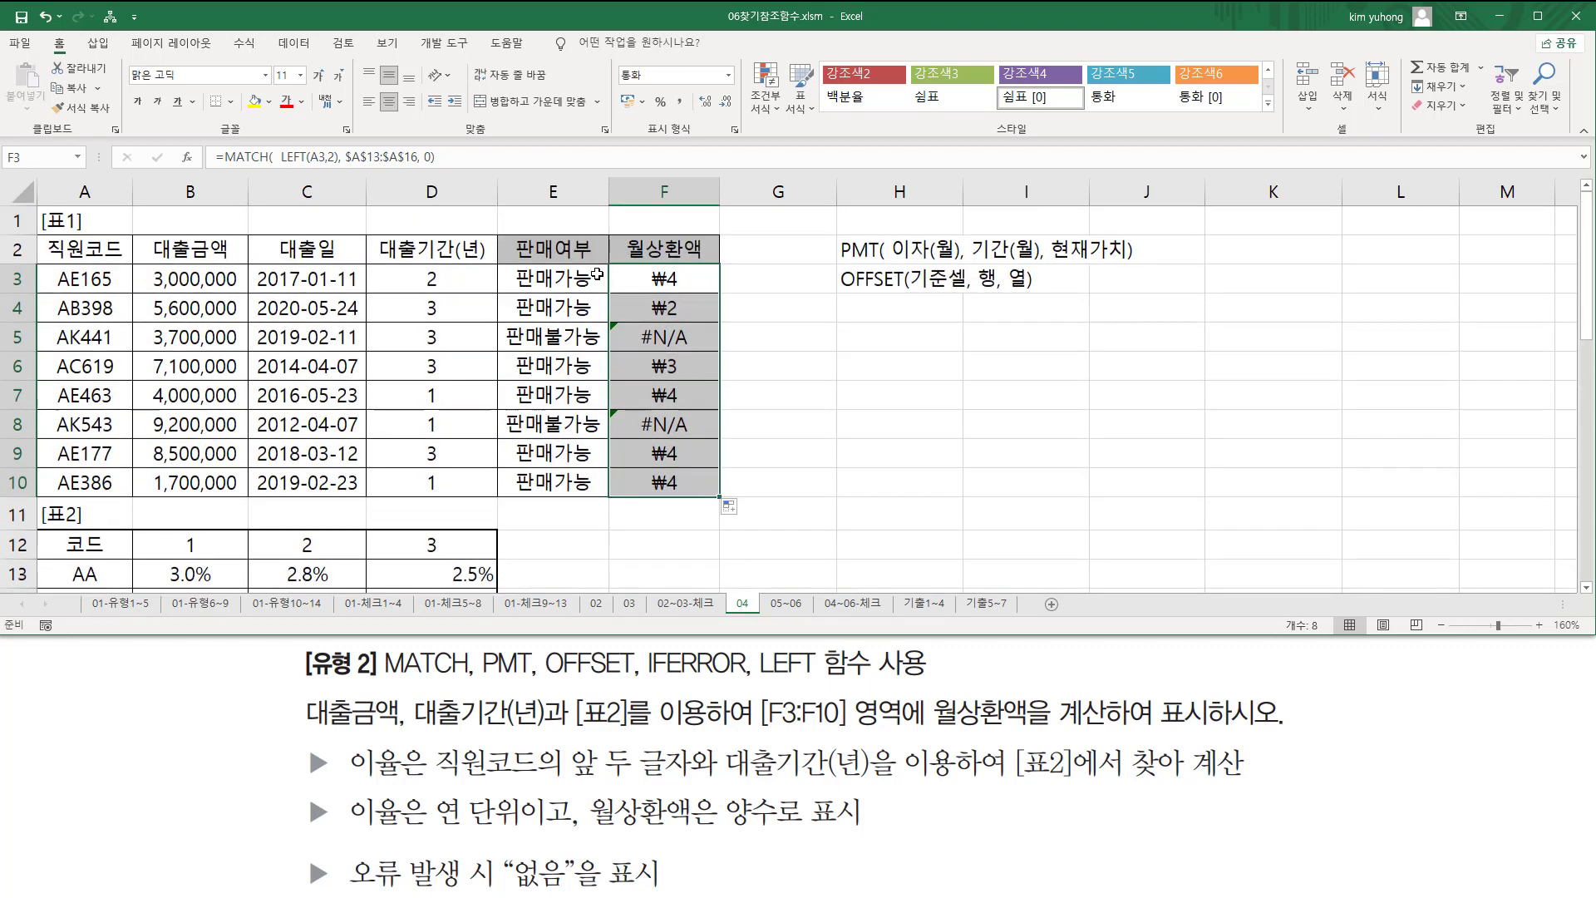
{"action": "left_click_drag", "start_coordinate": [54, 354], "coordinate": [91, 380]}
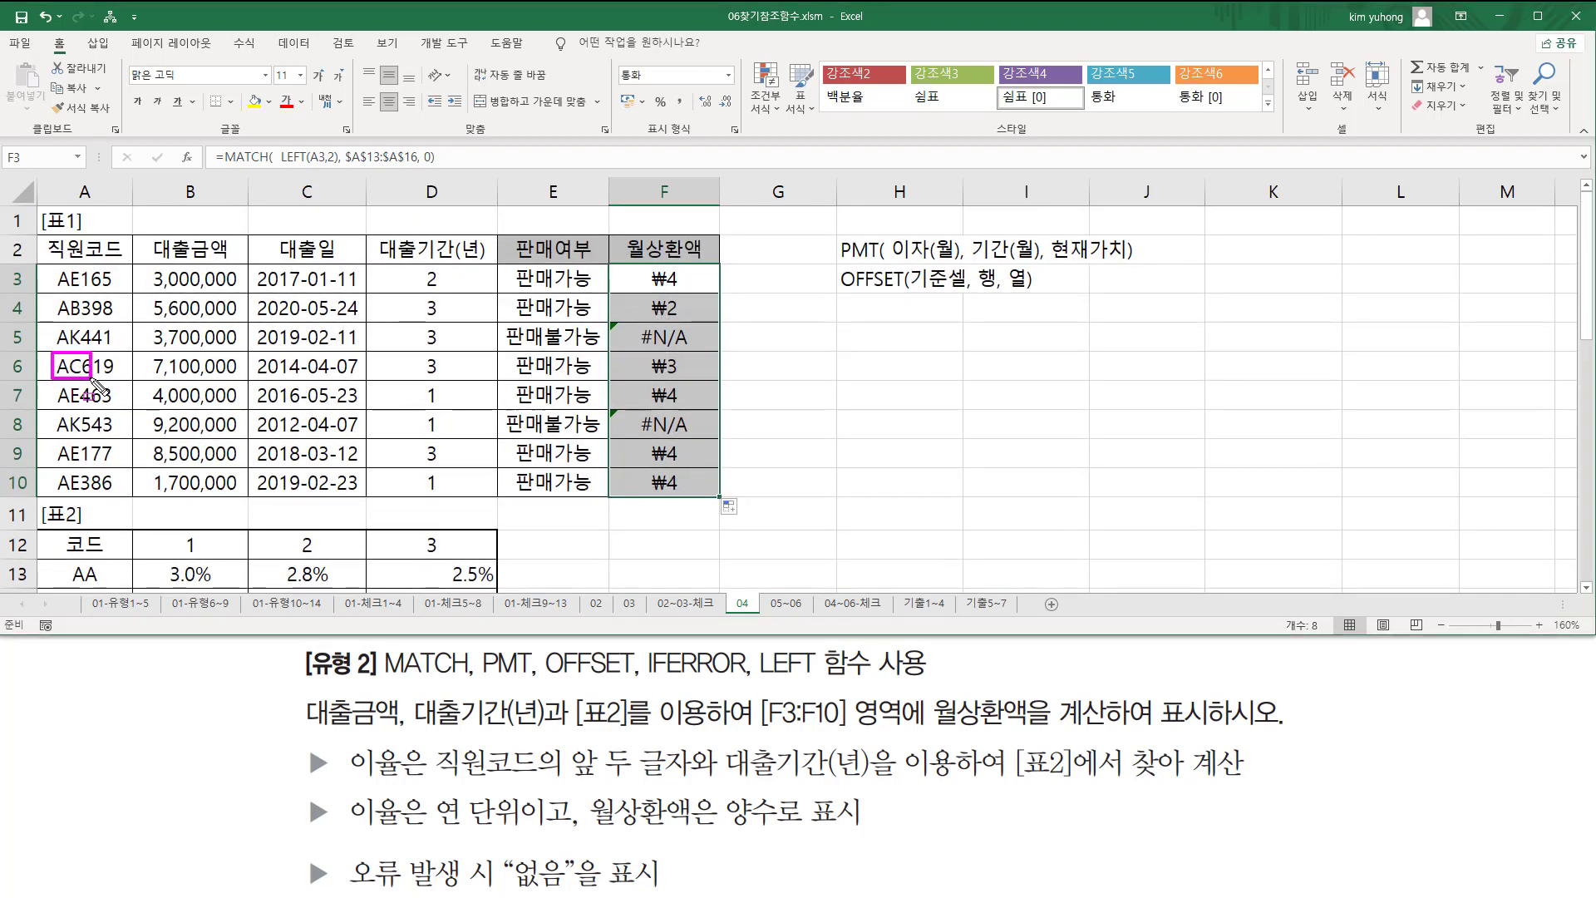
{"action": "left_click_drag", "start_coordinate": [660, 354], "coordinate": [683, 376]}
{"action": "left_click_drag", "start_coordinate": [52, 297], "coordinate": [84, 320]}
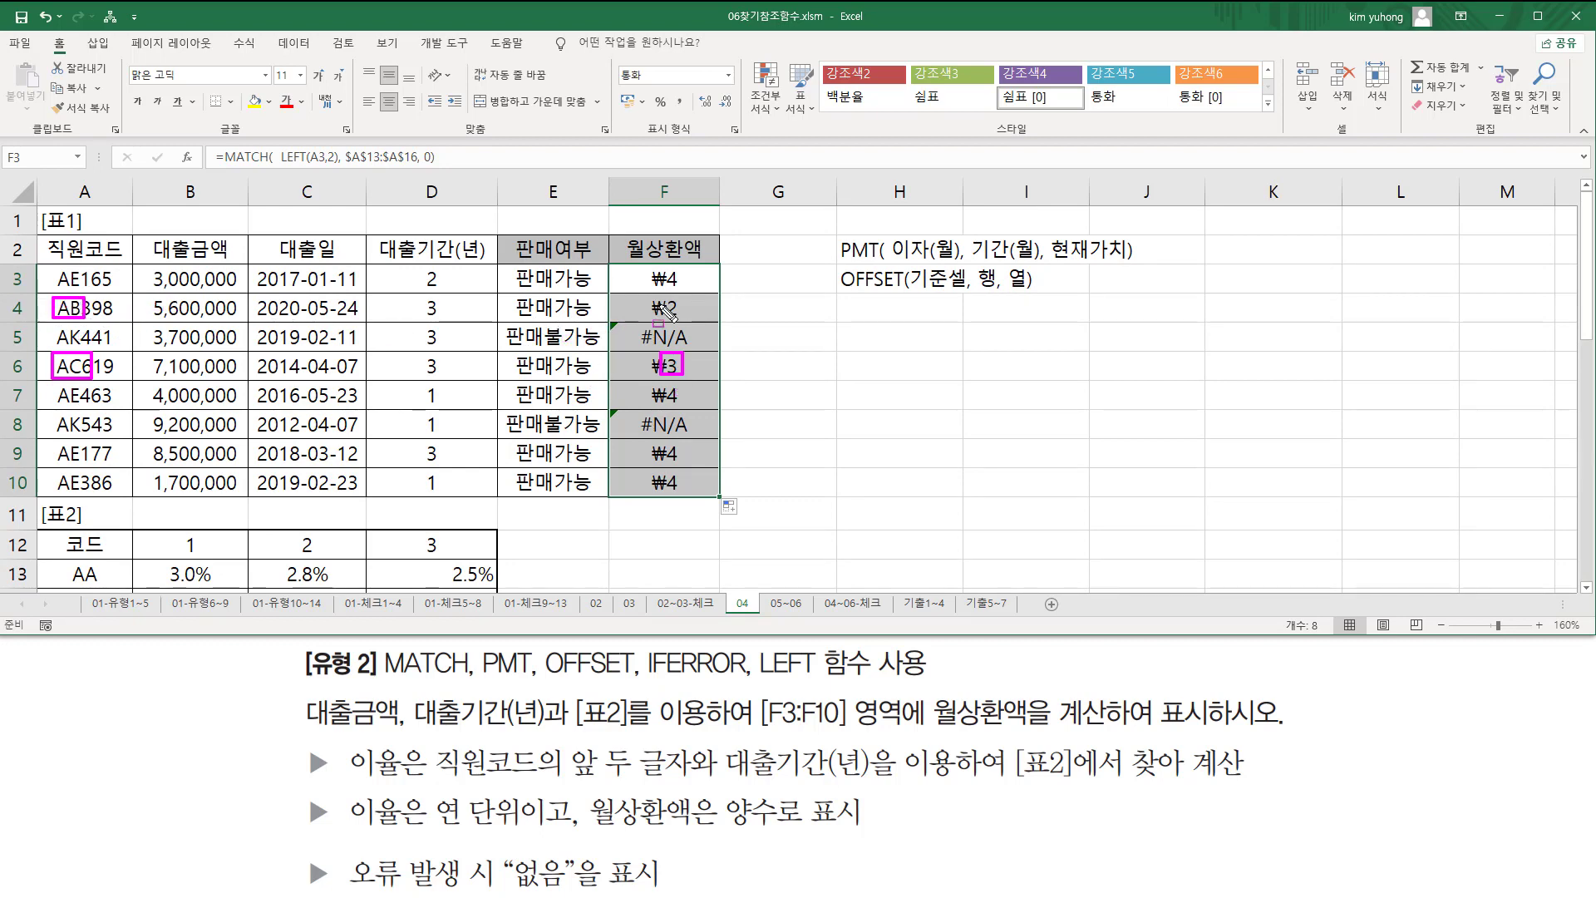
{"action": "left_click_drag", "start_coordinate": [652, 293], "coordinate": [680, 326]}
{"action": "key", "text": "Escape"}
{"action": "scroll", "coordinate": [707, 392], "scroll_direction": "down", "scroll_amount": 1}
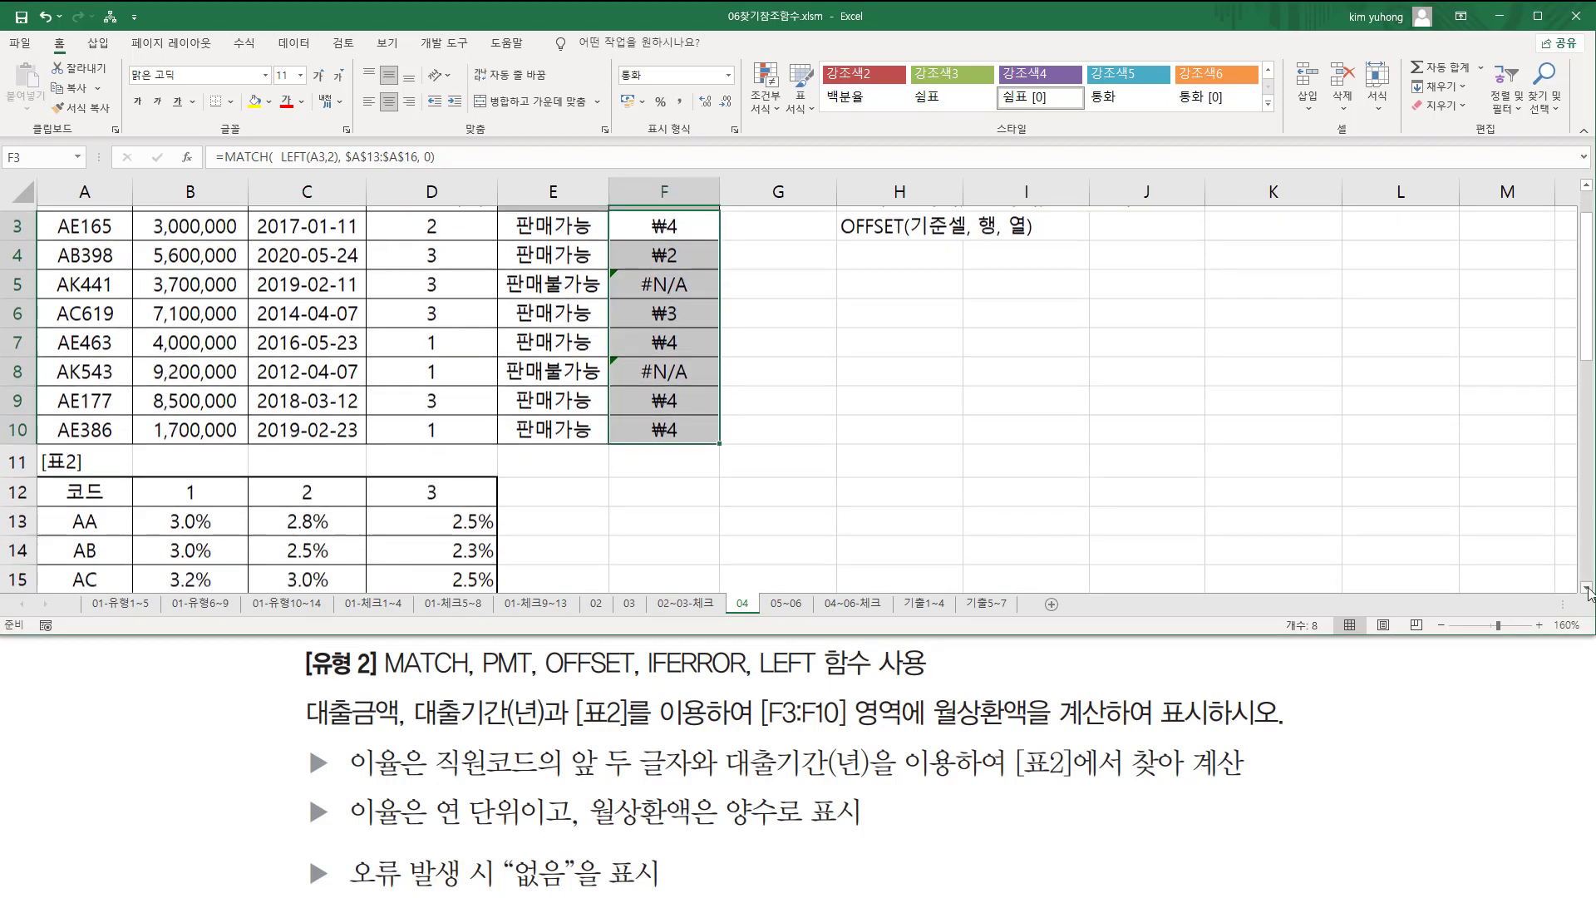
{"action": "left_click_drag", "start_coordinate": [66, 500], "coordinate": [98, 530]}
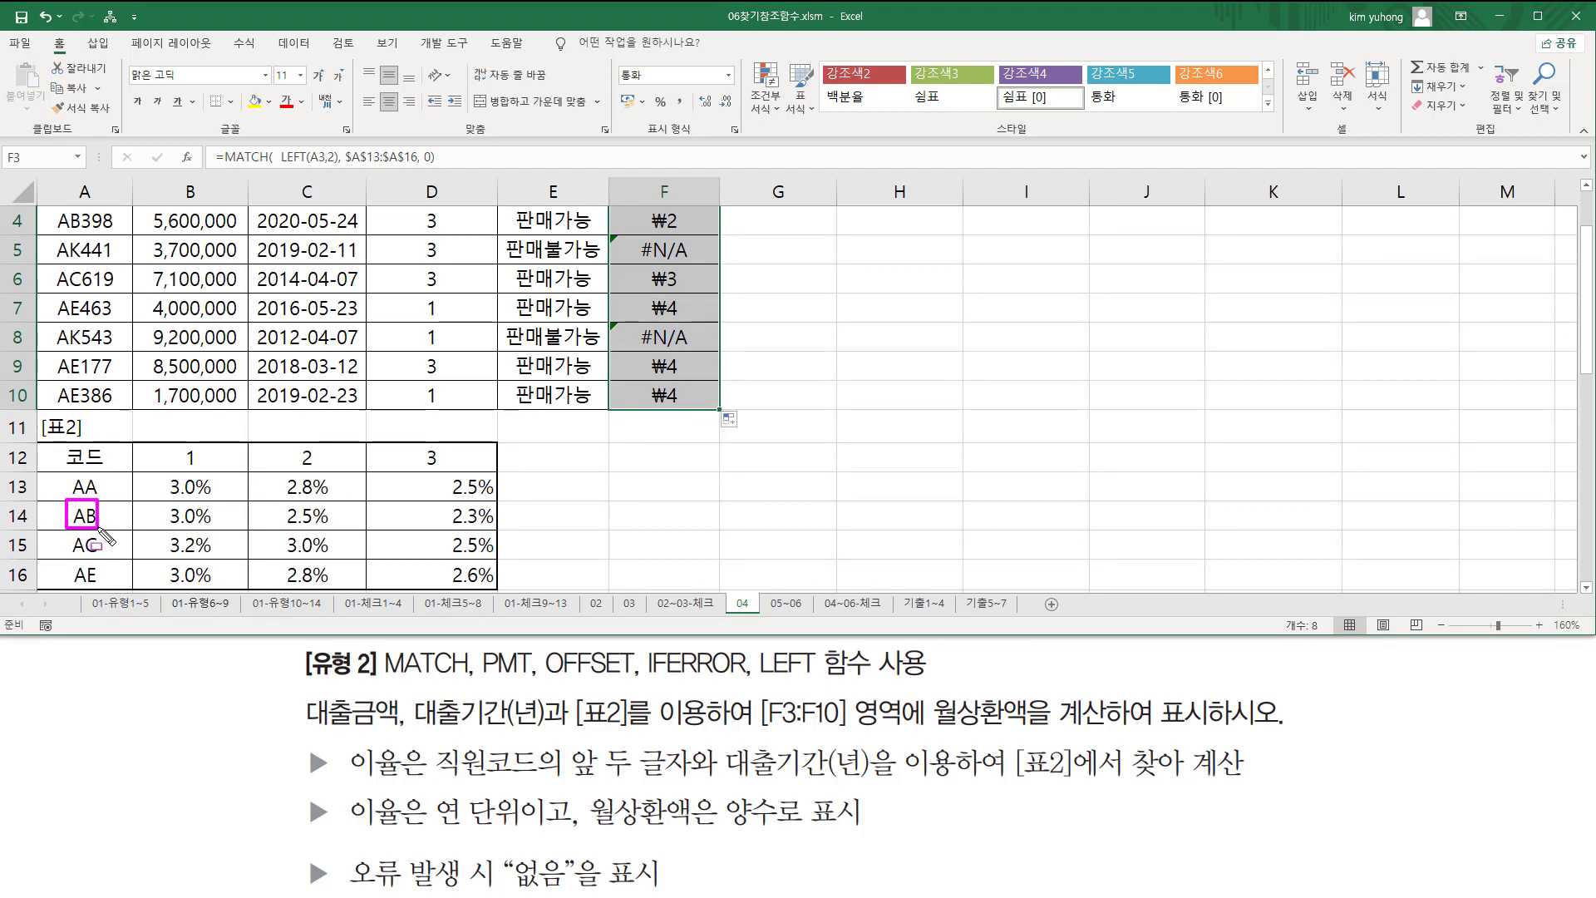
{"action": "left_click_drag", "start_coordinate": [60, 471], "coordinate": [111, 590]}
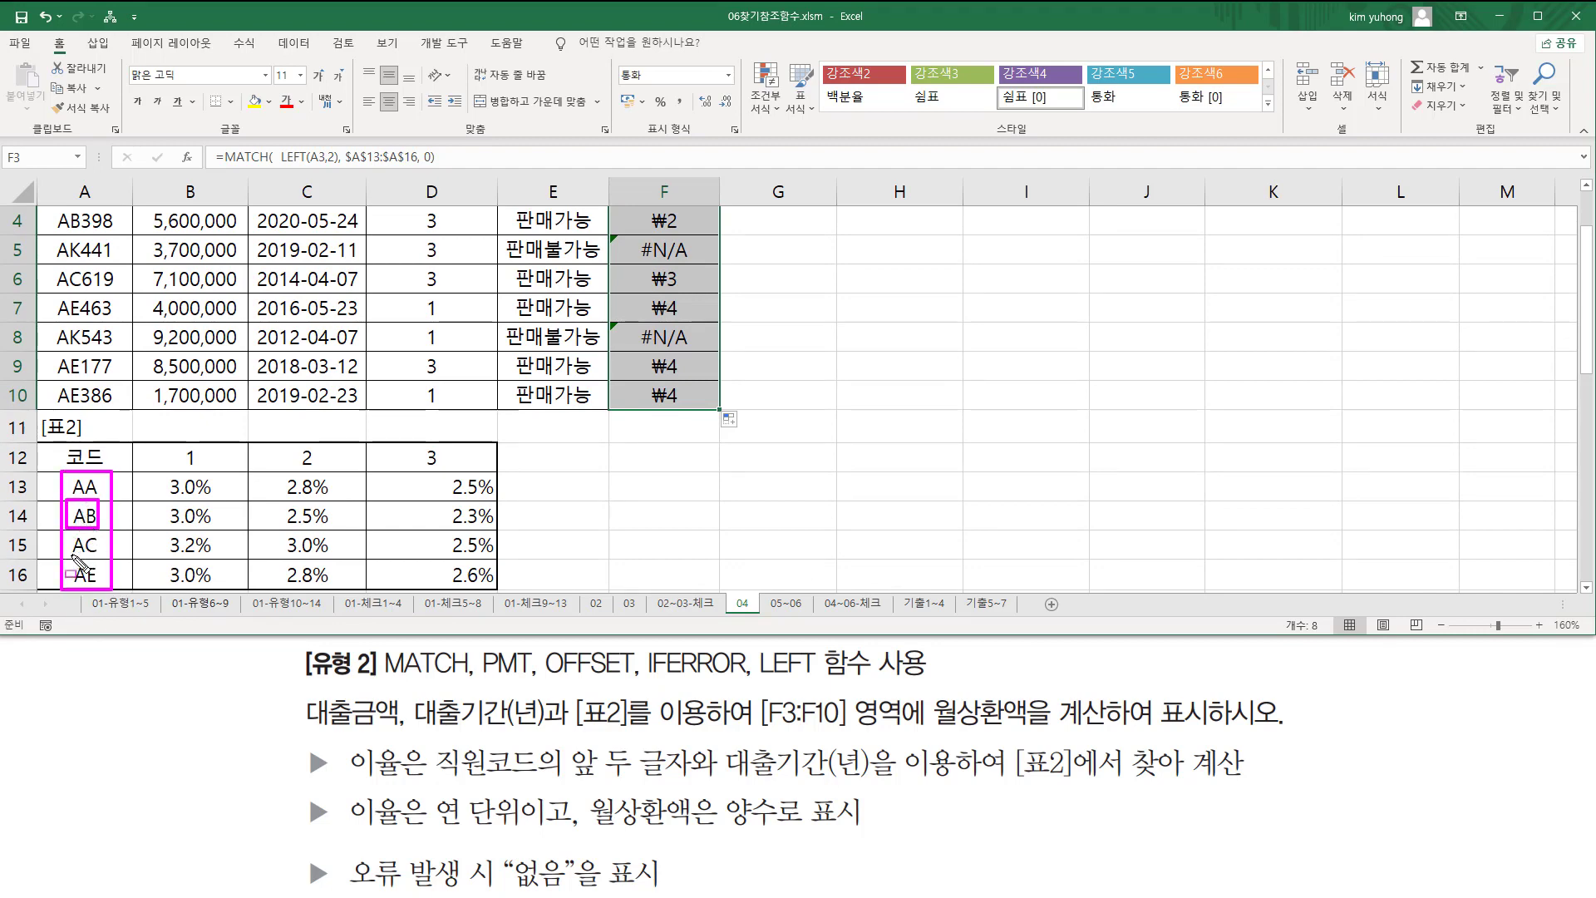
{"action": "left_click_drag", "start_coordinate": [70, 556], "coordinate": [101, 533]}
{"action": "key", "text": "Escape"}
{"action": "scroll", "coordinate": [680, 280], "scroll_direction": "up", "scroll_amount": 1}
- Cut the MATCH expression out of the F3 formula and begin an OFFSET function in its place
{"action": "left_click", "coordinate": [680, 281]}
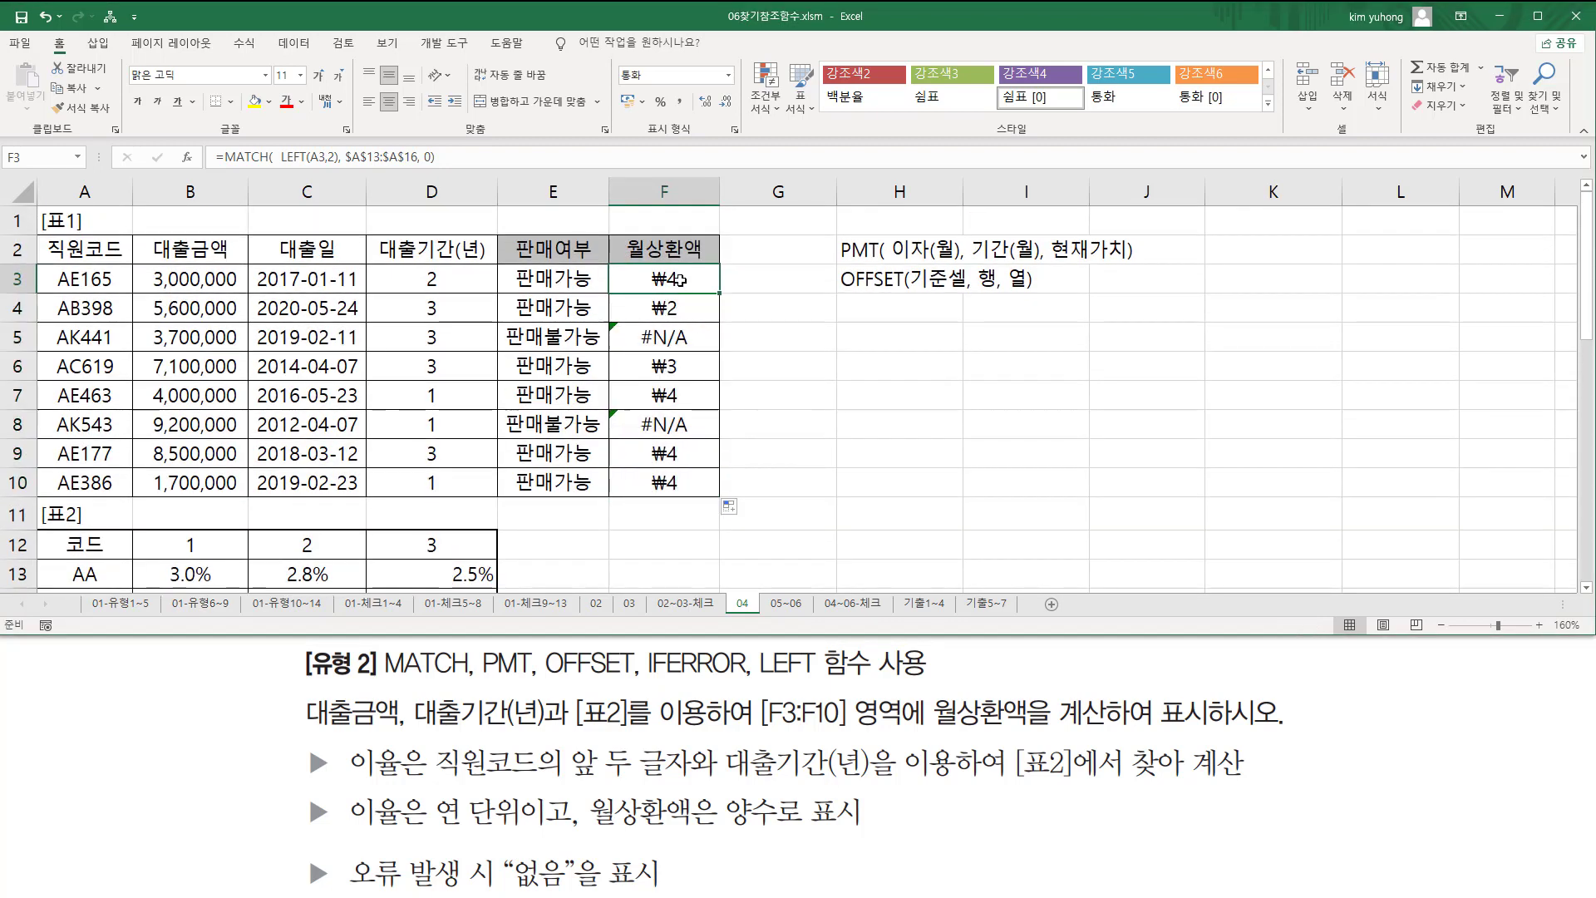
{"action": "double_click", "coordinate": [680, 280]}
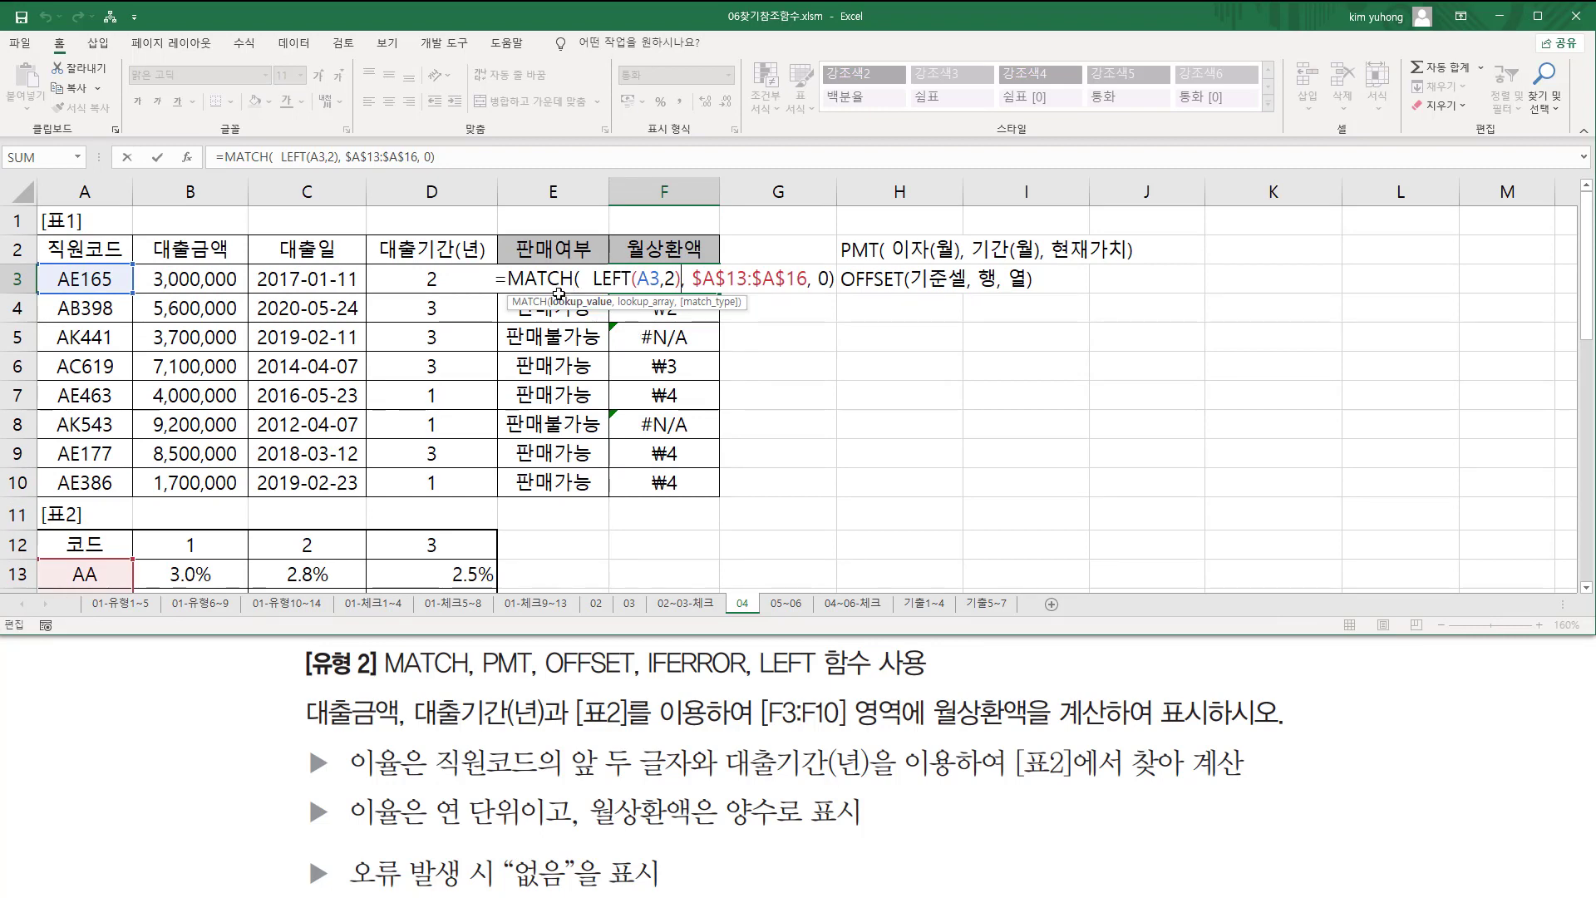
{"action": "left_click_drag", "start_coordinate": [513, 277], "coordinate": [1075, 280]}
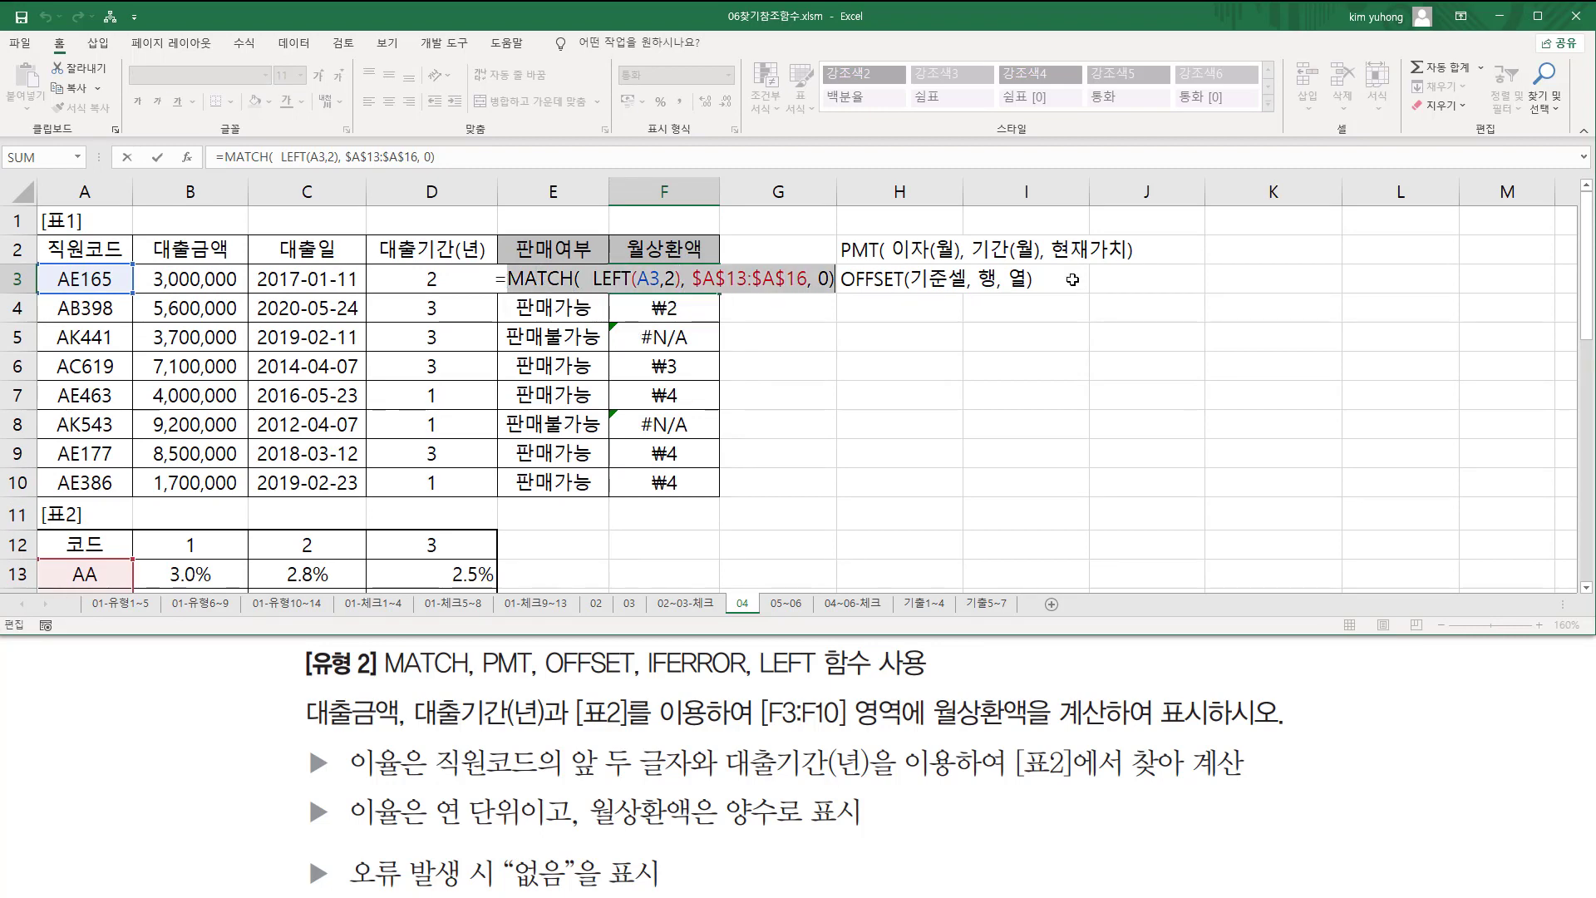
{"action": "key", "text": "ctrl+x"}
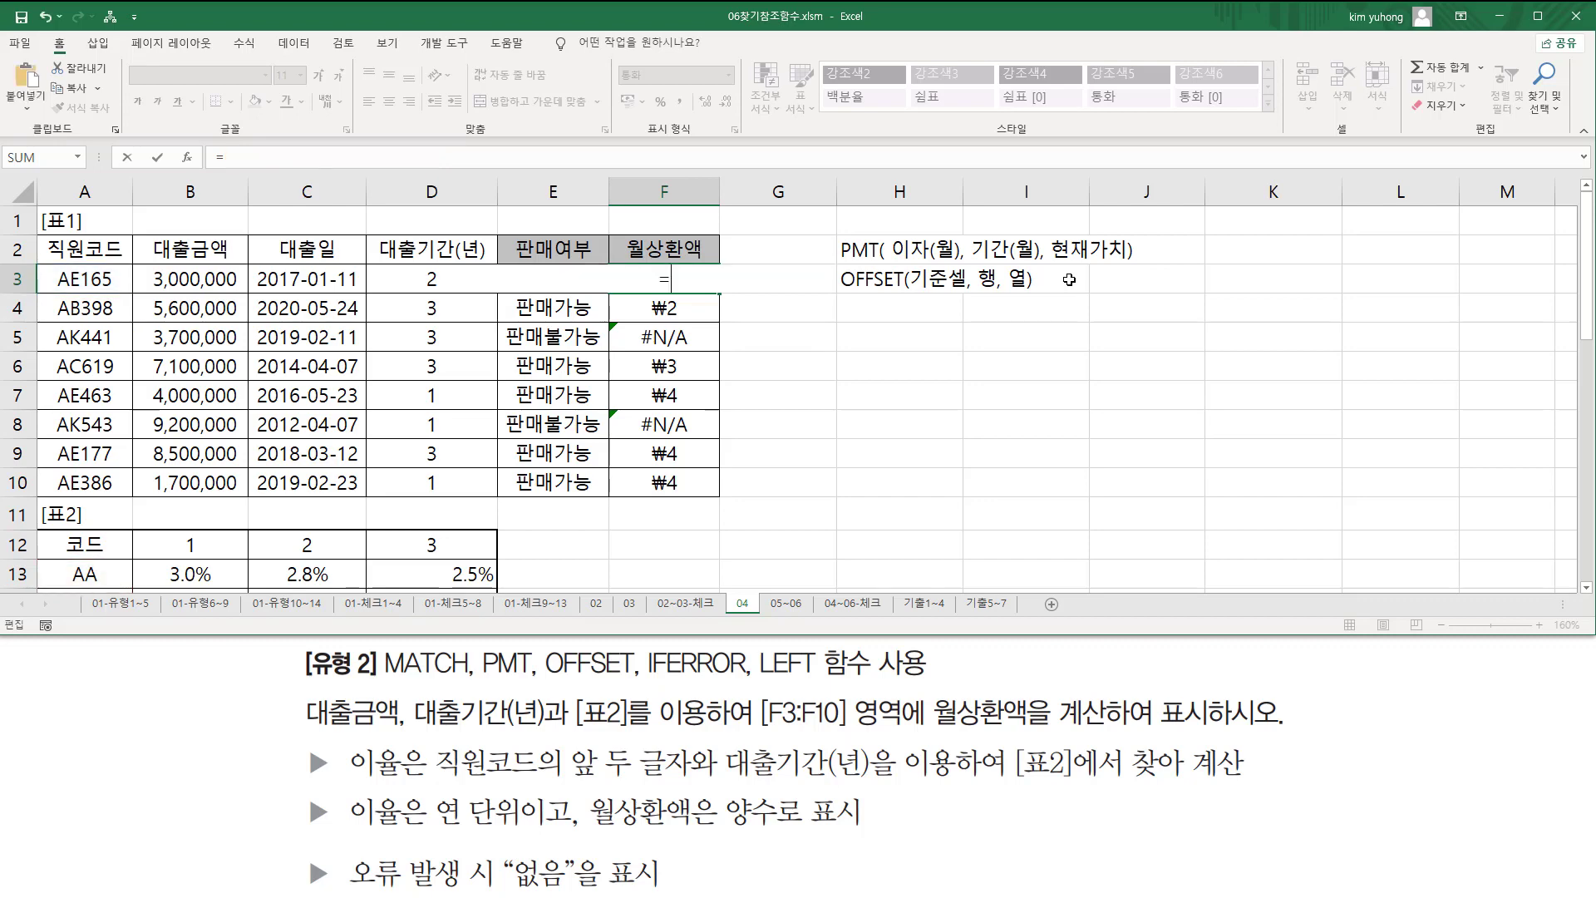
{"action": "type", "text": "OF"}
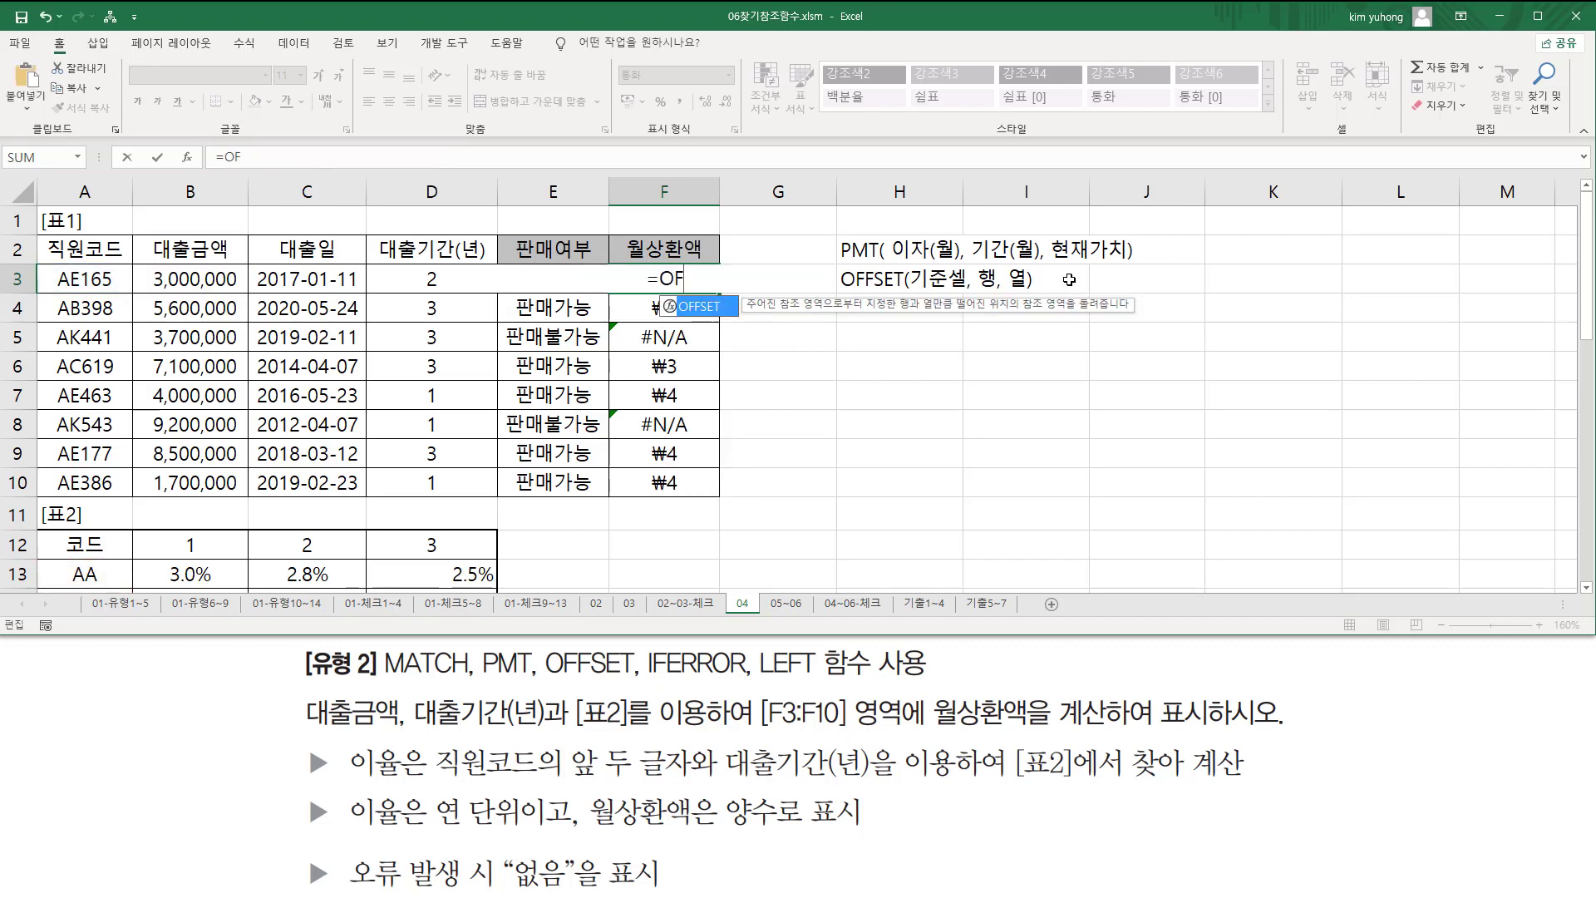
{"action": "key", "text": "Tab"}
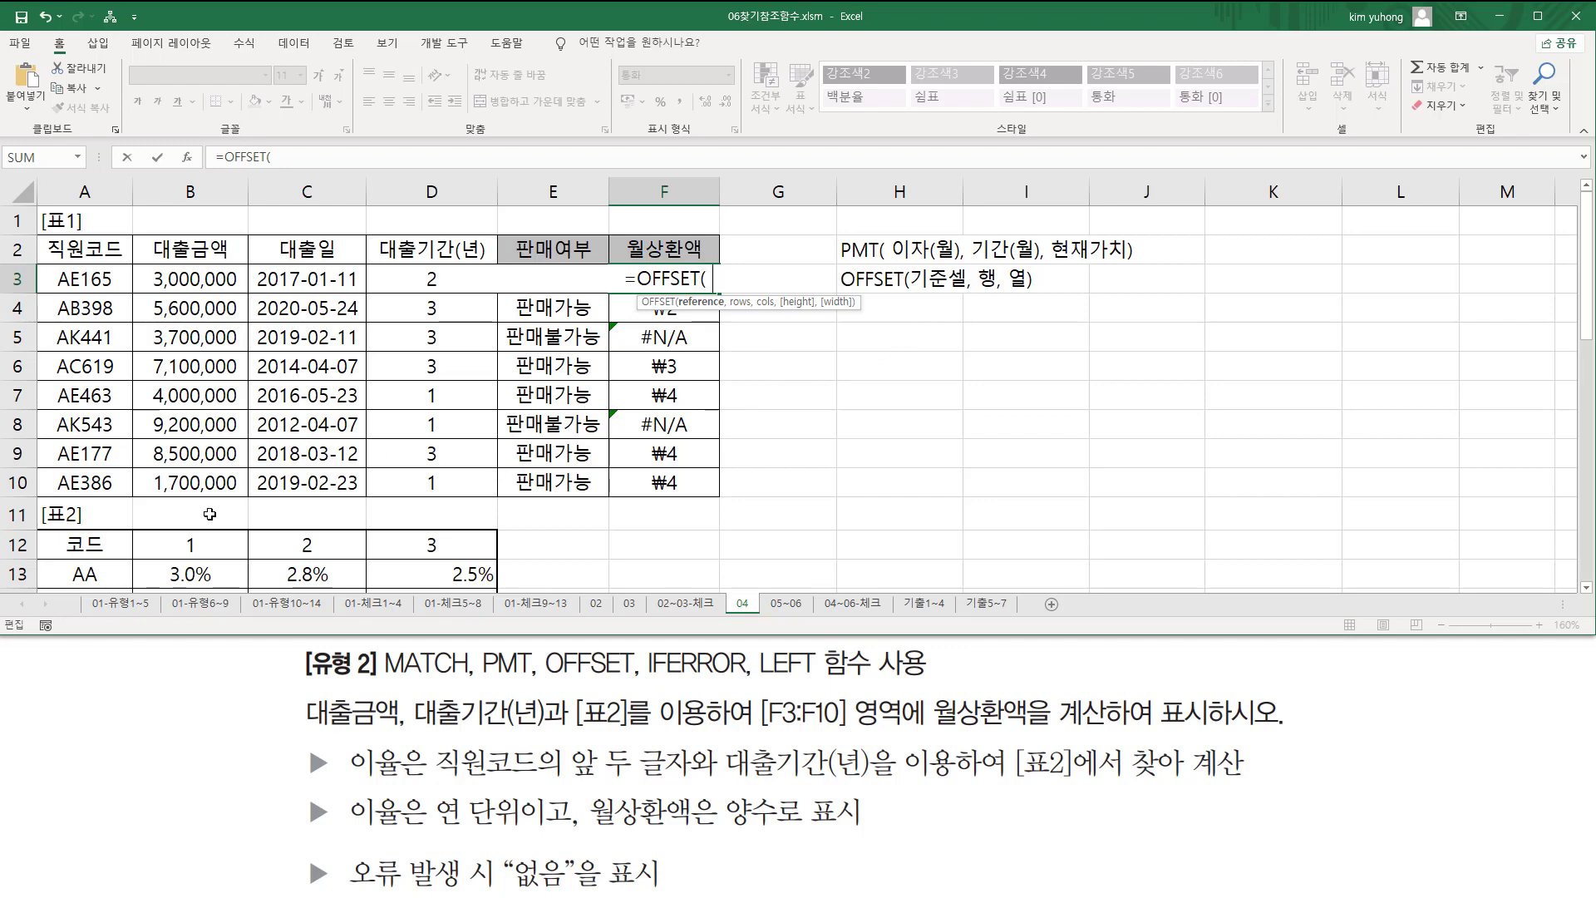
- Give OFFSET the absolute reference cell $A$12 and paste the cut MATCH expression as its rows argument
{"action": "left_click", "coordinate": [107, 546]}
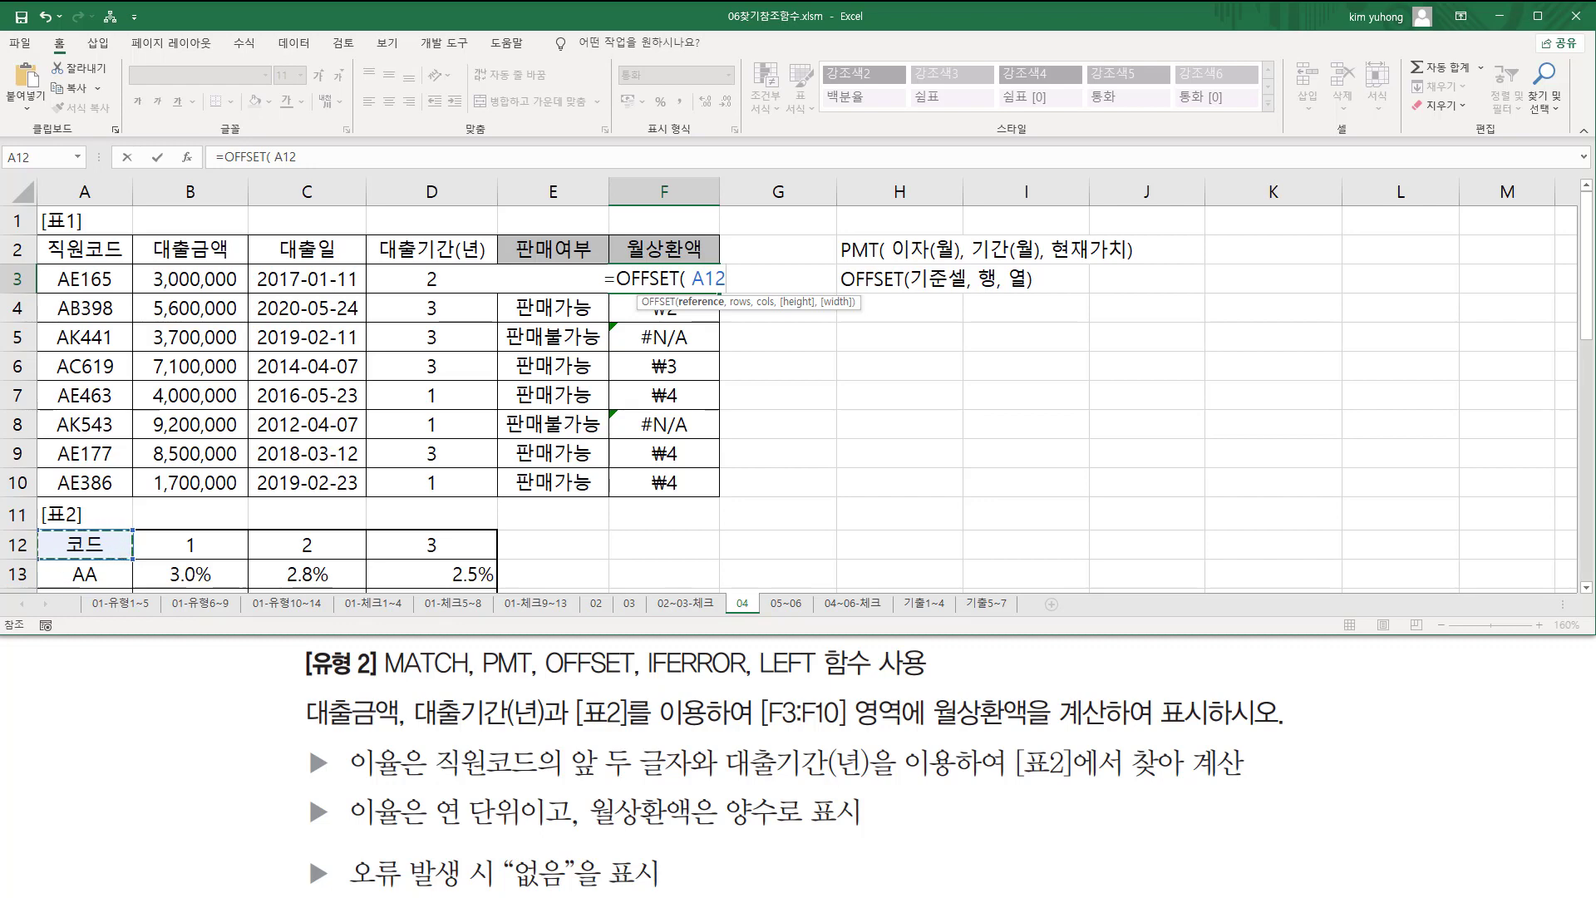
{"action": "key", "text": "F4"}
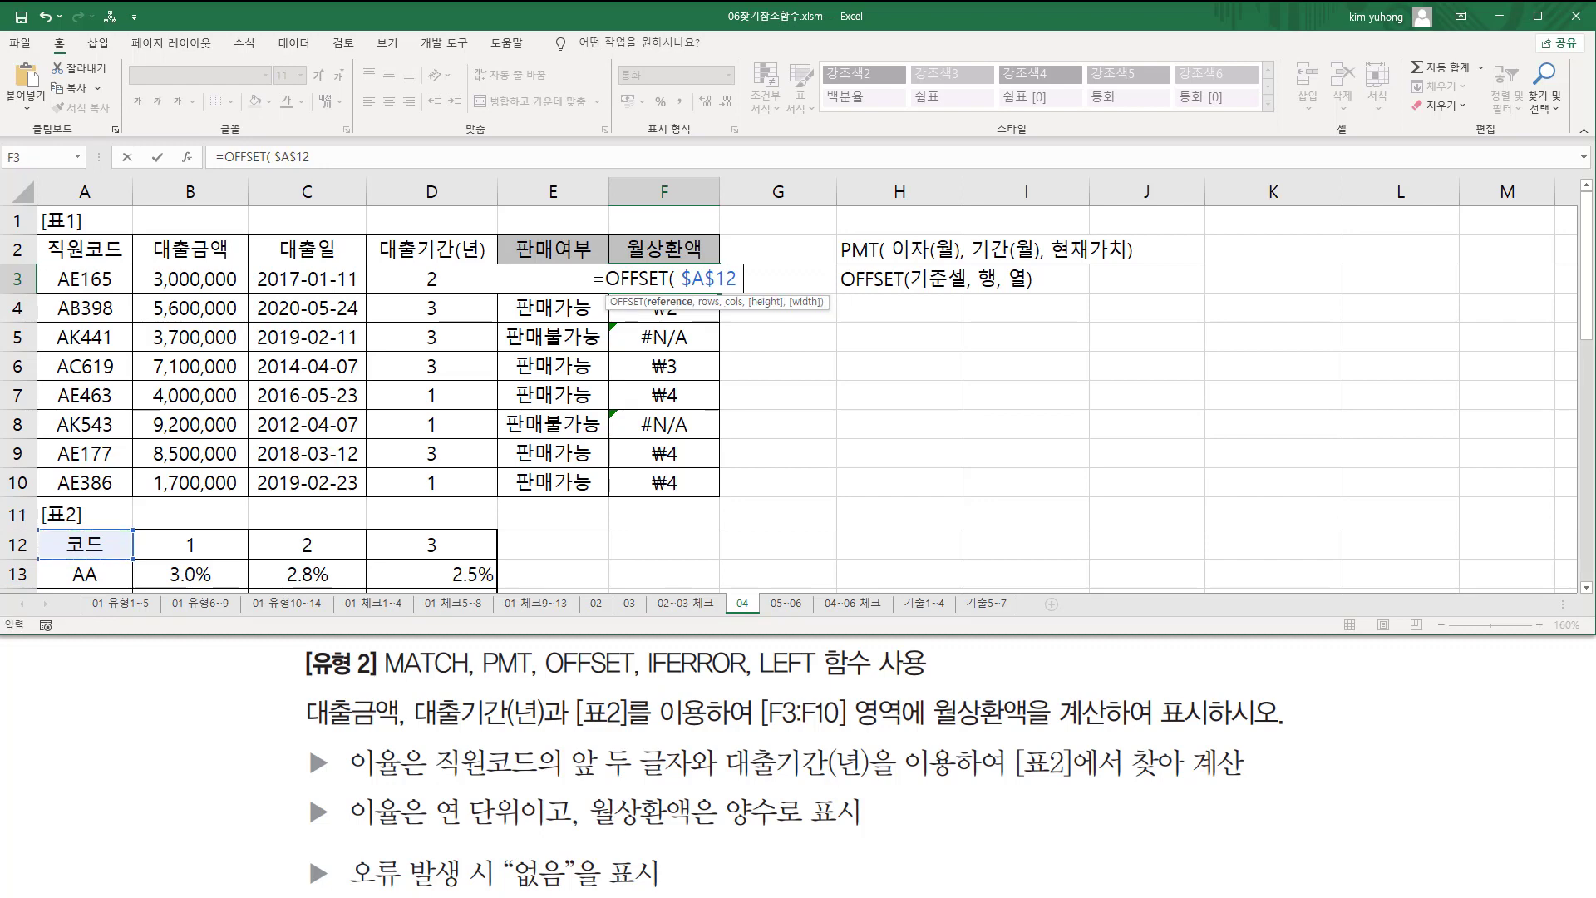
{"action": "type", "text": ","}
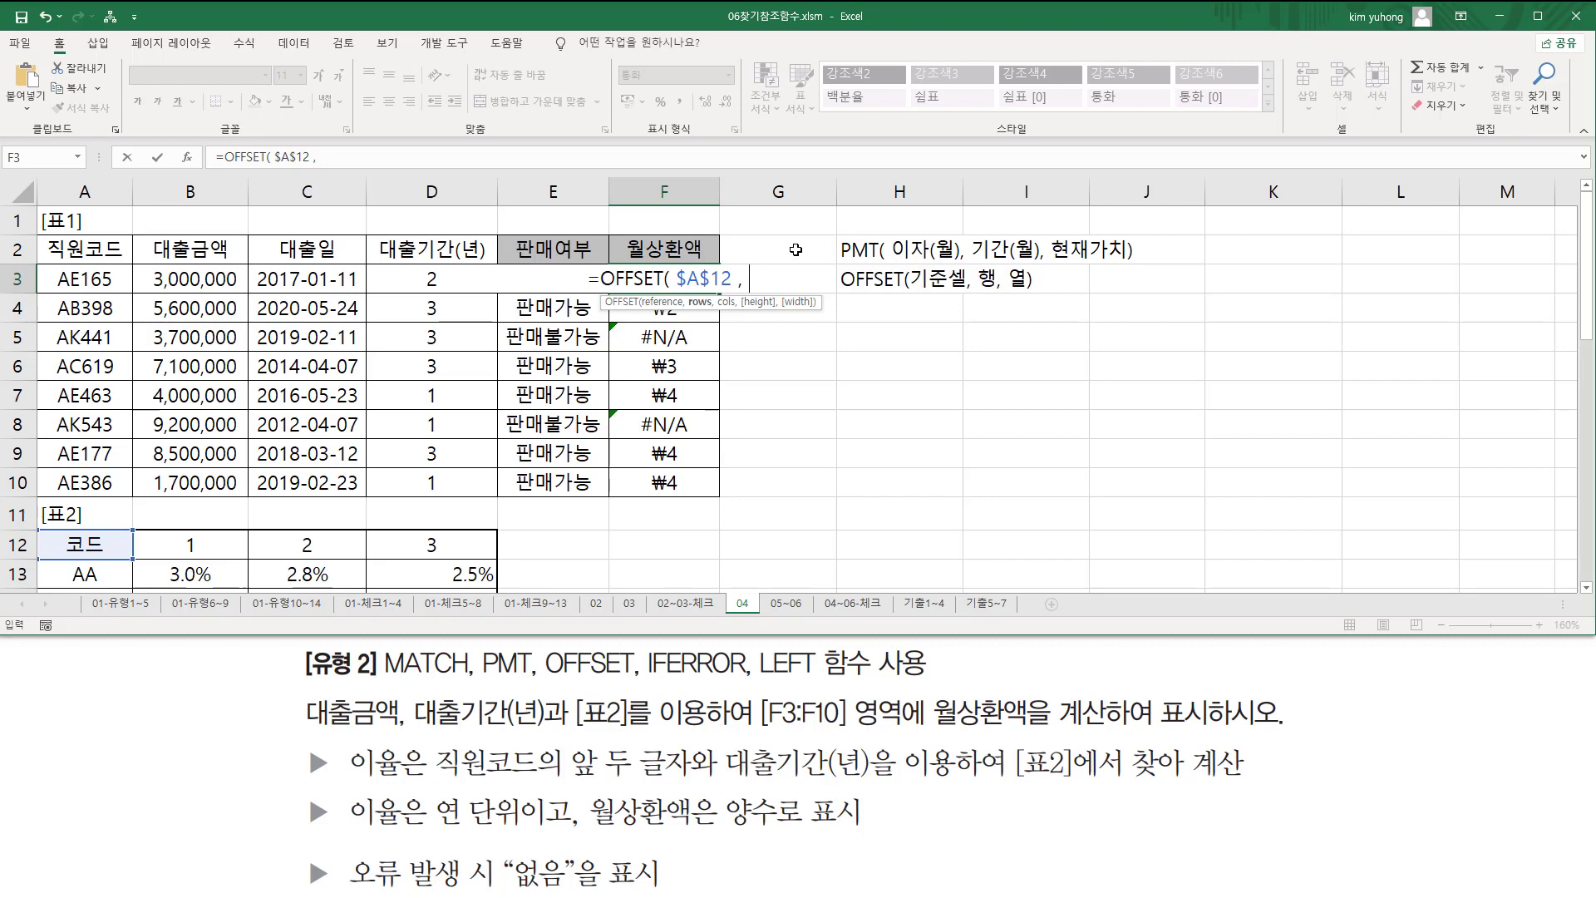
{"action": "key", "text": "ctrl+v"}
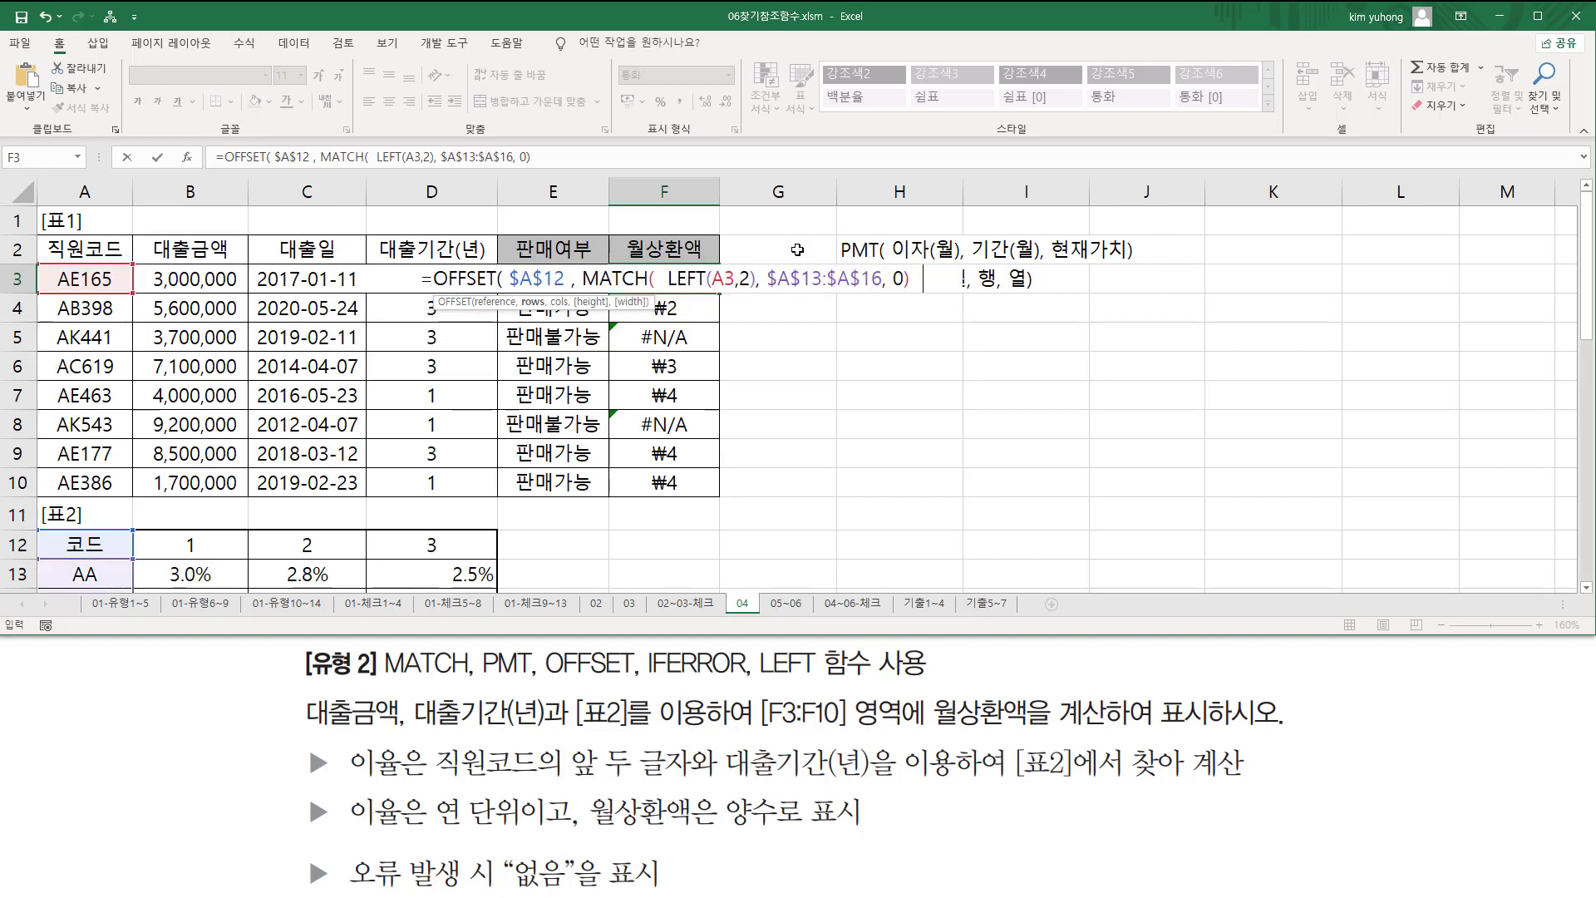
{"action": "type", "text": ","}
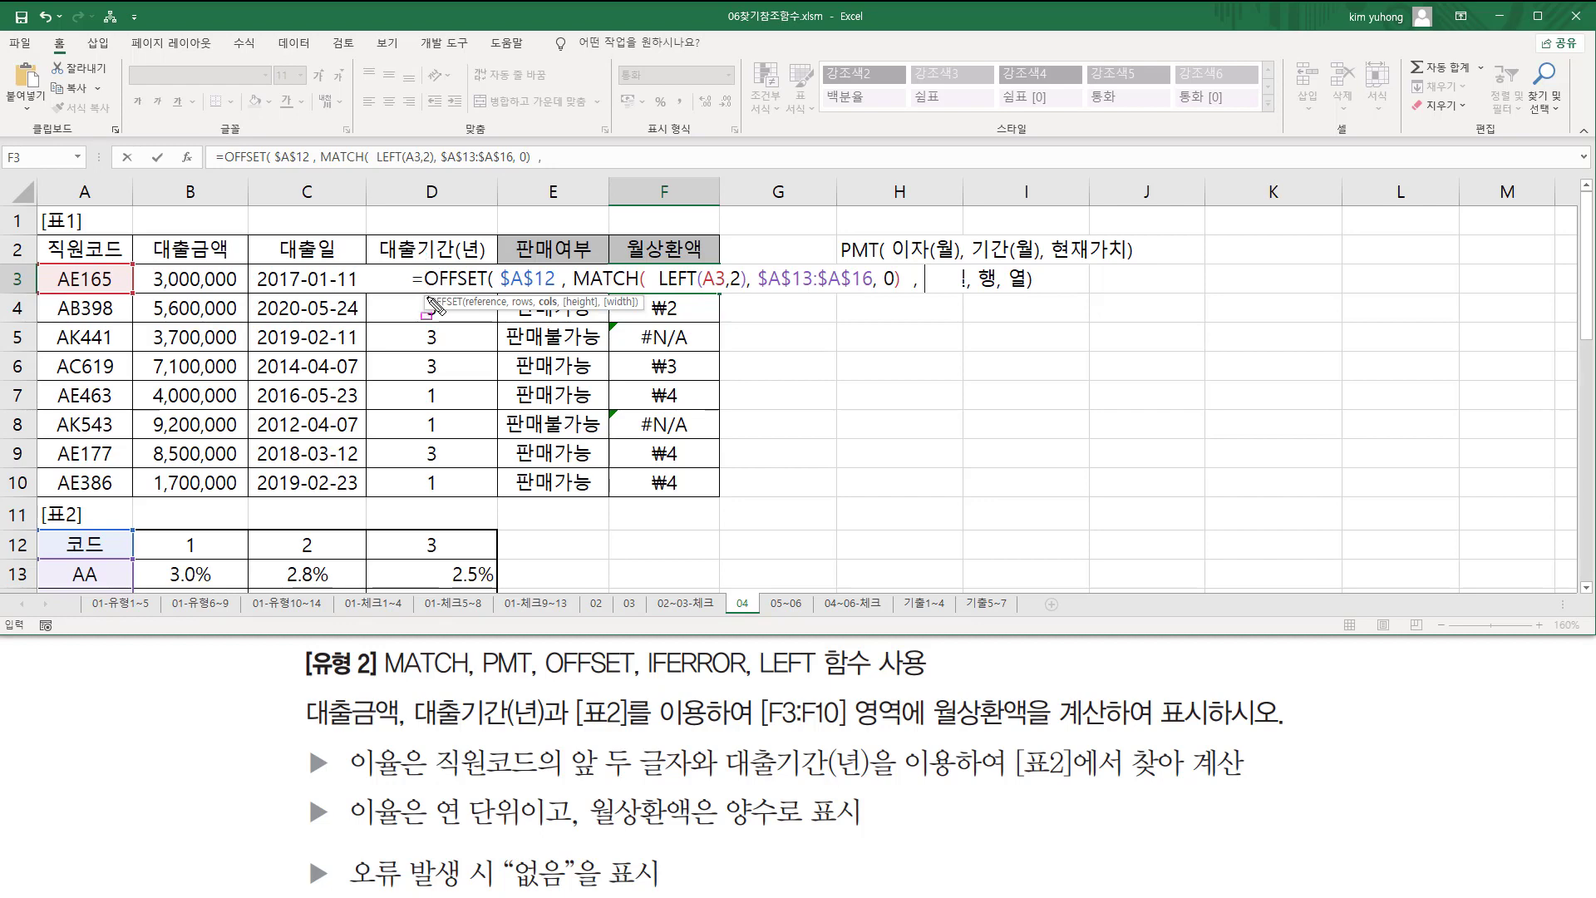
- Use D3, the 대출기간(년) value, as the OFFSET cols argument and commit the formula in F3
{"action": "key", "text": "Escape"}
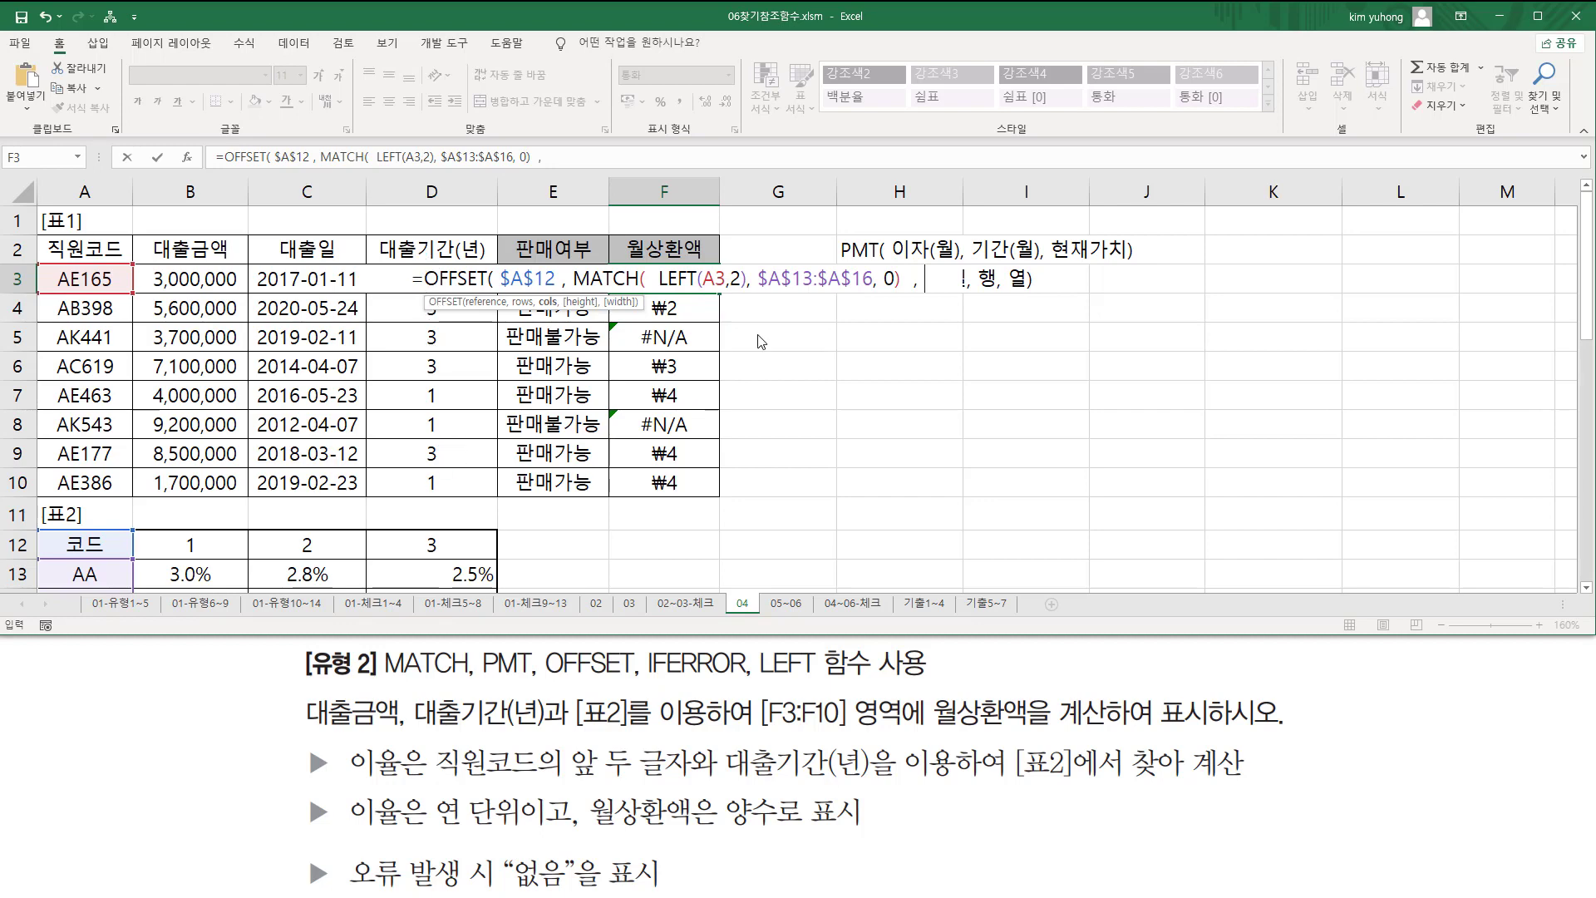
{"action": "left_click", "coordinate": [937, 278]}
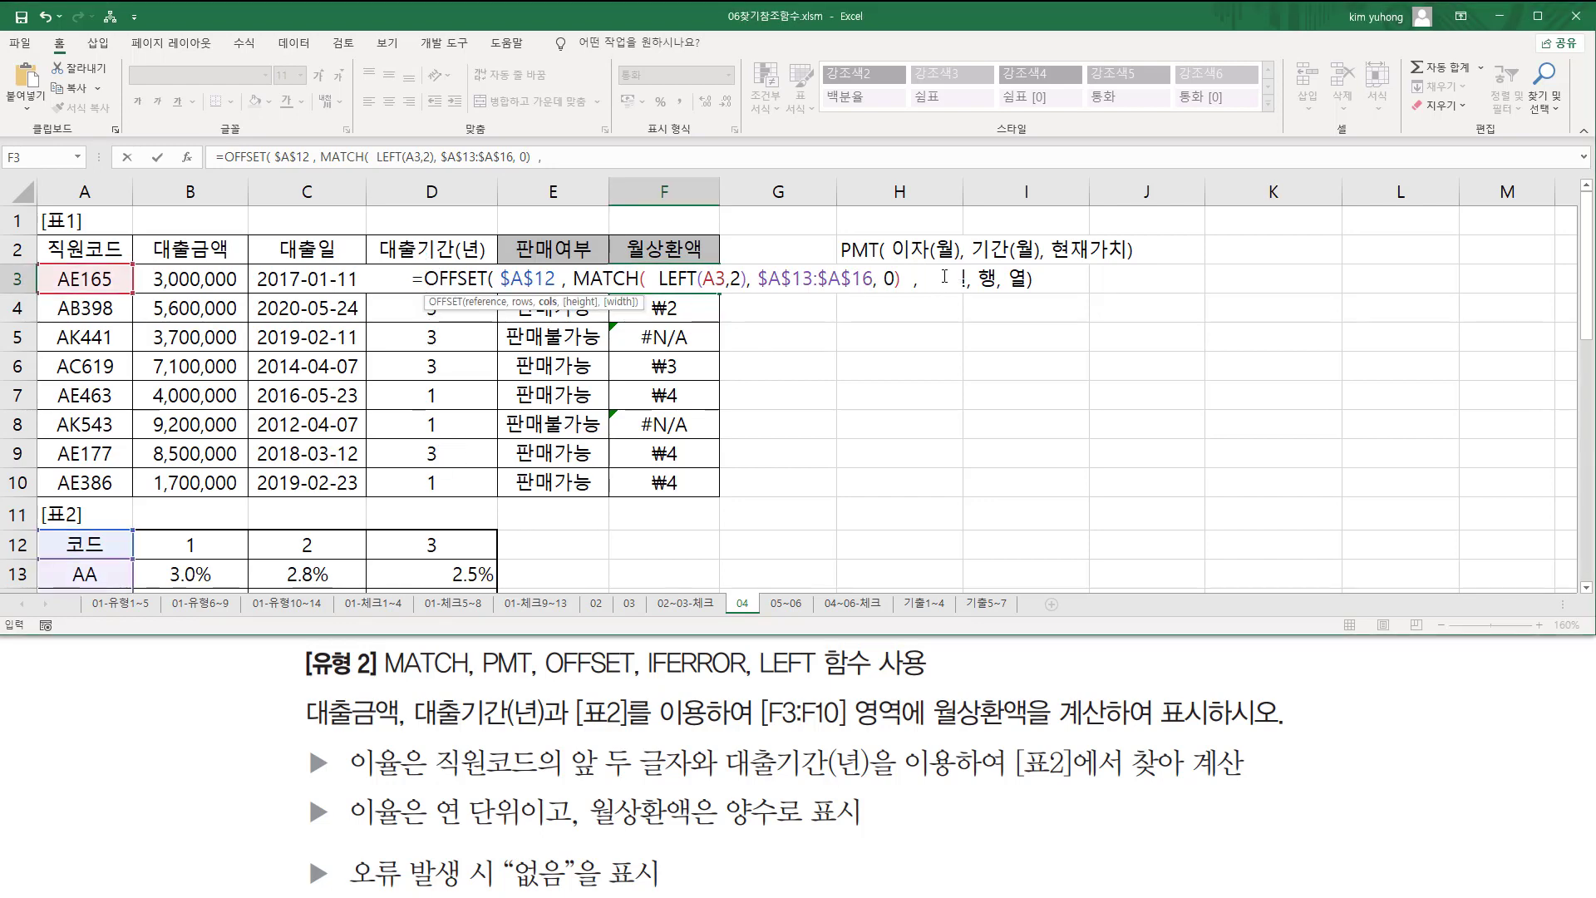
{"action": "left_click", "coordinate": [420, 287]}
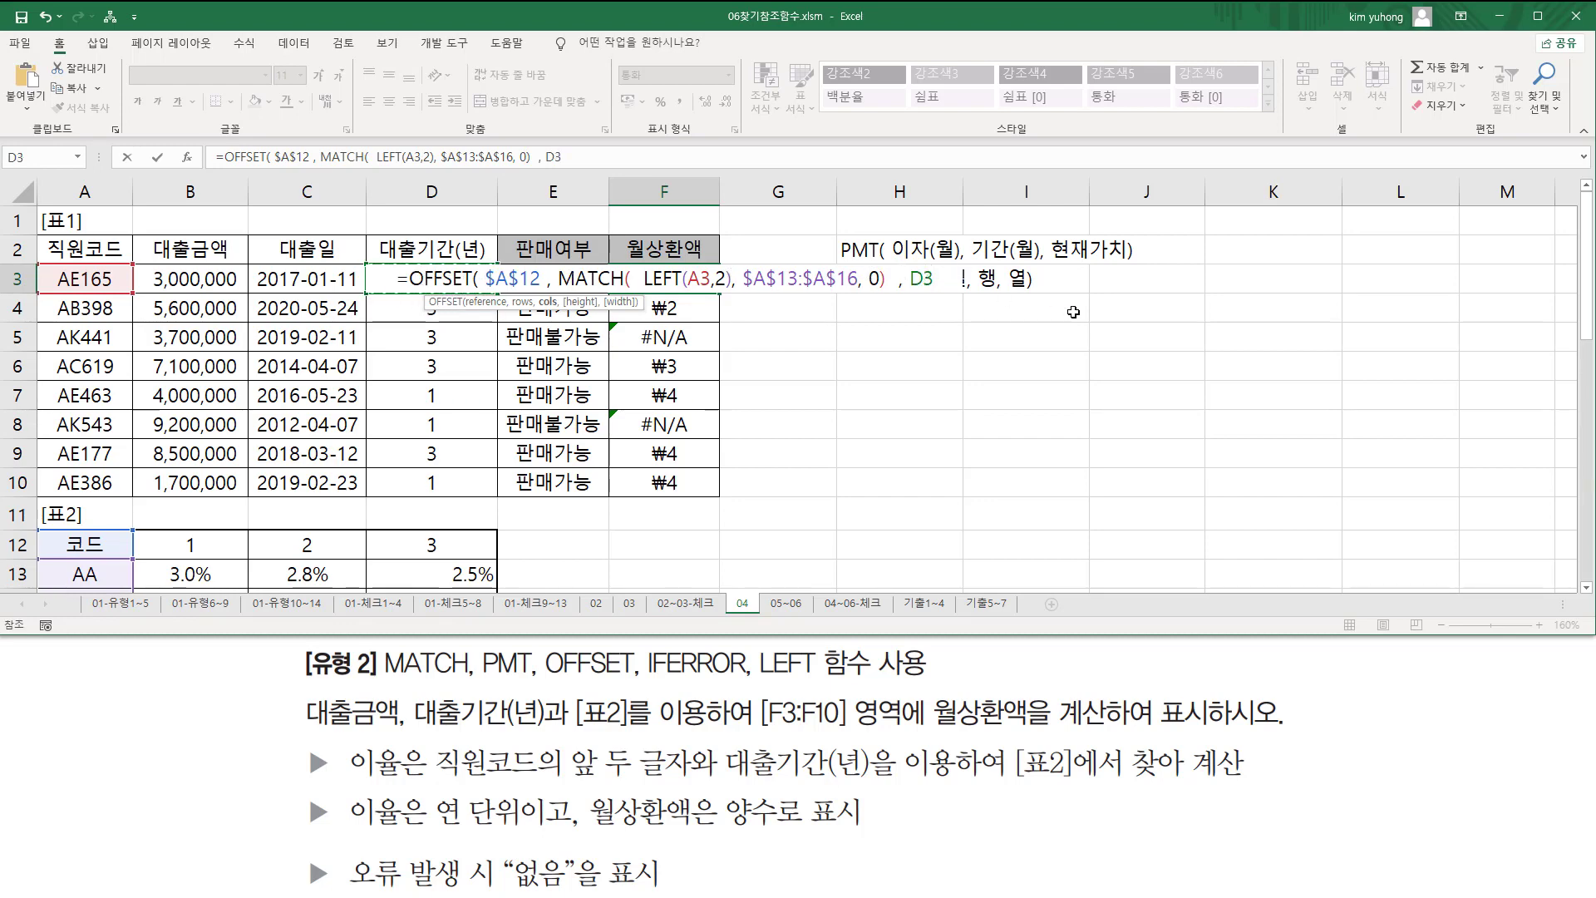
{"action": "type", "text": ")"}
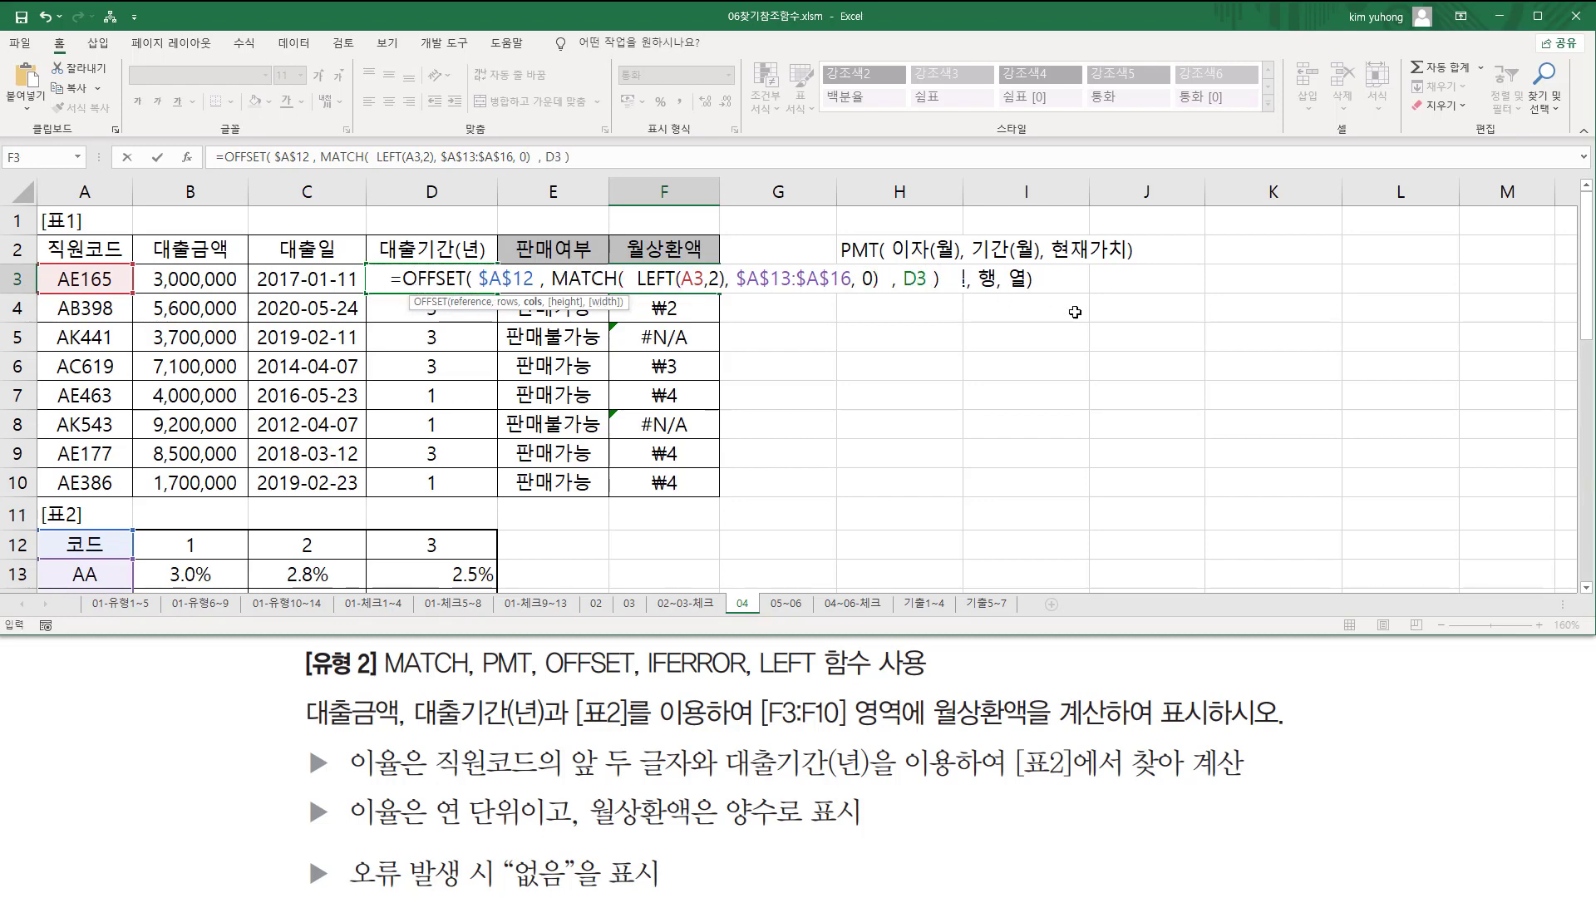
{"action": "key", "text": "Return"}
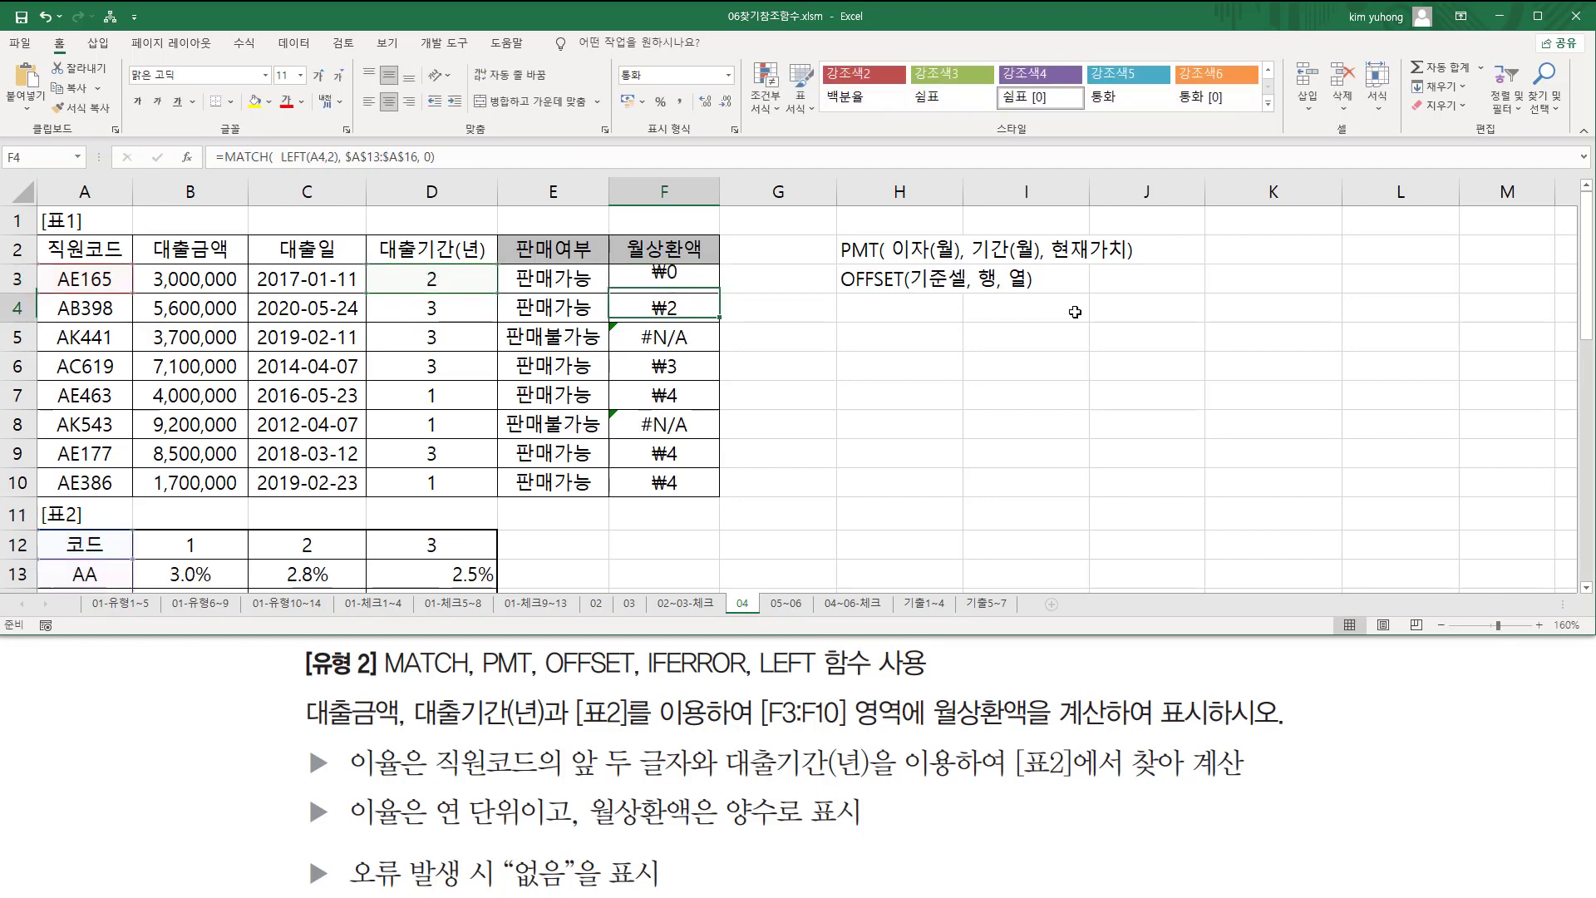
- Look over the rates in [표2] and fill the OFFSET formula from F3 down to F10
{"action": "left_click", "coordinate": [710, 274]}
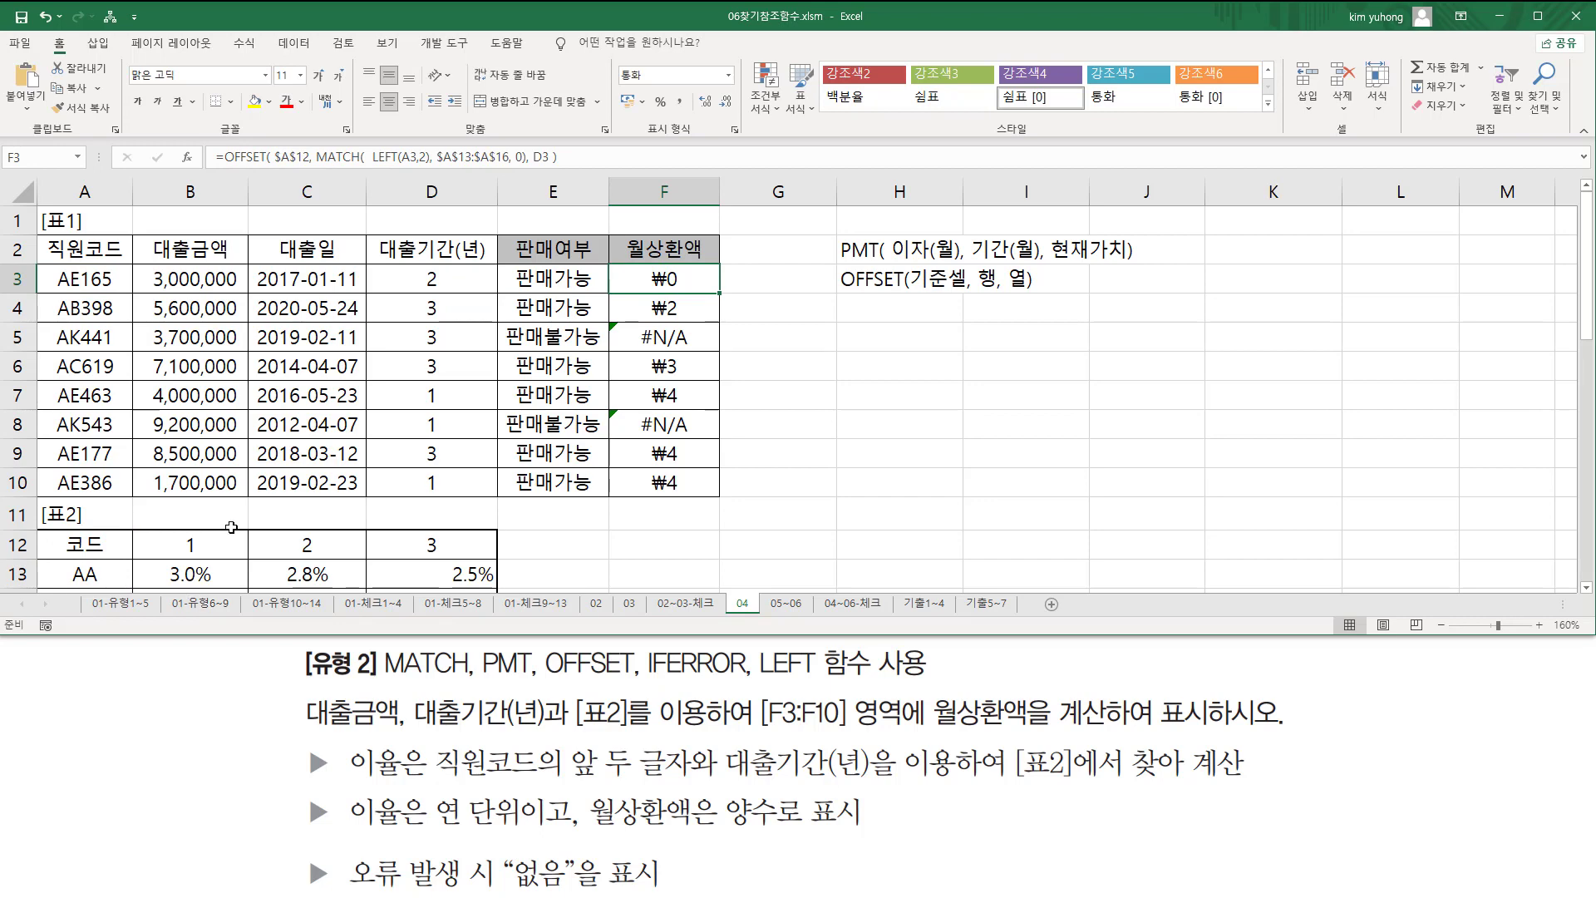
{"action": "scroll", "coordinate": [242, 448], "scroll_direction": "down", "scroll_amount": 5}
{"action": "scroll", "coordinate": [198, 427], "scroll_direction": "up", "scroll_amount": 2}
{"action": "mouse_move", "coordinate": [158, 360]}
{"action": "left_mouse_down"}
{"action": "mouse_move", "coordinate": [298, 444]}
{"action": "mouse_move", "coordinate": [495, 473]}
{"action": "left_mouse_up"}
{"action": "scroll", "coordinate": [585, 447], "scroll_direction": "up", "scroll_amount": 3}
{"action": "left_click_drag", "start_coordinate": [719, 292], "coordinate": [713, 493]}
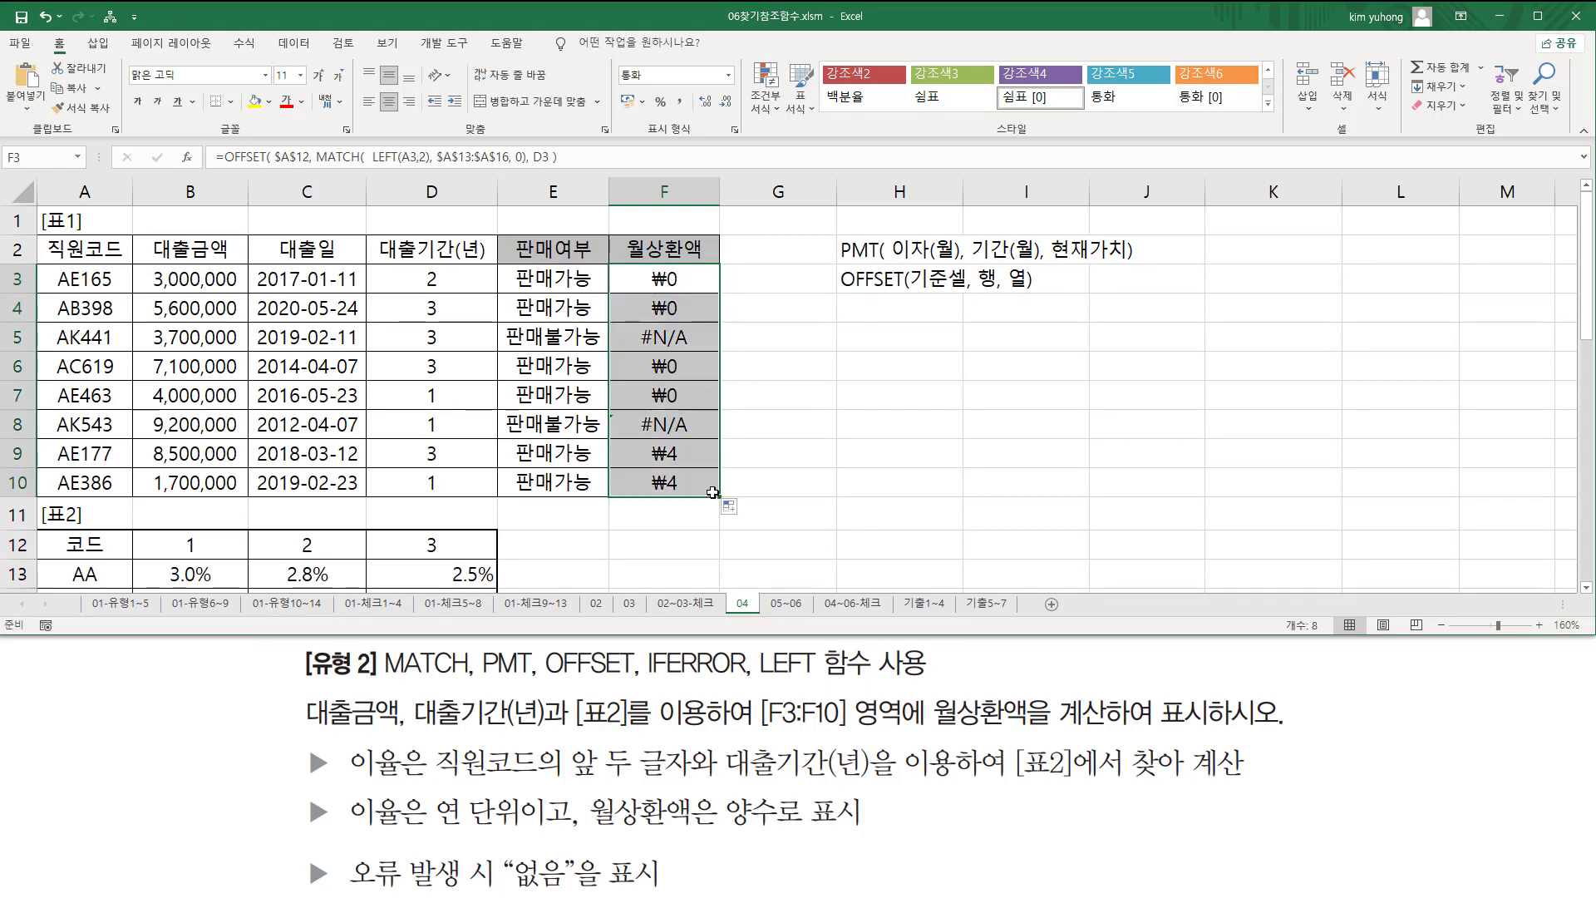
- Change the number format of F3:F10 to 일반 (General)
{"action": "left_click", "coordinate": [695, 282]}
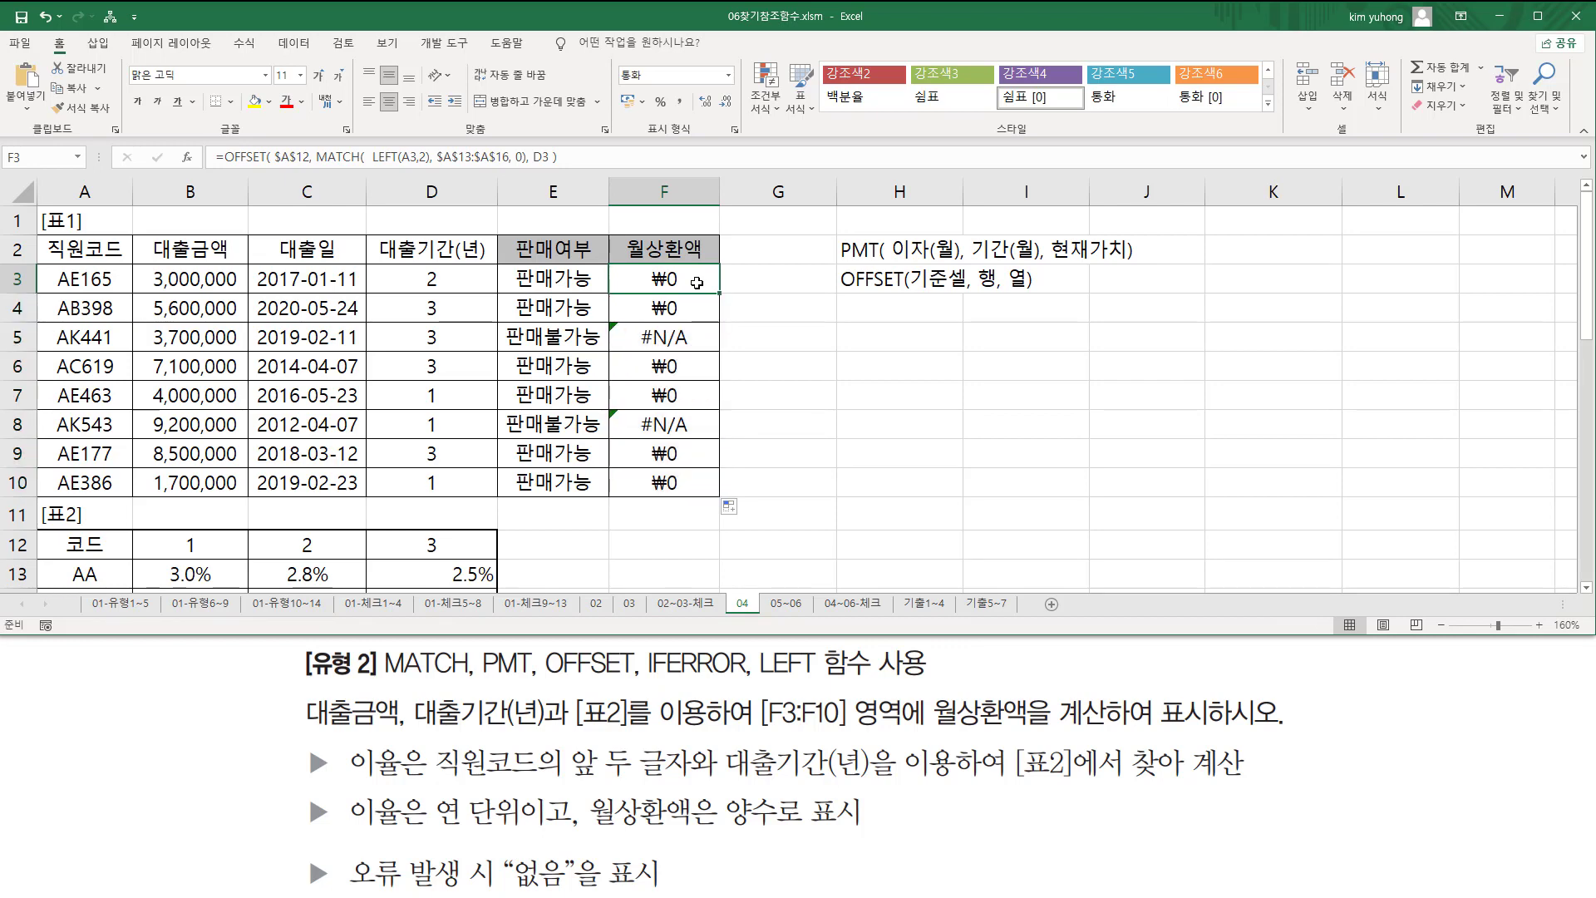
{"action": "key", "text": "ctrl+shift+Down"}
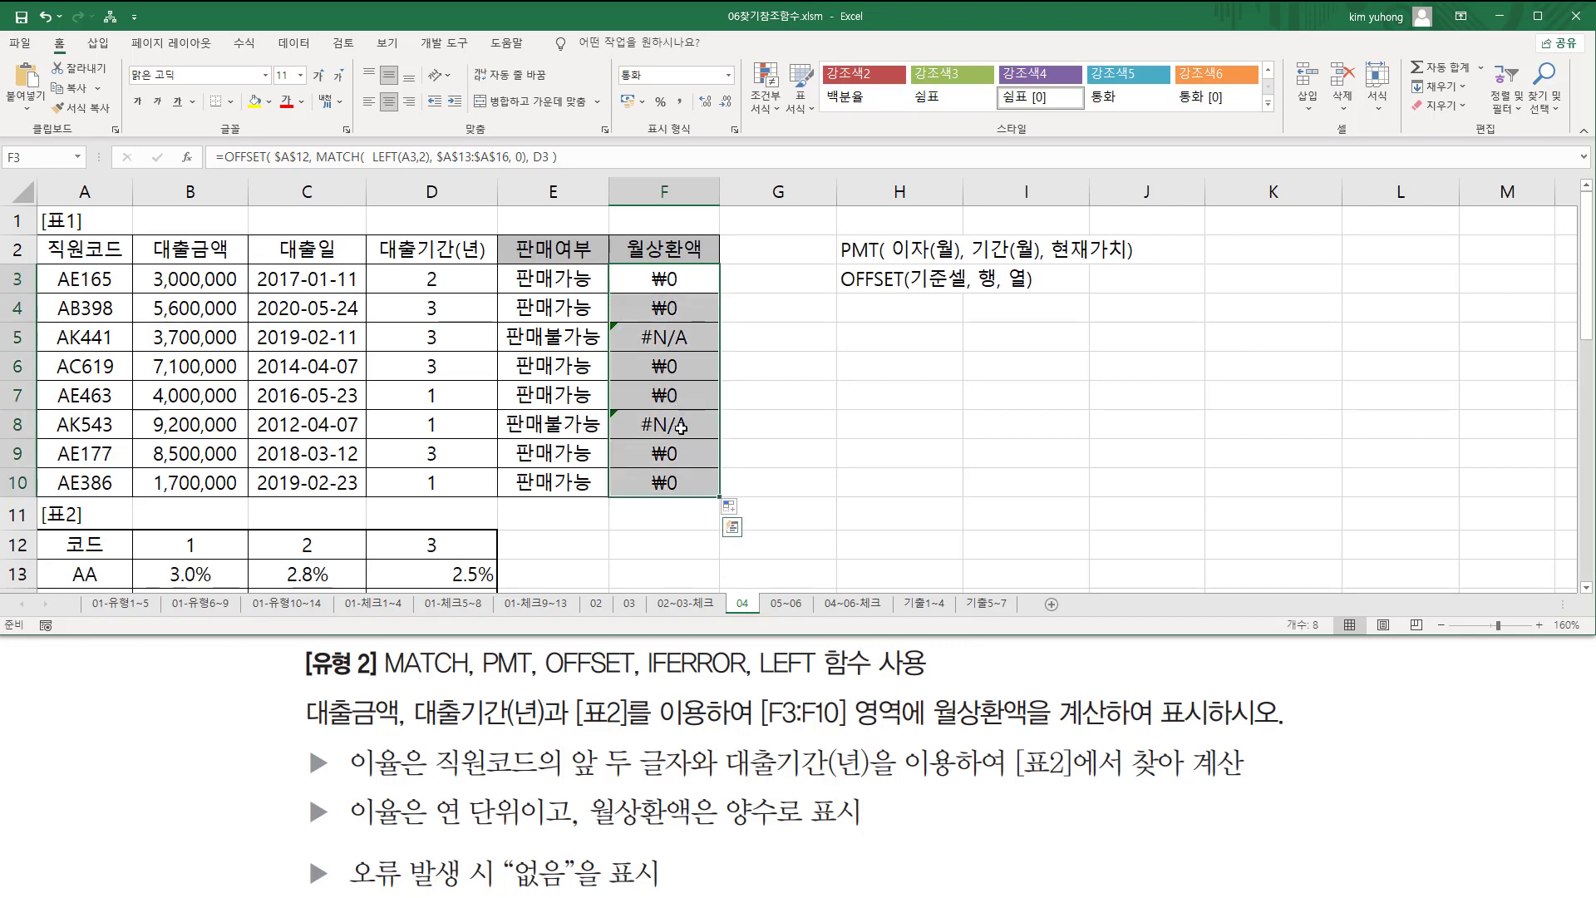
{"action": "key", "text": "ctrl+1"}
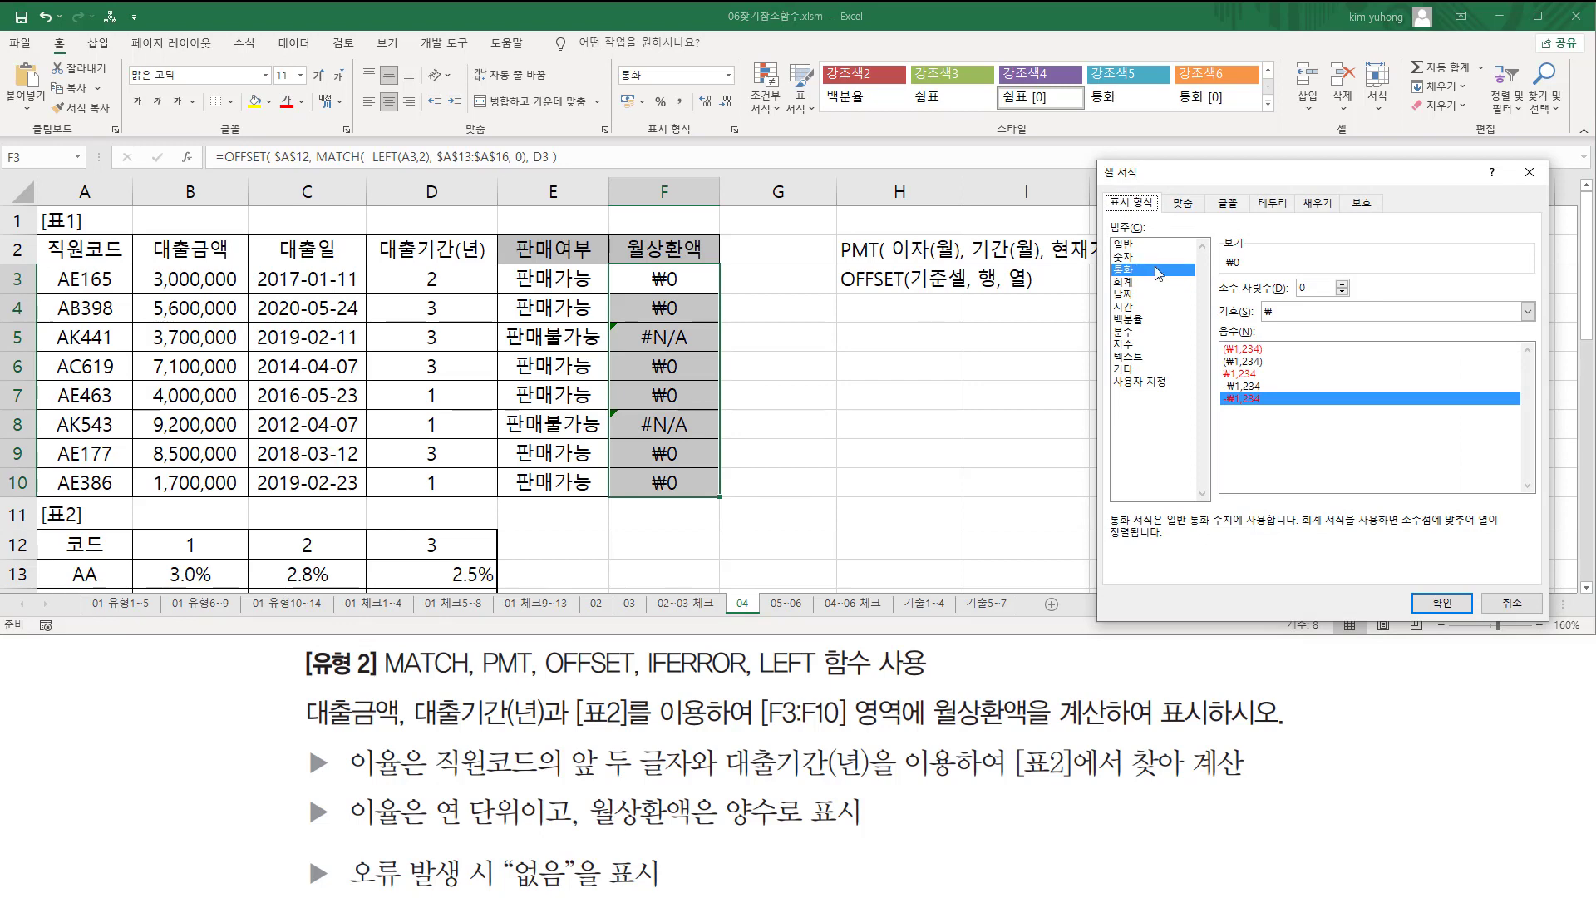
{"action": "left_click", "coordinate": [1124, 244]}
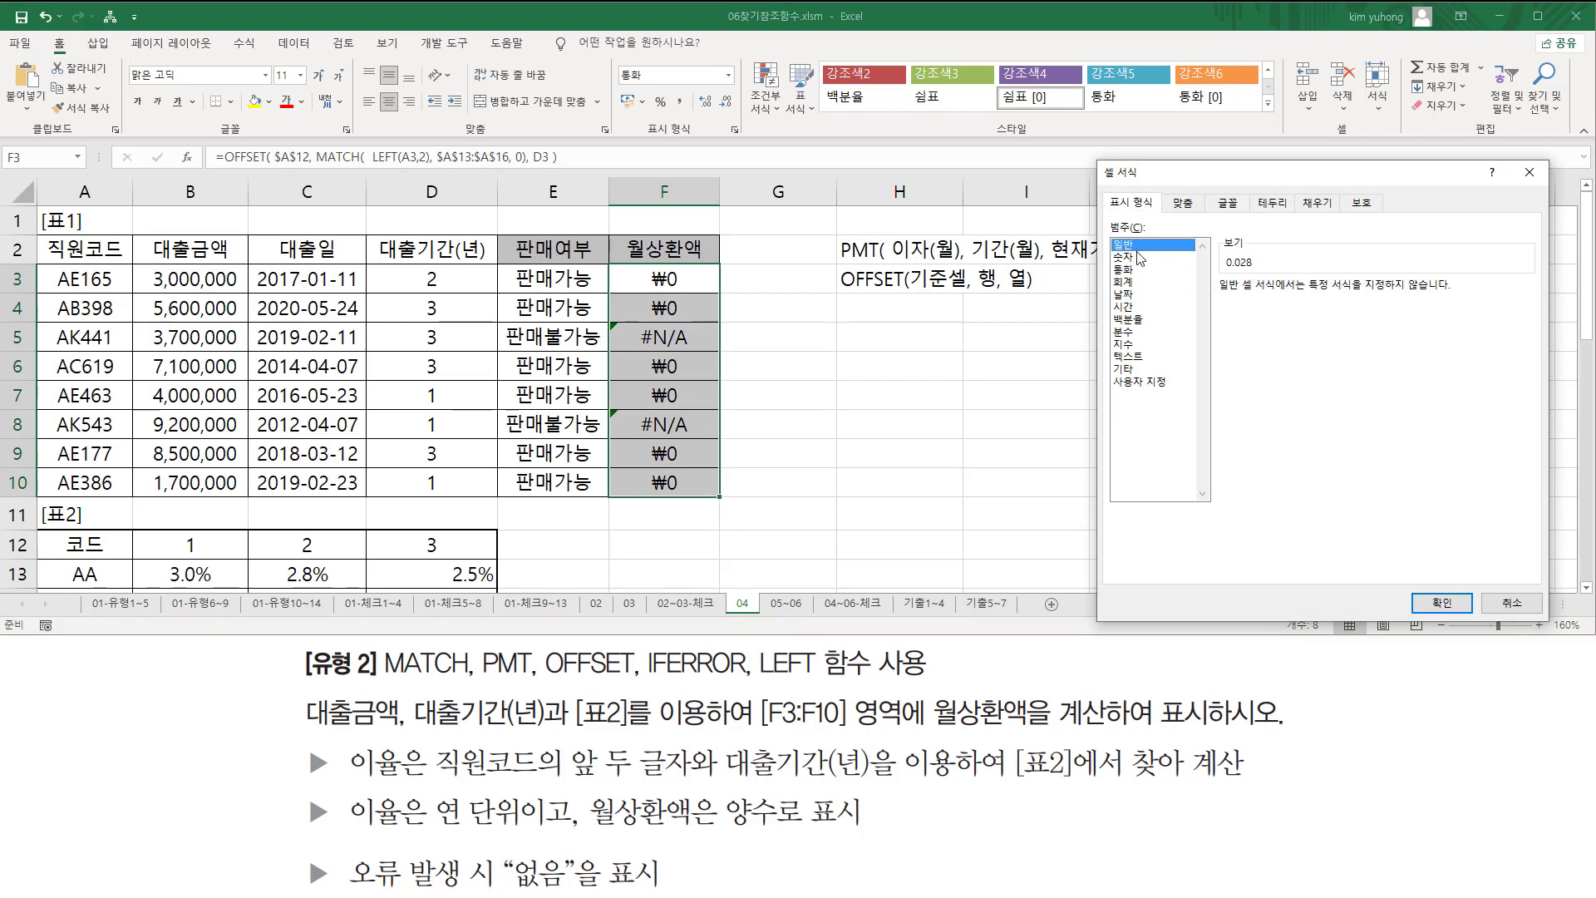
{"action": "left_click", "coordinate": [1443, 603]}
{"action": "left_click", "coordinate": [811, 332]}
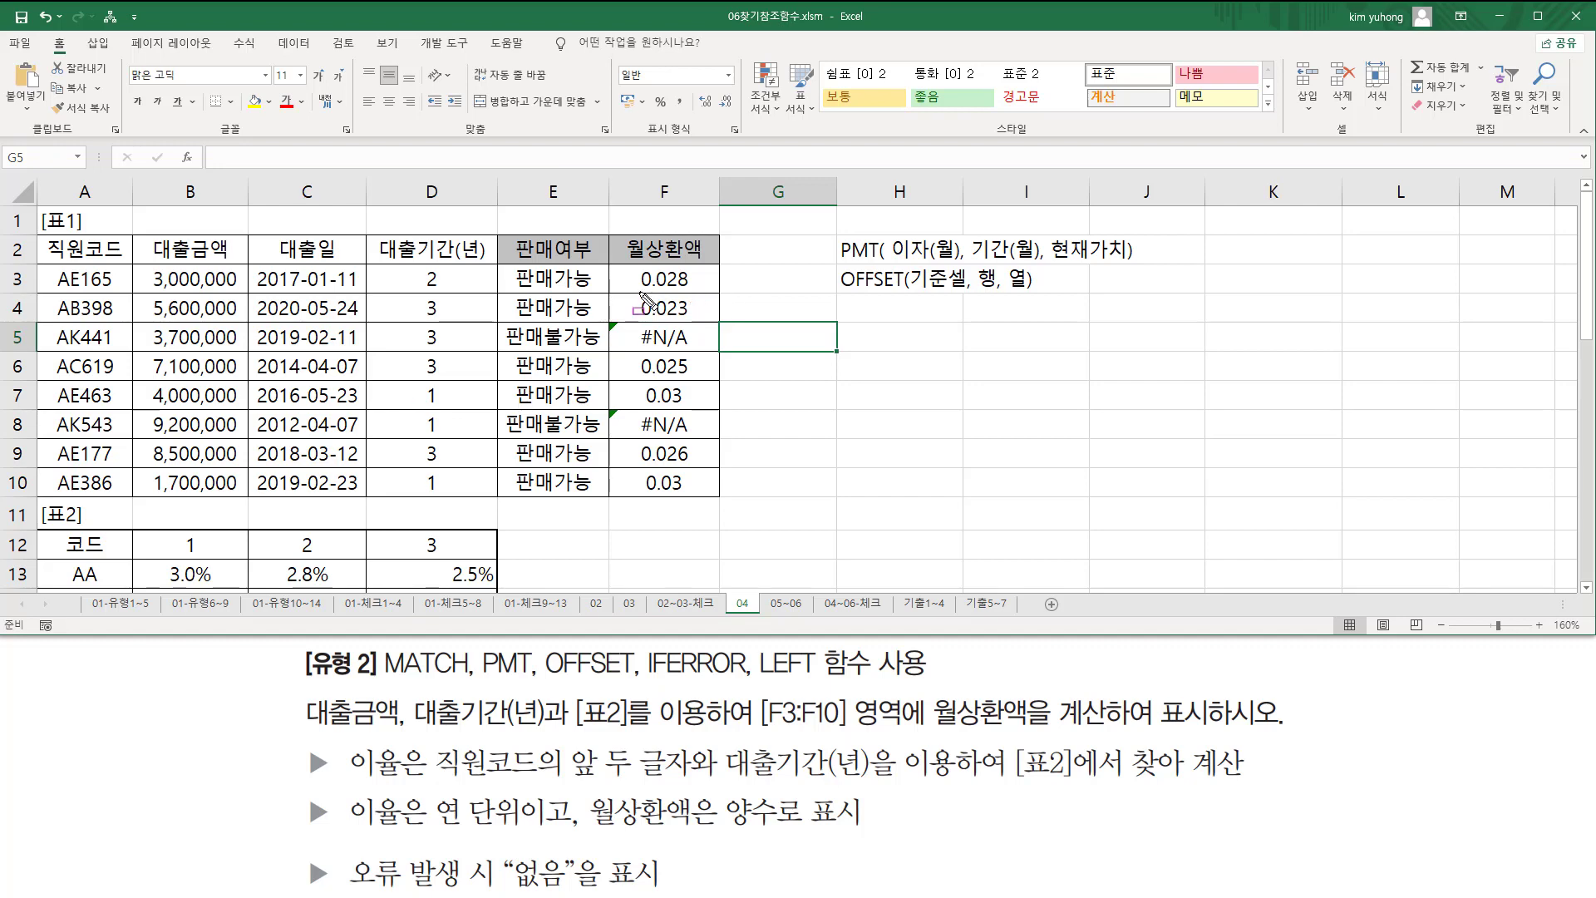
- Review the rates returned in F3:F6 and check F10 against the AE code and period 1 in [표2]
{"action": "mouse_move", "coordinate": [636, 292]}
{"action": "left_mouse_down"}
{"action": "mouse_move", "coordinate": [696, 293]}
{"action": "mouse_move", "coordinate": [685, 321]}
{"action": "left_mouse_up"}
{"action": "left_click_drag", "start_coordinate": [631, 376], "coordinate": [691, 375]}
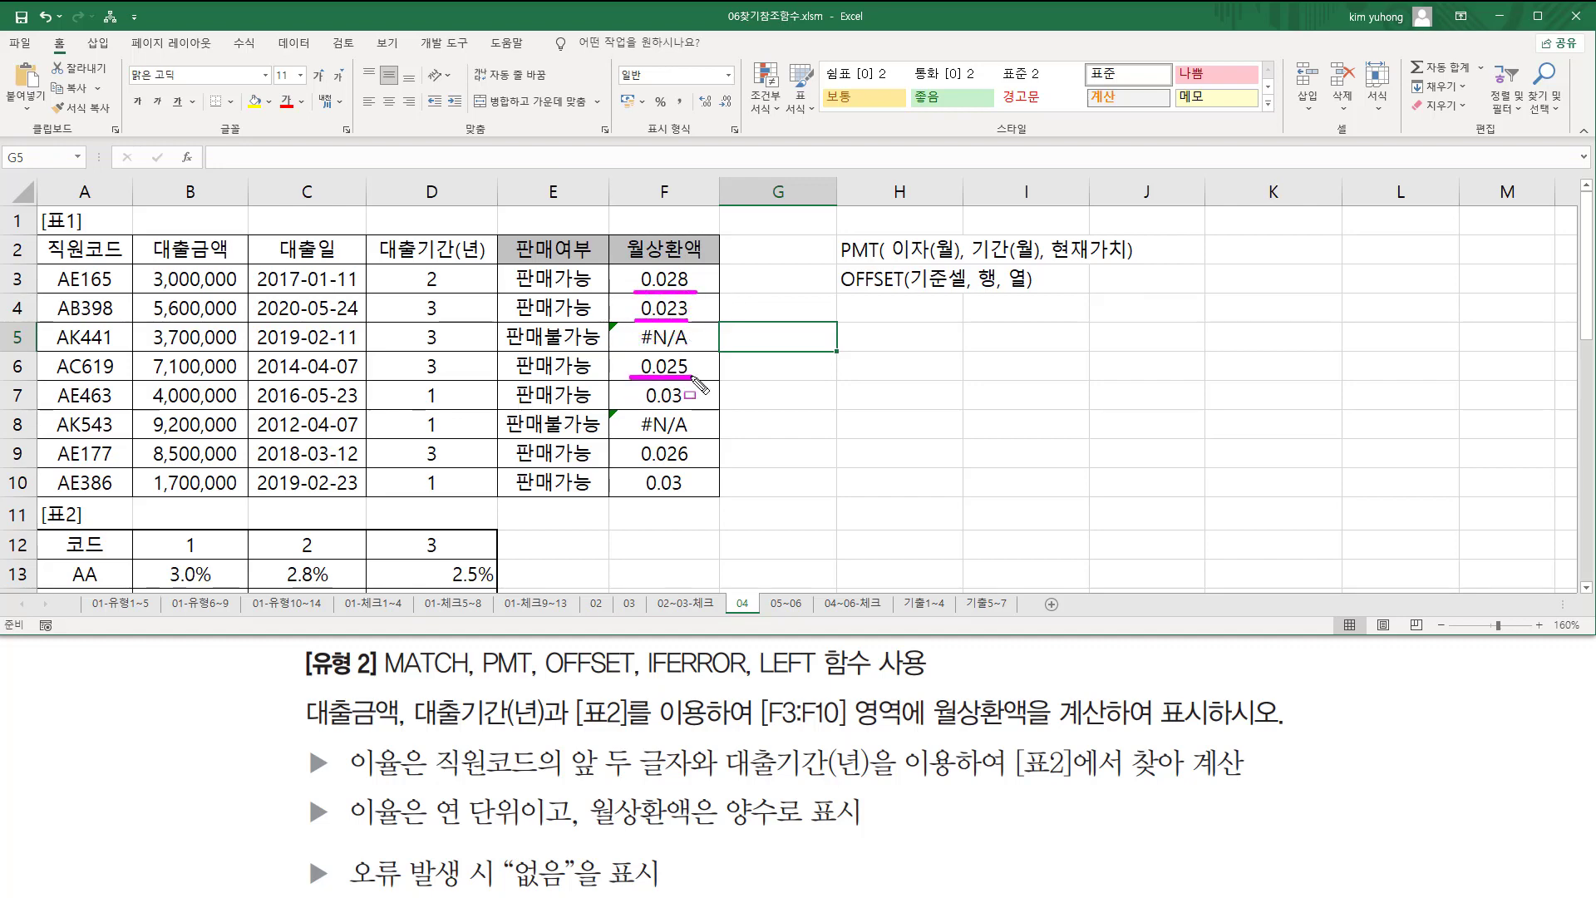
{"action": "key", "text": "Escape"}
{"action": "scroll", "coordinate": [750, 352], "scroll_direction": "down", "scroll_amount": 3}
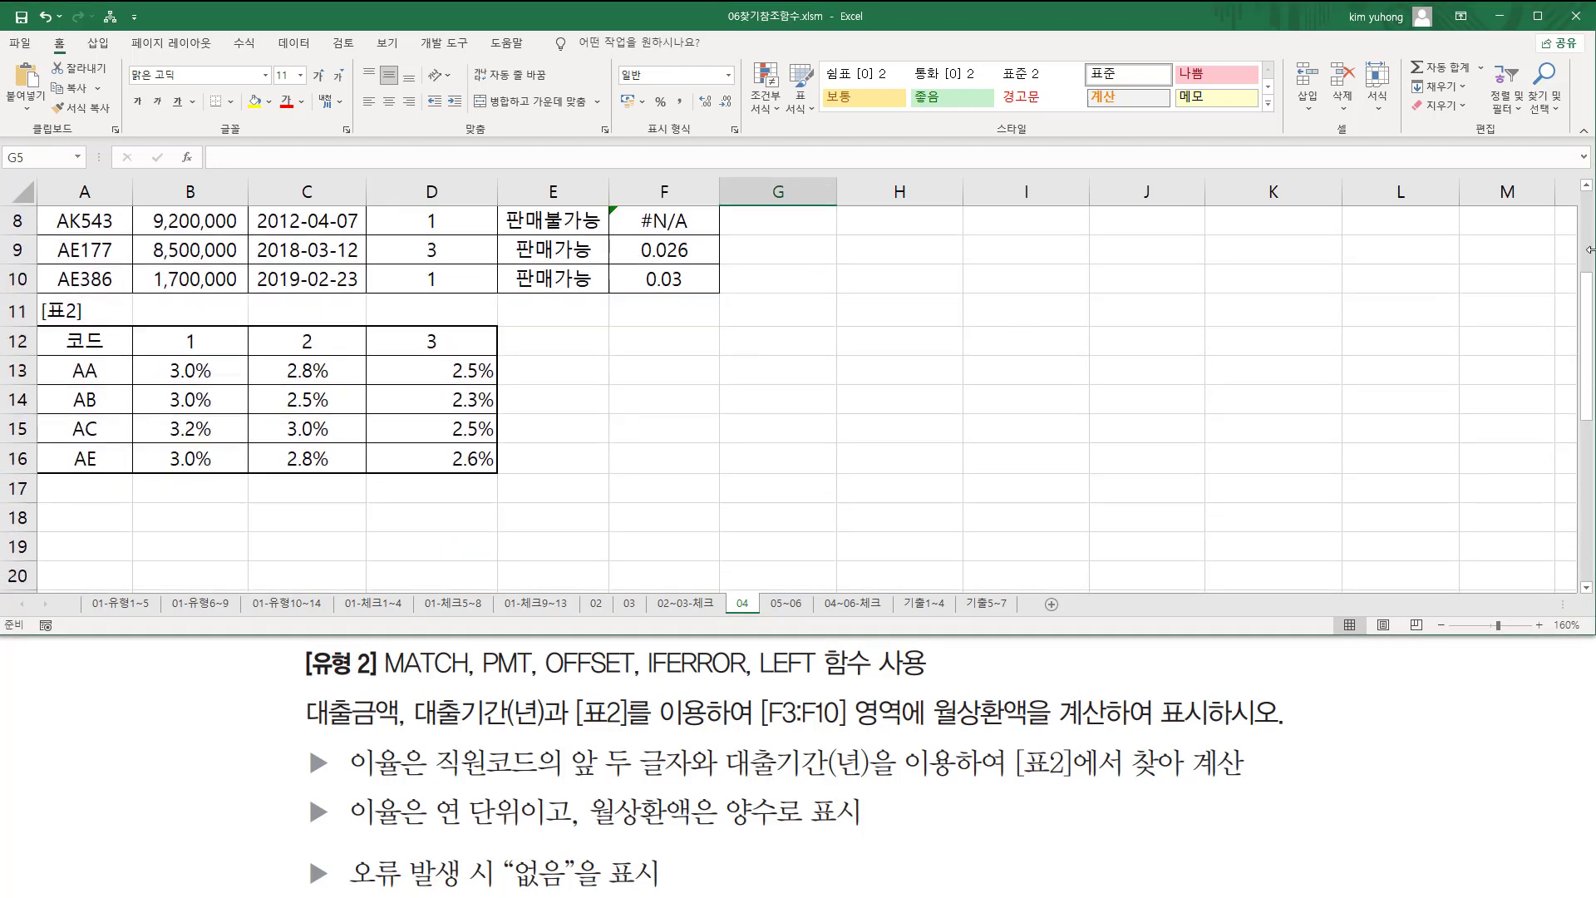
{"action": "scroll", "coordinate": [1588, 192], "scroll_direction": "up", "scroll_amount": 1}
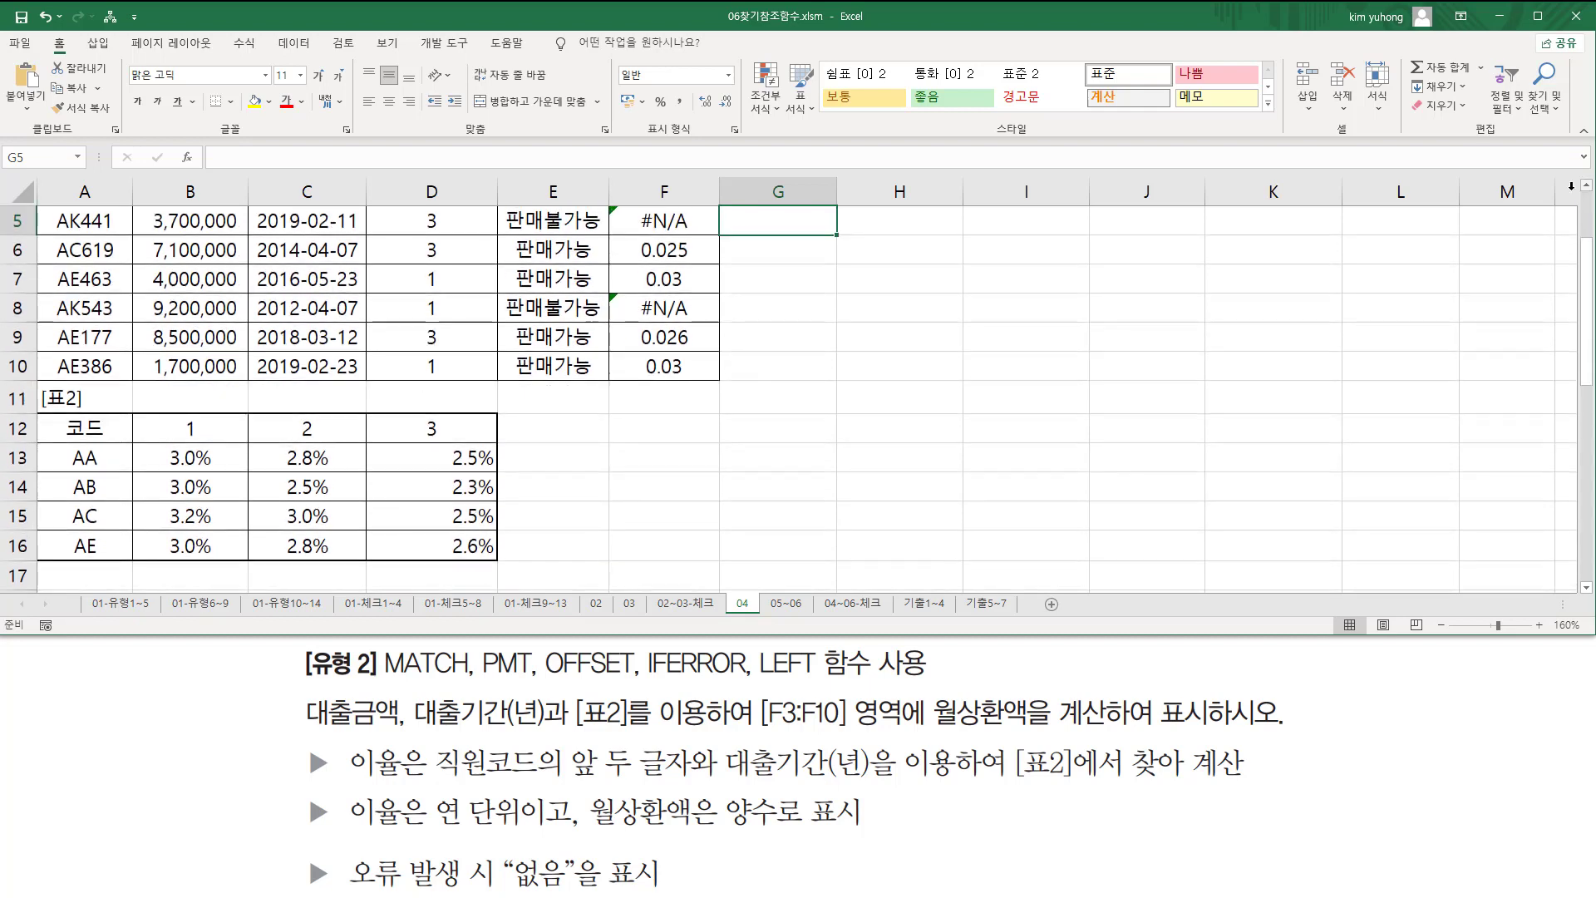
{"action": "key", "text": "ctrl+2"}
{"action": "mouse_move", "coordinate": [83, 350]}
{"action": "left_mouse_down"}
{"action": "mouse_move", "coordinate": [51, 366]}
{"action": "mouse_move", "coordinate": [52, 382]}
{"action": "mouse_move", "coordinate": [84, 382]}
{"action": "left_mouse_up"}
{"action": "mouse_move", "coordinate": [104, 533]}
{"action": "left_mouse_down"}
{"action": "mouse_move", "coordinate": [64, 547]}
{"action": "mouse_move", "coordinate": [103, 563]}
{"action": "left_mouse_up"}
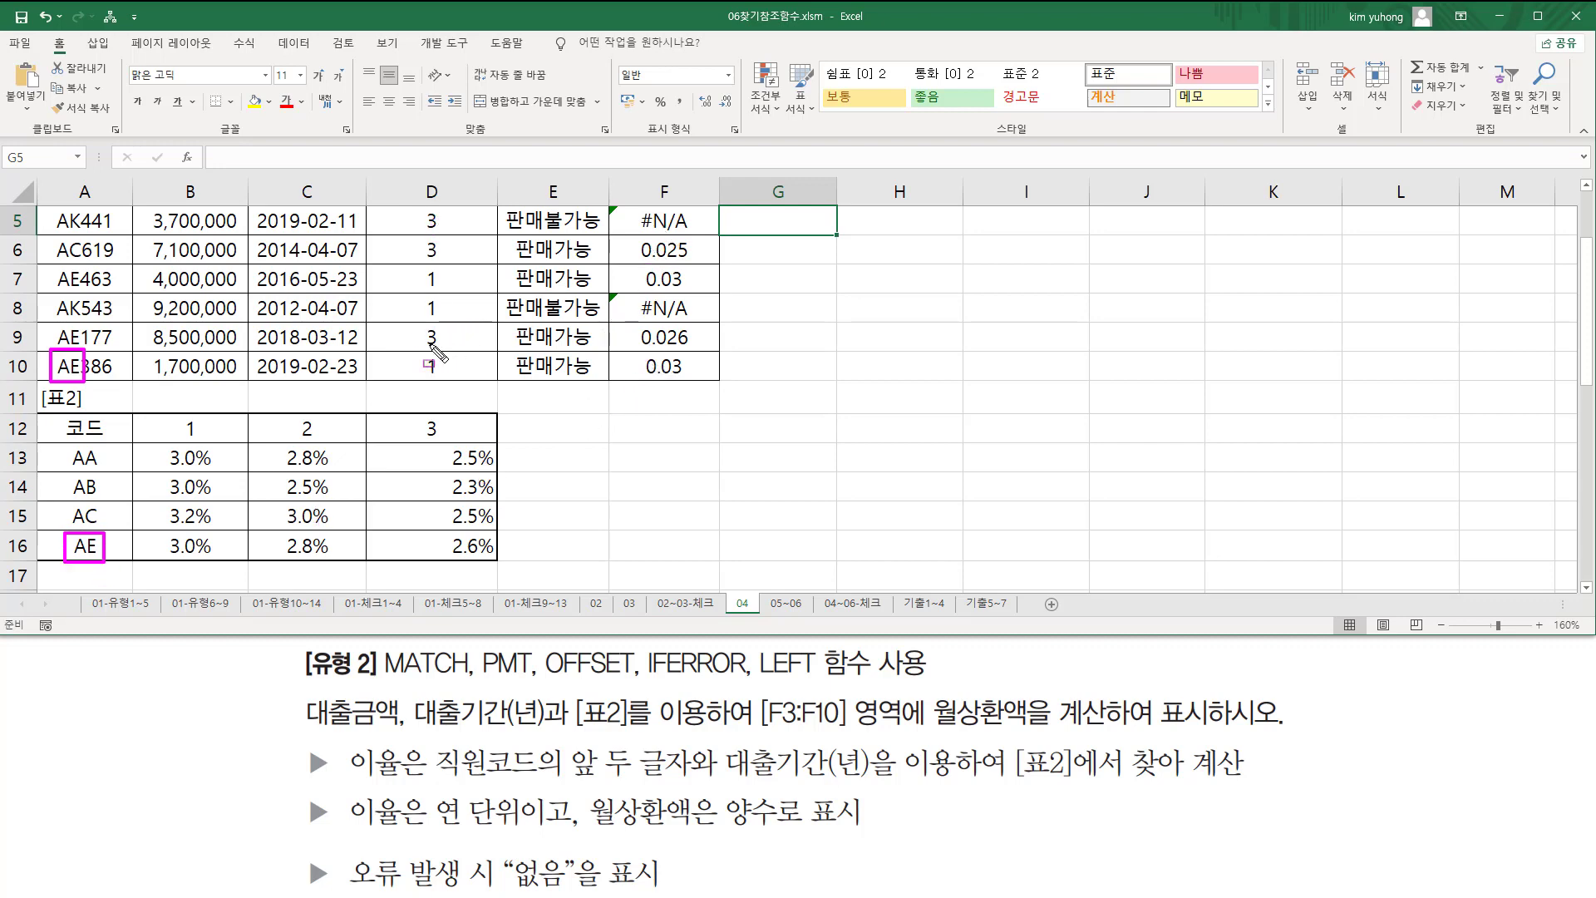
{"action": "left_click_drag", "start_coordinate": [421, 356], "coordinate": [451, 381]}
{"action": "mouse_move", "coordinate": [157, 563]}
{"action": "left_mouse_down"}
{"action": "mouse_move", "coordinate": [157, 533]}
{"action": "mouse_move", "coordinate": [210, 564]}
{"action": "left_mouse_up"}
{"action": "left_click_drag", "start_coordinate": [640, 374], "coordinate": [711, 374]}
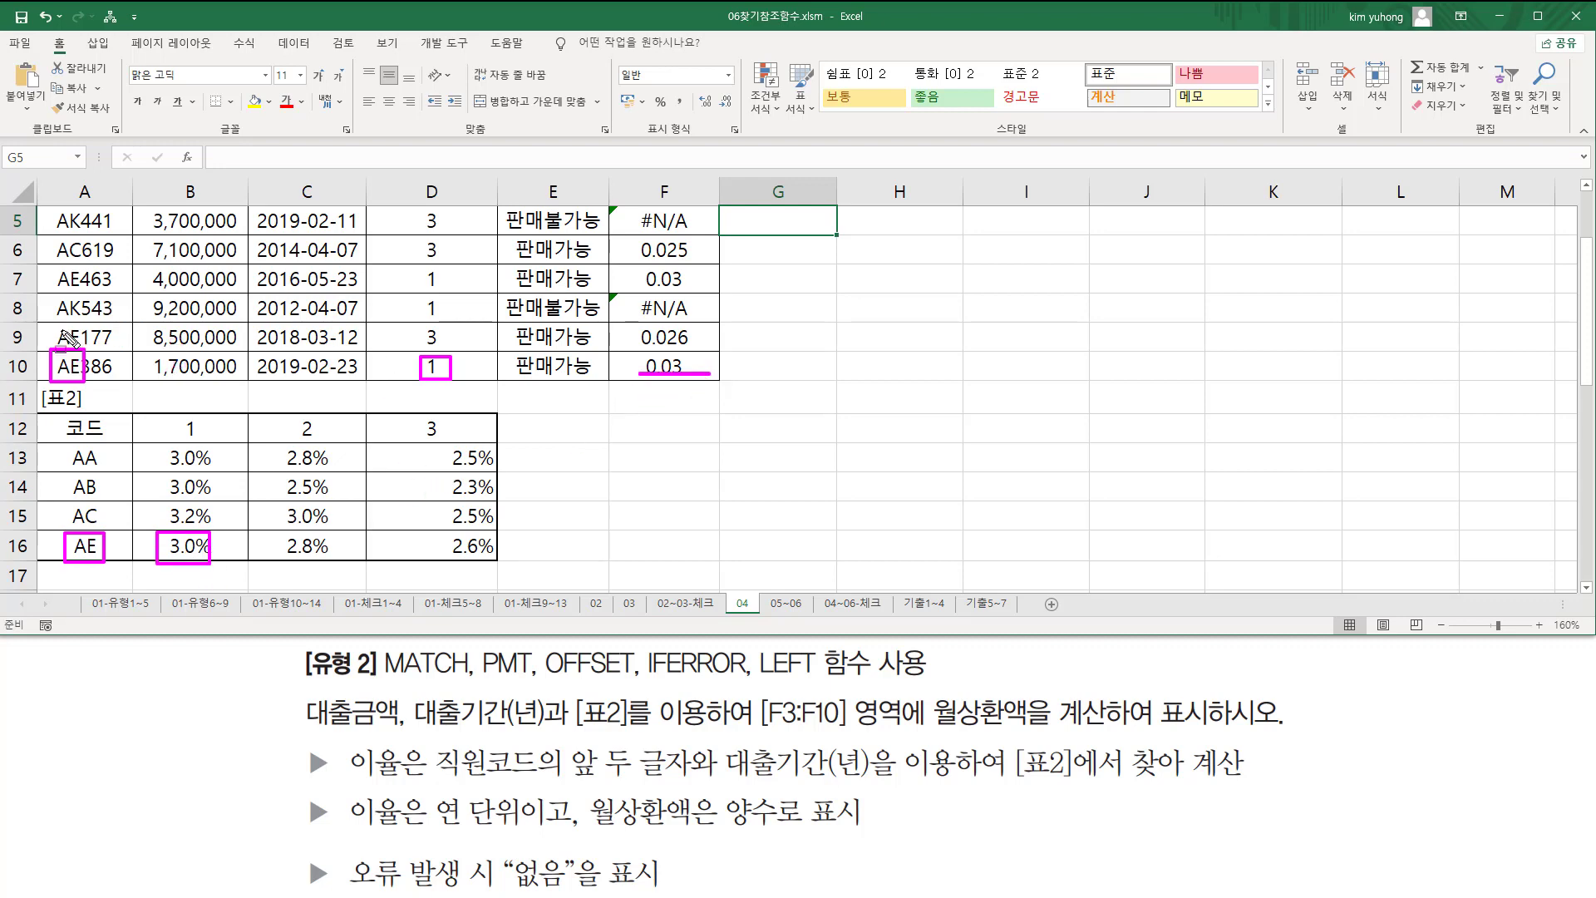
- Check the rates in F9 and F6 against the AE and AC rows of [표2] for period 3
{"action": "mouse_move", "coordinate": [57, 349]}
{"action": "left_mouse_down"}
{"action": "mouse_move", "coordinate": [83, 322]}
{"action": "mouse_move", "coordinate": [89, 353]}
{"action": "left_mouse_up"}
{"action": "left_click_drag", "start_coordinate": [425, 327], "coordinate": [439, 369]}
{"action": "mouse_move", "coordinate": [498, 534]}
{"action": "left_mouse_down"}
{"action": "mouse_move", "coordinate": [441, 553]}
{"action": "mouse_move", "coordinate": [504, 532]}
{"action": "left_mouse_up"}
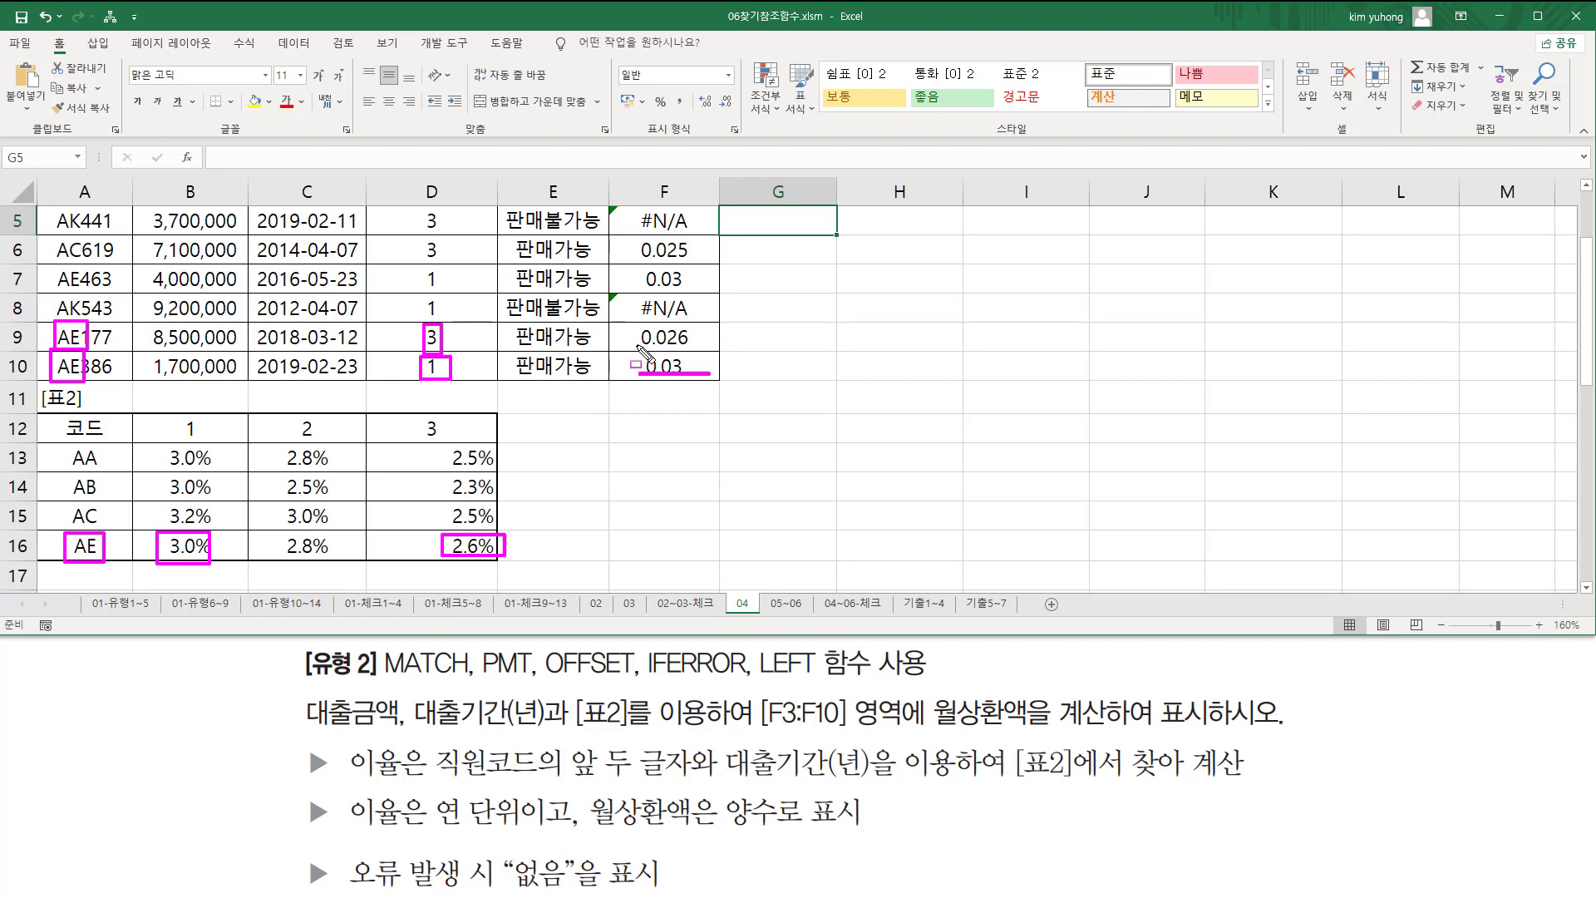
{"action": "left_click_drag", "start_coordinate": [639, 345], "coordinate": [701, 344]}
{"action": "mouse_move", "coordinate": [79, 239]}
{"action": "left_mouse_down"}
{"action": "mouse_move", "coordinate": [48, 250]}
{"action": "mouse_move", "coordinate": [89, 266]}
{"action": "left_mouse_up"}
{"action": "key", "text": "ctrl+z"}
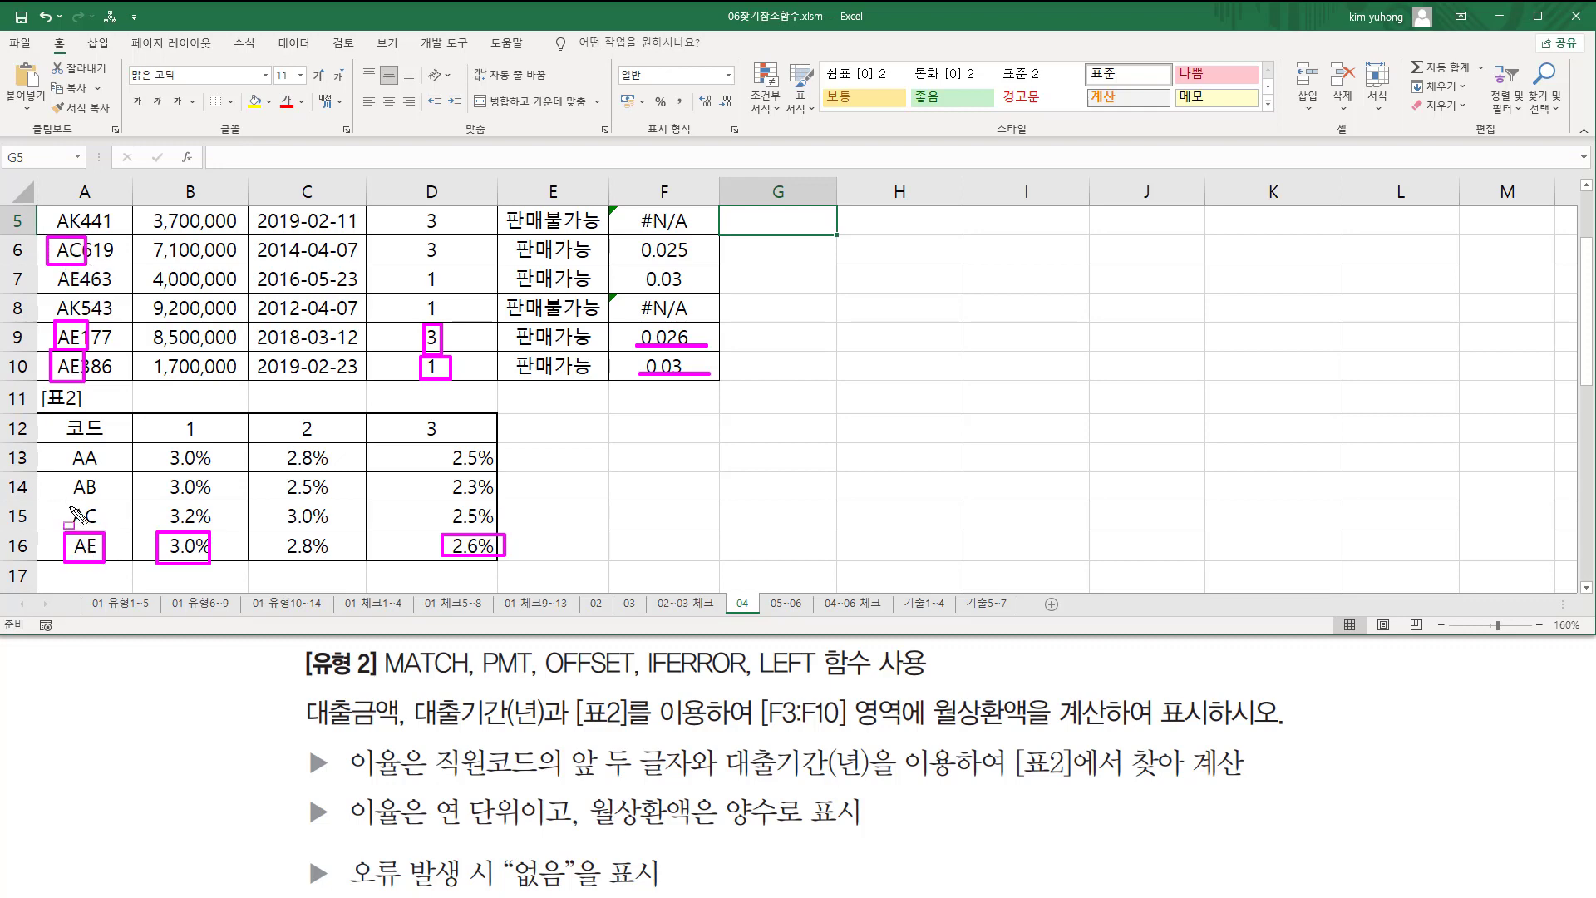
{"action": "left_click_drag", "start_coordinate": [66, 505], "coordinate": [109, 530]}
{"action": "mouse_move", "coordinate": [415, 234]}
{"action": "left_mouse_down"}
{"action": "mouse_move", "coordinate": [416, 259]}
{"action": "mouse_move", "coordinate": [454, 261]}
{"action": "left_mouse_up"}
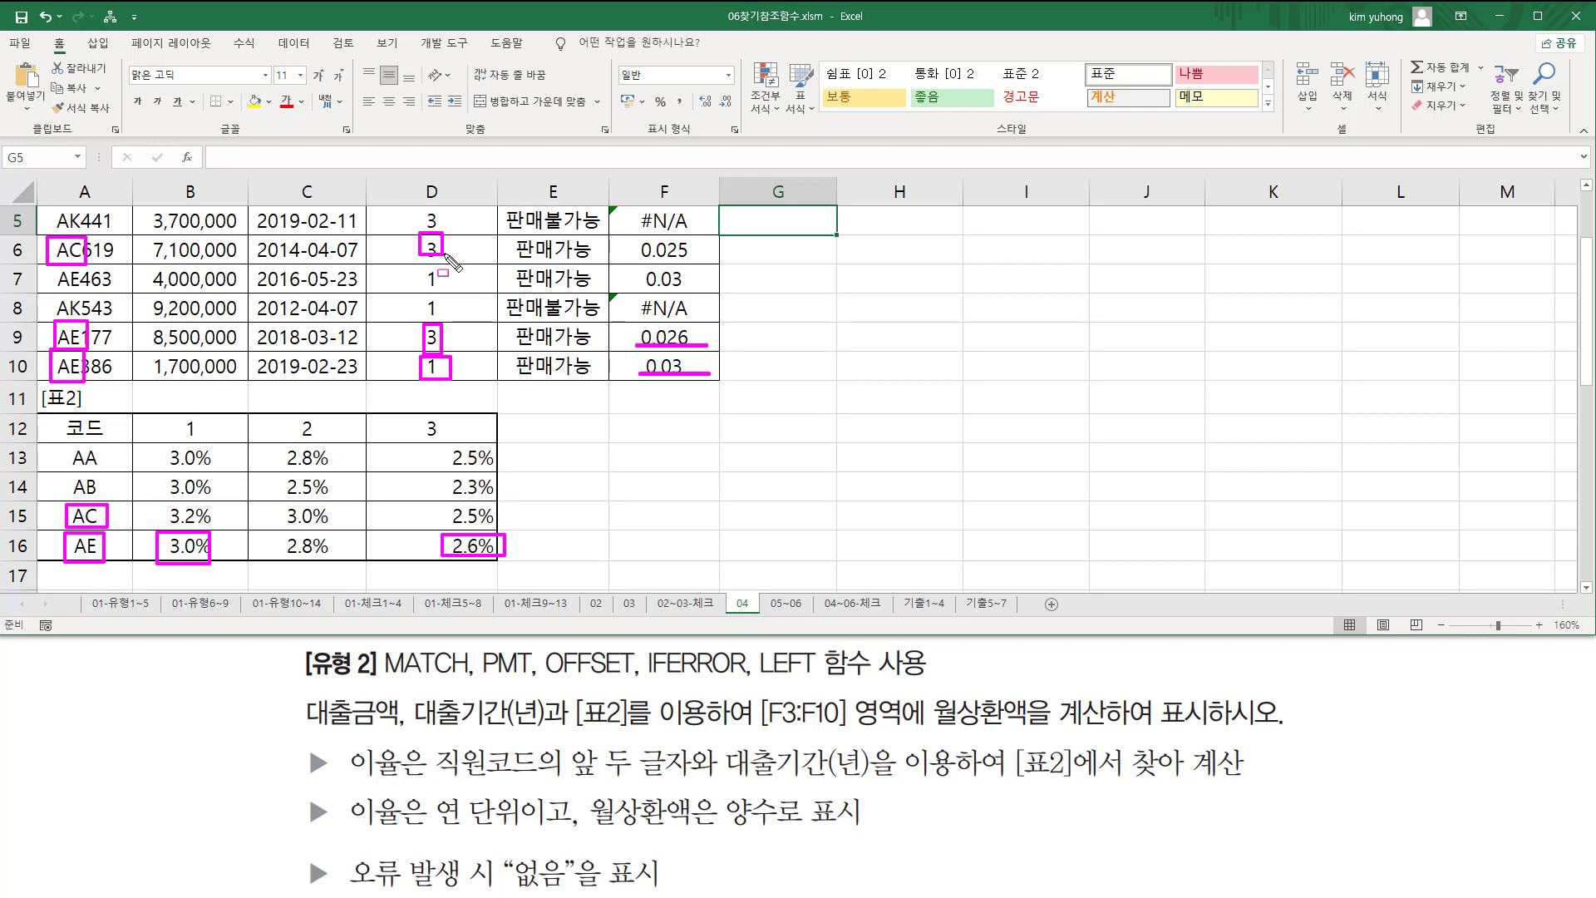
{"action": "mouse_move", "coordinate": [444, 503]}
{"action": "left_mouse_down"}
{"action": "mouse_move", "coordinate": [453, 529]}
{"action": "mouse_move", "coordinate": [504, 532]}
{"action": "mouse_move", "coordinate": [523, 529]}
{"action": "mouse_move", "coordinate": [523, 503]}
{"action": "left_mouse_up"}
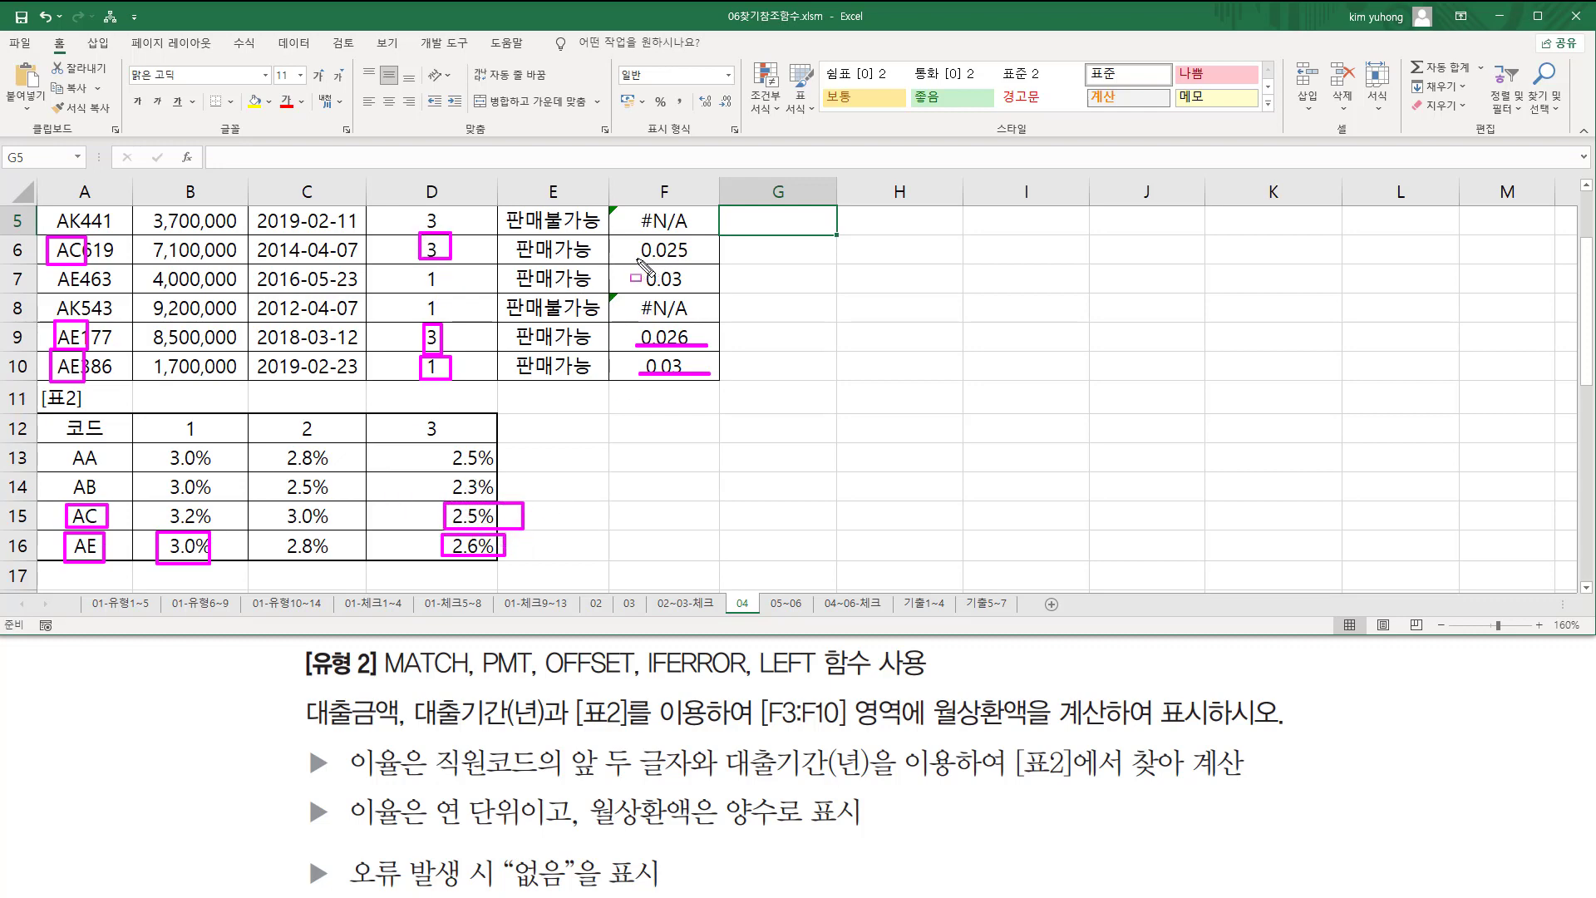
{"action": "left_click_drag", "start_coordinate": [638, 260], "coordinate": [695, 260]}
{"action": "key", "text": "Escape"}
{"action": "scroll", "coordinate": [689, 322], "scroll_direction": "up", "scroll_amount": 2}
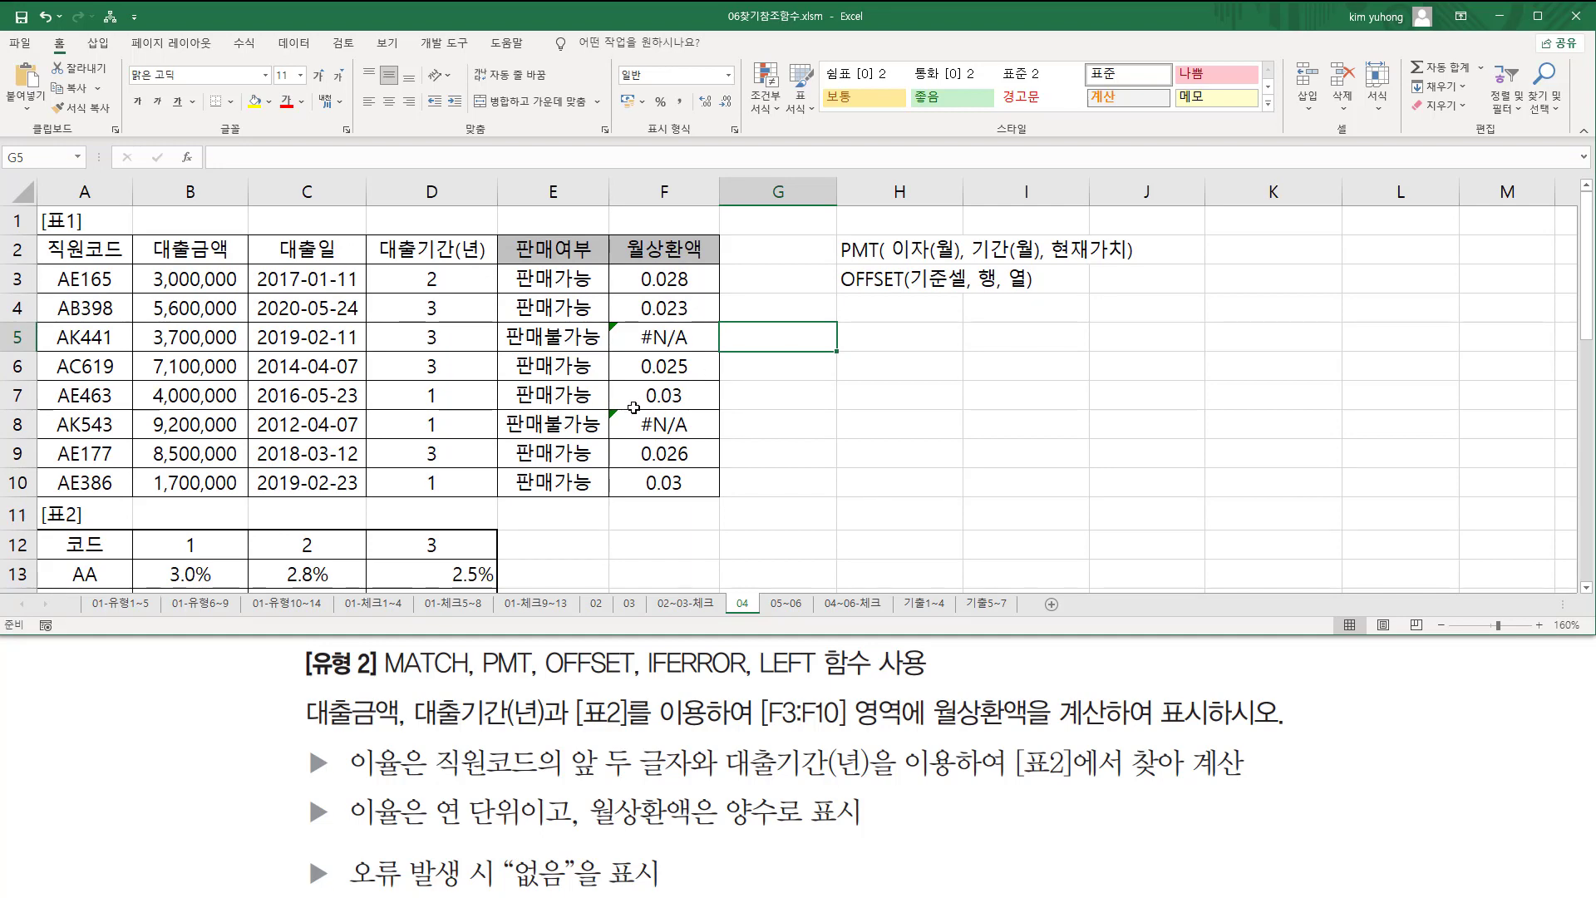
- Return to F3 and reread the task's requirement to calculate 월상환액
{"action": "key", "text": "Left"}
{"action": "key", "text": "Up"}
{"action": "key", "text": "Up"}
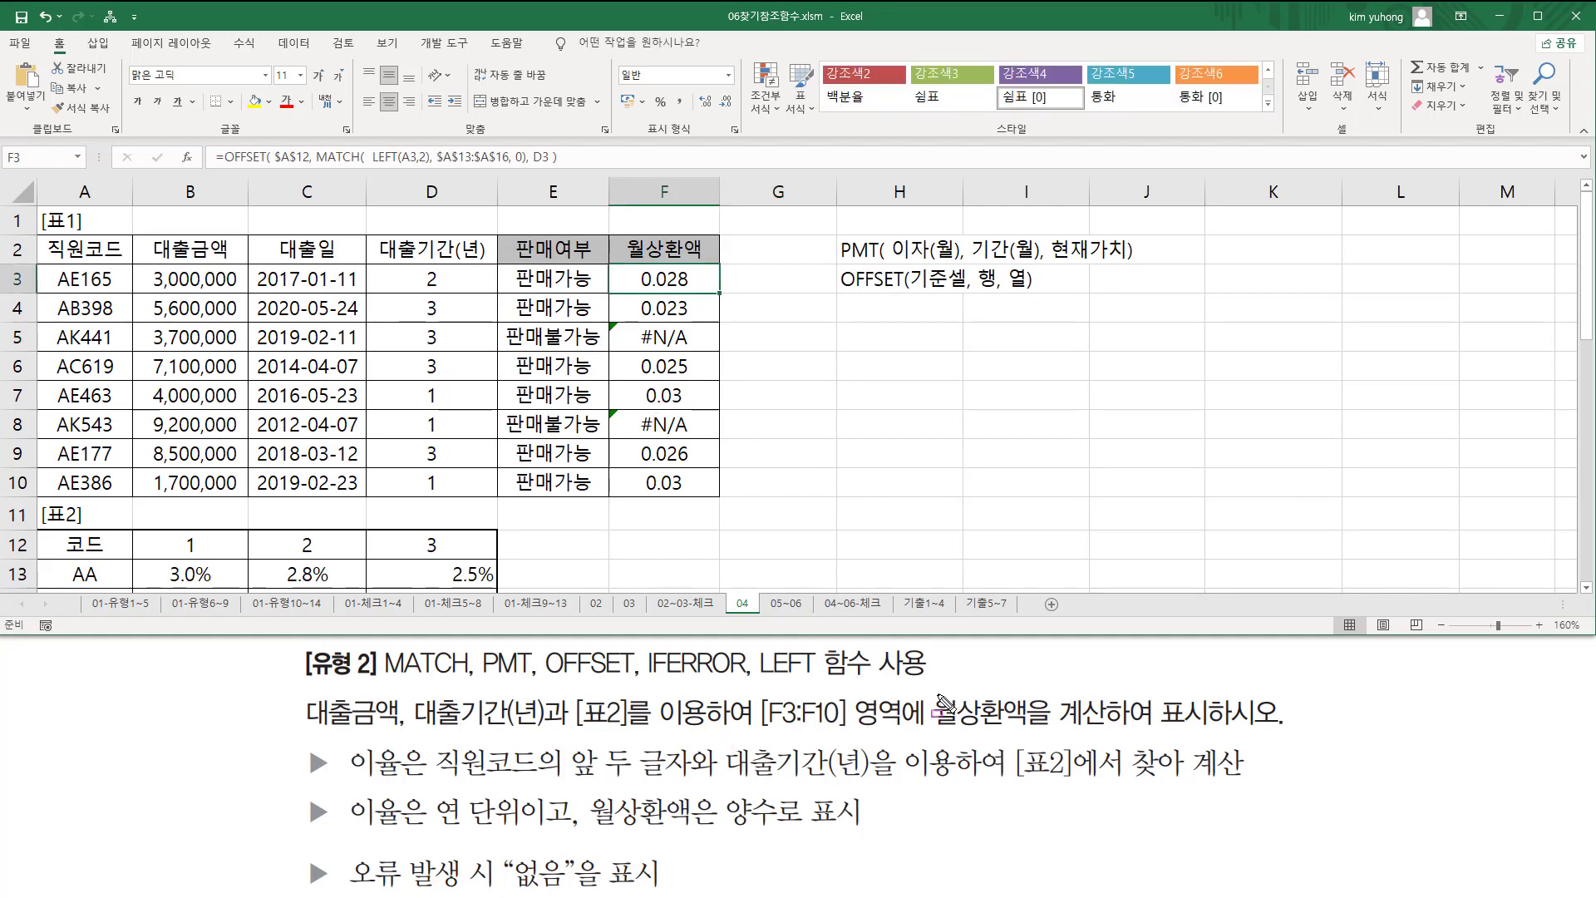
{"action": "mouse_move", "coordinate": [933, 689]}
{"action": "left_mouse_down"}
{"action": "mouse_move", "coordinate": [1033, 741]}
{"action": "mouse_move", "coordinate": [1203, 731]}
{"action": "left_mouse_up"}
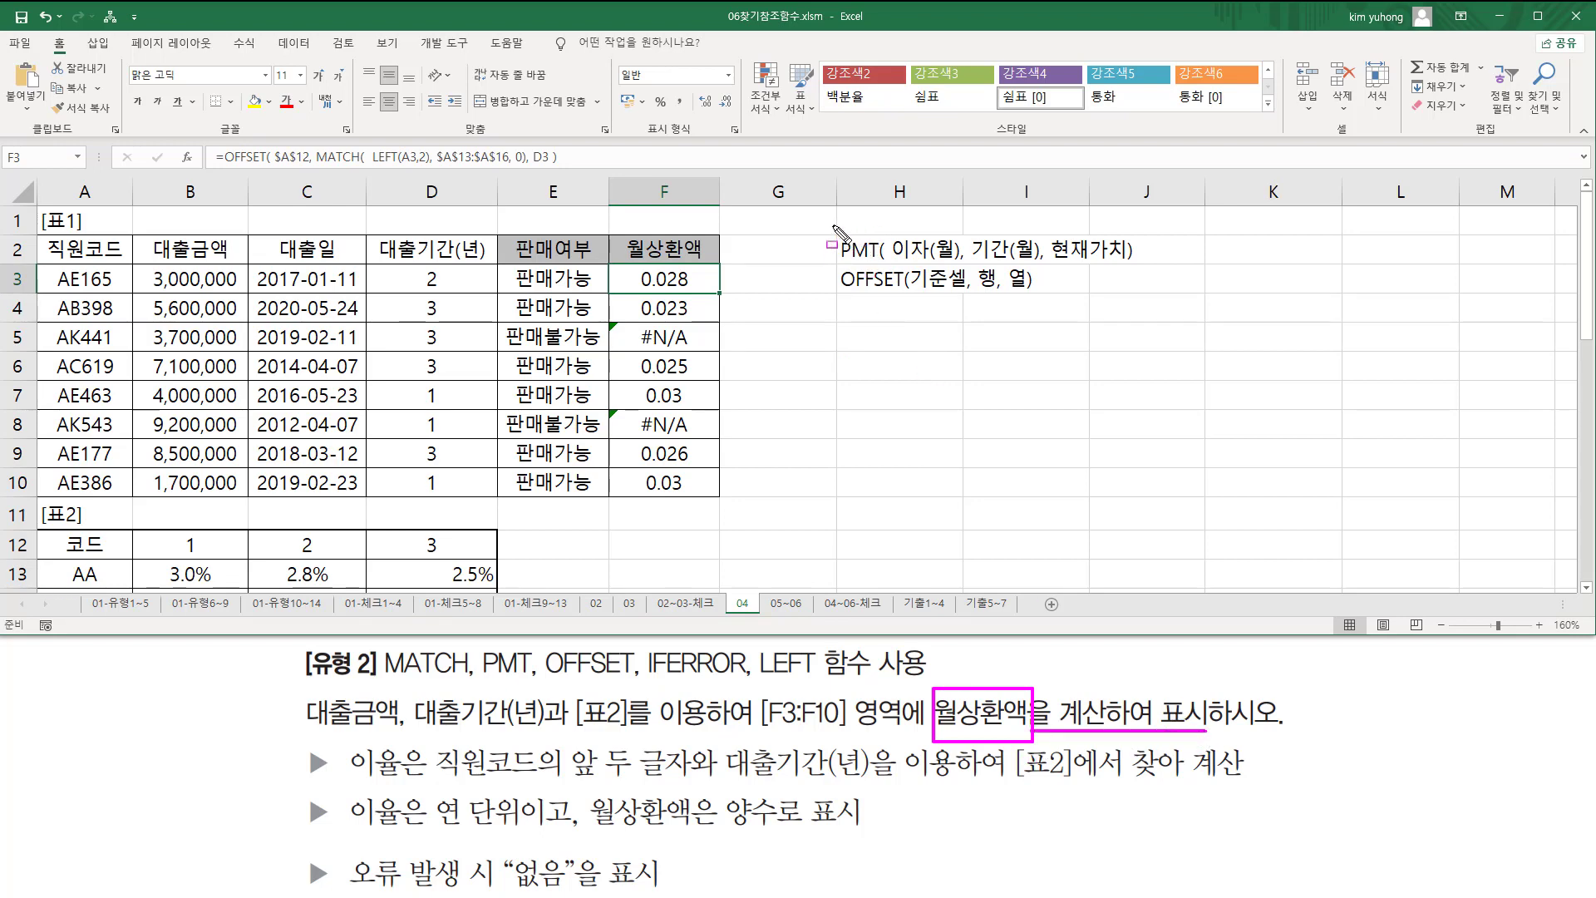
- Review the PMT argument notes for monthly interest, months and present value against 대출기간 in D3 and 대출금액 in B3
{"action": "left_click_drag", "start_coordinate": [834, 228], "coordinate": [1162, 269]}
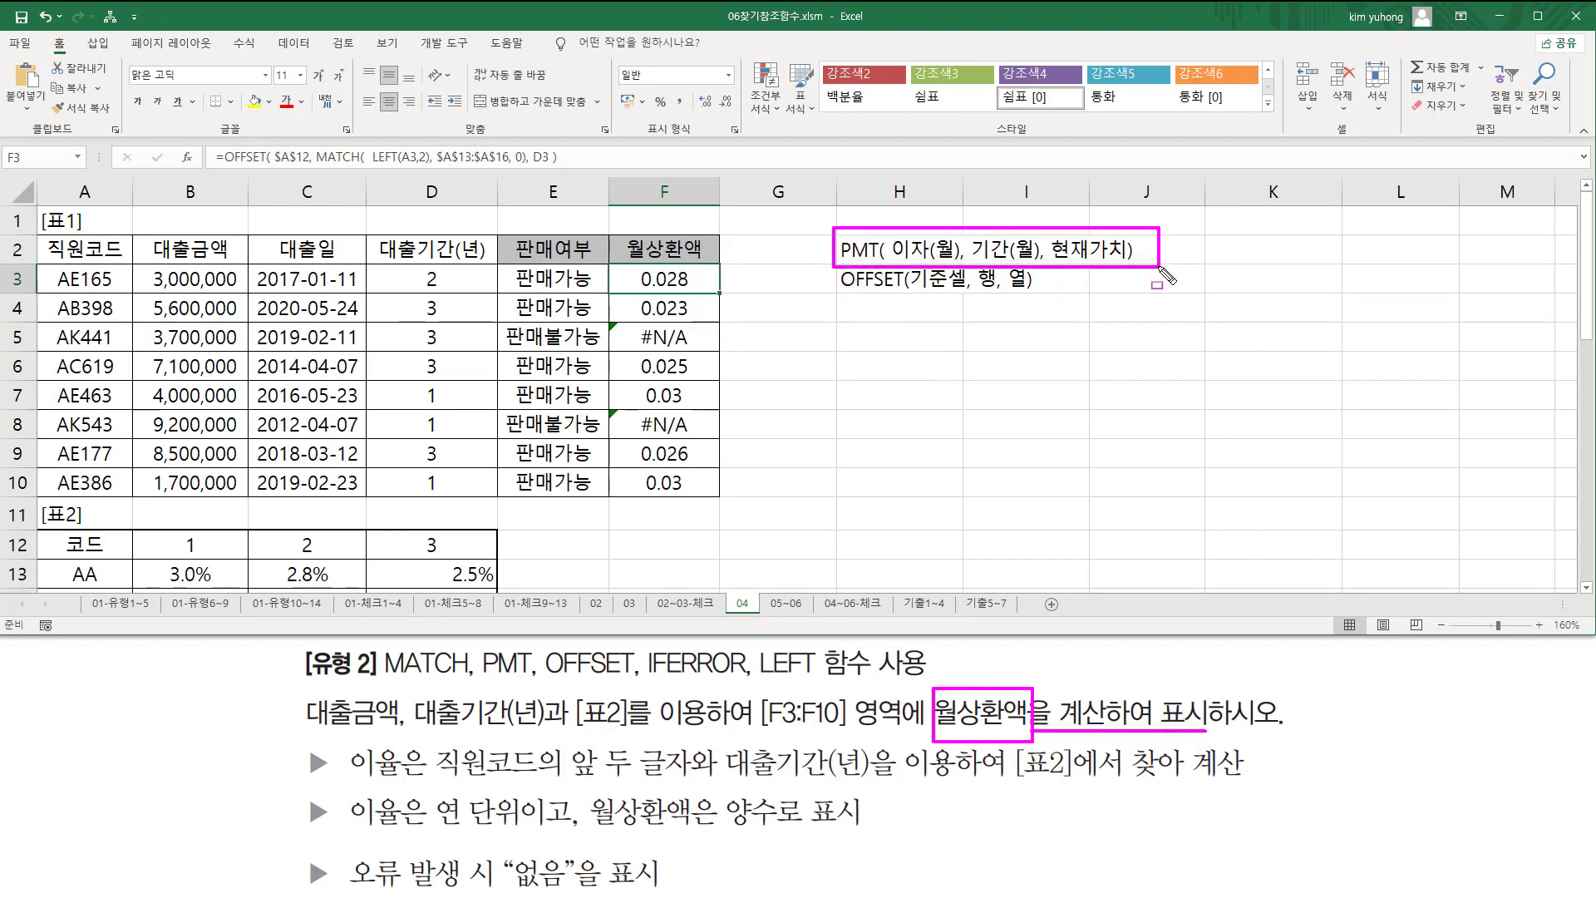
{"action": "left_click_drag", "start_coordinate": [893, 260], "coordinate": [952, 260]}
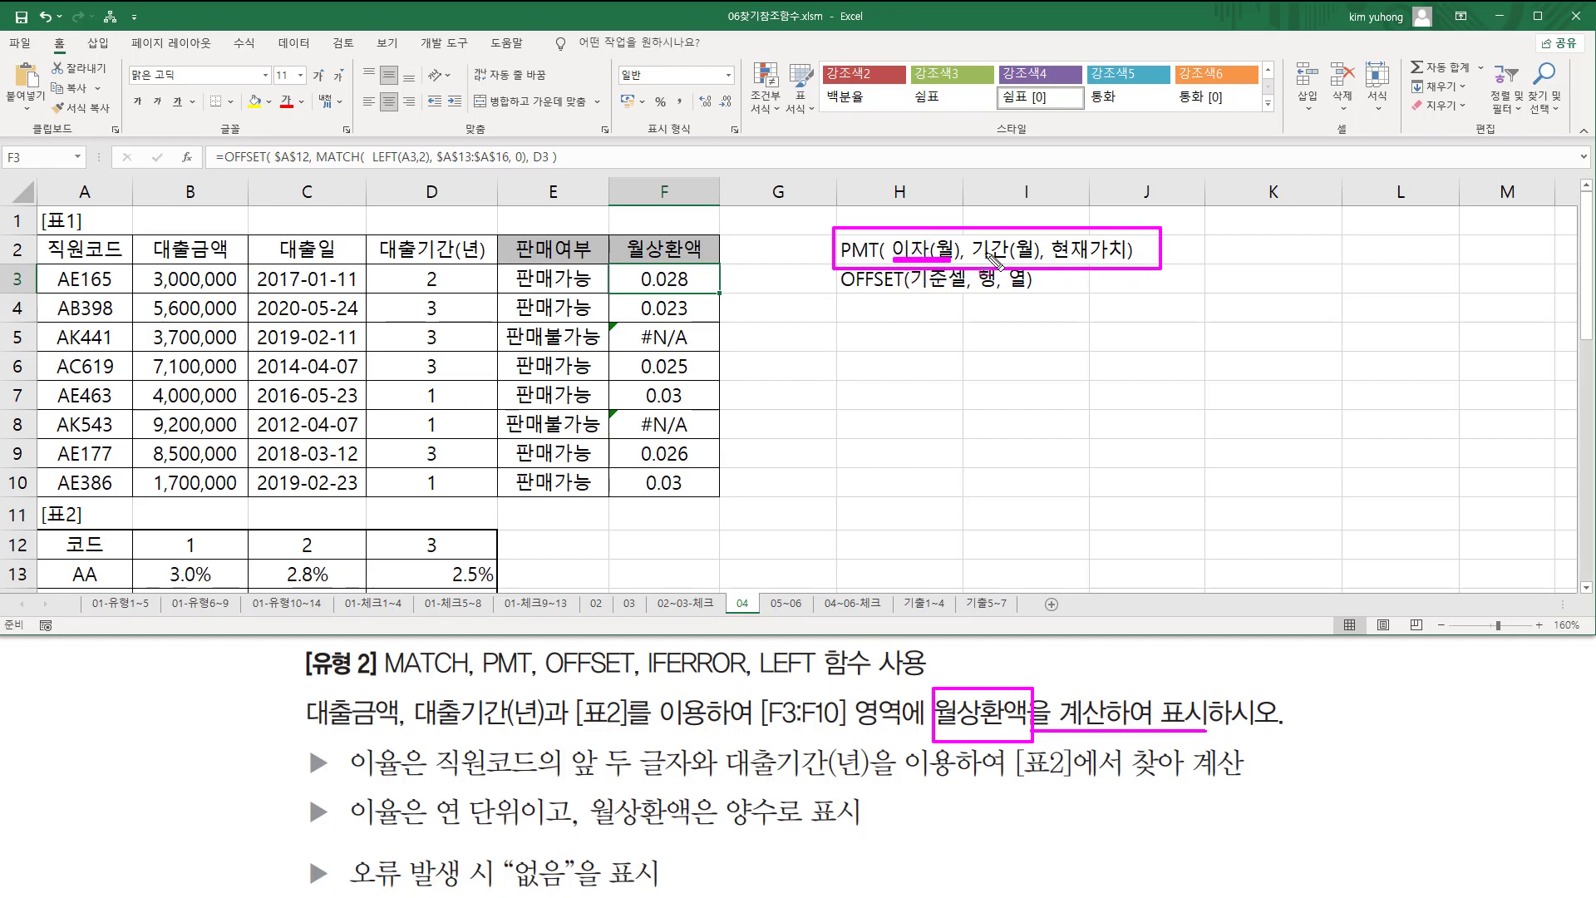
{"action": "left_click_drag", "start_coordinate": [973, 260], "coordinate": [1034, 261]}
{"action": "left_click_drag", "start_coordinate": [418, 270], "coordinate": [443, 290]}
{"action": "left_click_drag", "start_coordinate": [1053, 260], "coordinate": [1140, 260]}
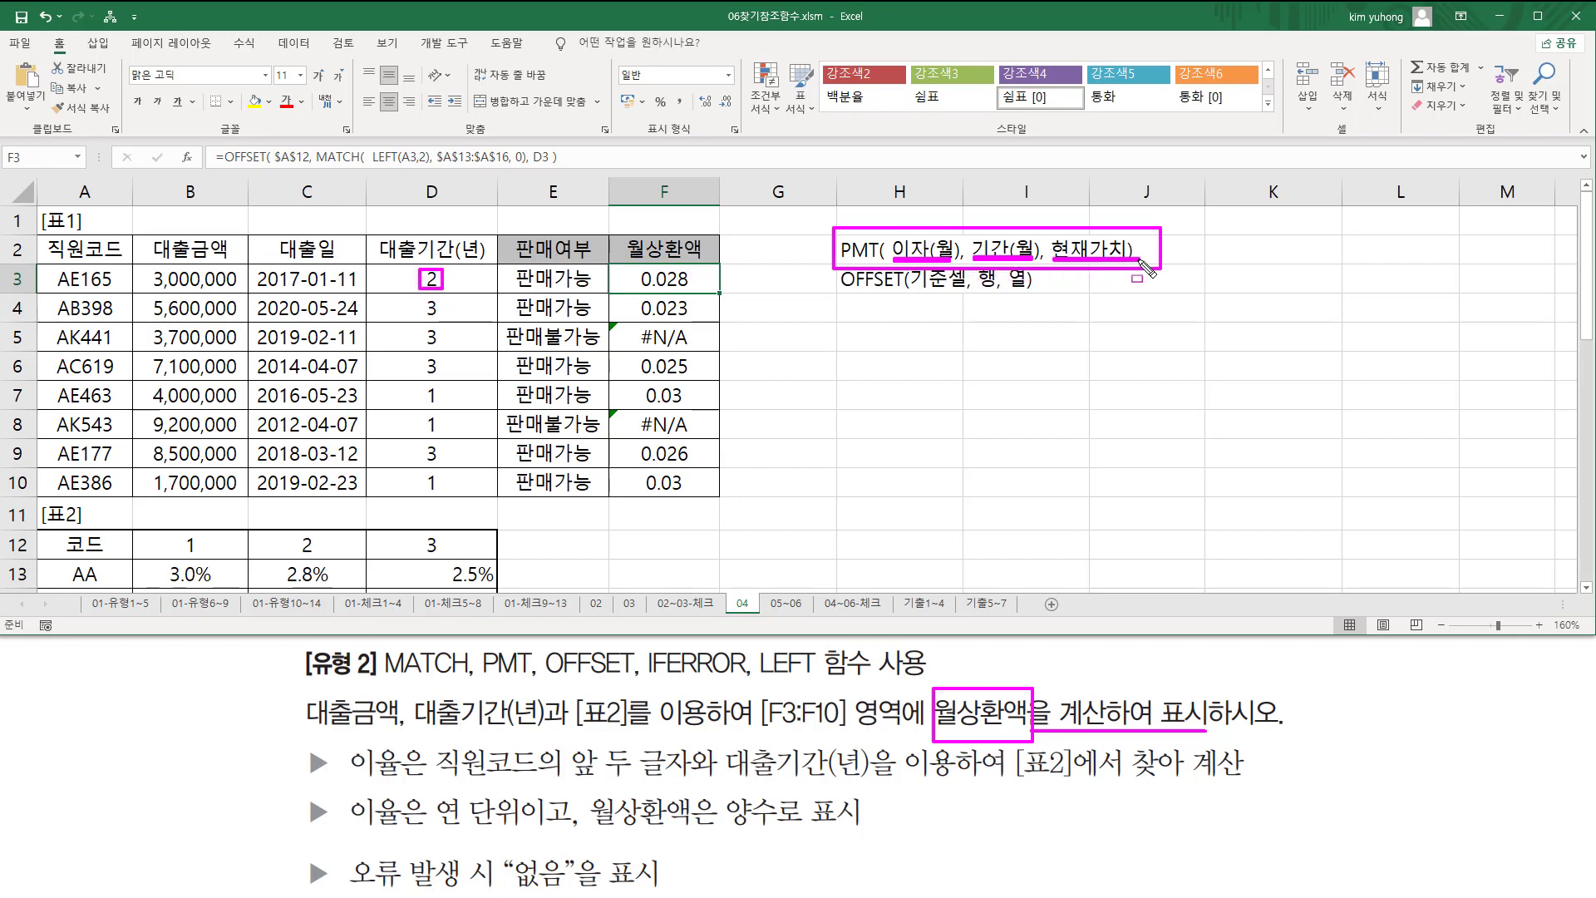
{"action": "left_click_drag", "start_coordinate": [151, 266], "coordinate": [235, 289]}
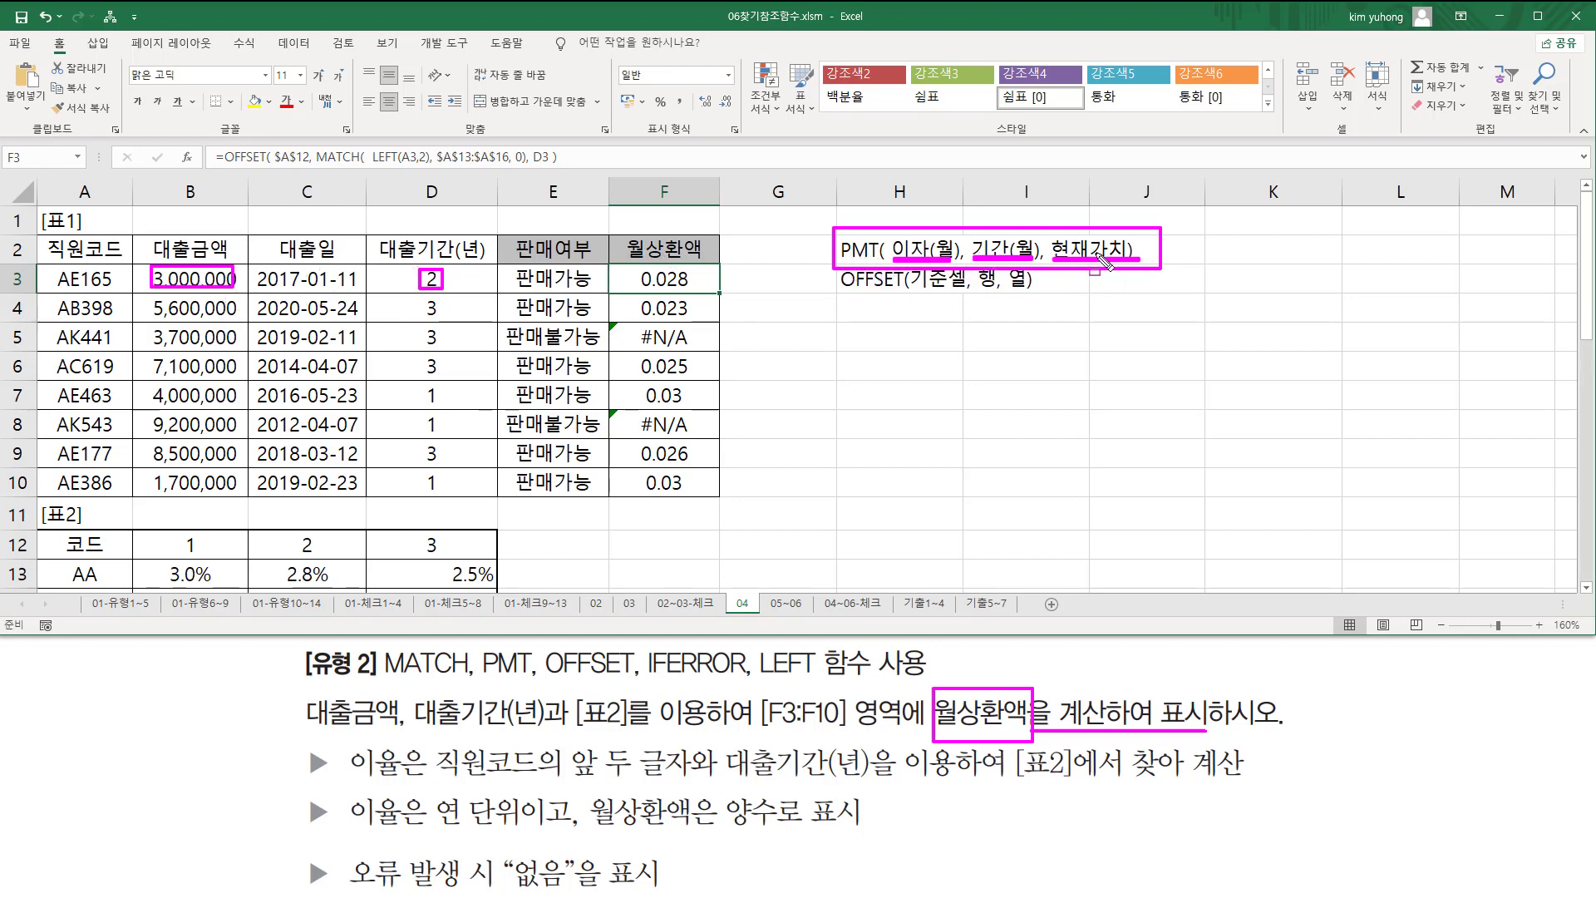
{"action": "key", "text": "Escape"}
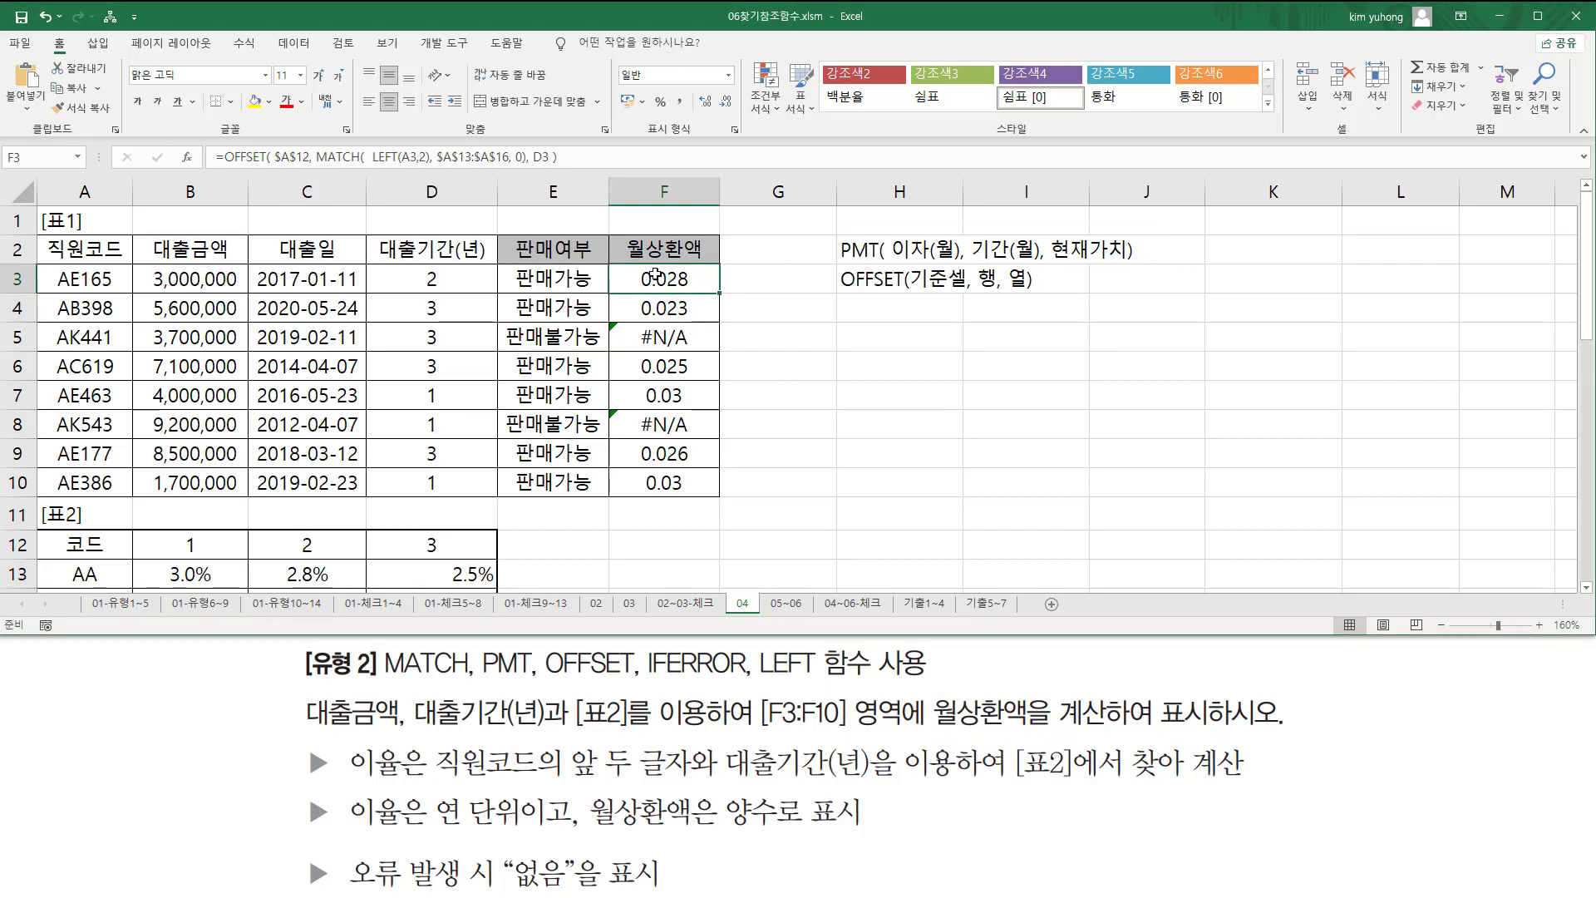
- Cut the OFFSET expression out of the F3 formula and begin a PMT function in its place
{"action": "double_click", "coordinate": [656, 275]}
{"action": "left_click_drag", "start_coordinate": [418, 276], "coordinate": [1088, 280]}
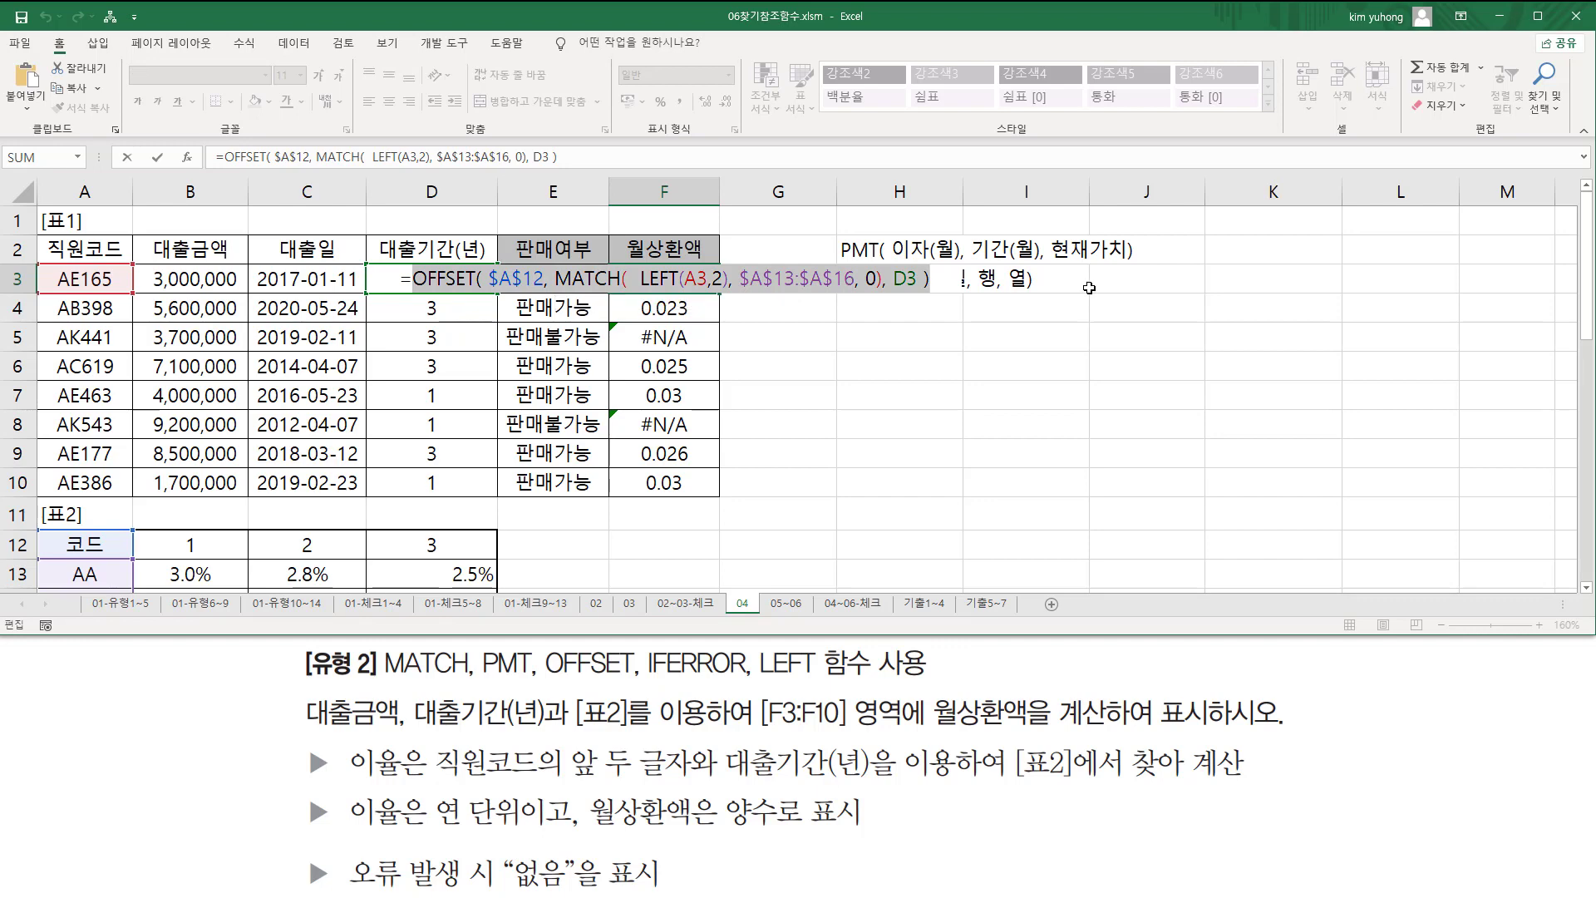
{"action": "key", "text": "ctrl+x"}
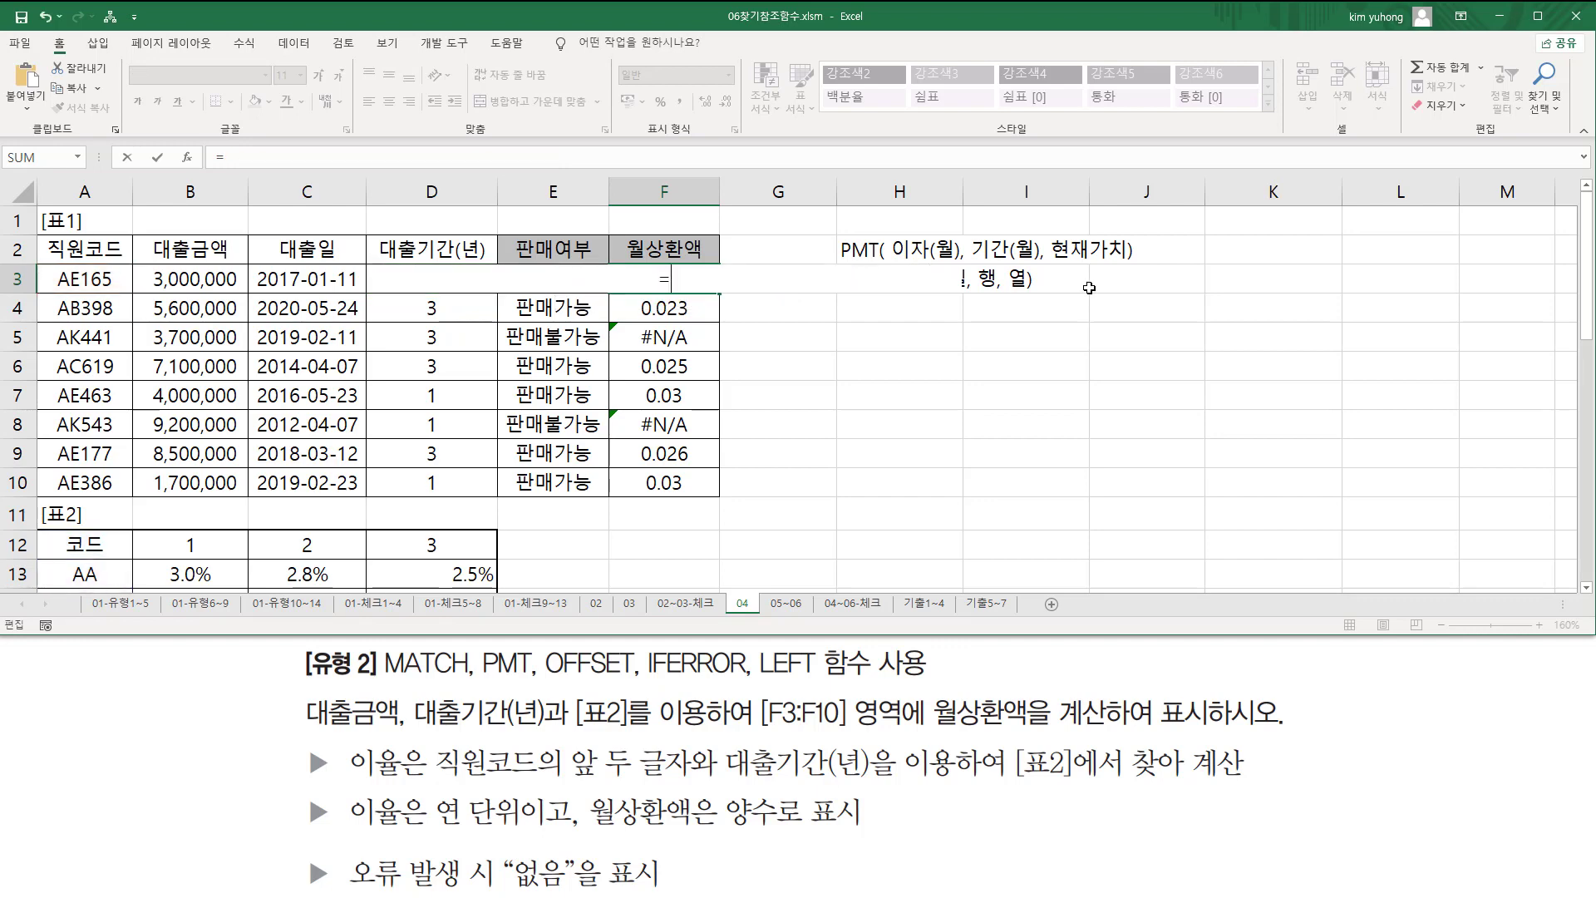
{"action": "type", "text": "PMT"}
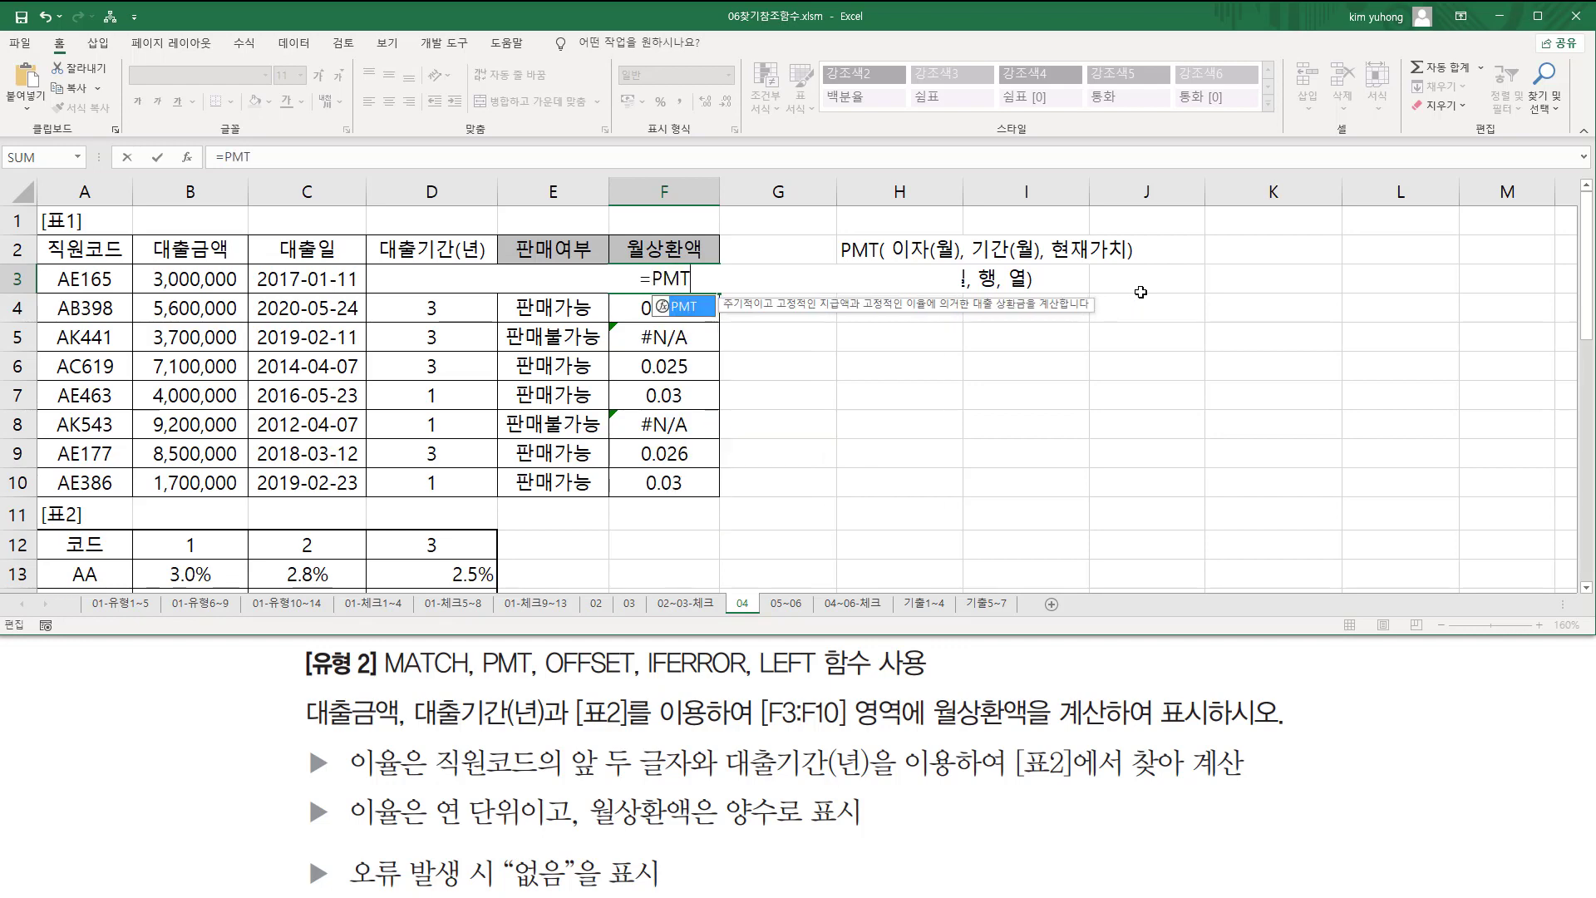
{"action": "type", "text": "("}
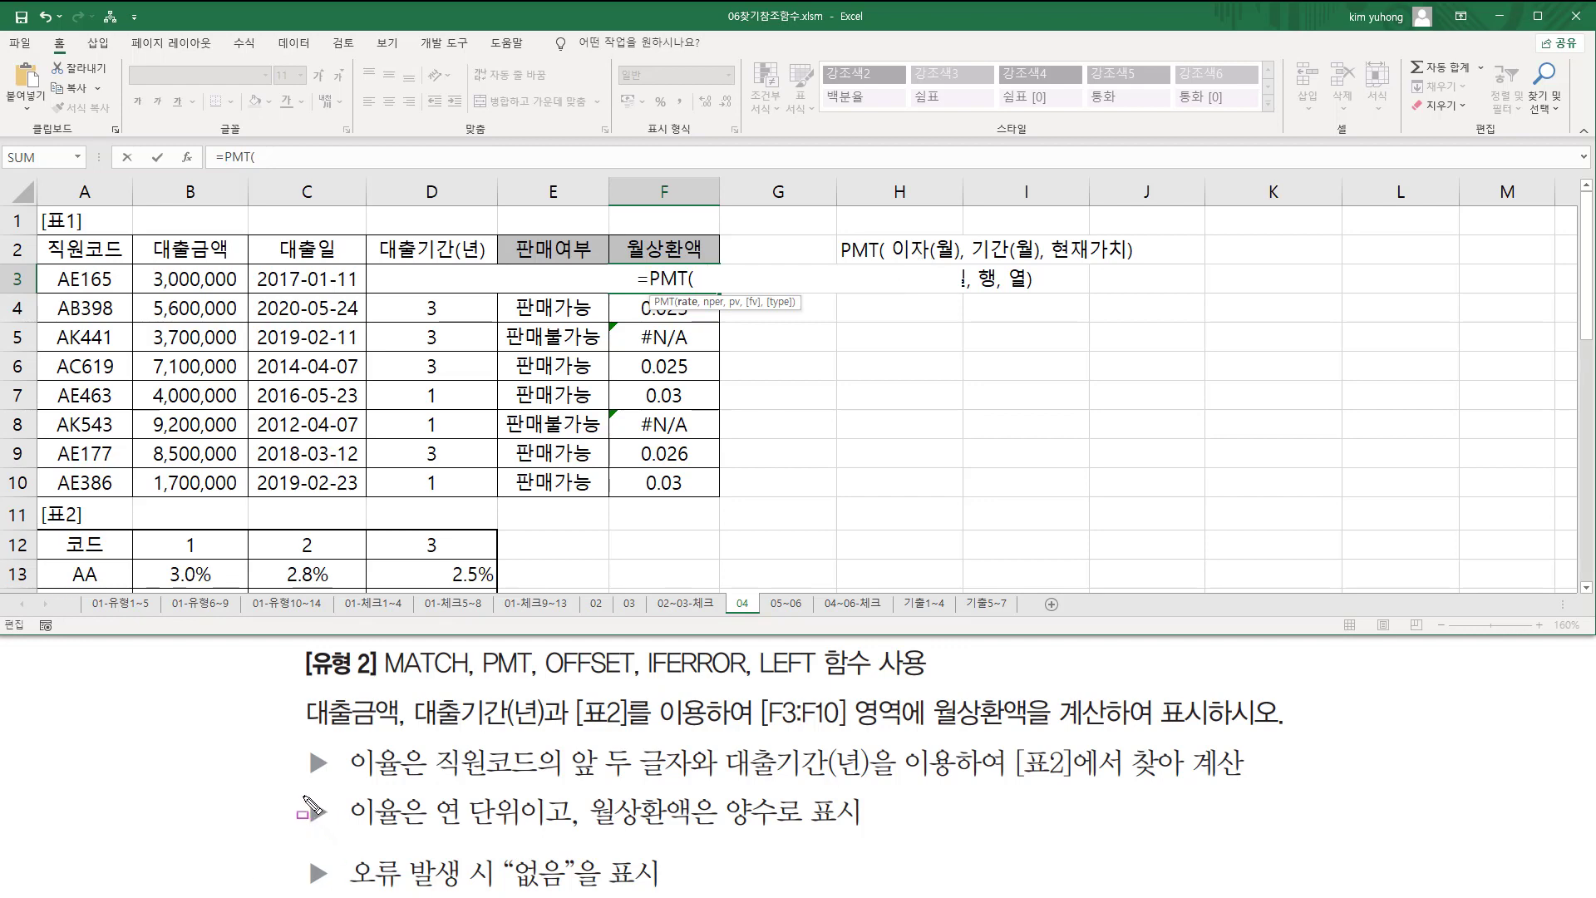
- Insert the cut OFFSET lookup as PMT's rate argument in F3 and divide the annual rate by 12
{"action": "left_click_drag", "start_coordinate": [303, 797], "coordinate": [323, 830]}
{"action": "left_click_drag", "start_coordinate": [431, 791], "coordinate": [523, 829]}
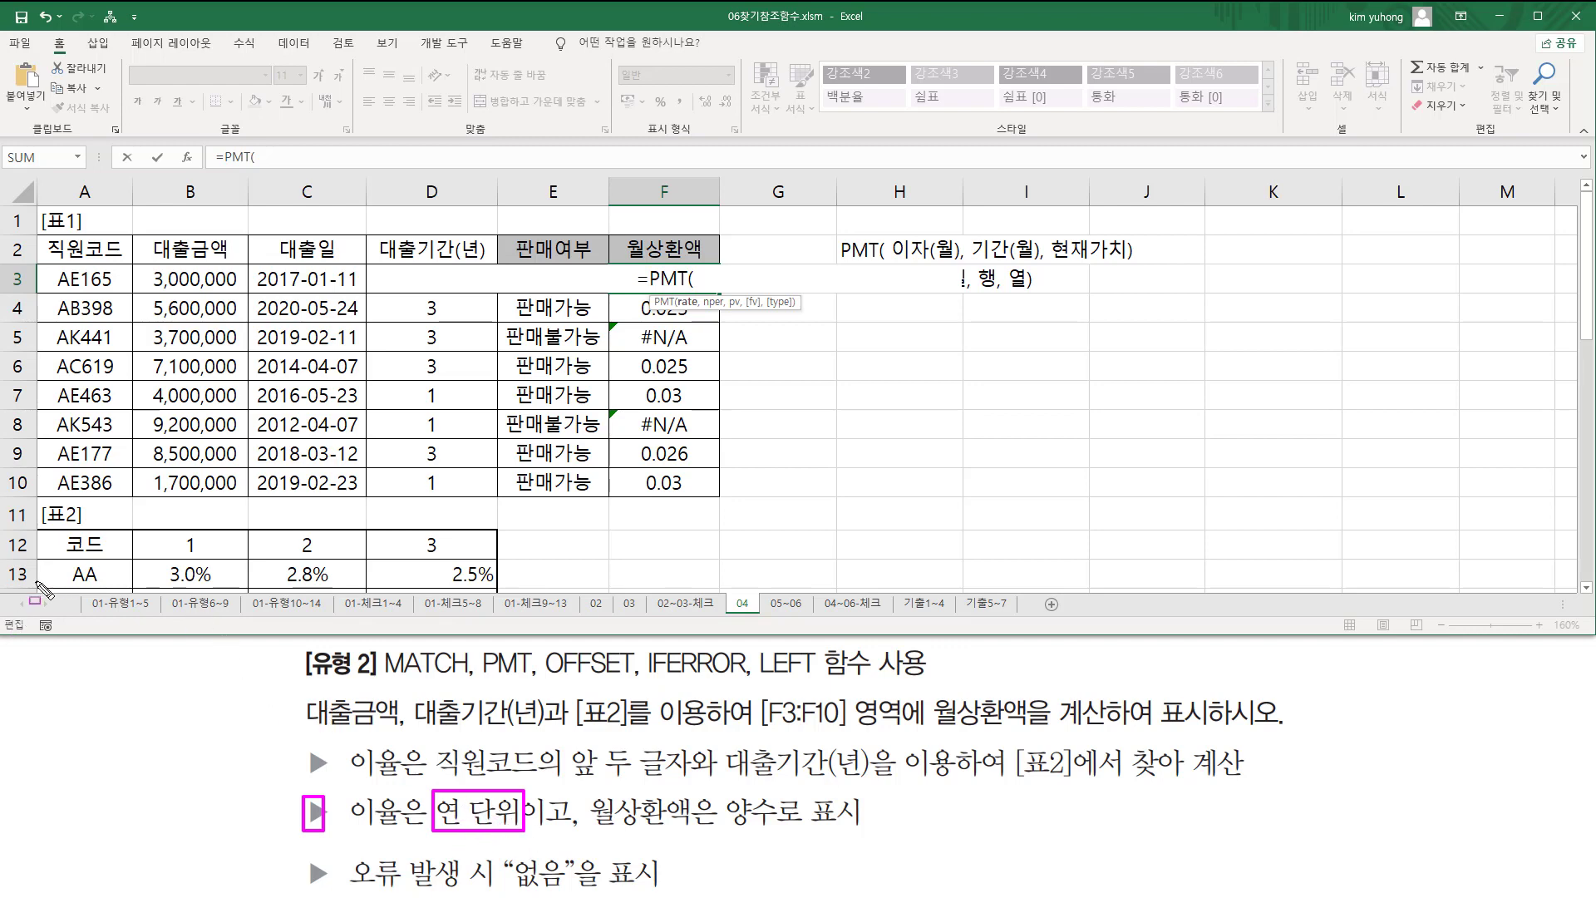
{"action": "left_click_drag", "start_coordinate": [164, 583], "coordinate": [342, 584]}
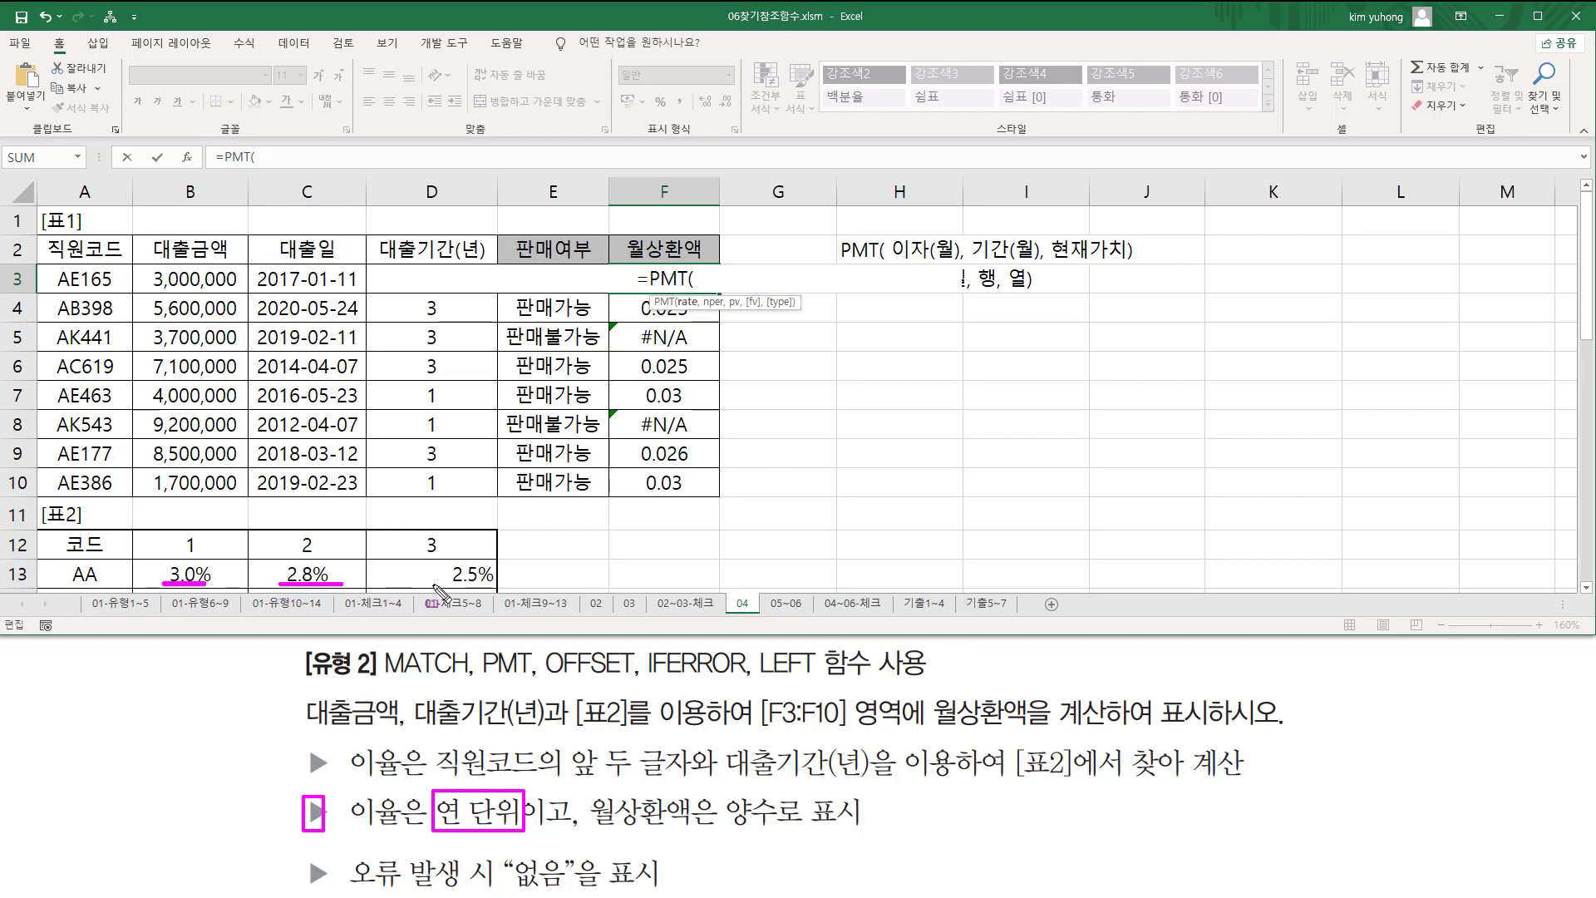
{"action": "left_click_drag", "start_coordinate": [448, 584], "coordinate": [497, 584]}
{"action": "key", "text": "Escape"}
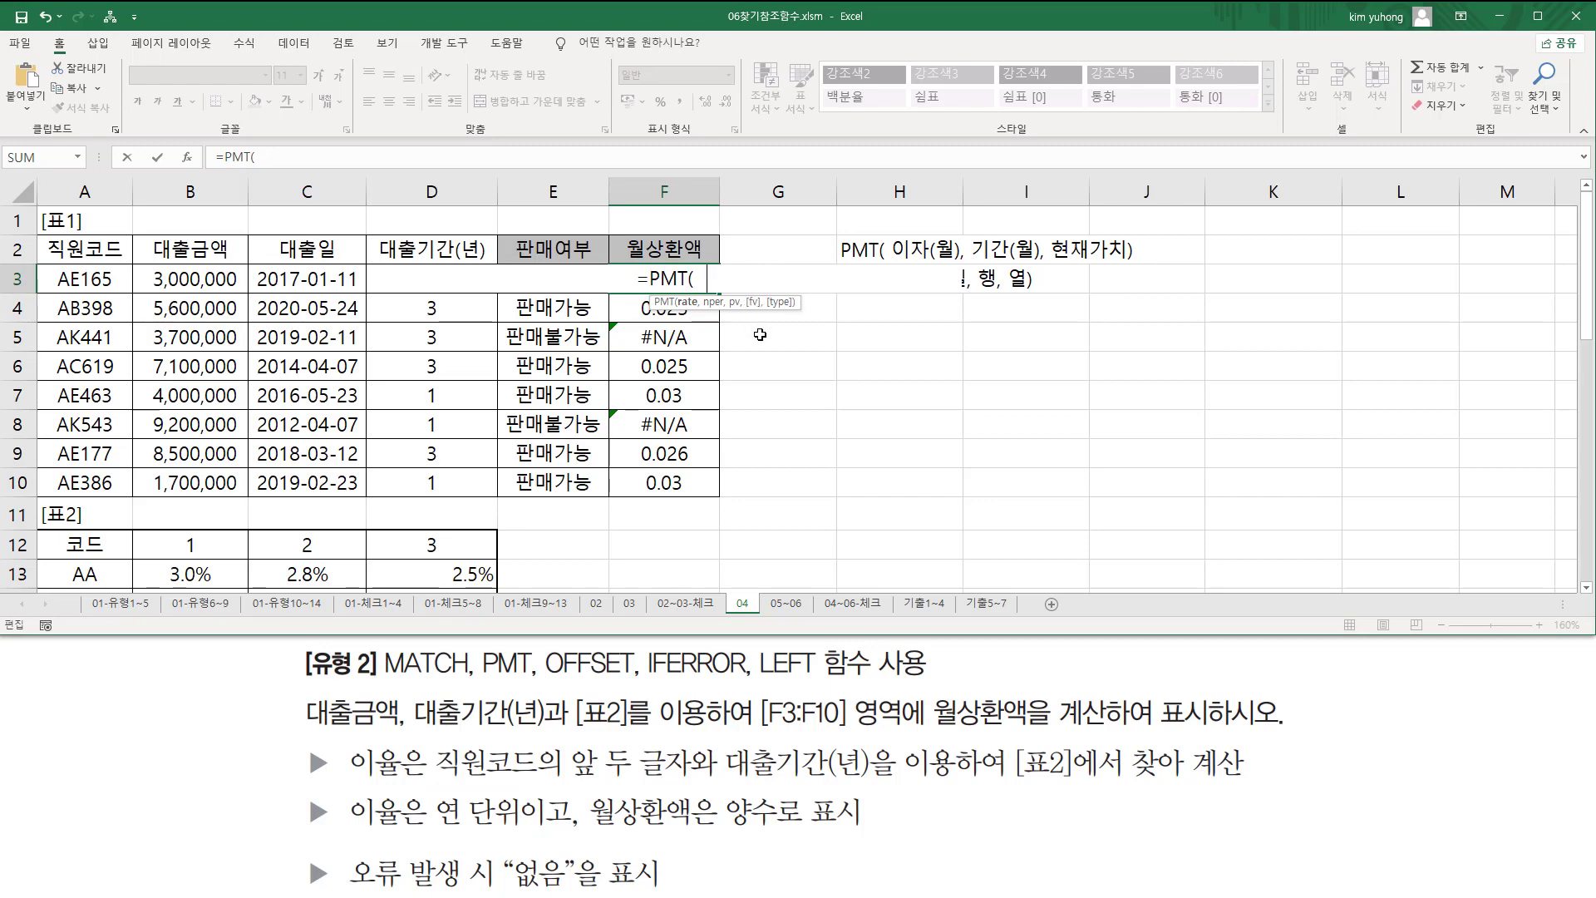
{"action": "key", "text": "ctrl+v"}
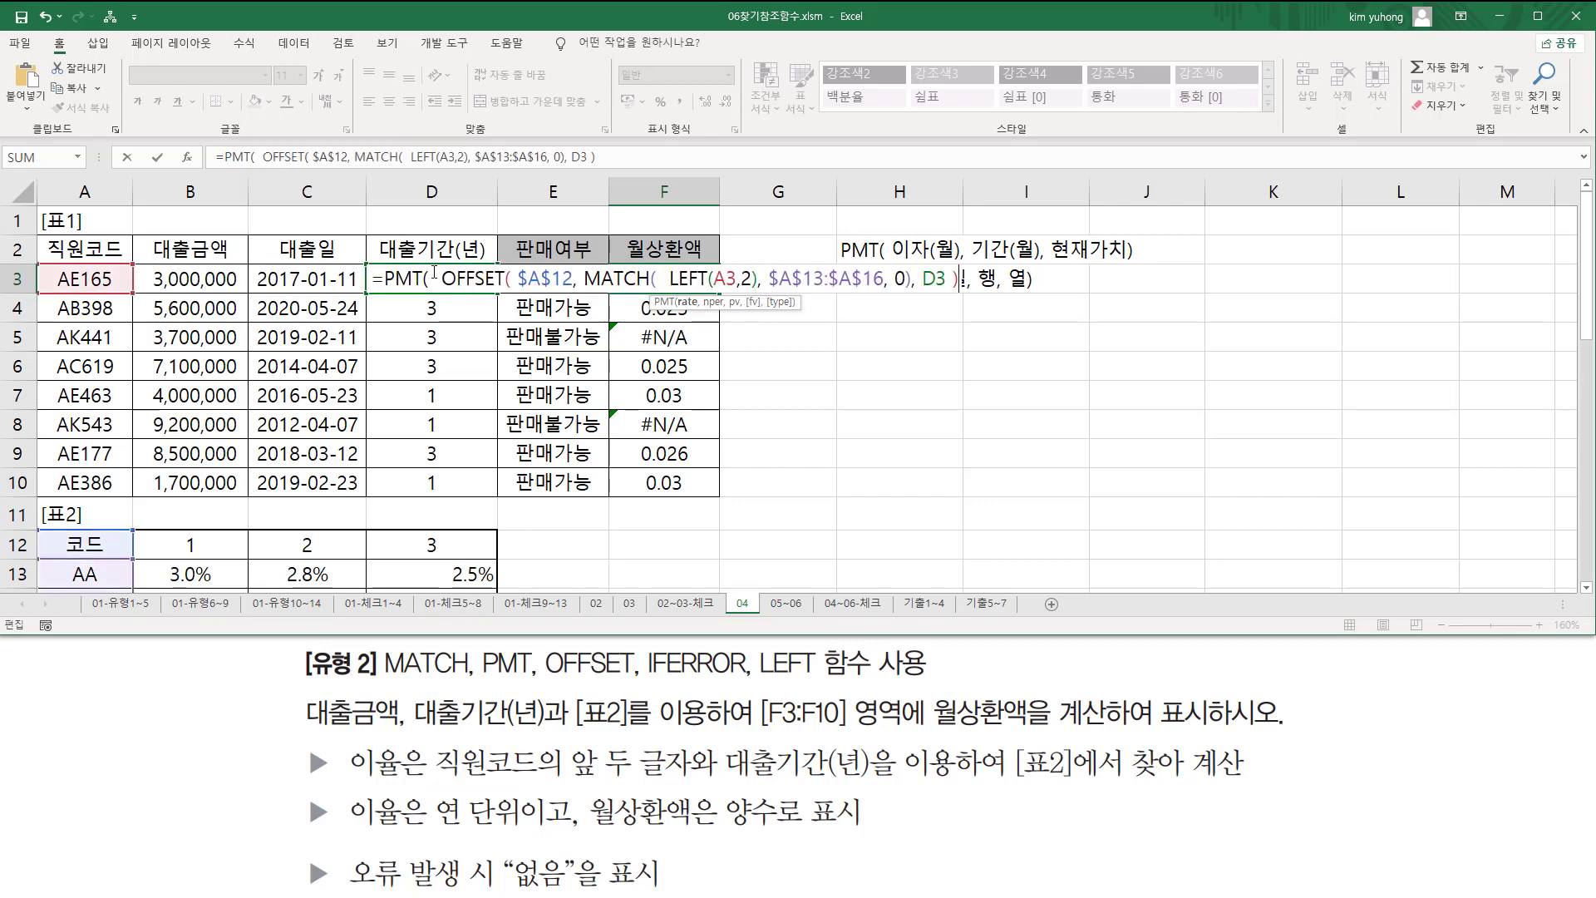
{"action": "left_click_drag", "start_coordinate": [443, 278], "coordinate": [961, 281]}
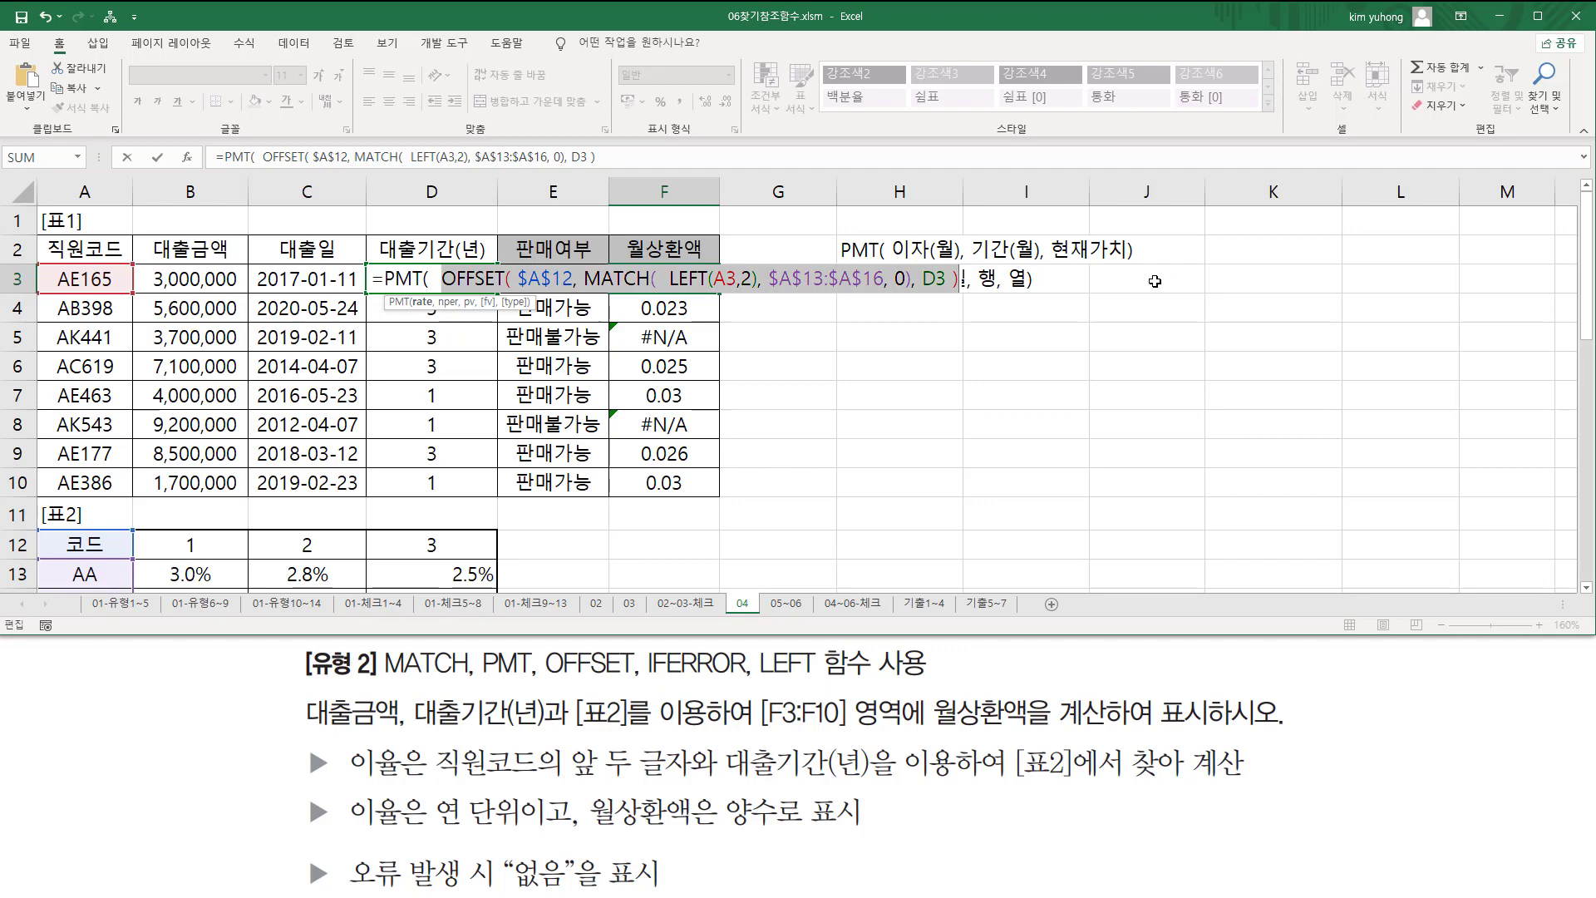
{"action": "left_click", "coordinate": [960, 283]}
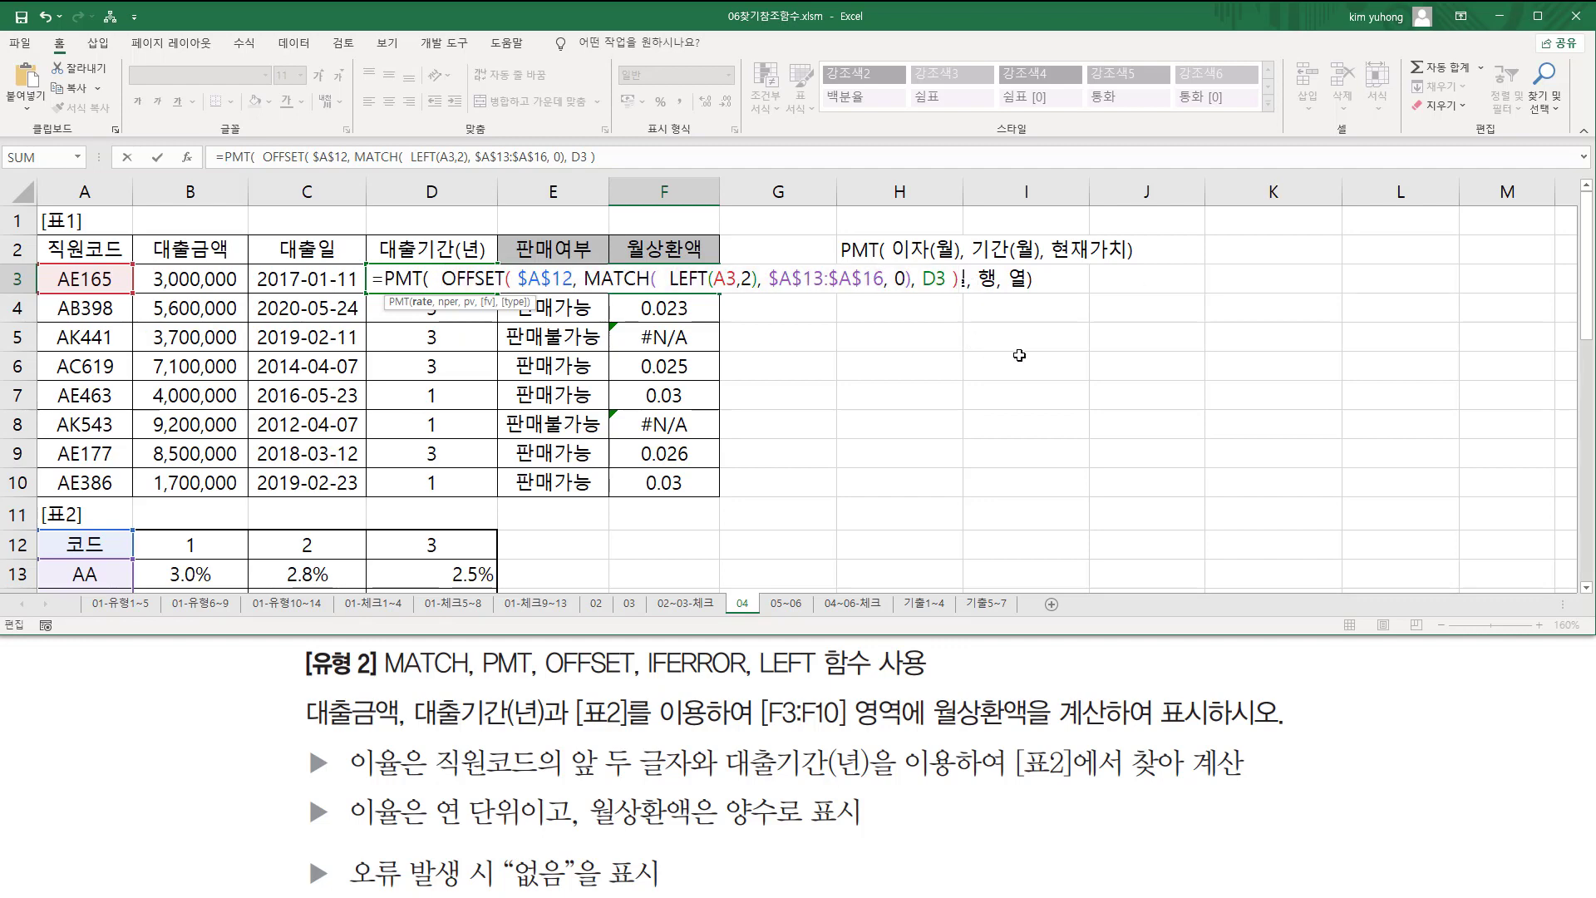
{"action": "type", "text": "/12"}
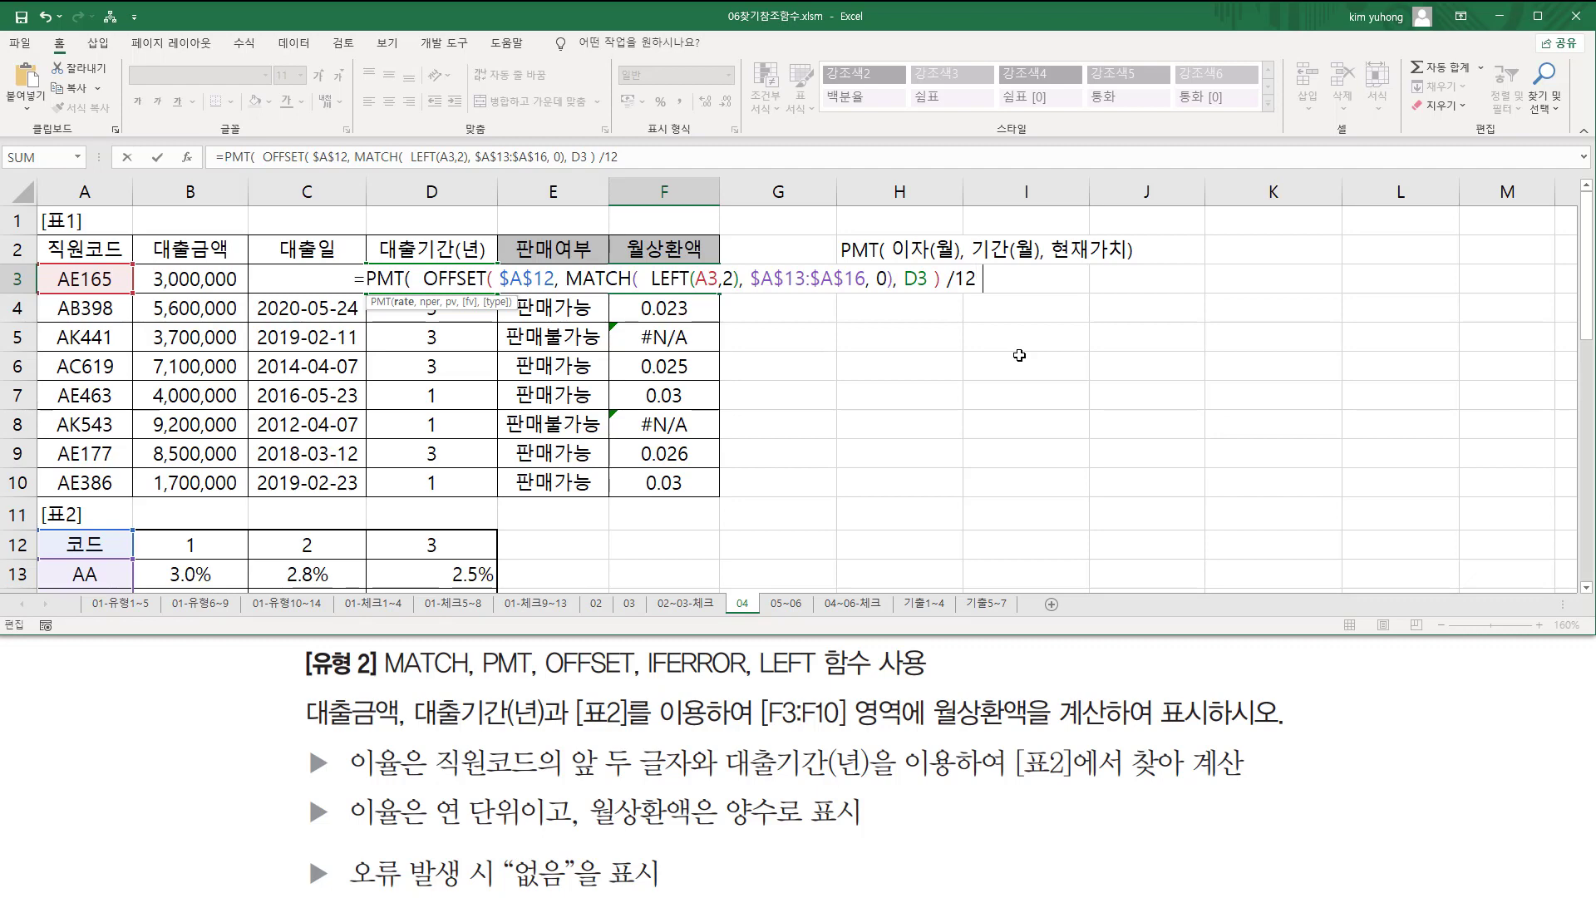
{"action": "type", "text": ","}
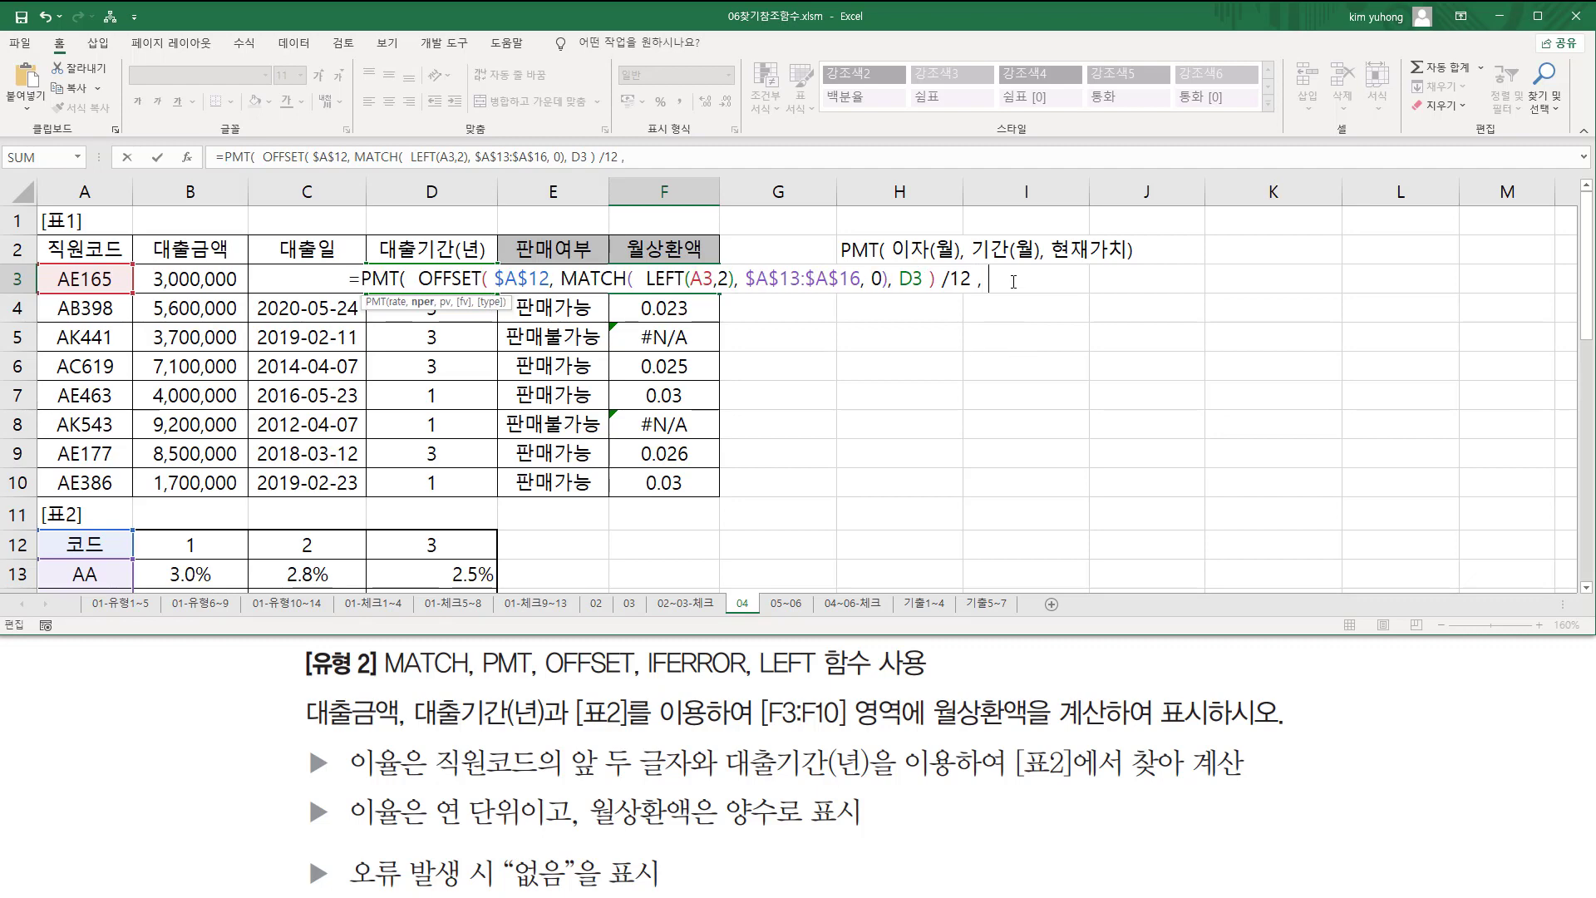
- Enter D3*12 as PMT's period argument in F3 to convert the loan years to months
{"action": "left_click_drag", "start_coordinate": [971, 260], "coordinate": [1037, 274]}
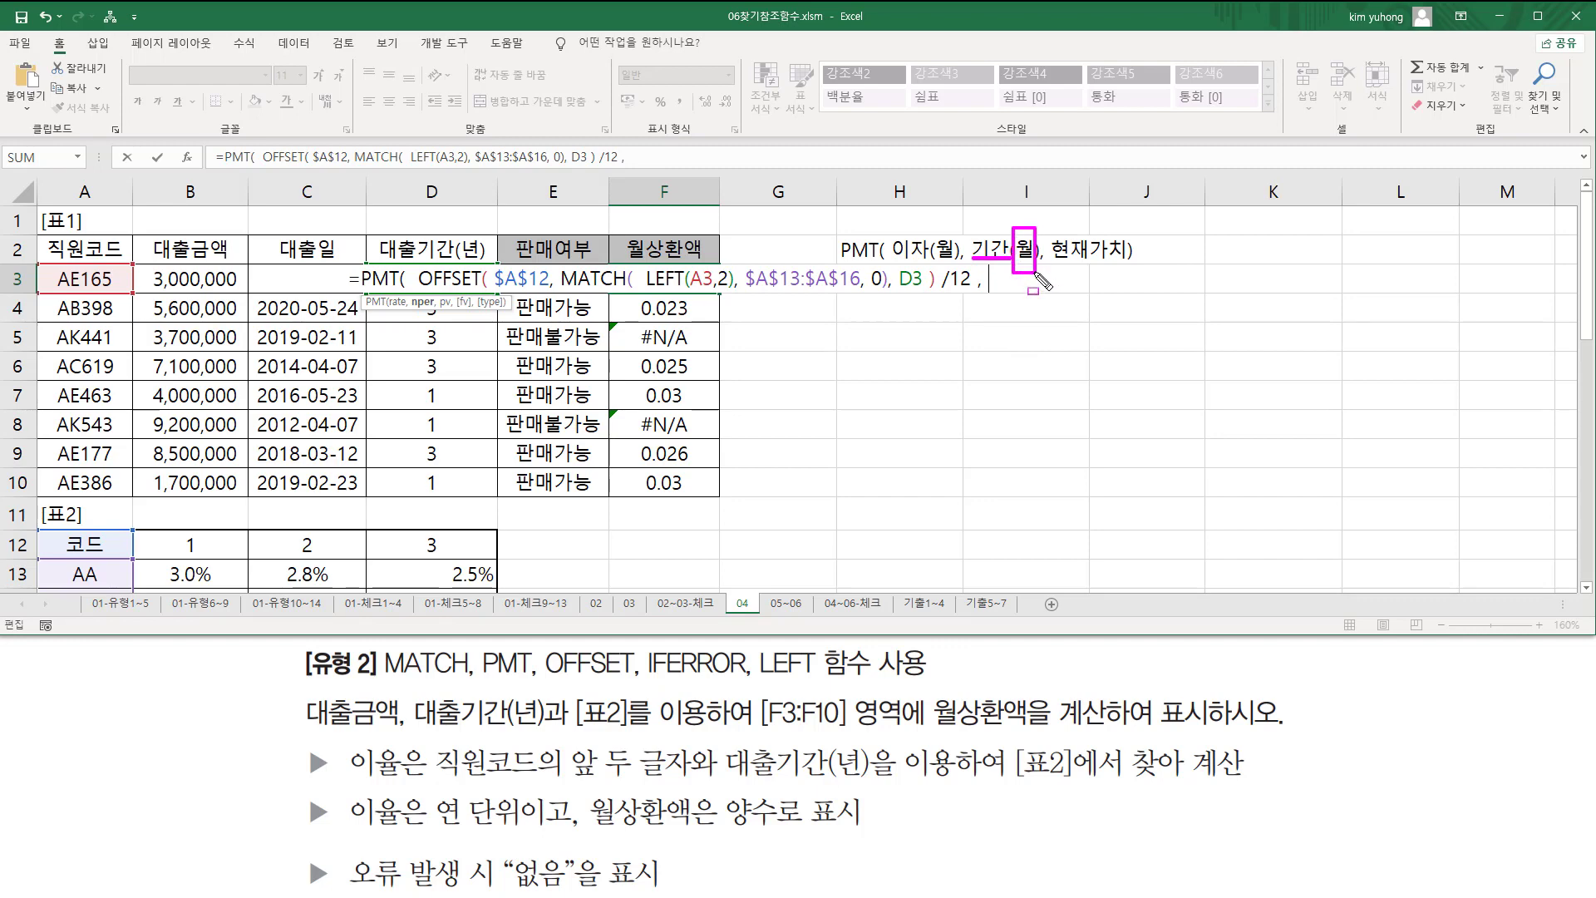
{"action": "left_click_drag", "start_coordinate": [459, 232], "coordinate": [483, 264]}
{"action": "key", "text": "Escape"}
{"action": "type", "text": "D3"}
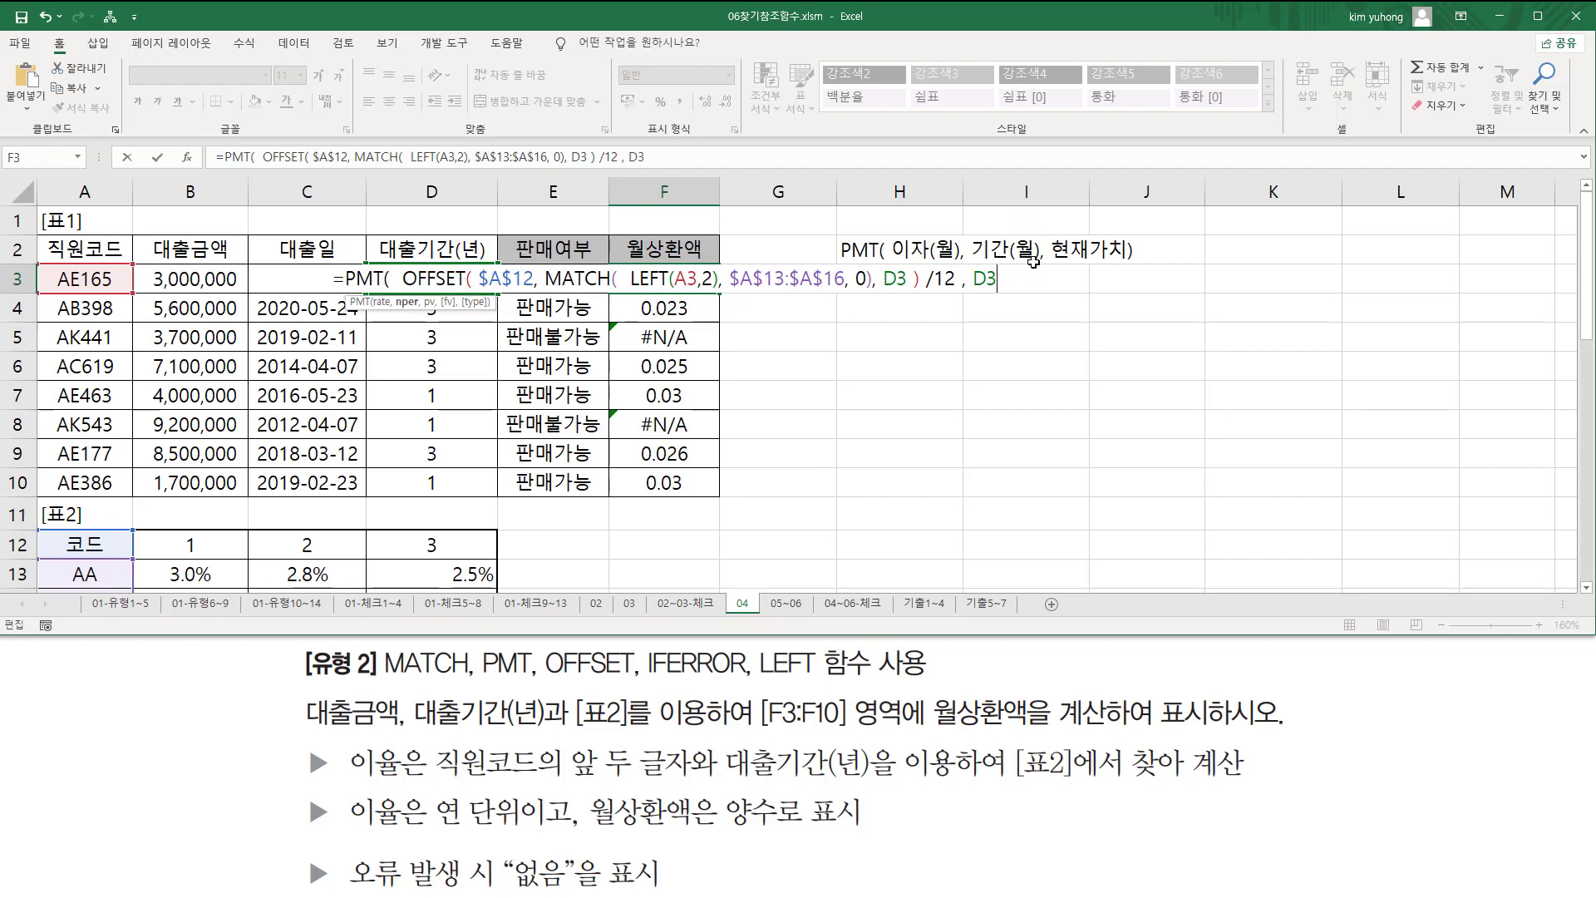
{"action": "type", "text": "*12"}
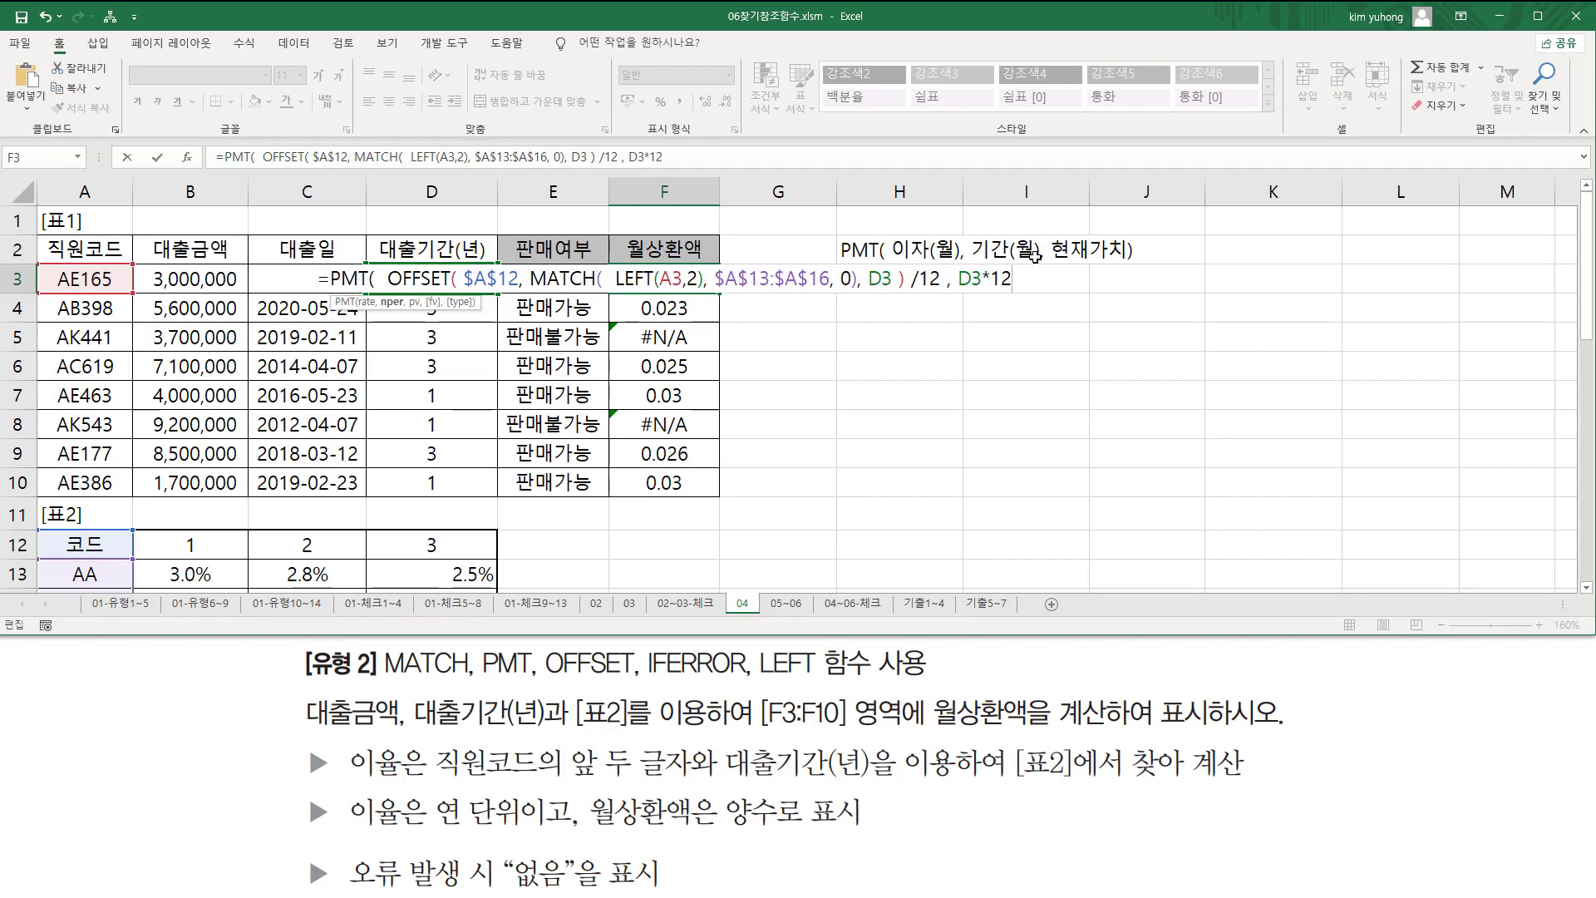
{"action": "type", "text": ","}
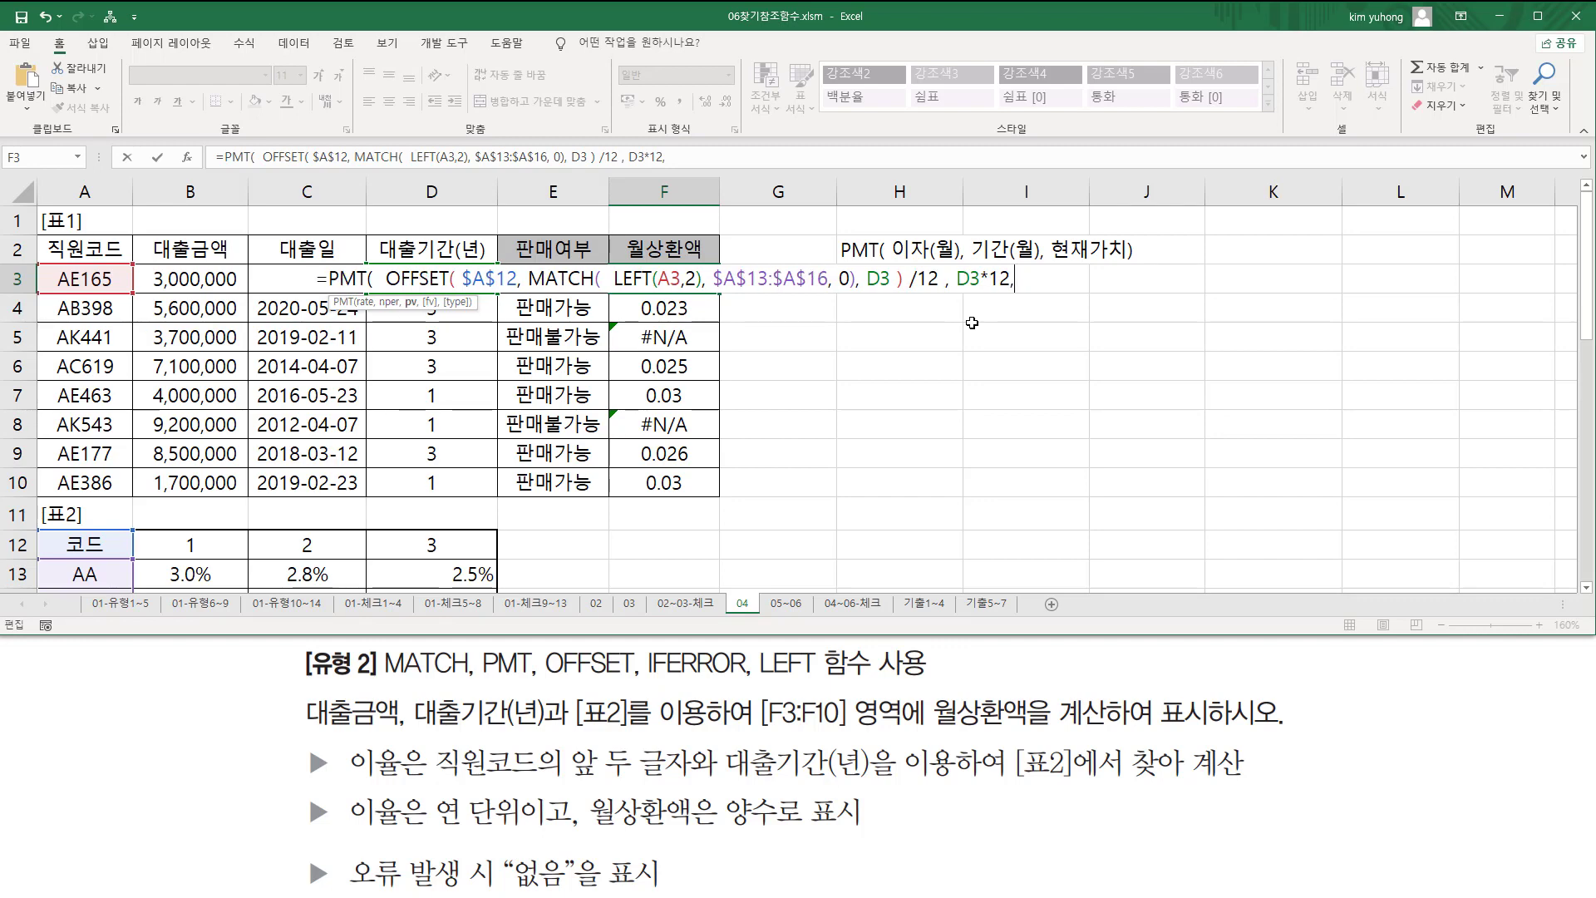
{"action": "key", "text": "BackSpace"}
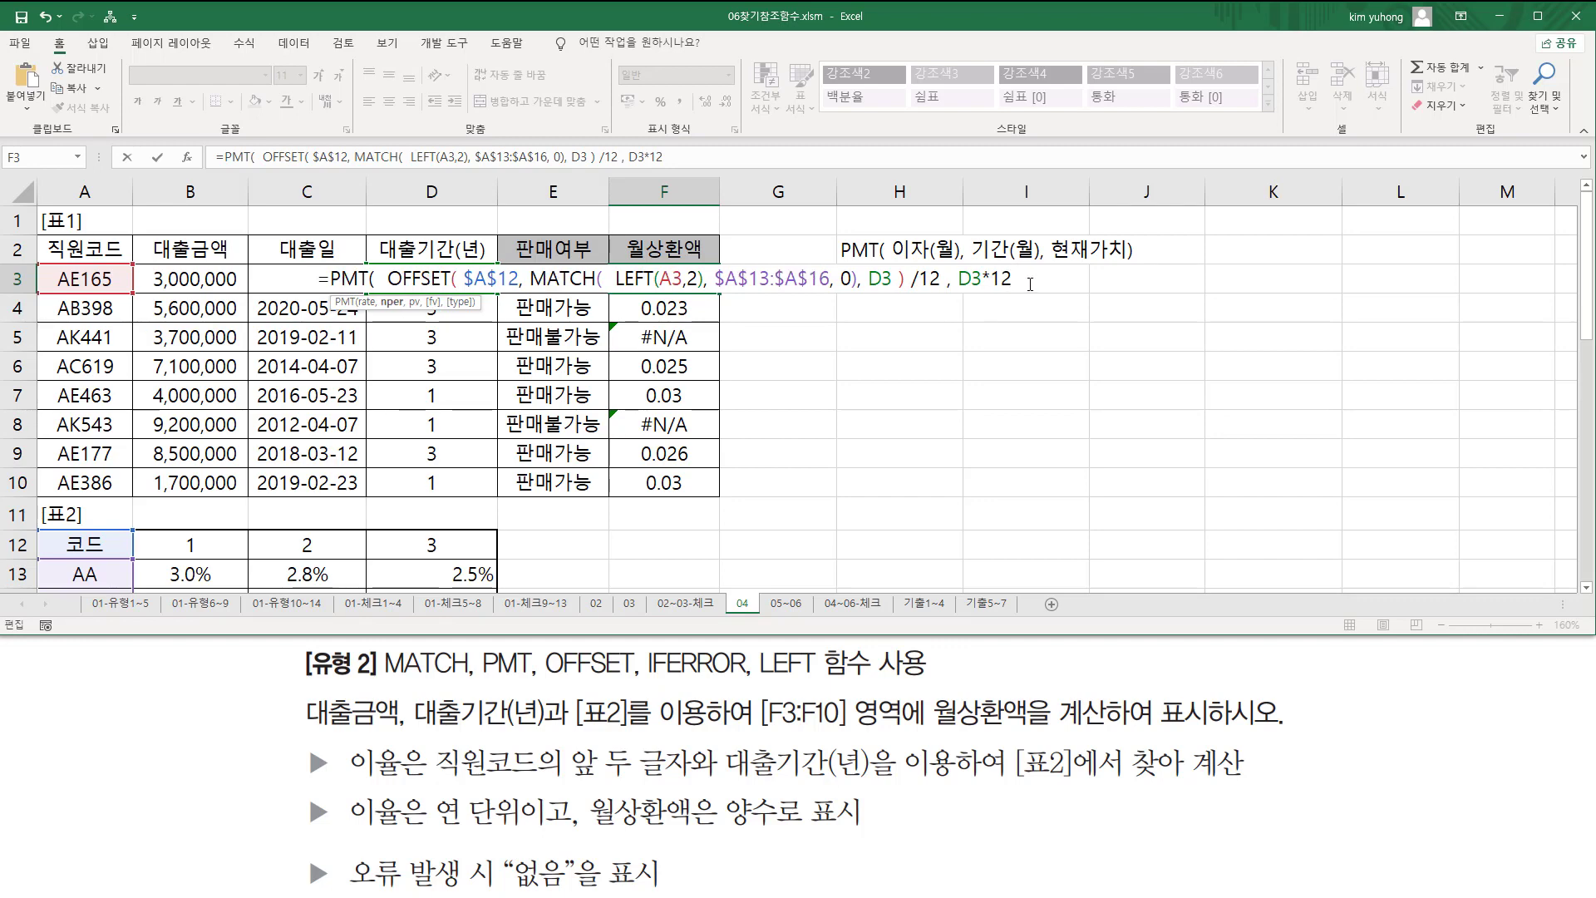
{"action": "type", "text": ","}
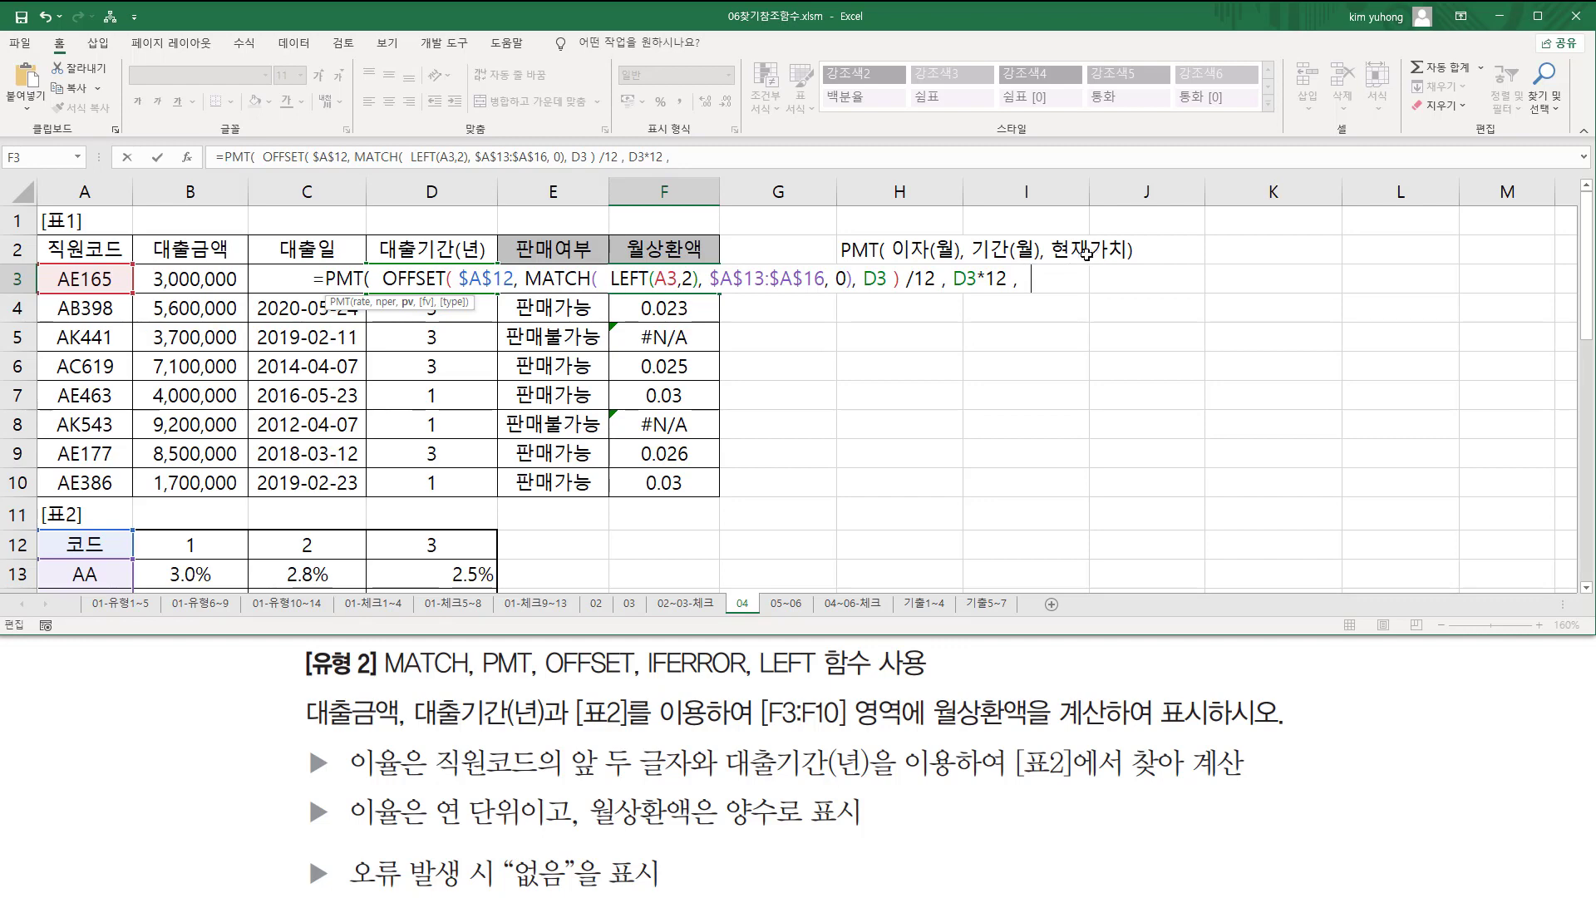
- Complete the F3 PMT formula with B3 as the present value and fill it down to F10
{"action": "left_click", "coordinate": [189, 277]}
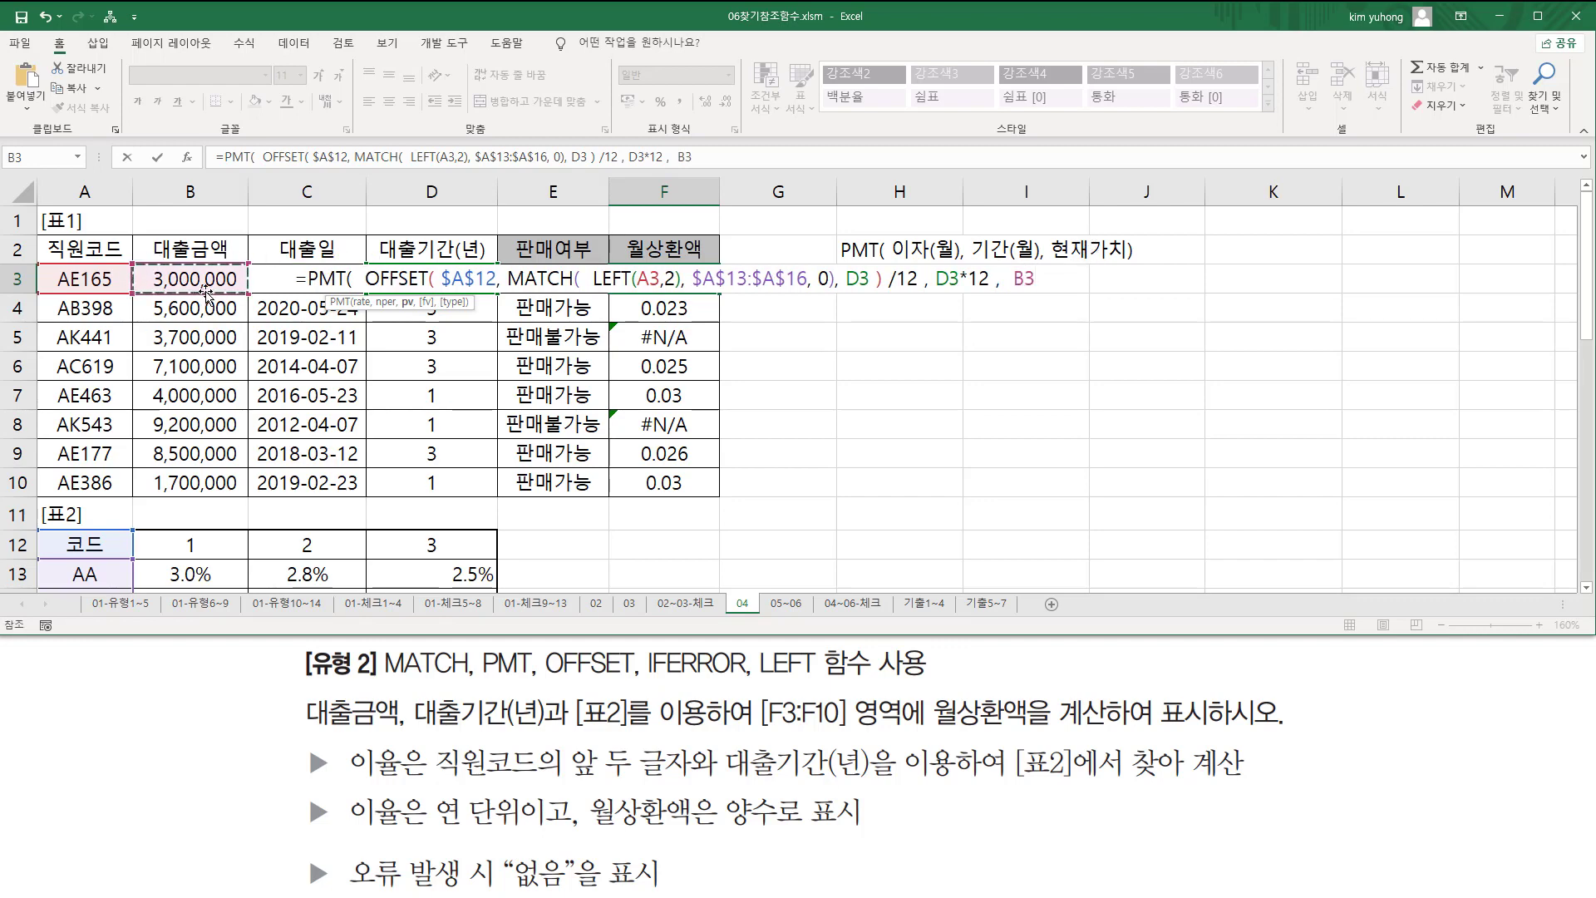
{"action": "type", "text": ")"}
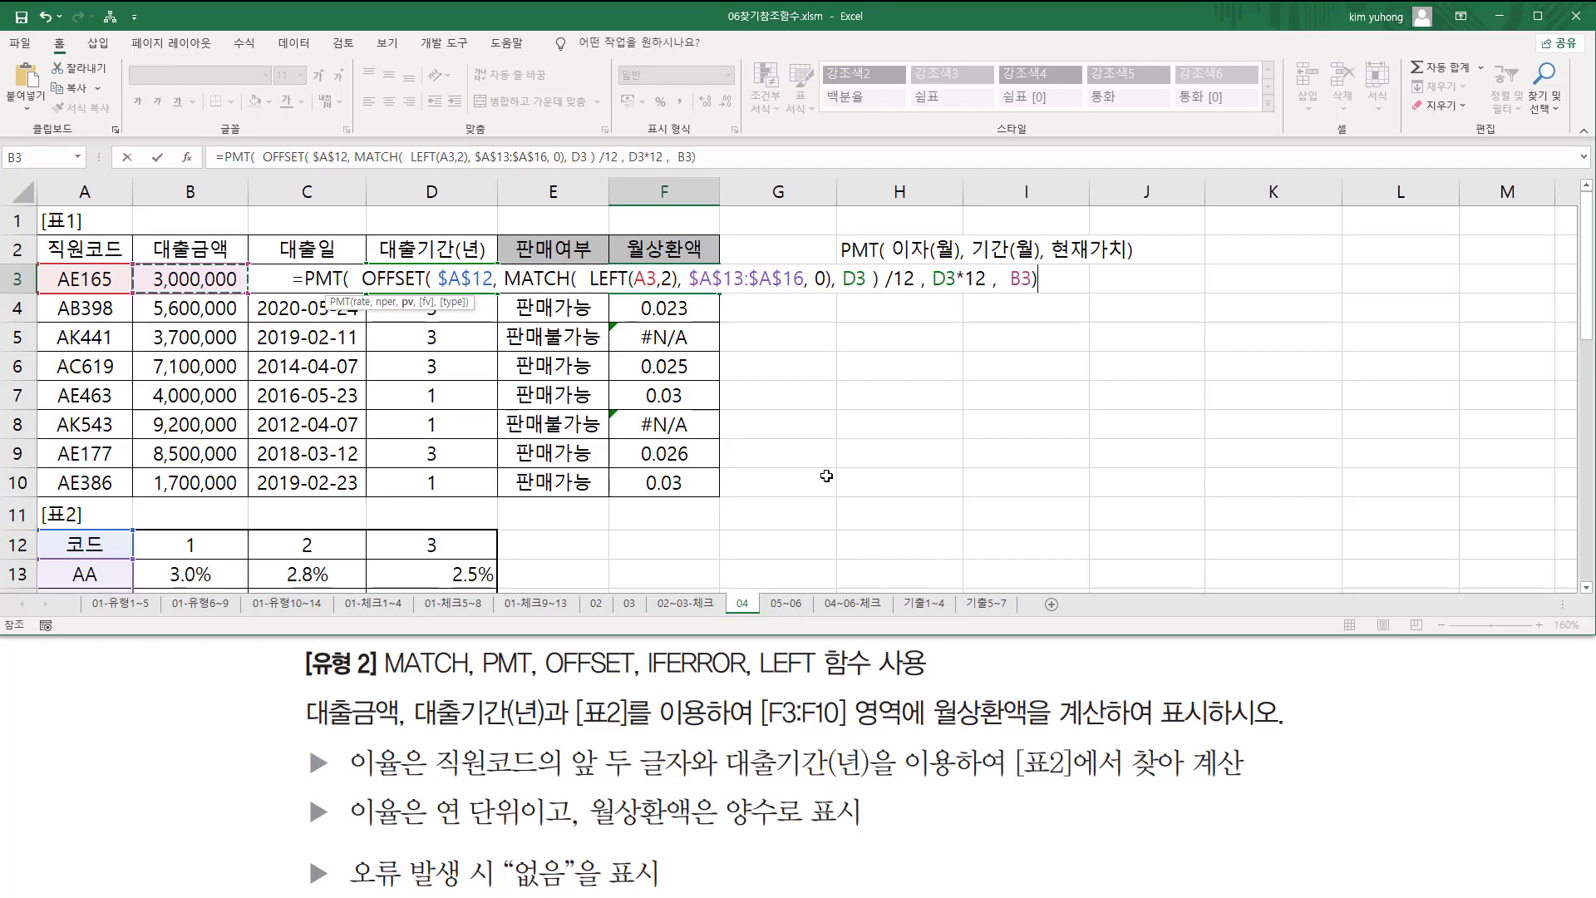
{"action": "key", "text": "Return"}
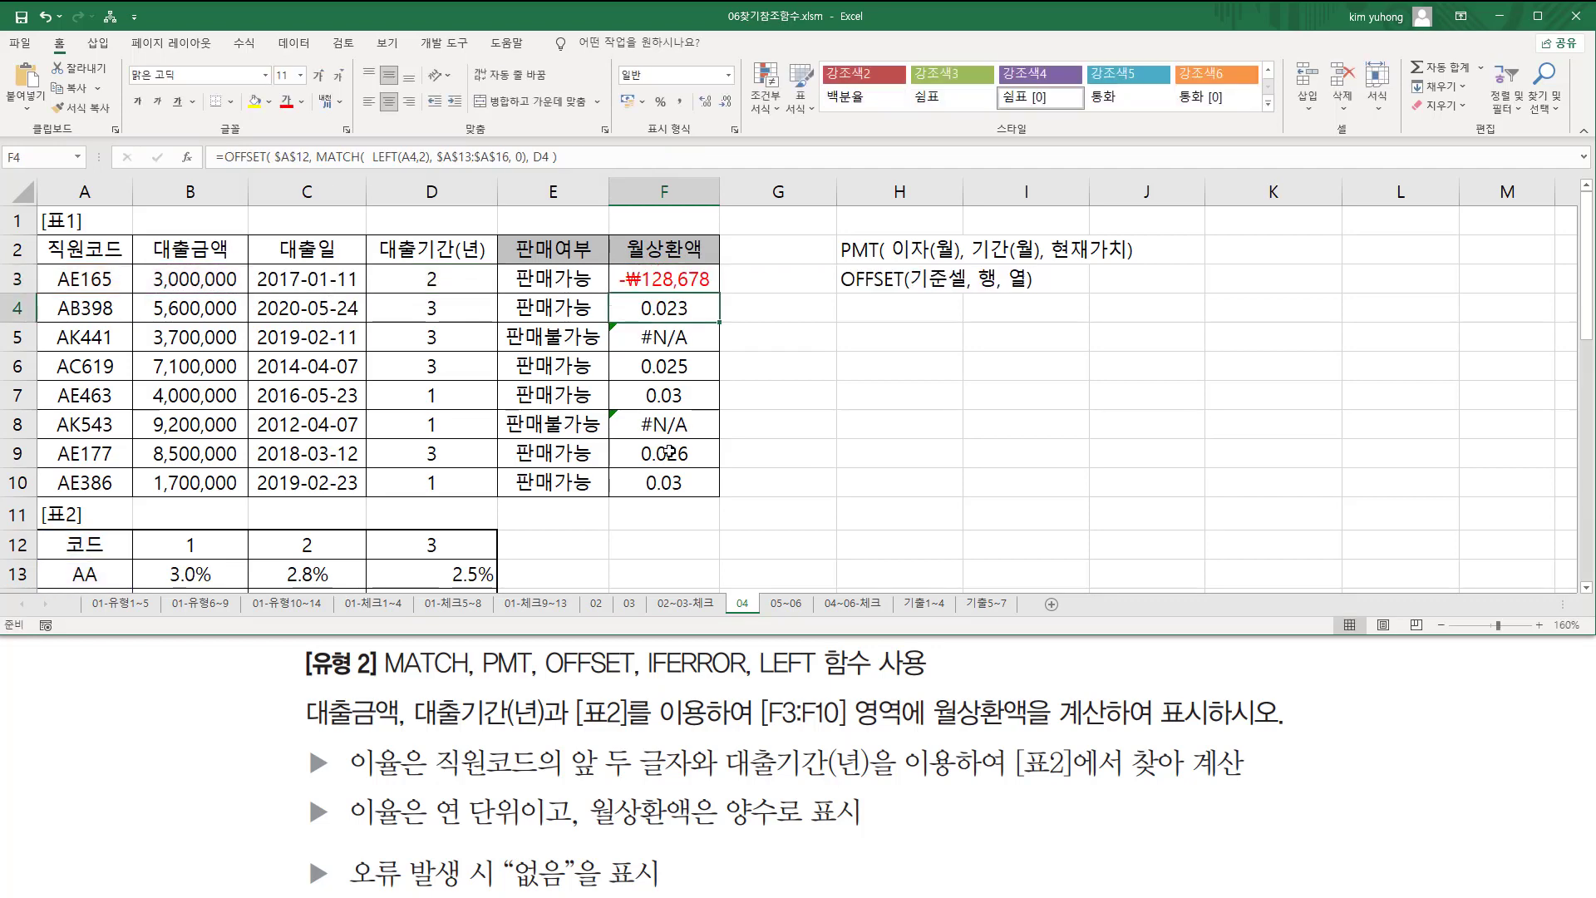
{"action": "left_click", "coordinate": [674, 273]}
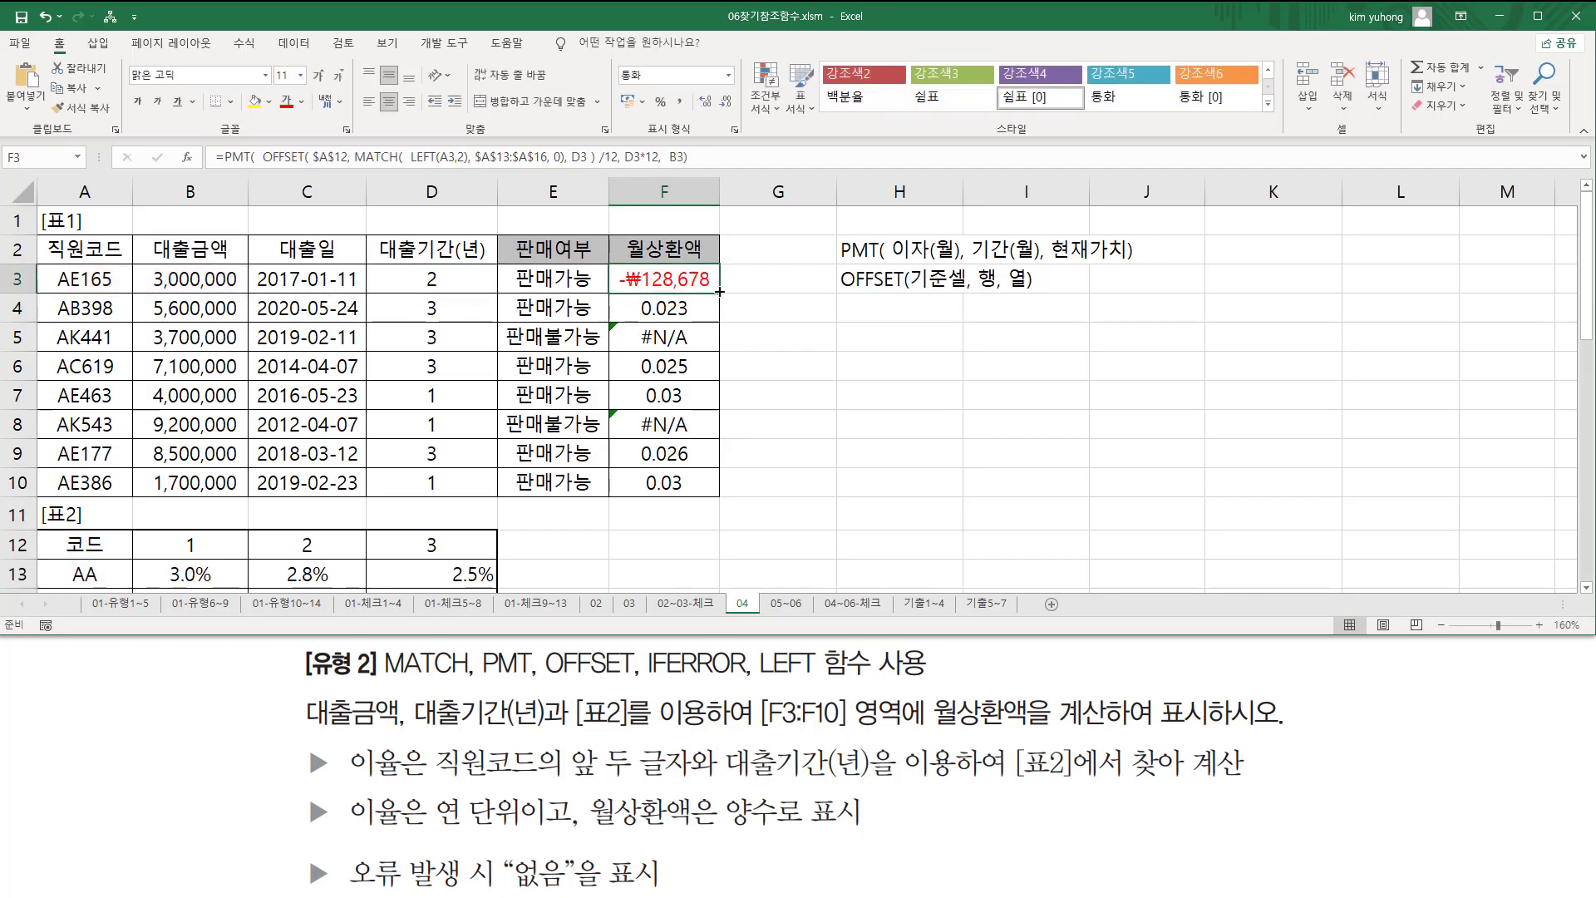
{"action": "left_click_drag", "start_coordinate": [720, 291], "coordinate": [720, 493]}
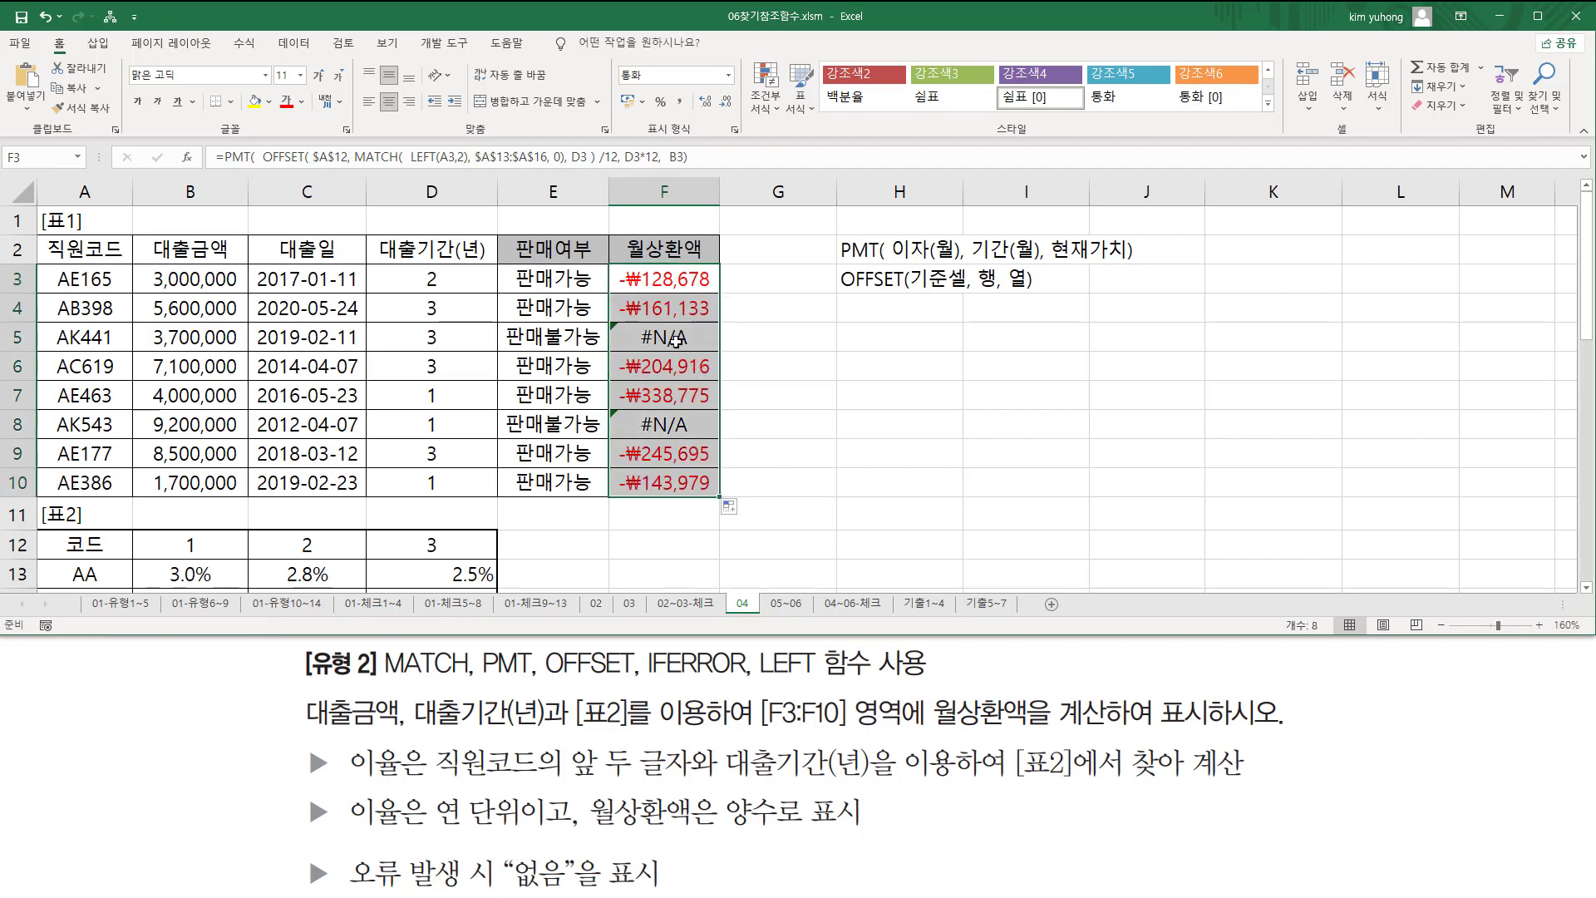
- Check the sign of the 월상환액 results against the task's requirement to display them as positive numbers
{"action": "left_click_drag", "start_coordinate": [614, 268], "coordinate": [630, 318]}
{"action": "key", "text": "Escape"}
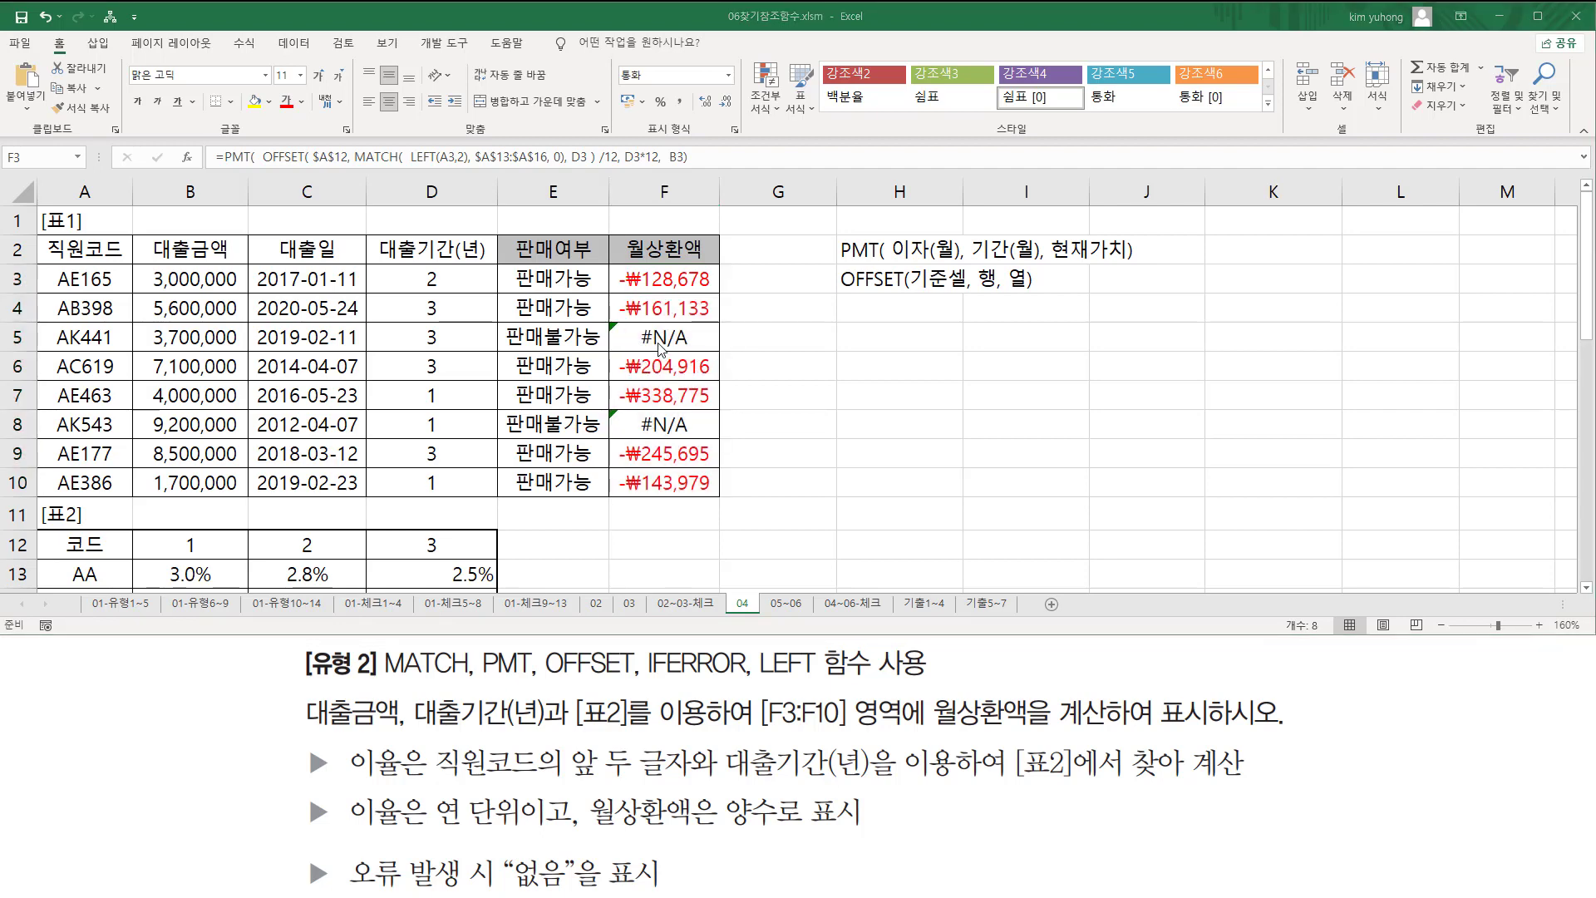
{"action": "key", "text": "ctrl+2"}
{"action": "mouse_move", "coordinate": [589, 790]}
{"action": "left_mouse_down"}
{"action": "mouse_move", "coordinate": [717, 836]}
{"action": "mouse_move", "coordinate": [873, 830]}
{"action": "left_mouse_up"}
{"action": "key", "text": "Escape"}
- Change PMT's present value in F3 to -B3 and fill the updated formula down to F10
{"action": "left_click", "coordinate": [670, 280]}
{"action": "double_click", "coordinate": [670, 279]}
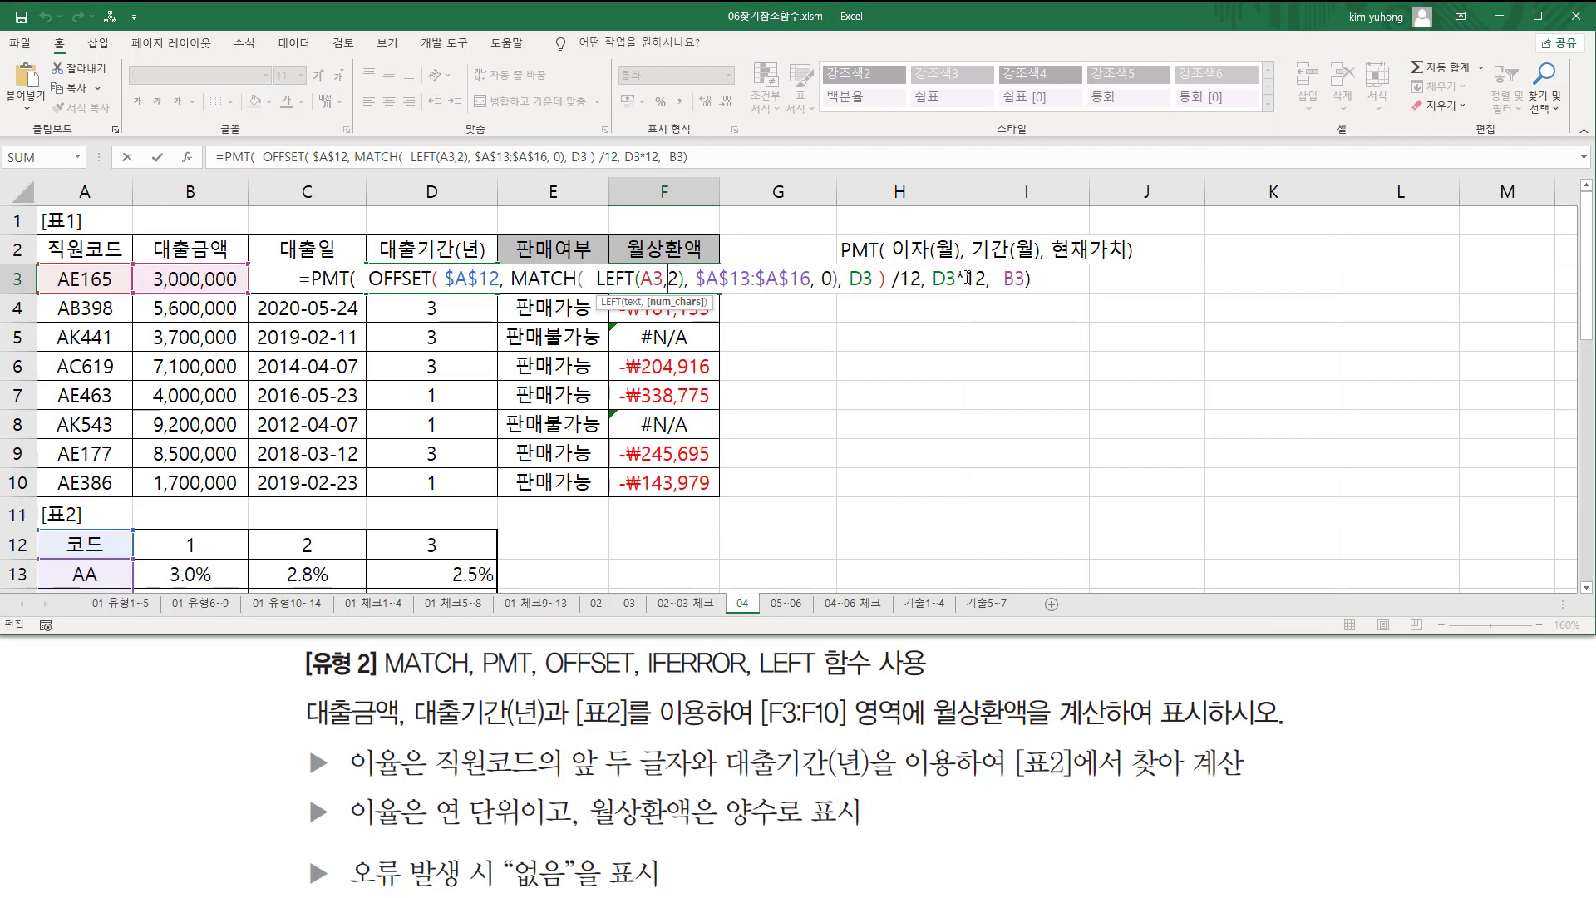
{"action": "left_click_drag", "start_coordinate": [998, 289], "coordinate": [1028, 289]}
{"action": "key", "text": "Escape"}
{"action": "left_click", "coordinate": [1006, 280]}
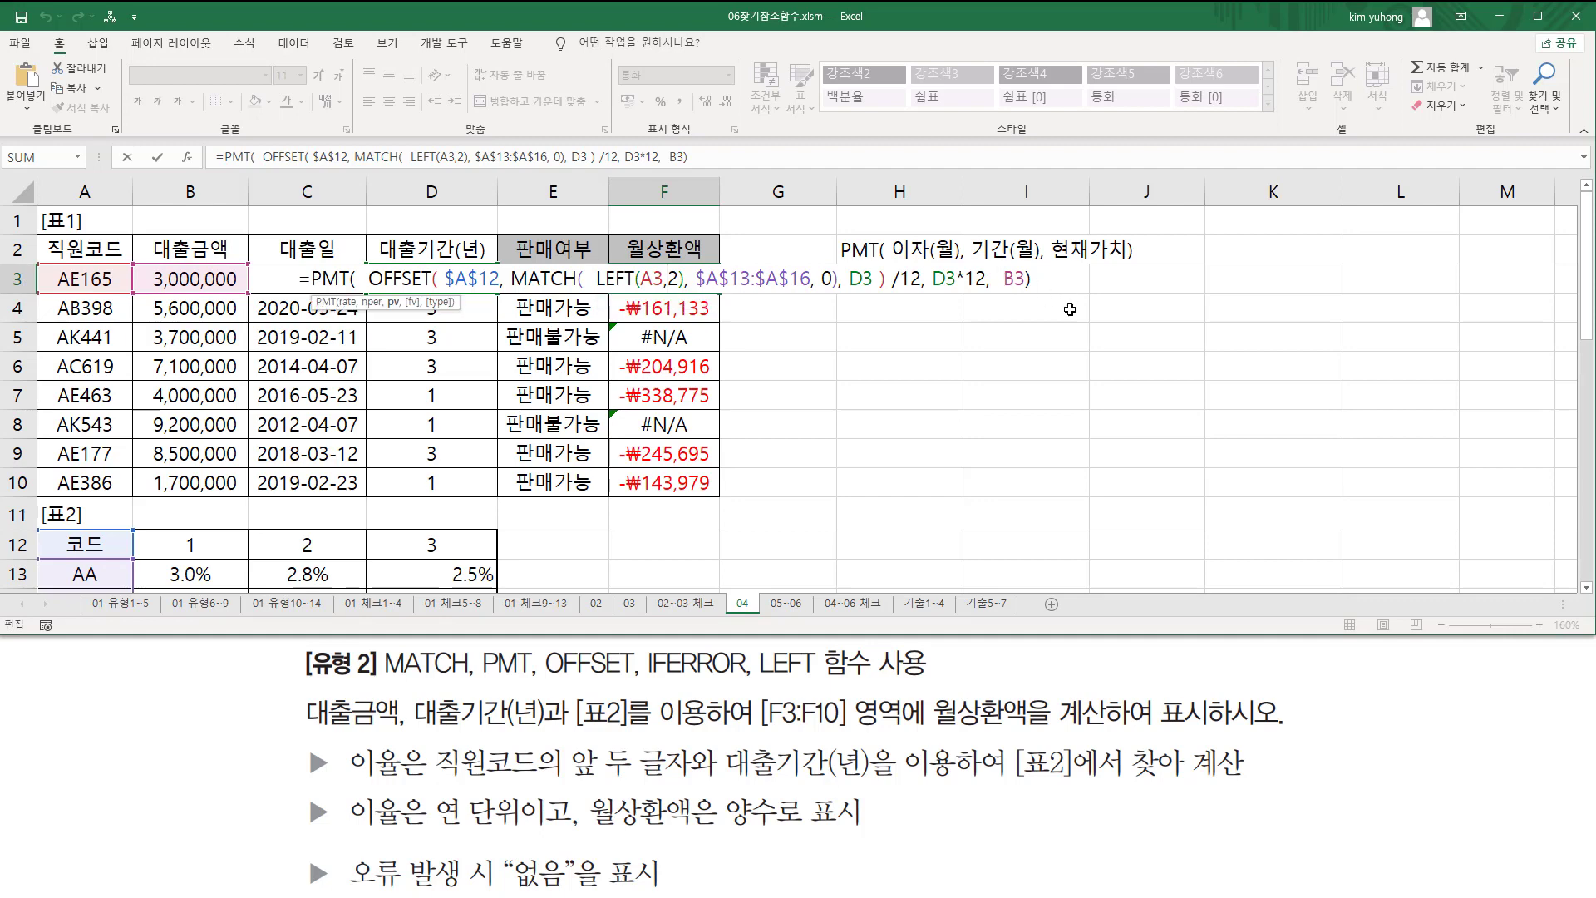
{"action": "type", "text": "-"}
{"action": "key", "text": "ctrl+Return"}
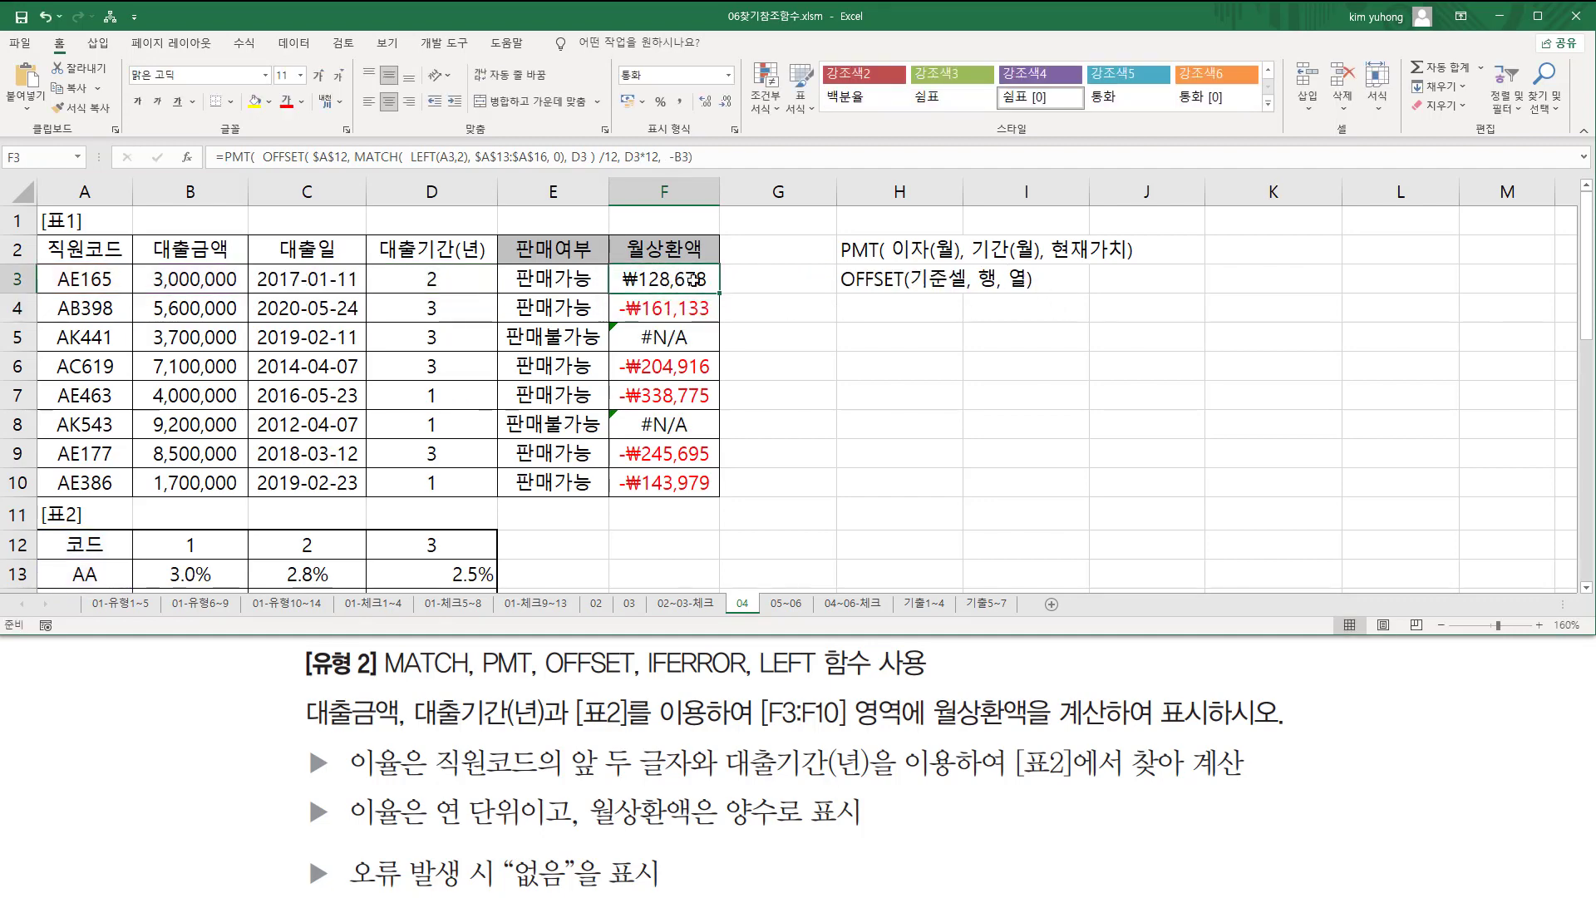
{"action": "left_click_drag", "start_coordinate": [721, 292], "coordinate": [720, 493]}
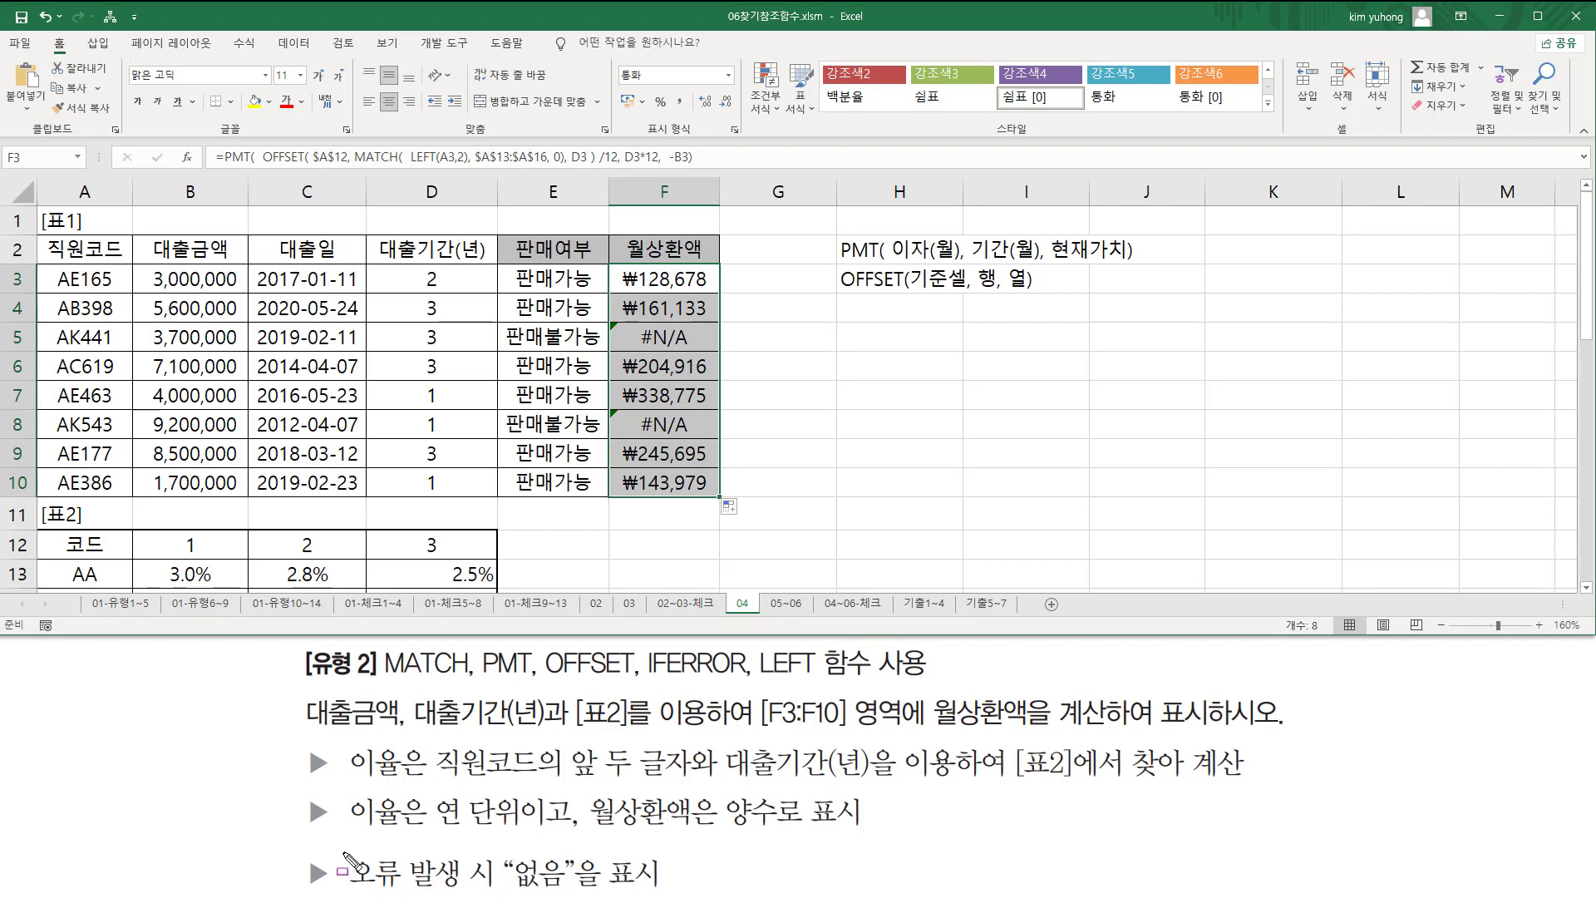
- Reread the requirement to show "없음" on errors and check the code prefixes in A5 and A8
{"action": "mouse_move", "coordinate": [343, 852]}
{"action": "left_mouse_down"}
{"action": "mouse_move", "coordinate": [492, 890]}
{"action": "mouse_move", "coordinate": [670, 887]}
{"action": "left_mouse_up"}
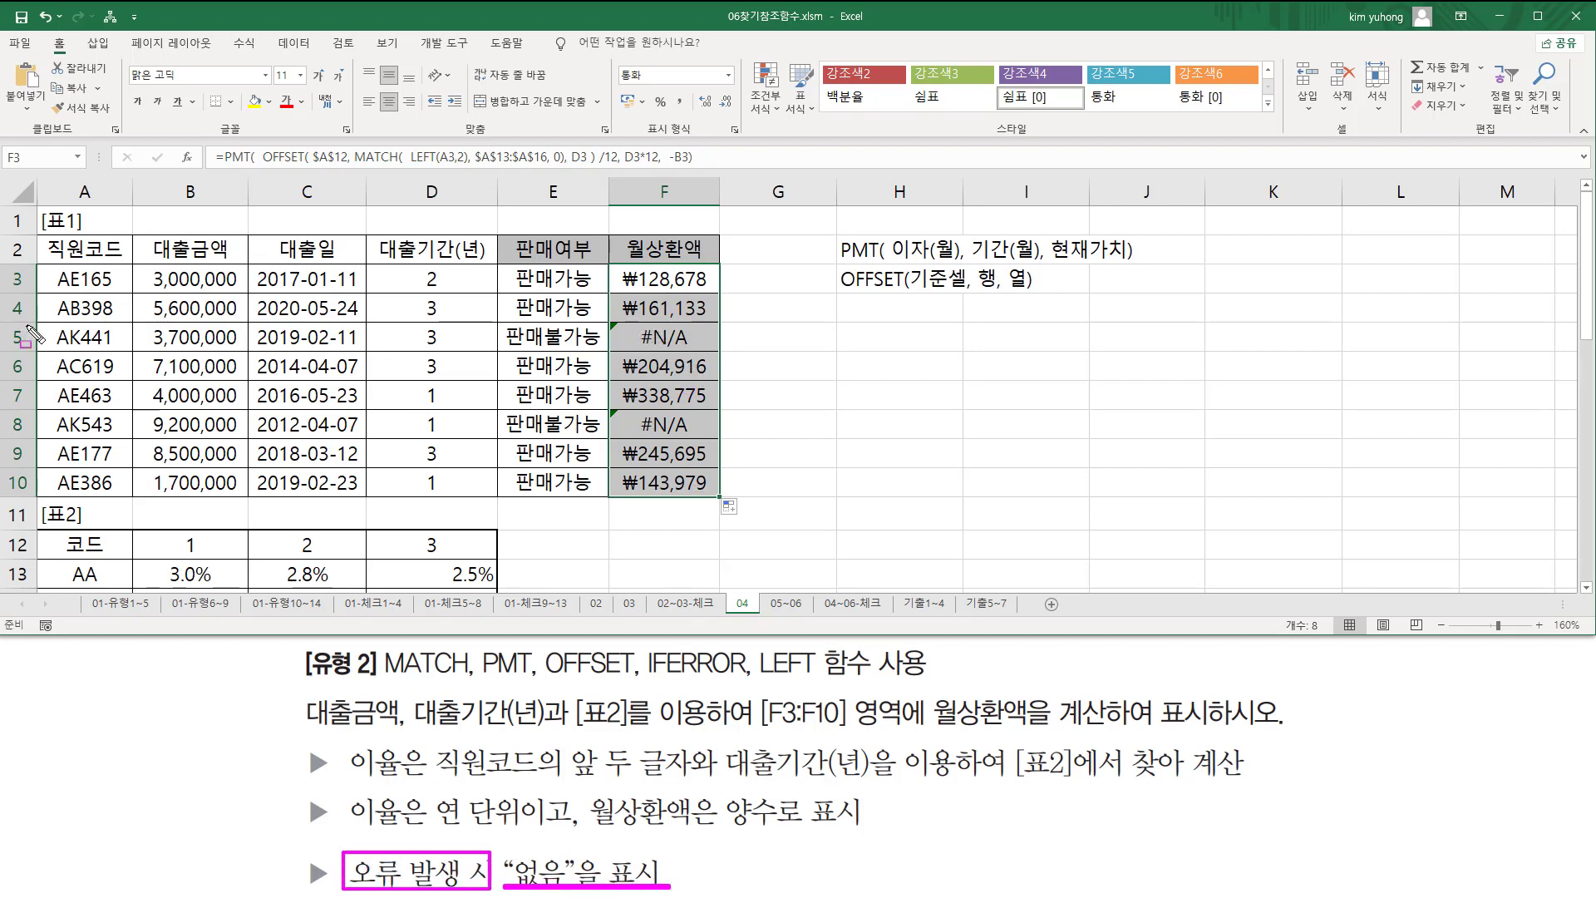
{"action": "left_click_drag", "start_coordinate": [51, 323], "coordinate": [86, 352]}
{"action": "left_click_drag", "start_coordinate": [50, 411], "coordinate": [81, 440]}
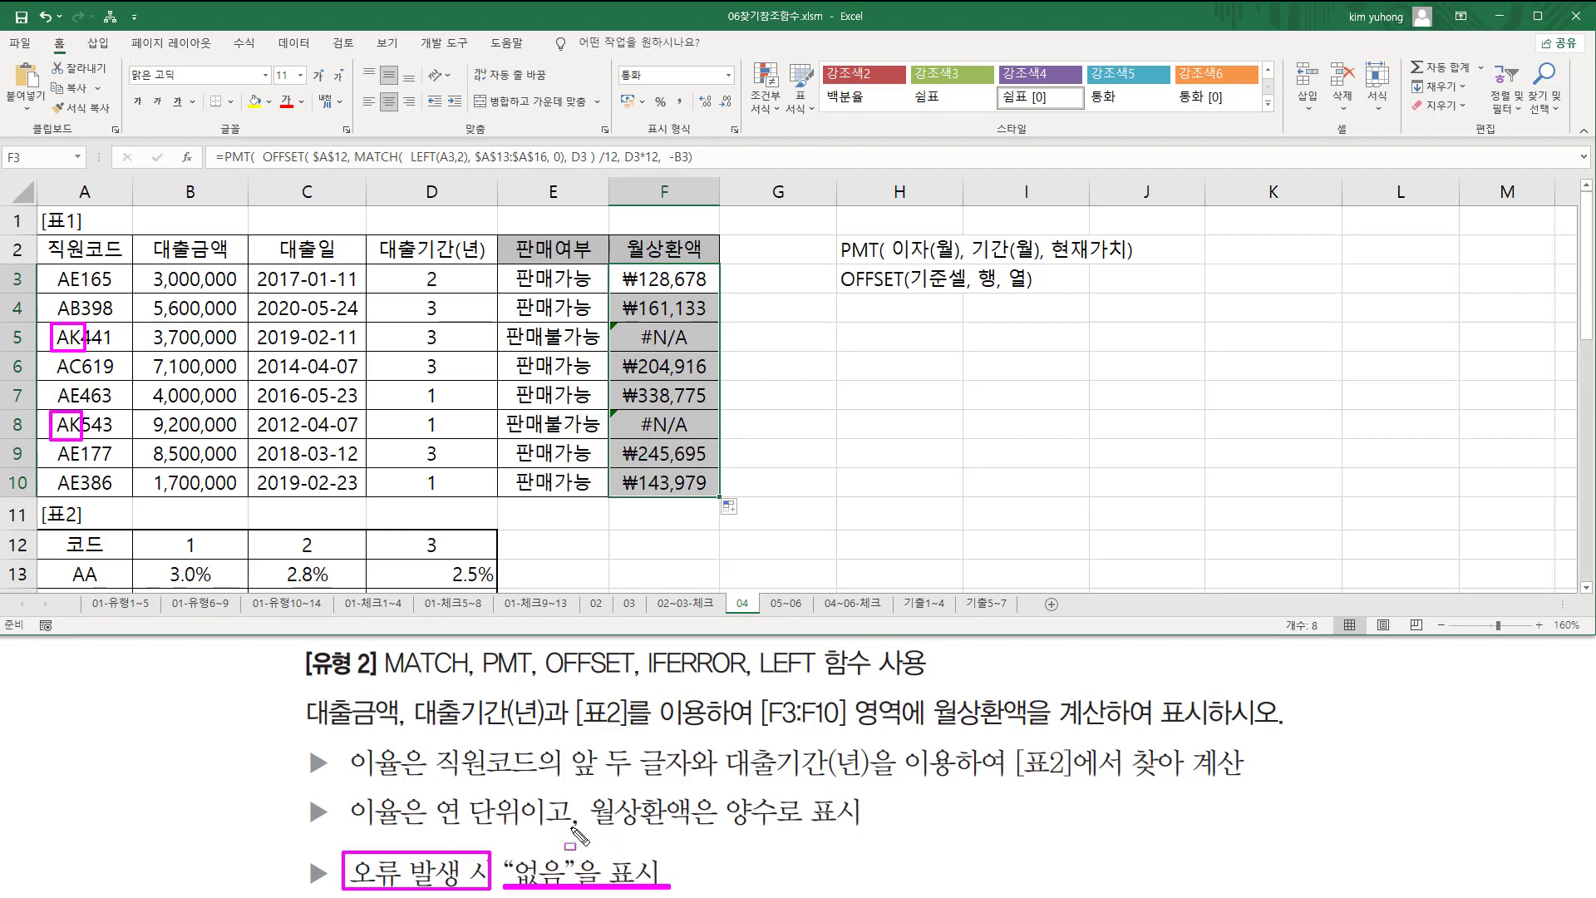
- Wrap the PMT formula in F3 in IFERROR with "없음" as the value to return on errors
{"action": "key", "text": "Escape"}
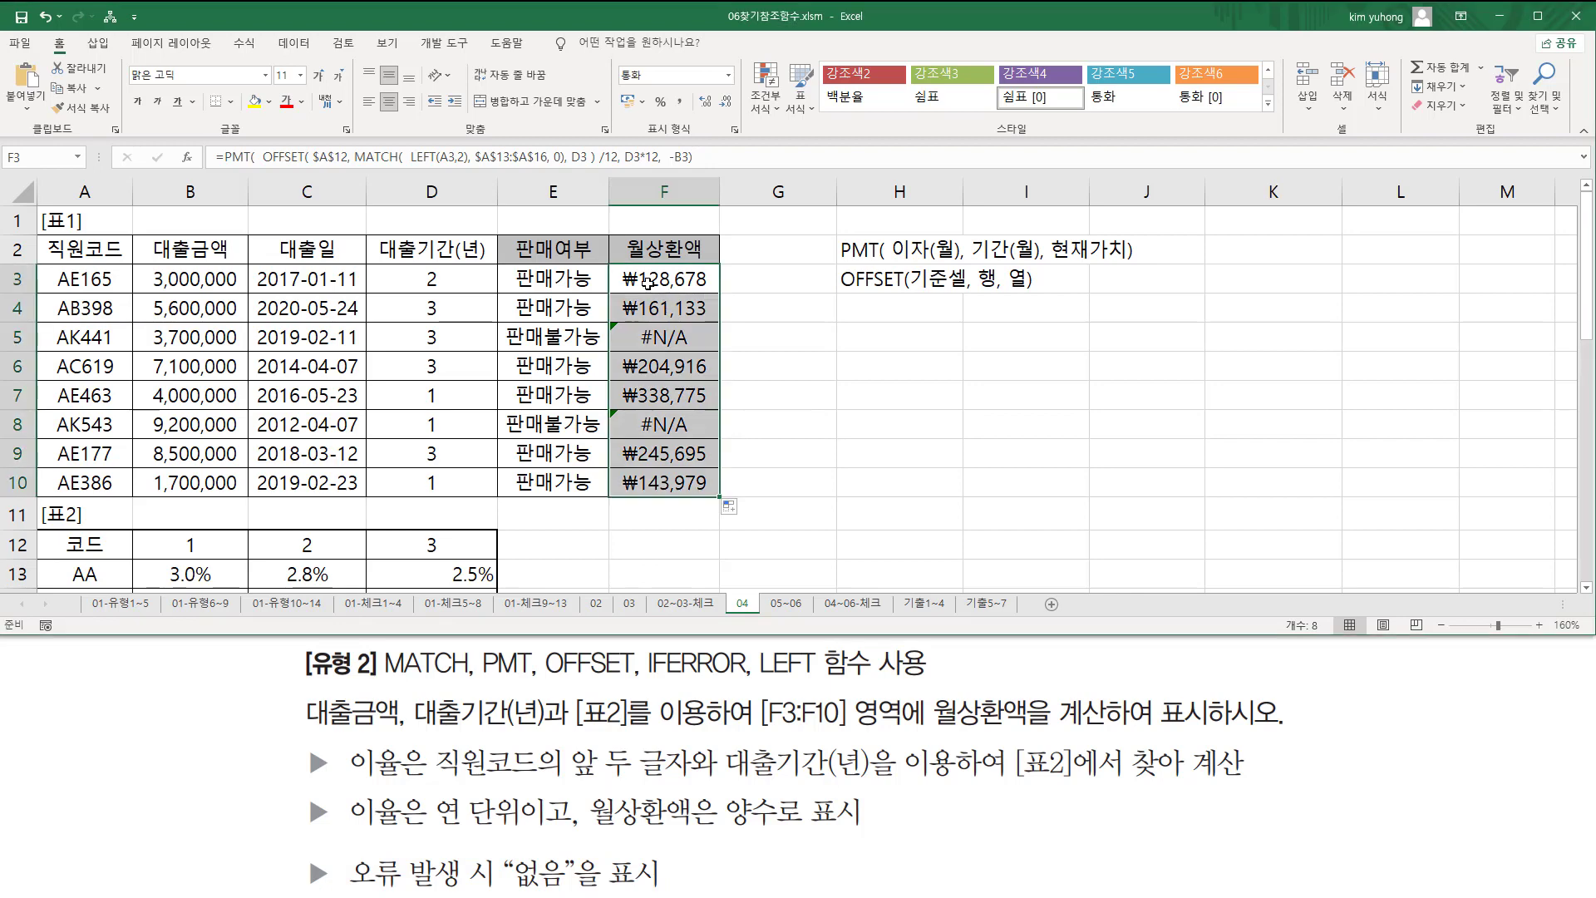
{"action": "double_click", "coordinate": [648, 279]}
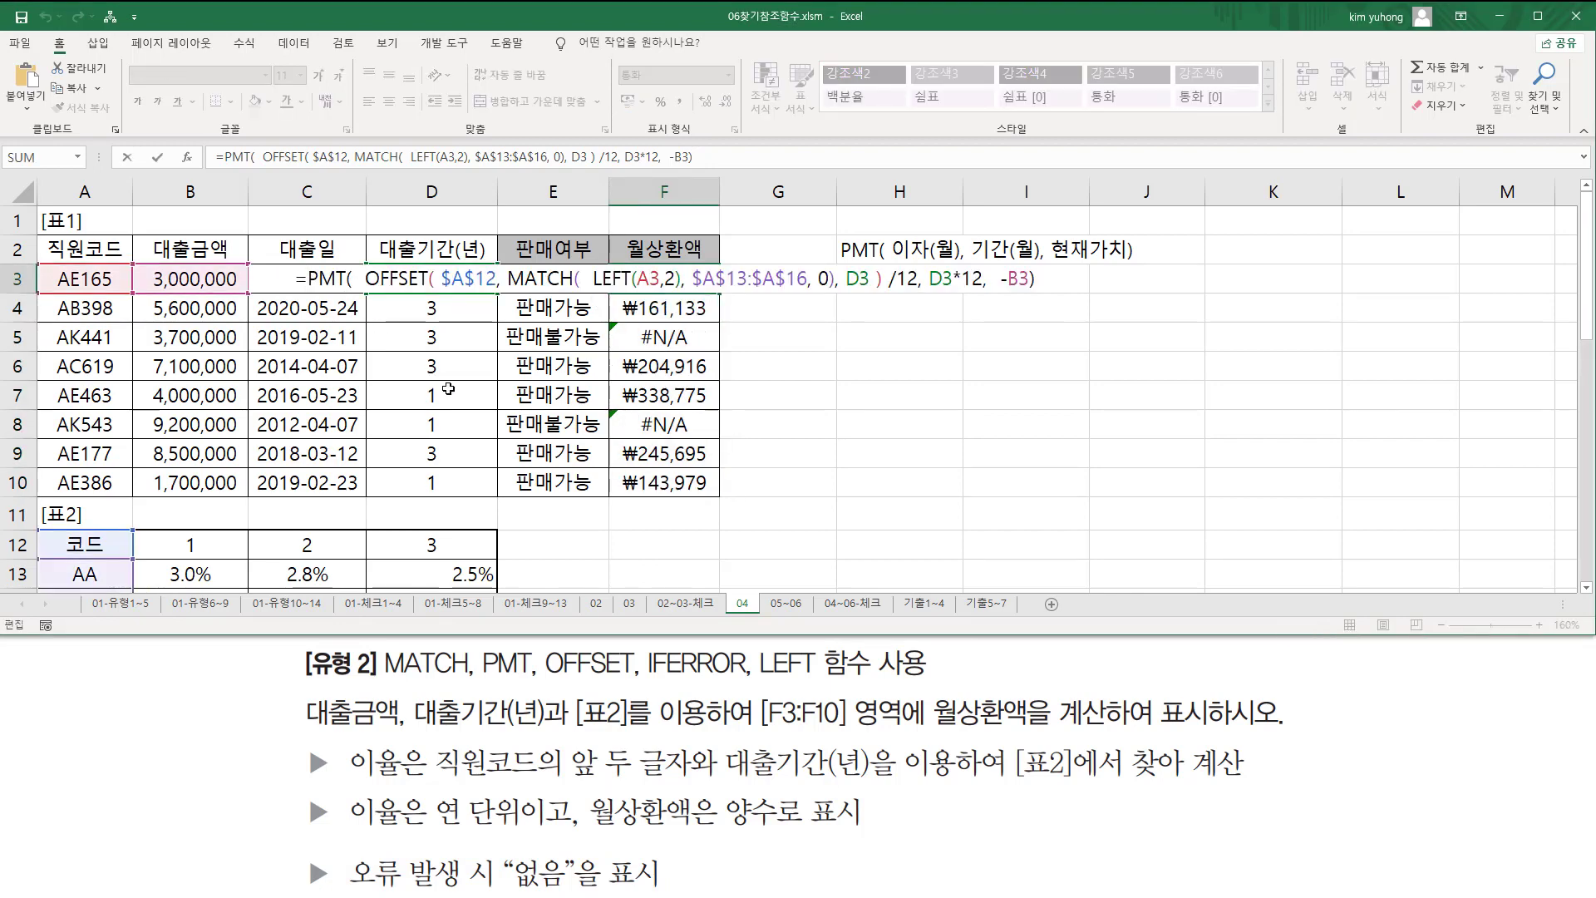
{"action": "key", "text": "Home"}
{"action": "key", "text": "Right"}
{"action": "type", "text": "IFERROR("}
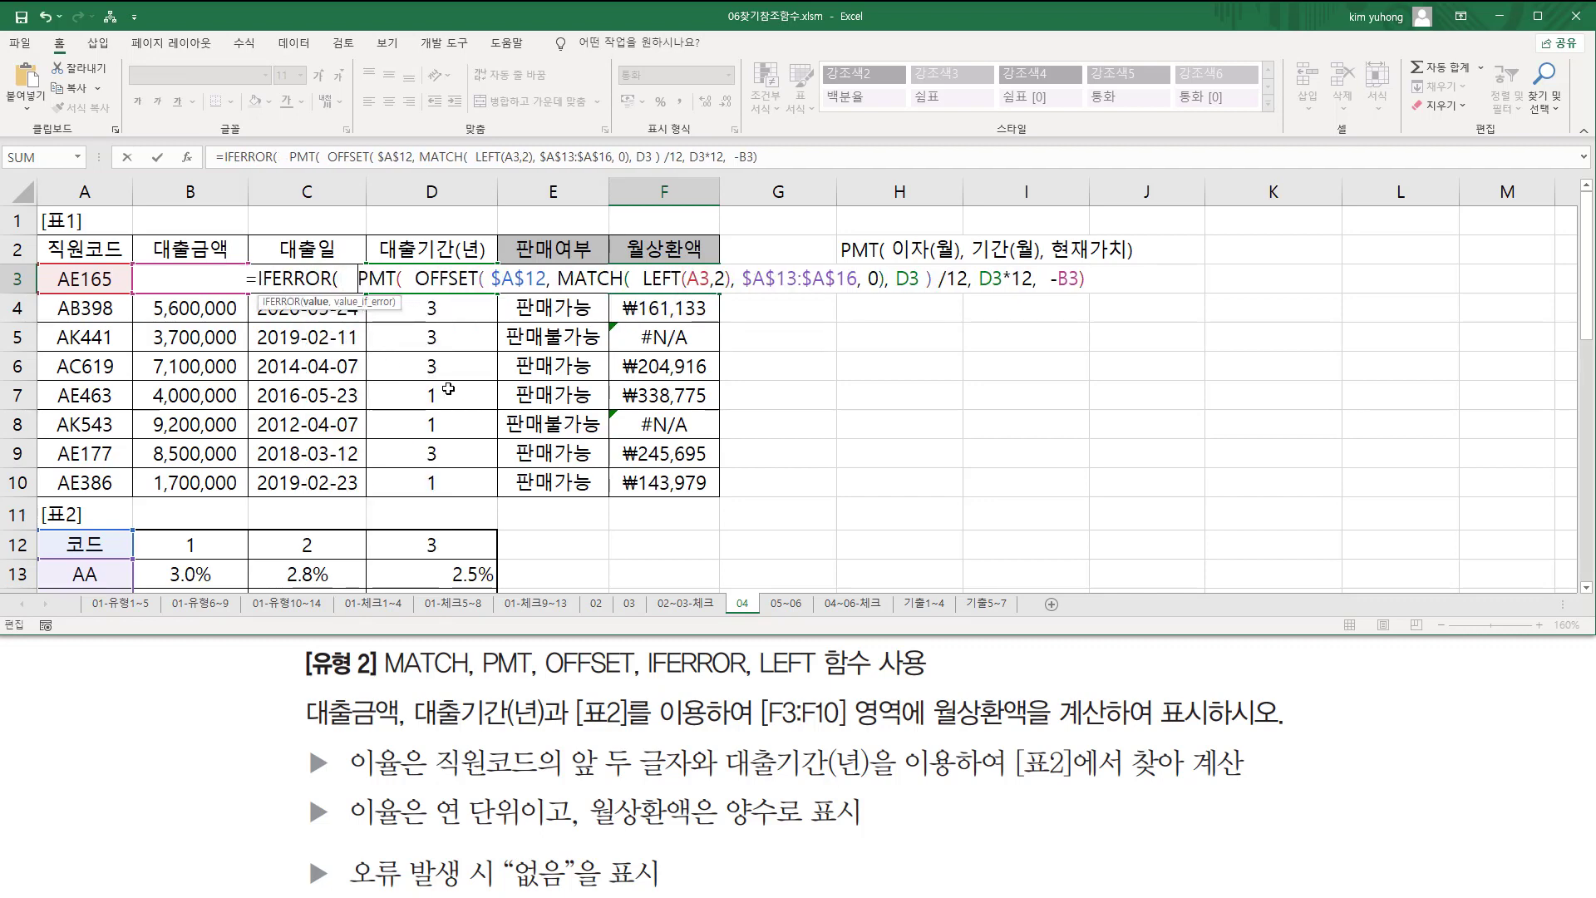
{"action": "key", "text": "shift+End"}
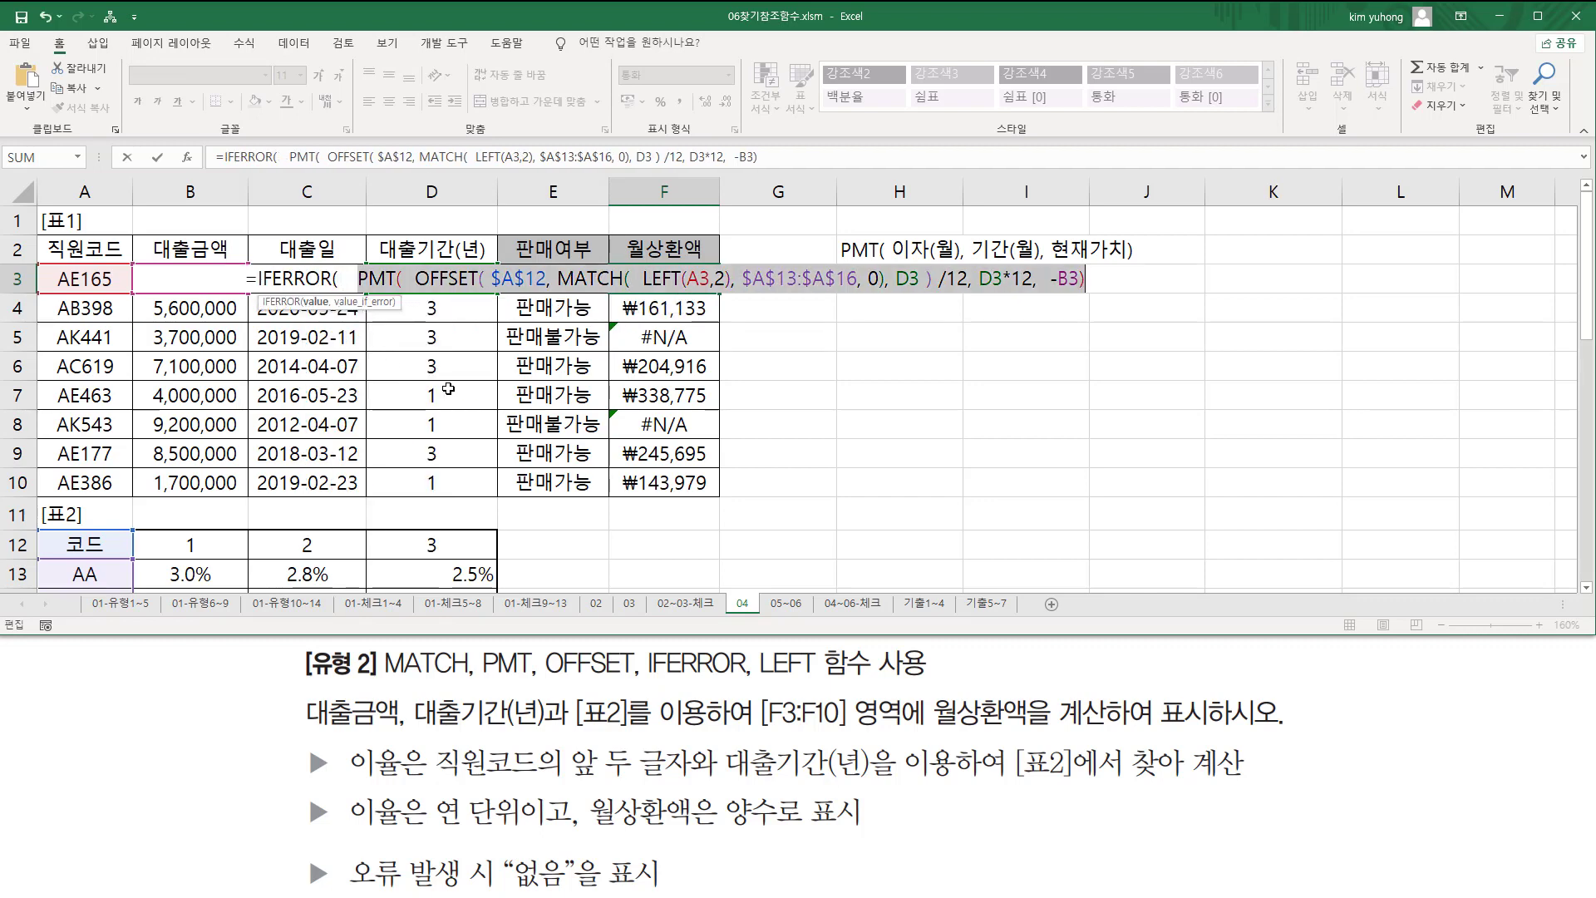
{"action": "key", "text": "End"}
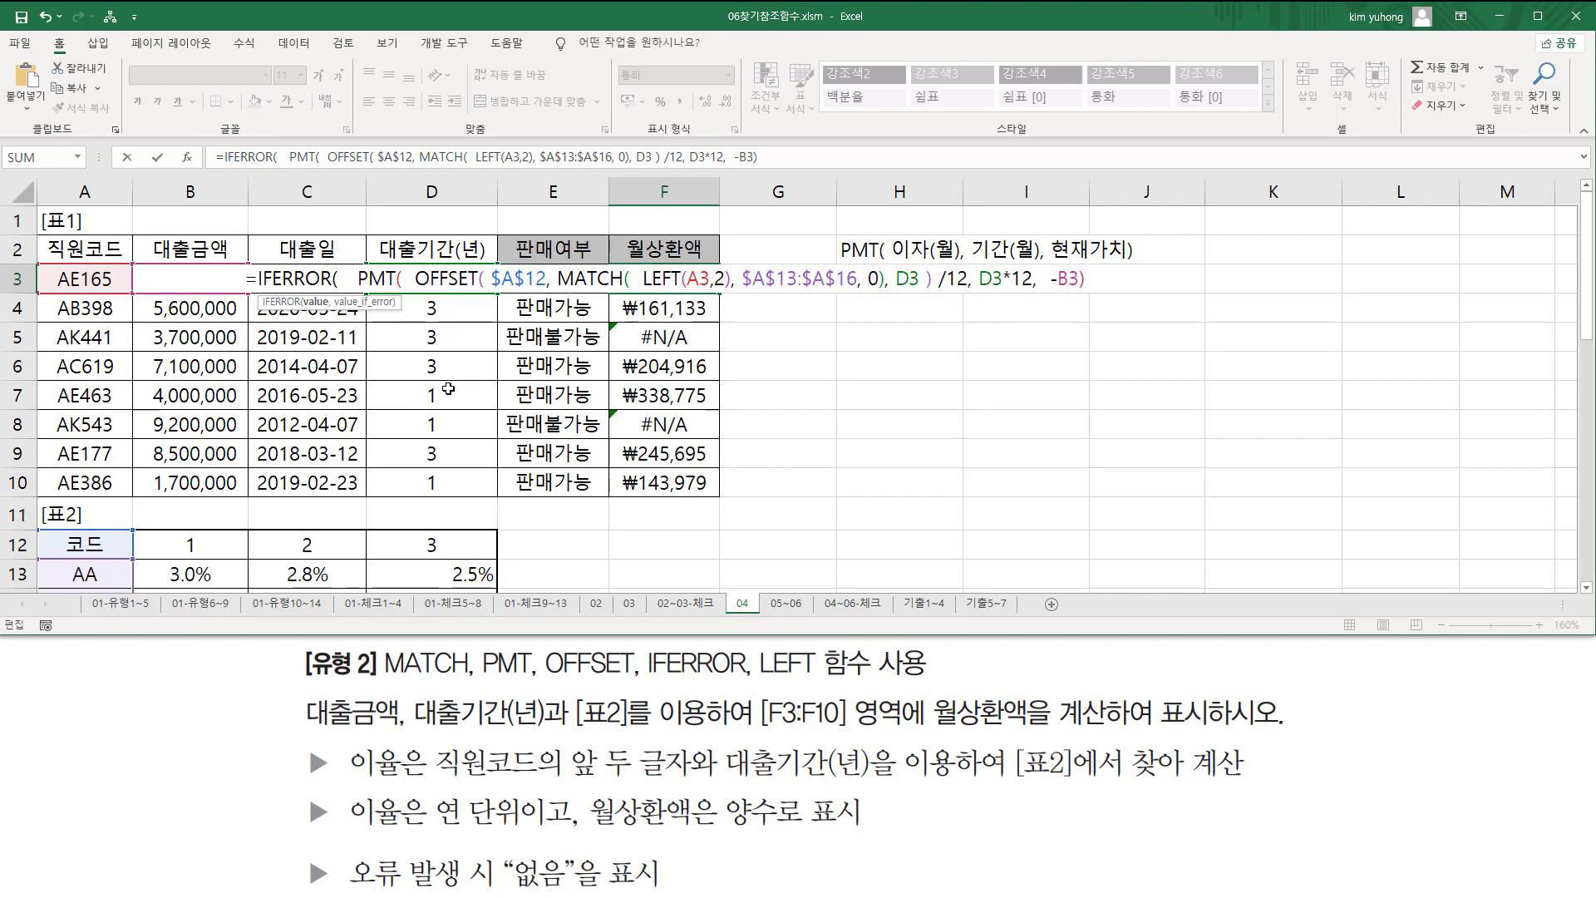
{"action": "type", "text": ","}
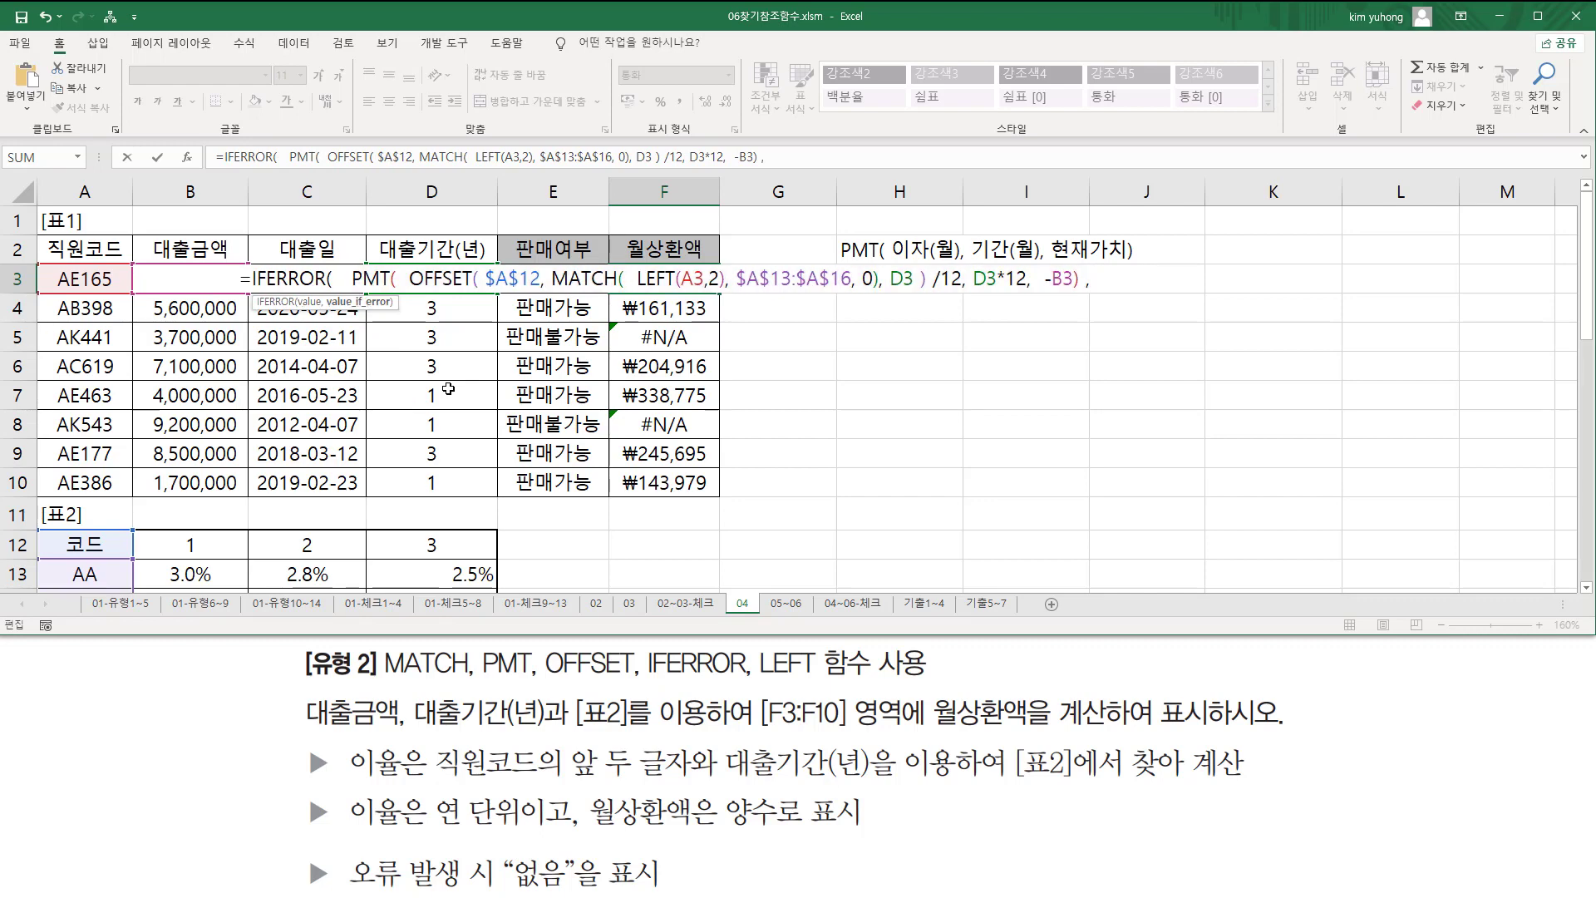
{"action": "type", "text": " \"없음\""}
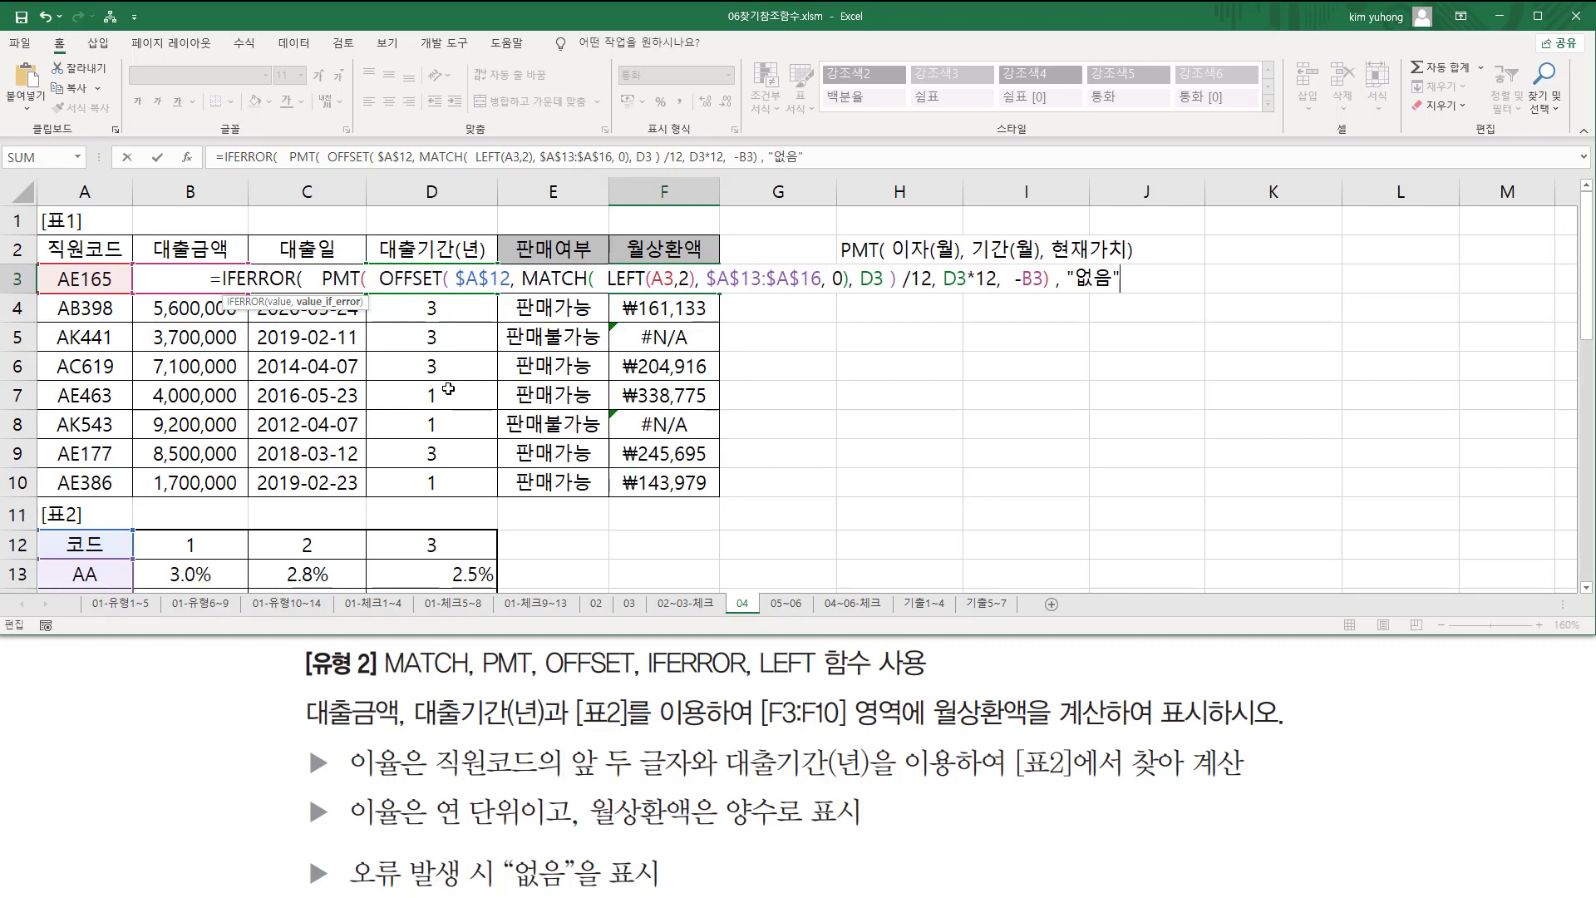
{"action": "type", "text": " )"}
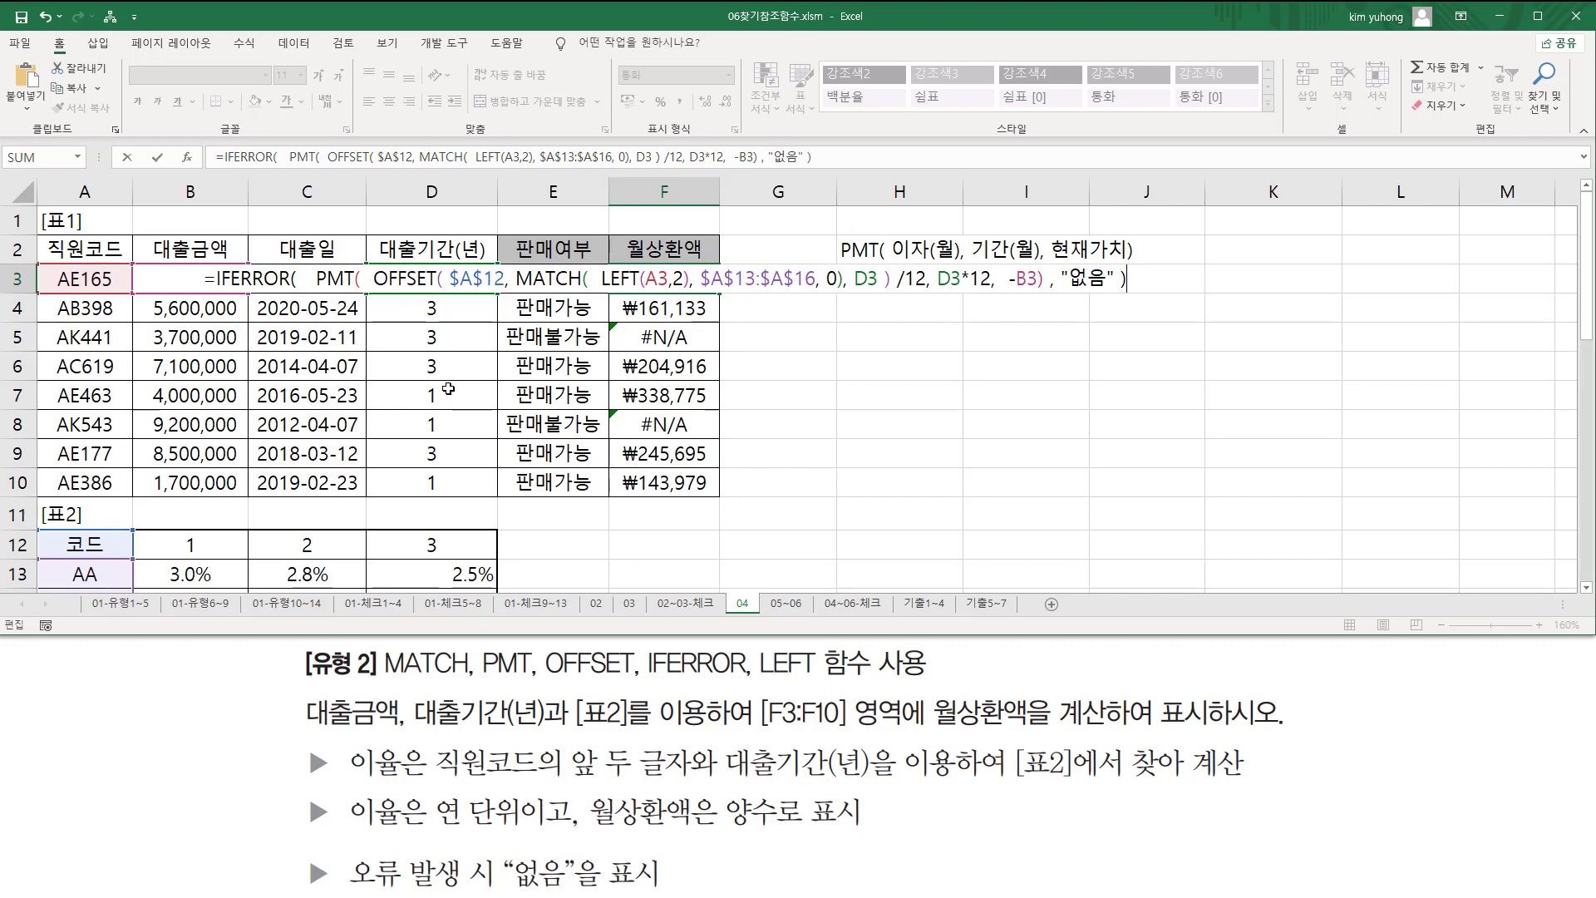
{"action": "key", "text": "Return"}
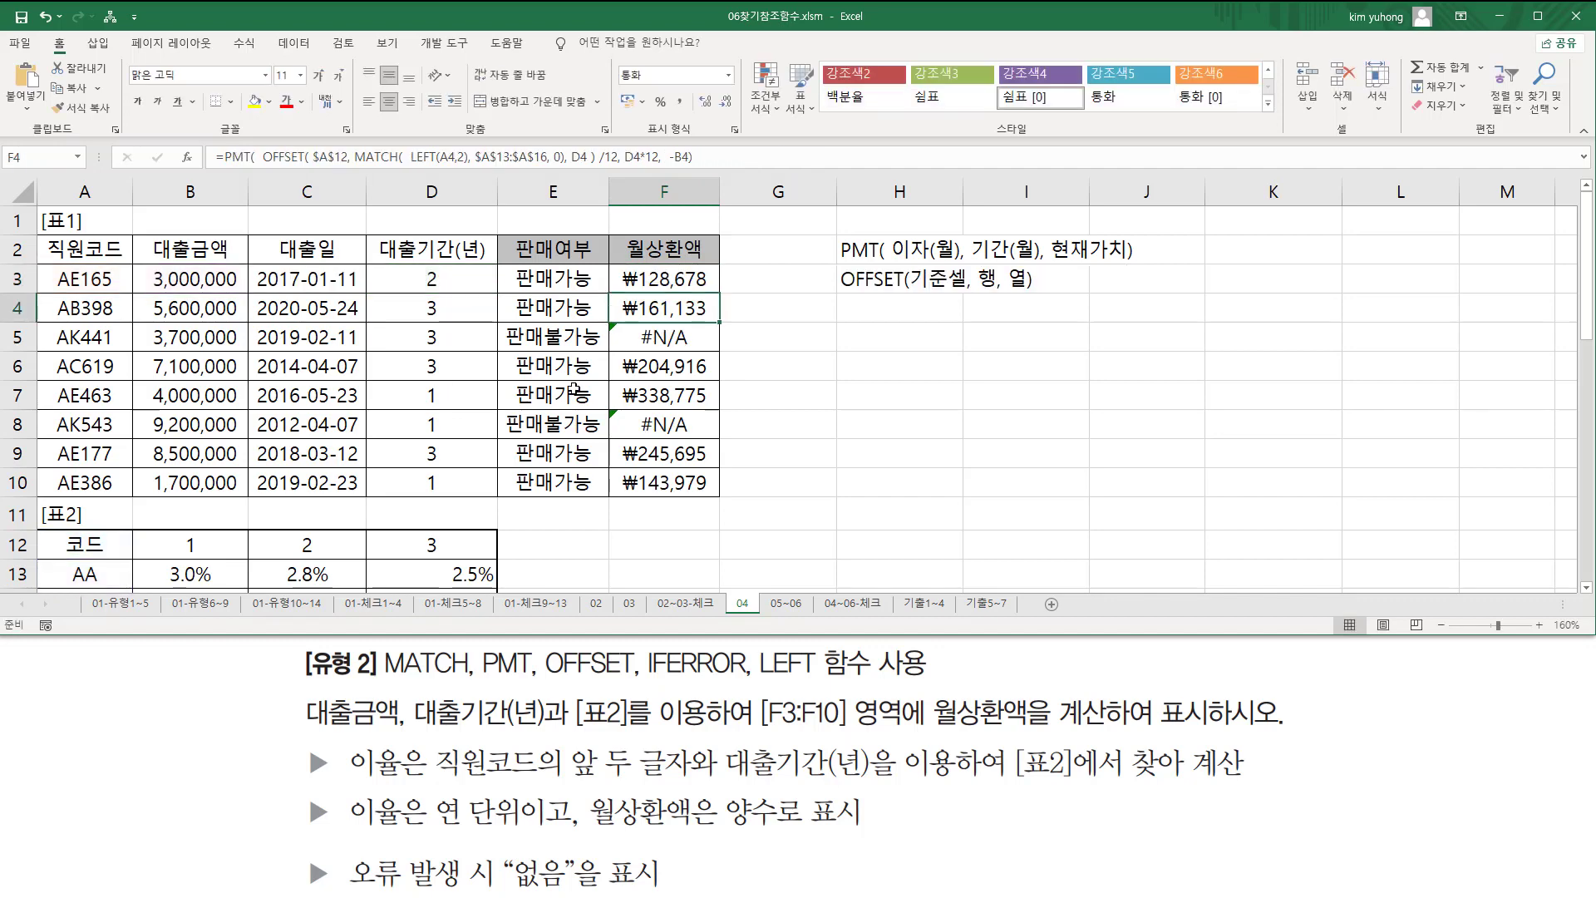
- Fill the IFERROR formula from F3 down to F10 and check the results for the AK codes in F5 and F8
{"action": "left_click", "coordinate": [702, 283]}
{"action": "left_click_drag", "start_coordinate": [721, 294], "coordinate": [717, 492]}
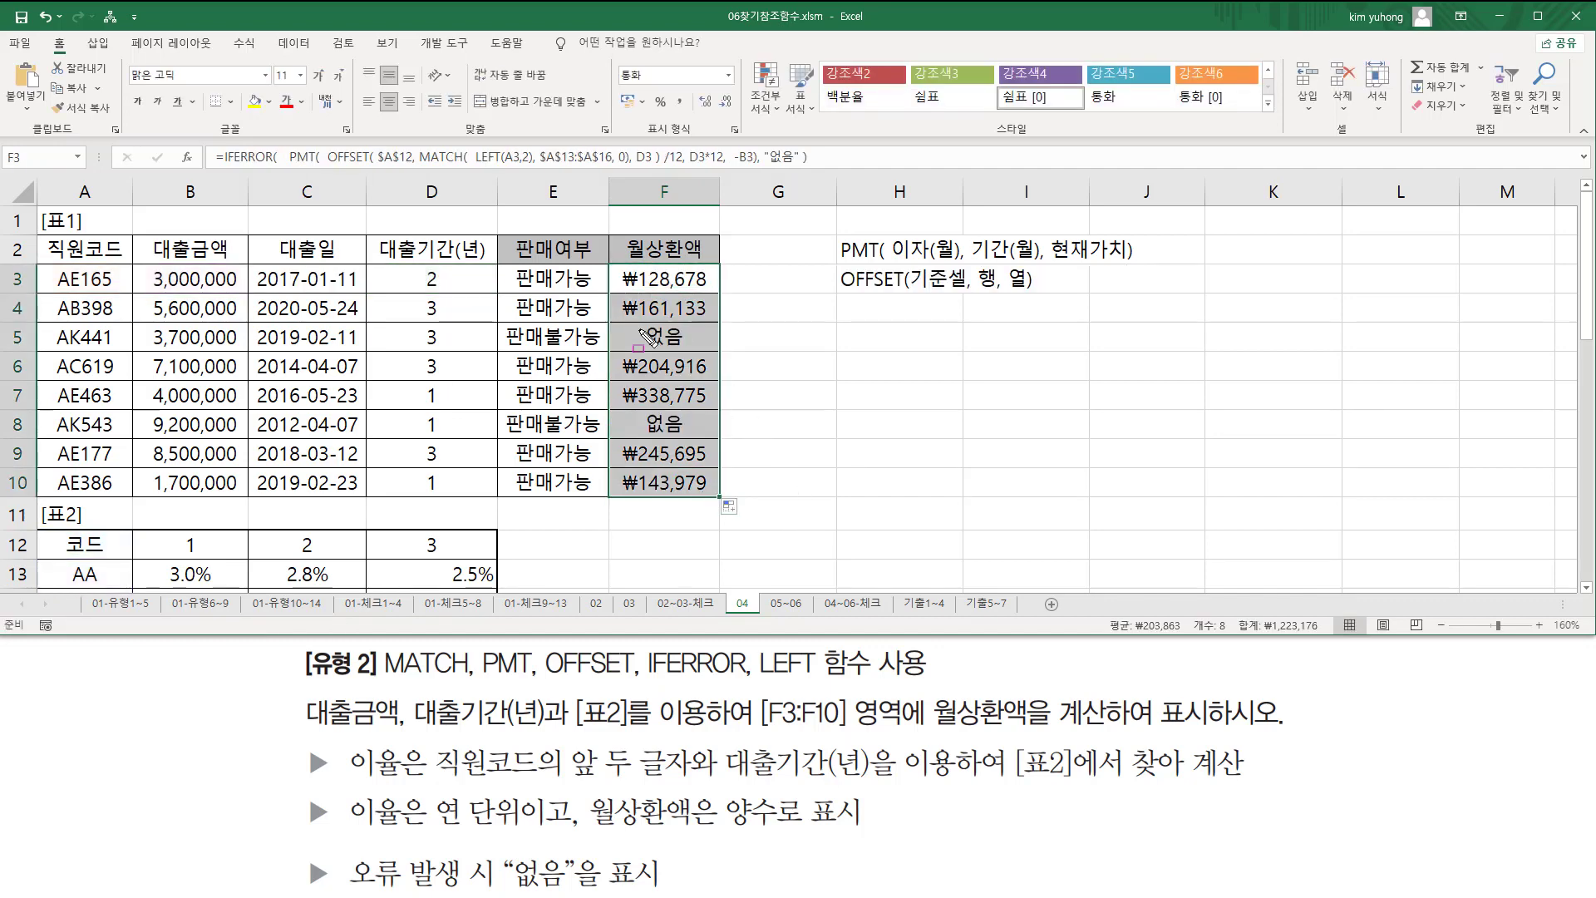
{"action": "left_click_drag", "start_coordinate": [638, 325], "coordinate": [702, 352]}
{"action": "left_click_drag", "start_coordinate": [638, 406], "coordinate": [697, 434]}
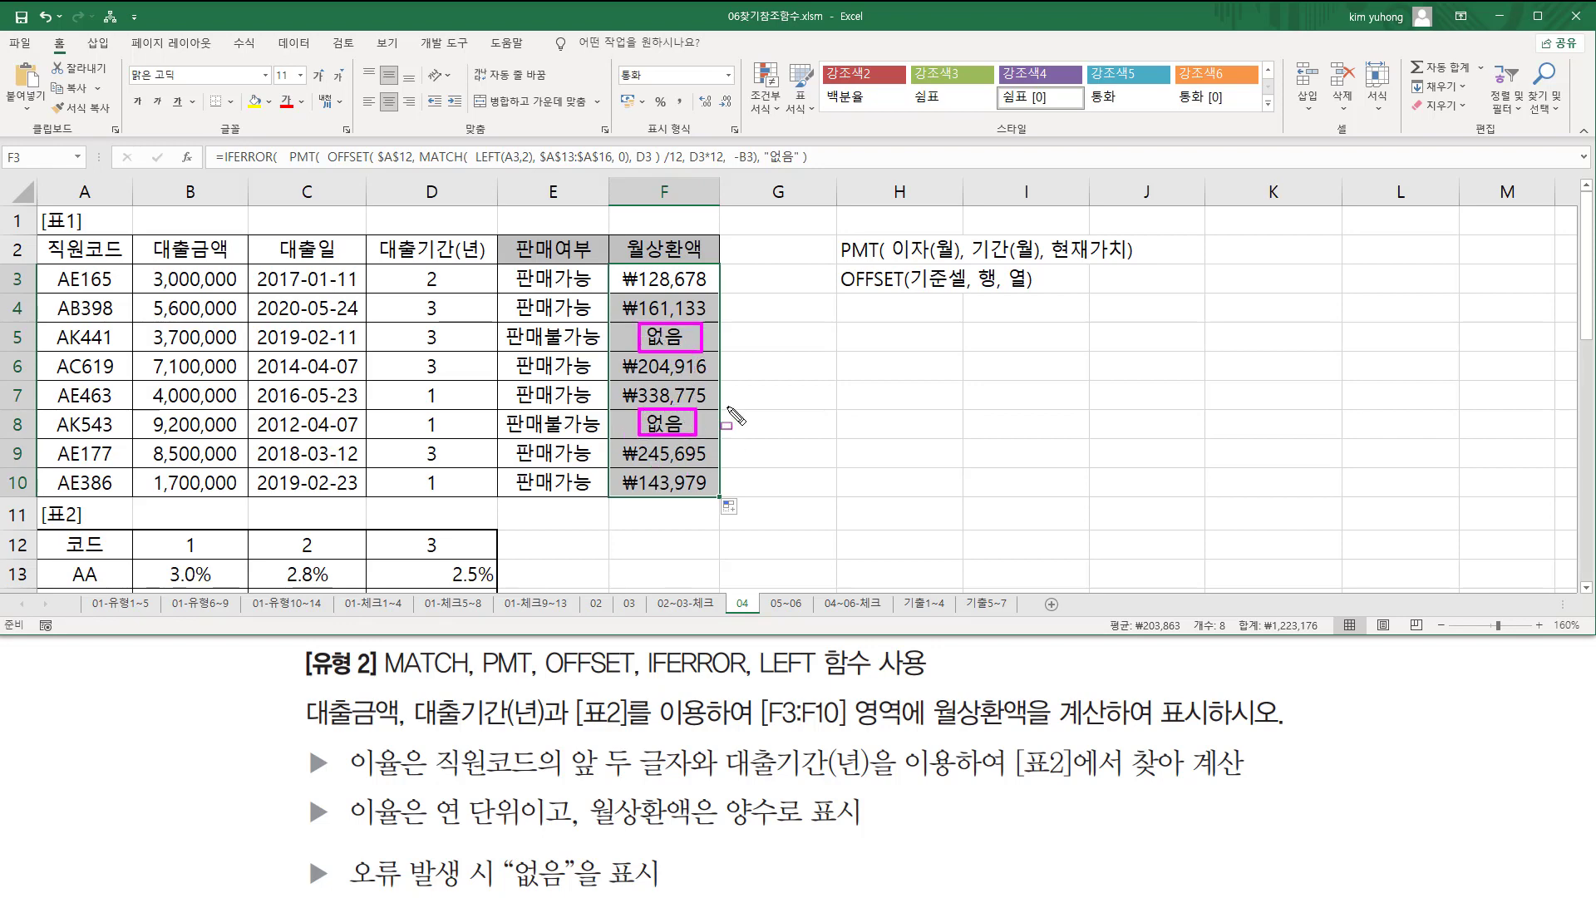
{"action": "key", "text": "Escape"}
- Enter the complete IFERROR formula from F3 as plain text in B11 and color it red
{"action": "left_click", "coordinate": [347, 511]}
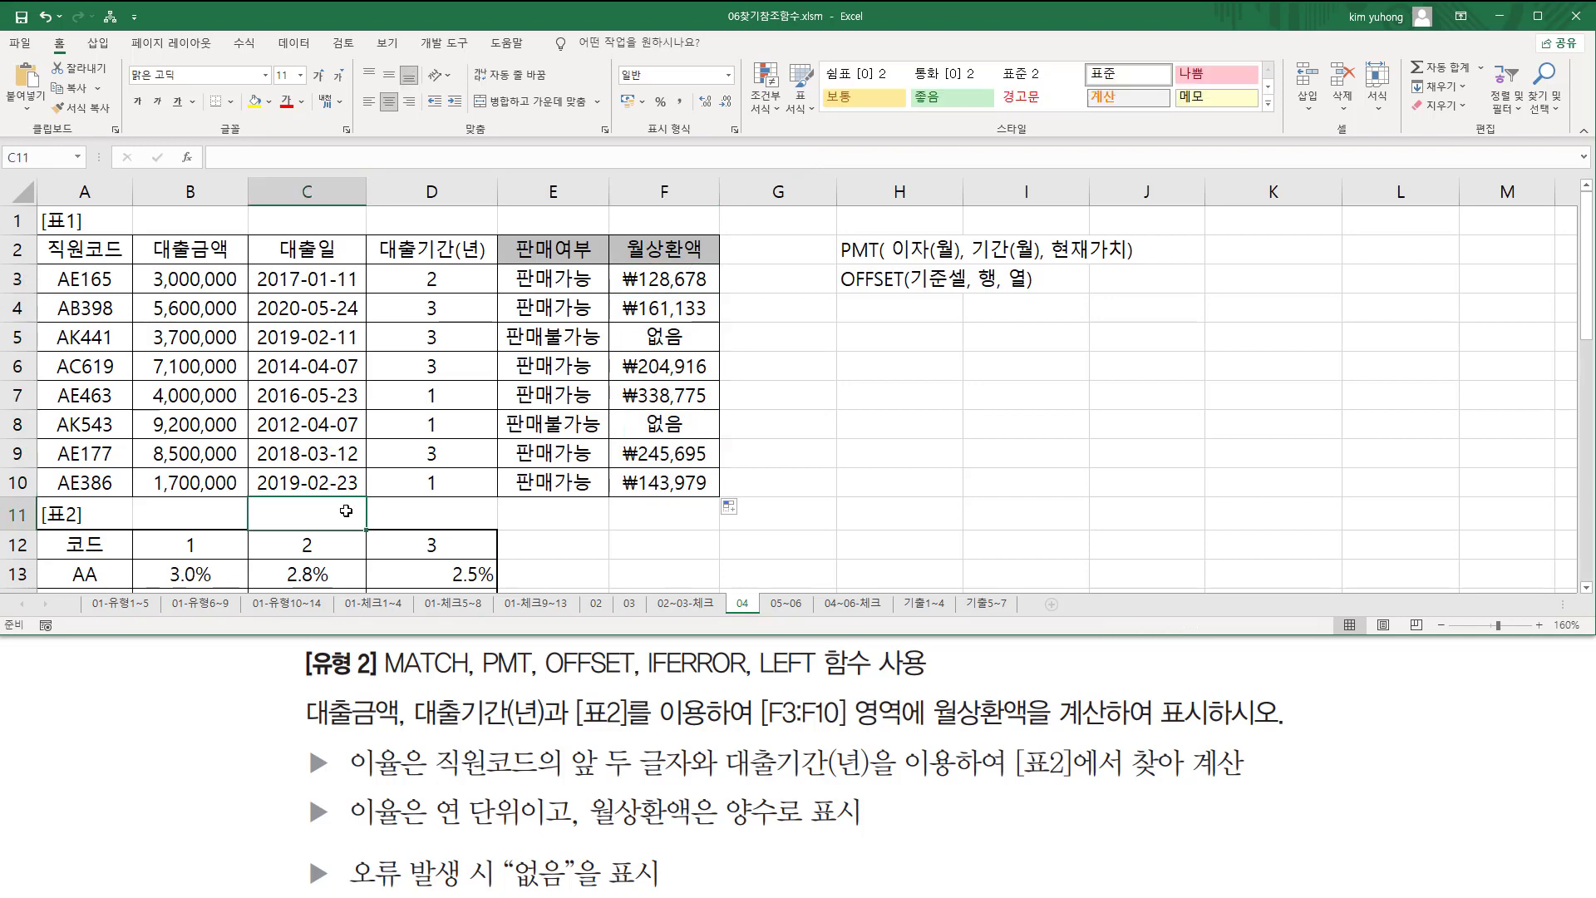
{"action": "left_click", "coordinate": [219, 511]}
{"action": "type", "text": "=IFERROR(   PMT(   OFFSET( $A$12, MATCH(   LEFT(A3,2), $A$13:$A$16, 0), D3 ) /12, D3*12,   -B3), \"없음\" )"}
{"action": "key", "text": "Return"}
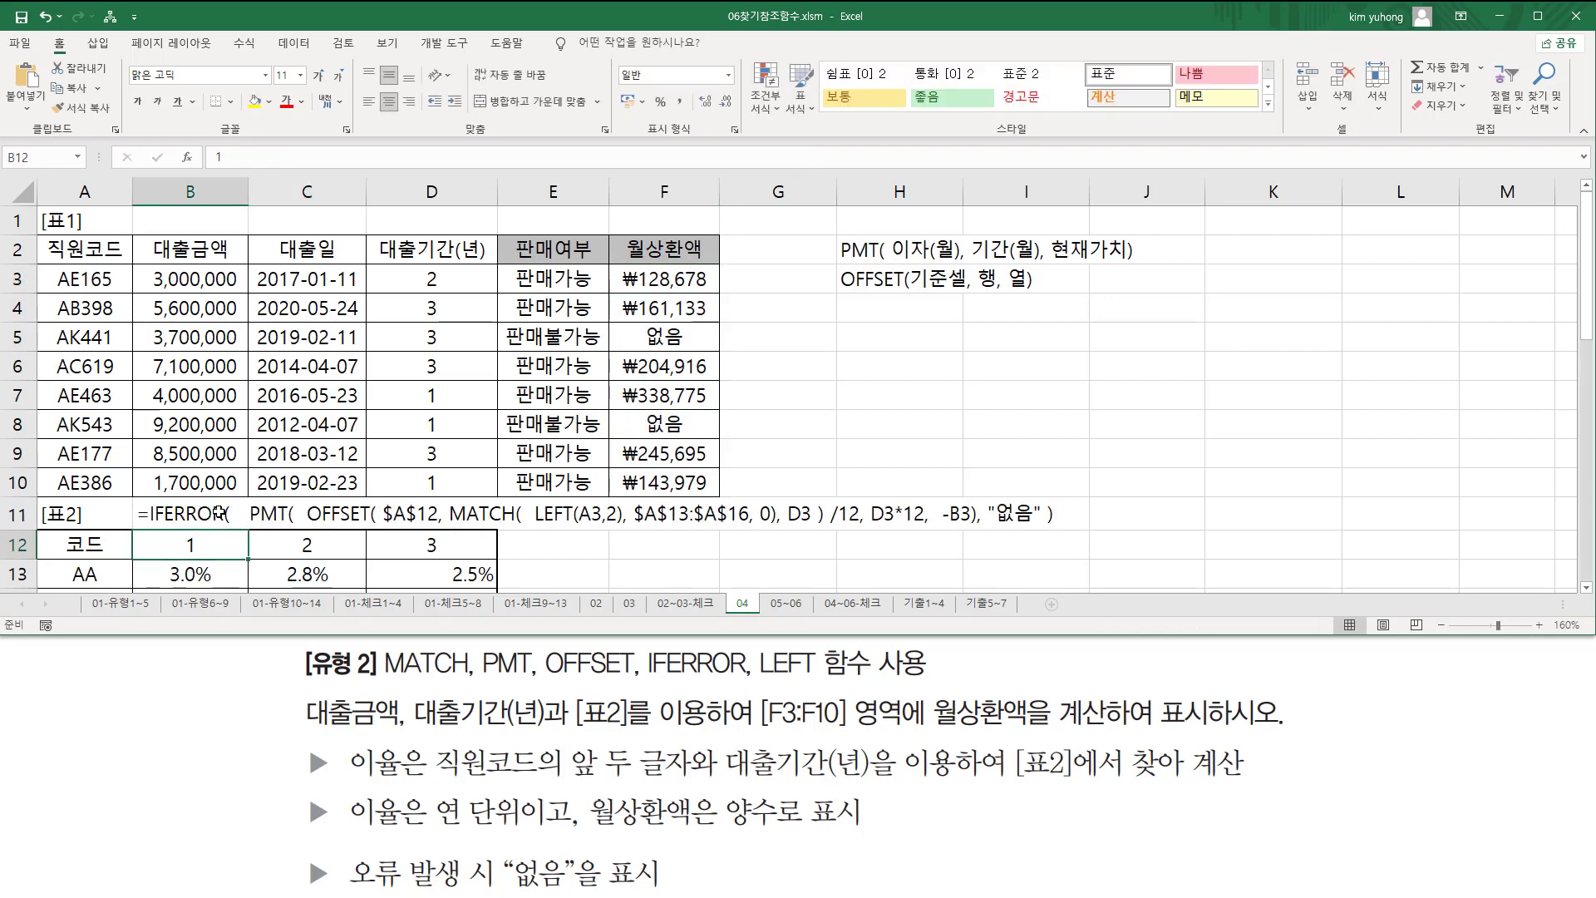
{"action": "left_click", "coordinate": [219, 513]}
{"action": "left_click", "coordinate": [287, 101]}
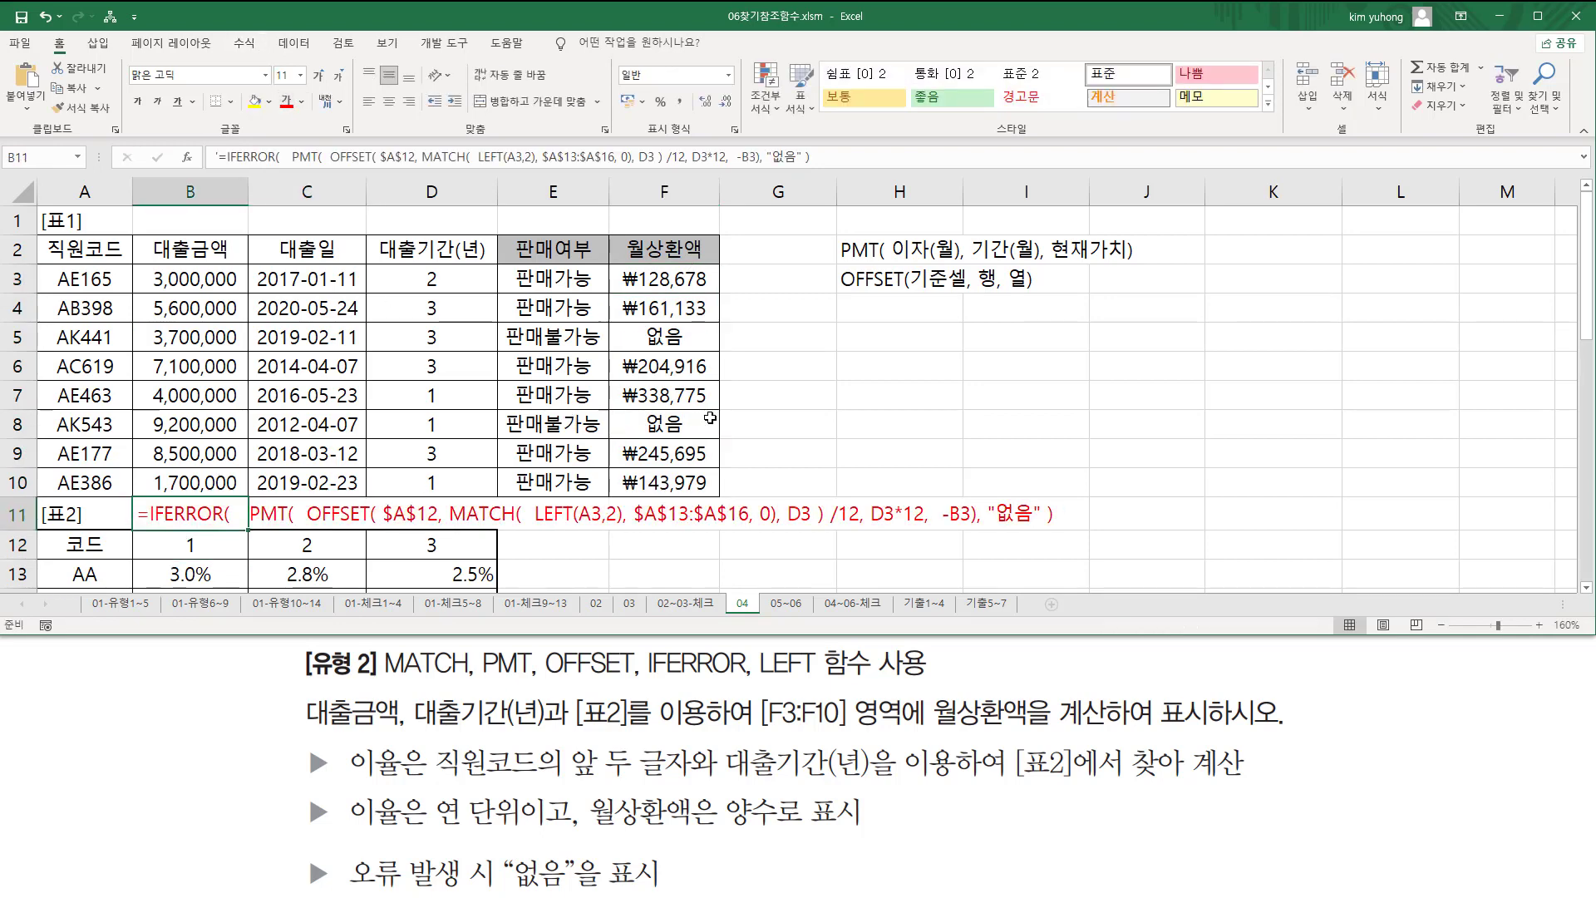
{"action": "left_click", "coordinate": [900, 453]}
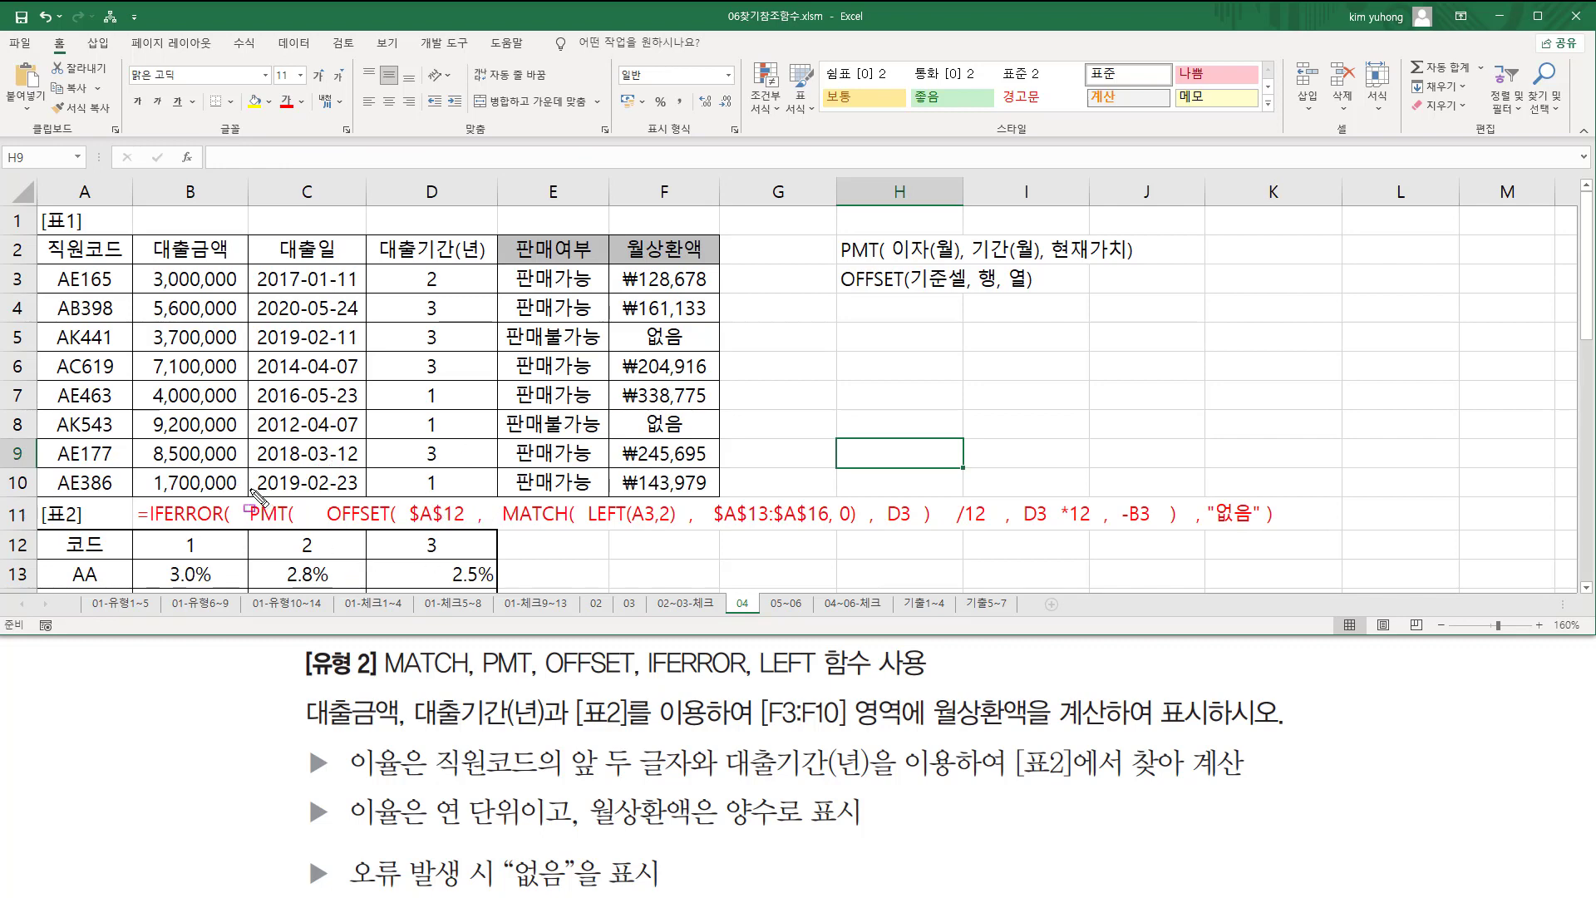
- Review the IFERROR structure in the B11 formula text: the PMT expression as value and "없음" as the error result
{"action": "mouse_move", "coordinate": [249, 483]}
{"action": "left_mouse_down"}
{"action": "mouse_move", "coordinate": [249, 499]}
{"action": "mouse_move", "coordinate": [570, 551]}
{"action": "mouse_move", "coordinate": [1191, 540]}
{"action": "left_mouse_up"}
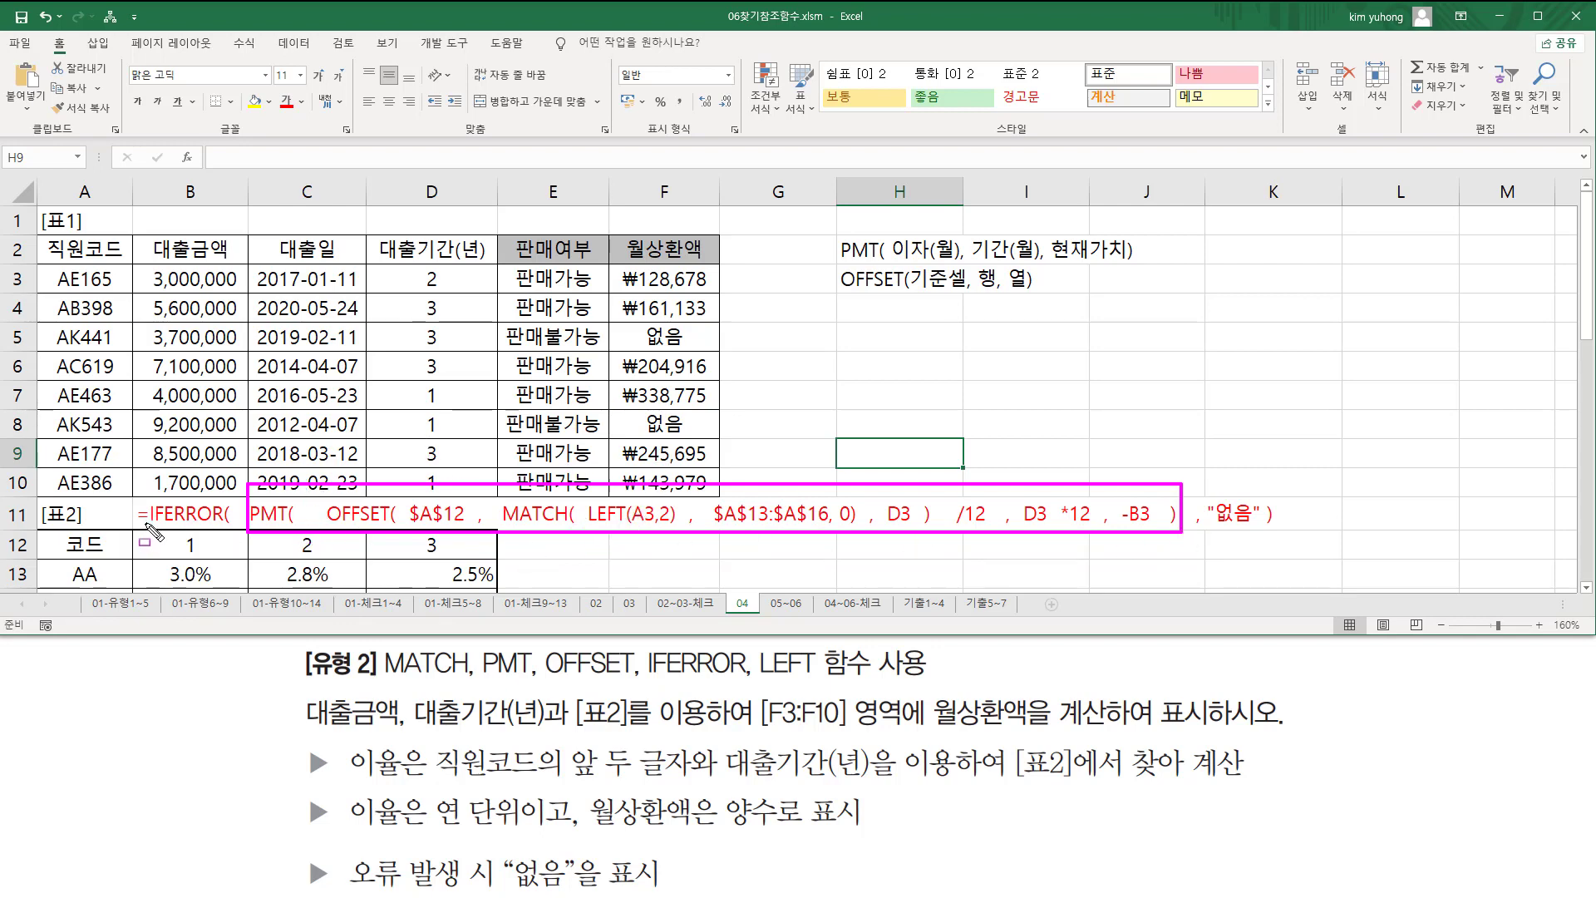
{"action": "left_click_drag", "start_coordinate": [146, 525], "coordinate": [221, 525]}
{"action": "mouse_move", "coordinate": [1207, 490]}
{"action": "left_mouse_down"}
{"action": "mouse_move", "coordinate": [1220, 517]}
{"action": "mouse_move", "coordinate": [1266, 536]}
{"action": "left_mouse_up"}
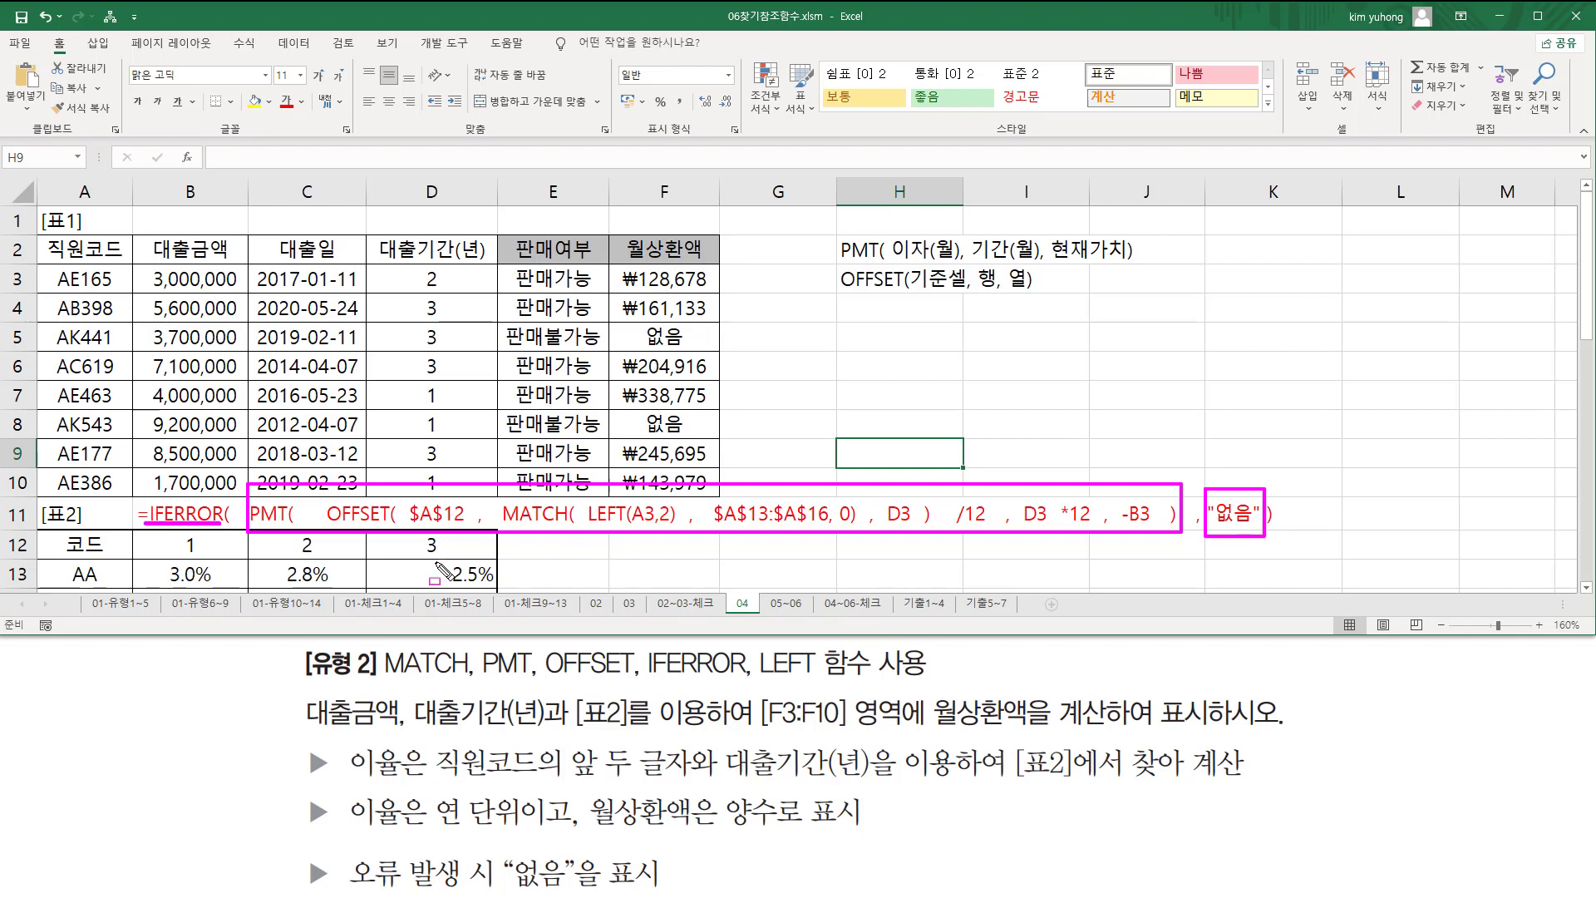
{"action": "key", "text": "e"}
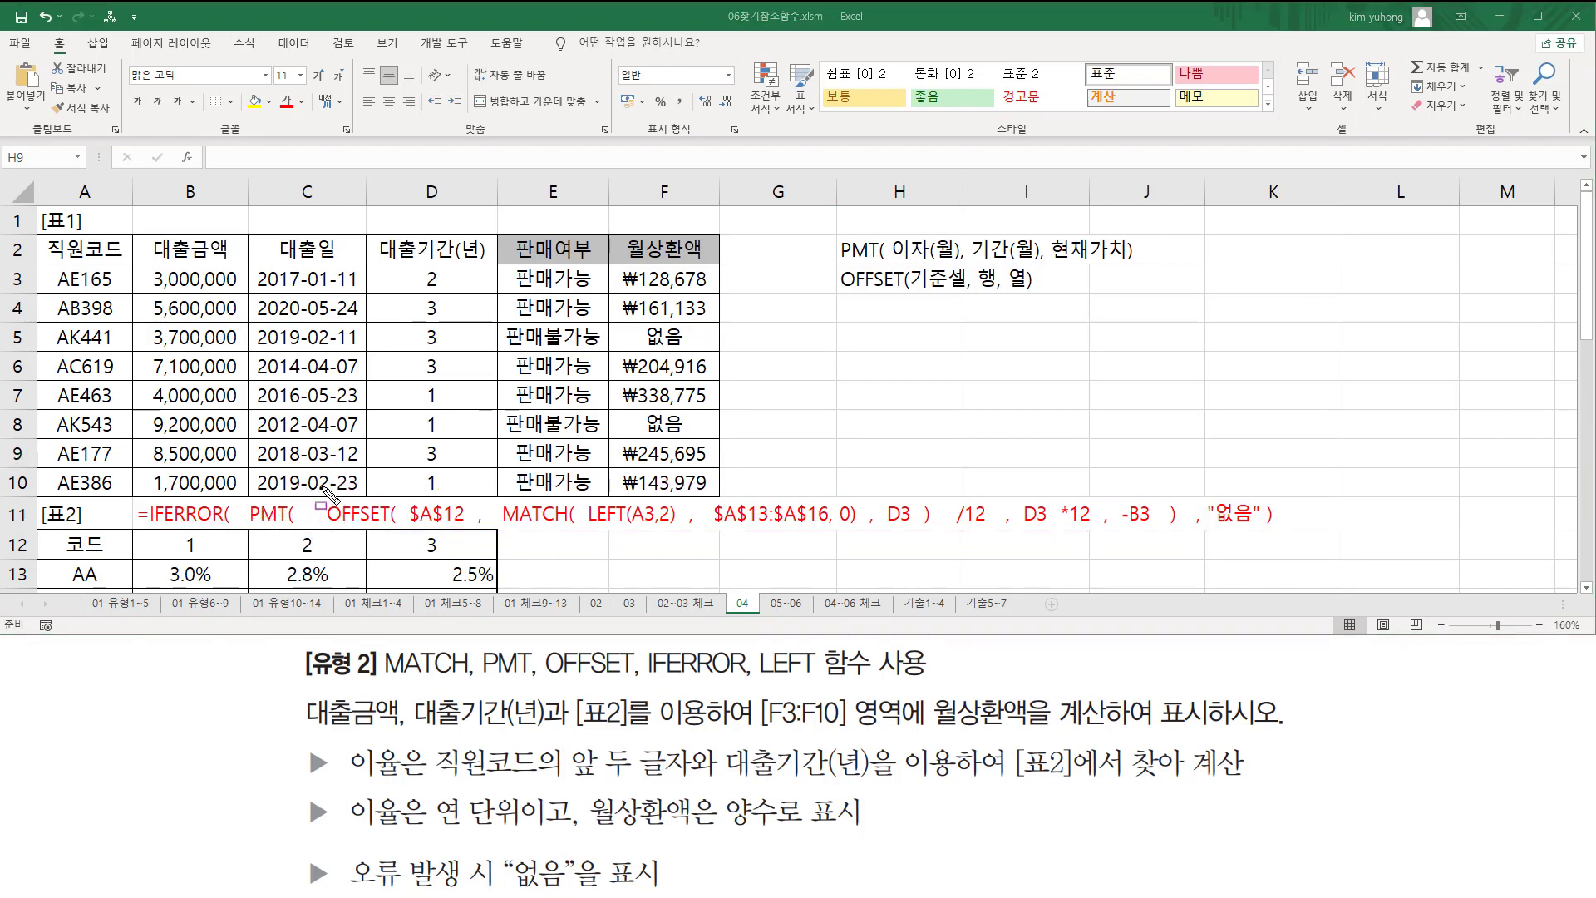
- Review the PMT arguments in B11 against the syntax note, the yearly loan periods and the requirement for positive 월상환액
{"action": "mouse_move", "coordinate": [323, 488]}
{"action": "left_mouse_down"}
{"action": "mouse_move", "coordinate": [358, 532]}
{"action": "mouse_move", "coordinate": [939, 537]}
{"action": "left_mouse_up"}
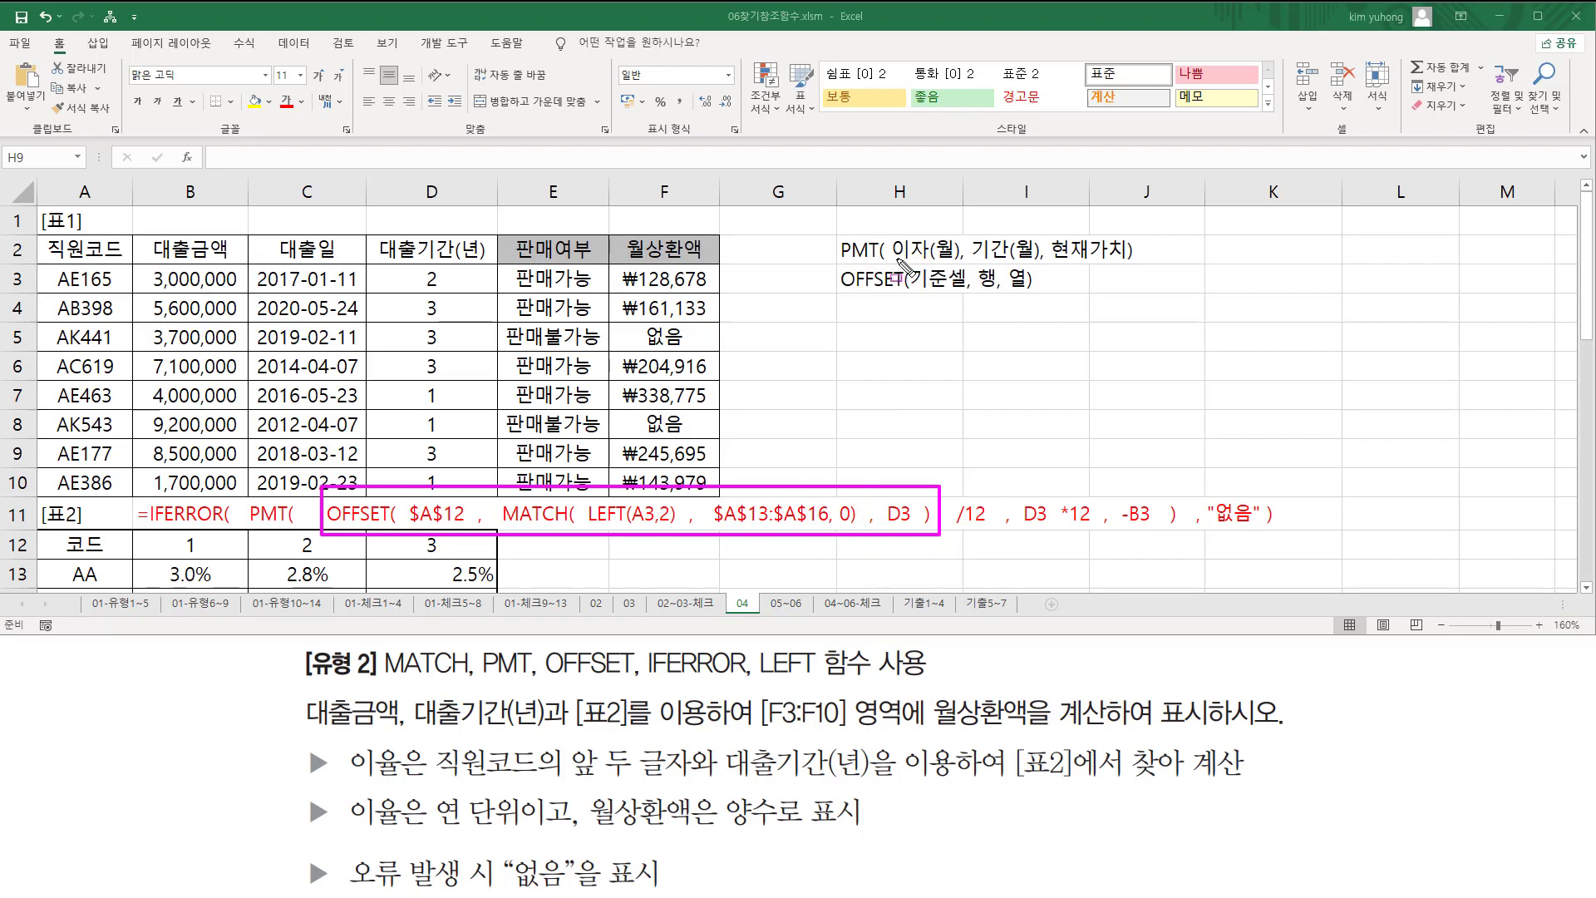
{"action": "left_click_drag", "start_coordinate": [892, 260], "coordinate": [957, 259]}
{"action": "mouse_move", "coordinate": [944, 527]}
{"action": "left_mouse_down"}
{"action": "mouse_move", "coordinate": [1101, 527]}
{"action": "mouse_move", "coordinate": [1016, 509]}
{"action": "mouse_move", "coordinate": [1053, 531]}
{"action": "left_mouse_up"}
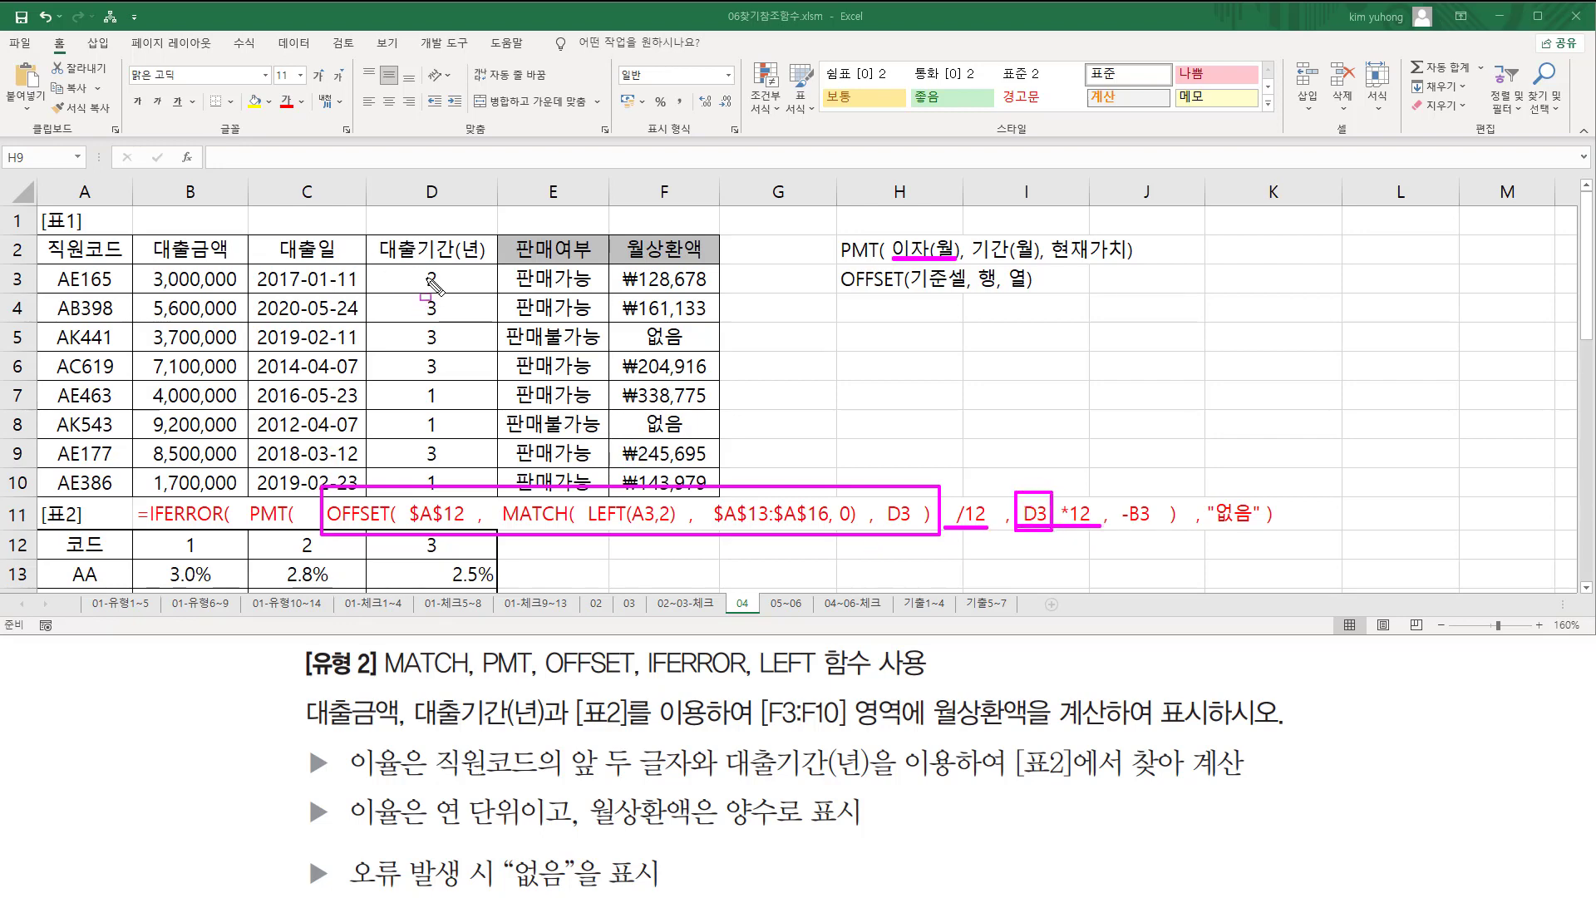
{"action": "mouse_move", "coordinate": [447, 266]}
{"action": "left_mouse_down"}
{"action": "mouse_move", "coordinate": [422, 283]}
{"action": "mouse_move", "coordinate": [449, 292]}
{"action": "mouse_move", "coordinate": [434, 324]}
{"action": "left_mouse_up"}
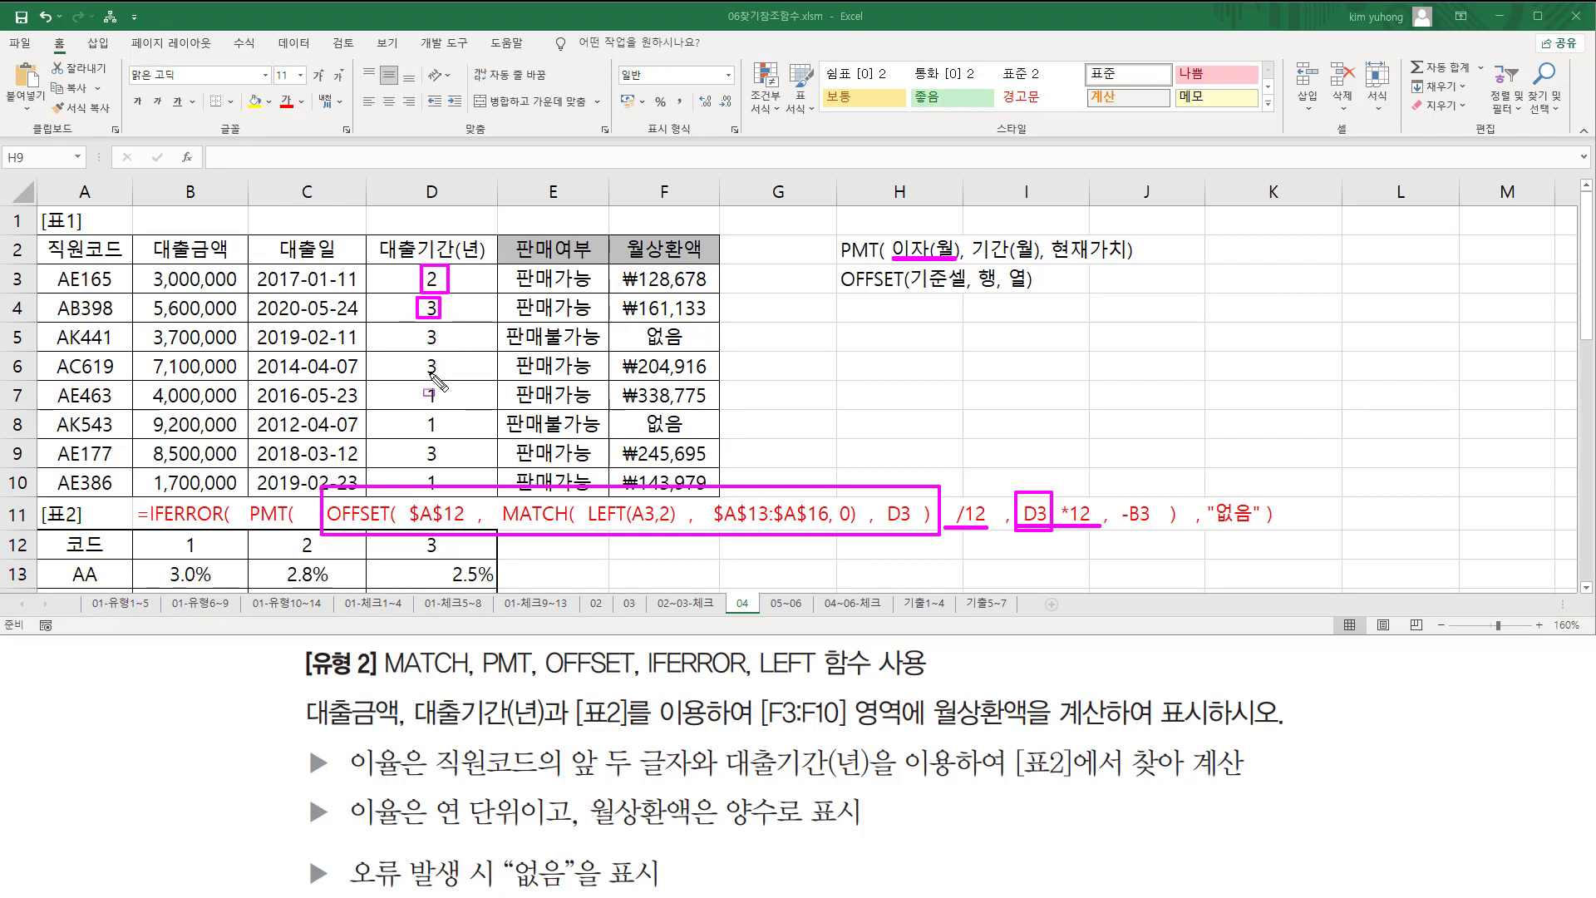
{"action": "left_click_drag", "start_coordinate": [455, 258], "coordinate": [479, 259]}
{"action": "mouse_move", "coordinate": [1061, 497]}
{"action": "left_mouse_down"}
{"action": "mouse_move", "coordinate": [1096, 494]}
{"action": "mouse_move", "coordinate": [1097, 526]}
{"action": "mouse_move", "coordinate": [1056, 526]}
{"action": "left_mouse_up"}
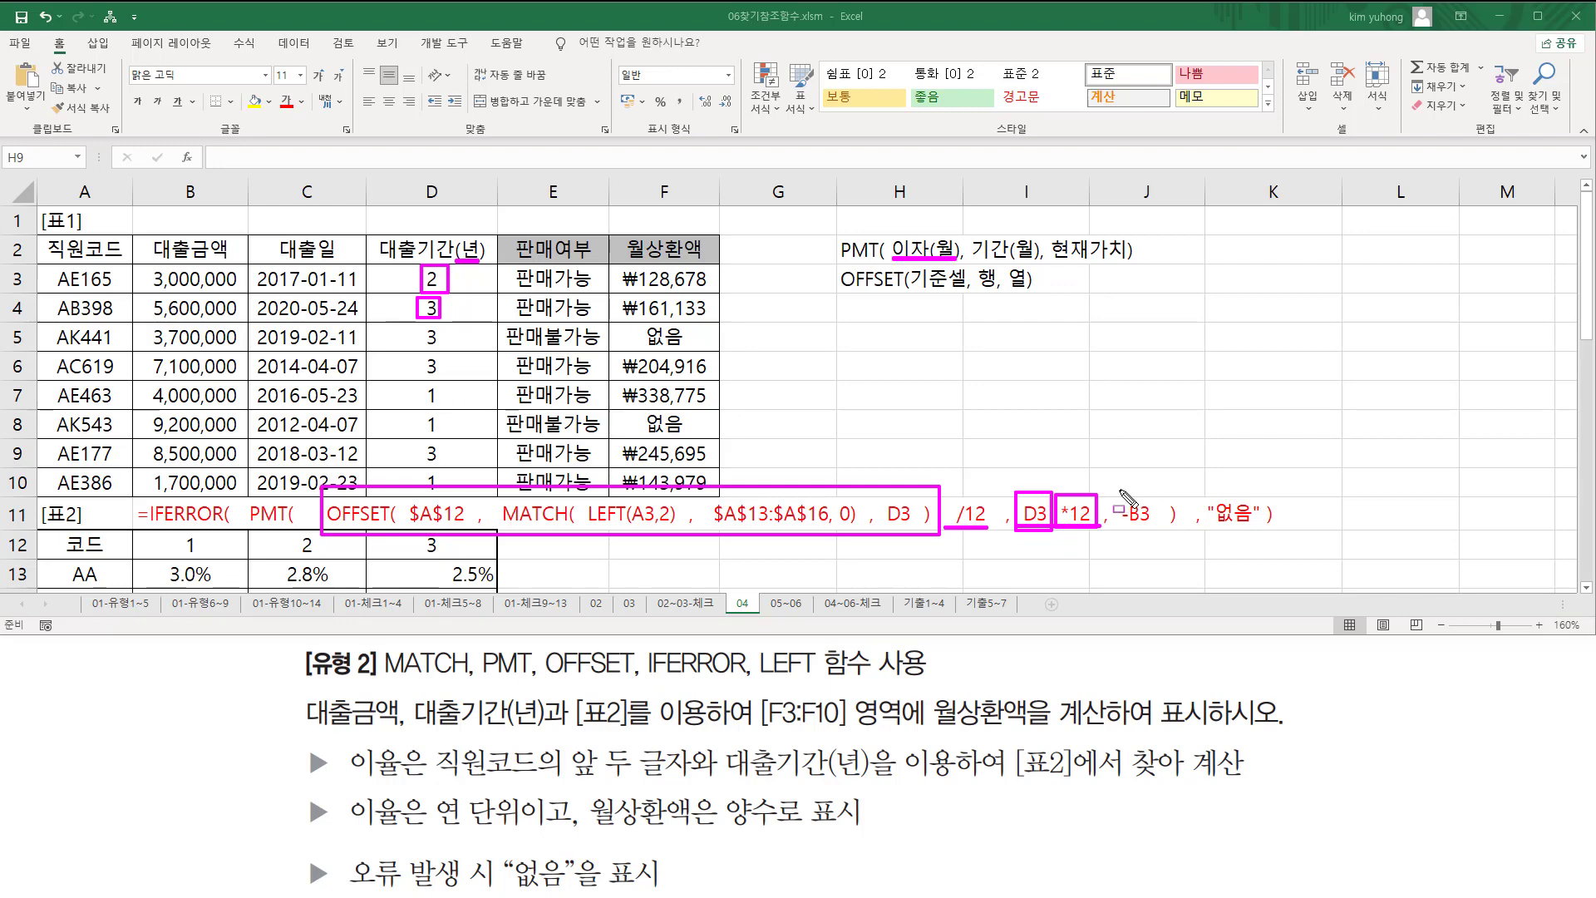
{"action": "left_click_drag", "start_coordinate": [1120, 489], "coordinate": [1158, 536]}
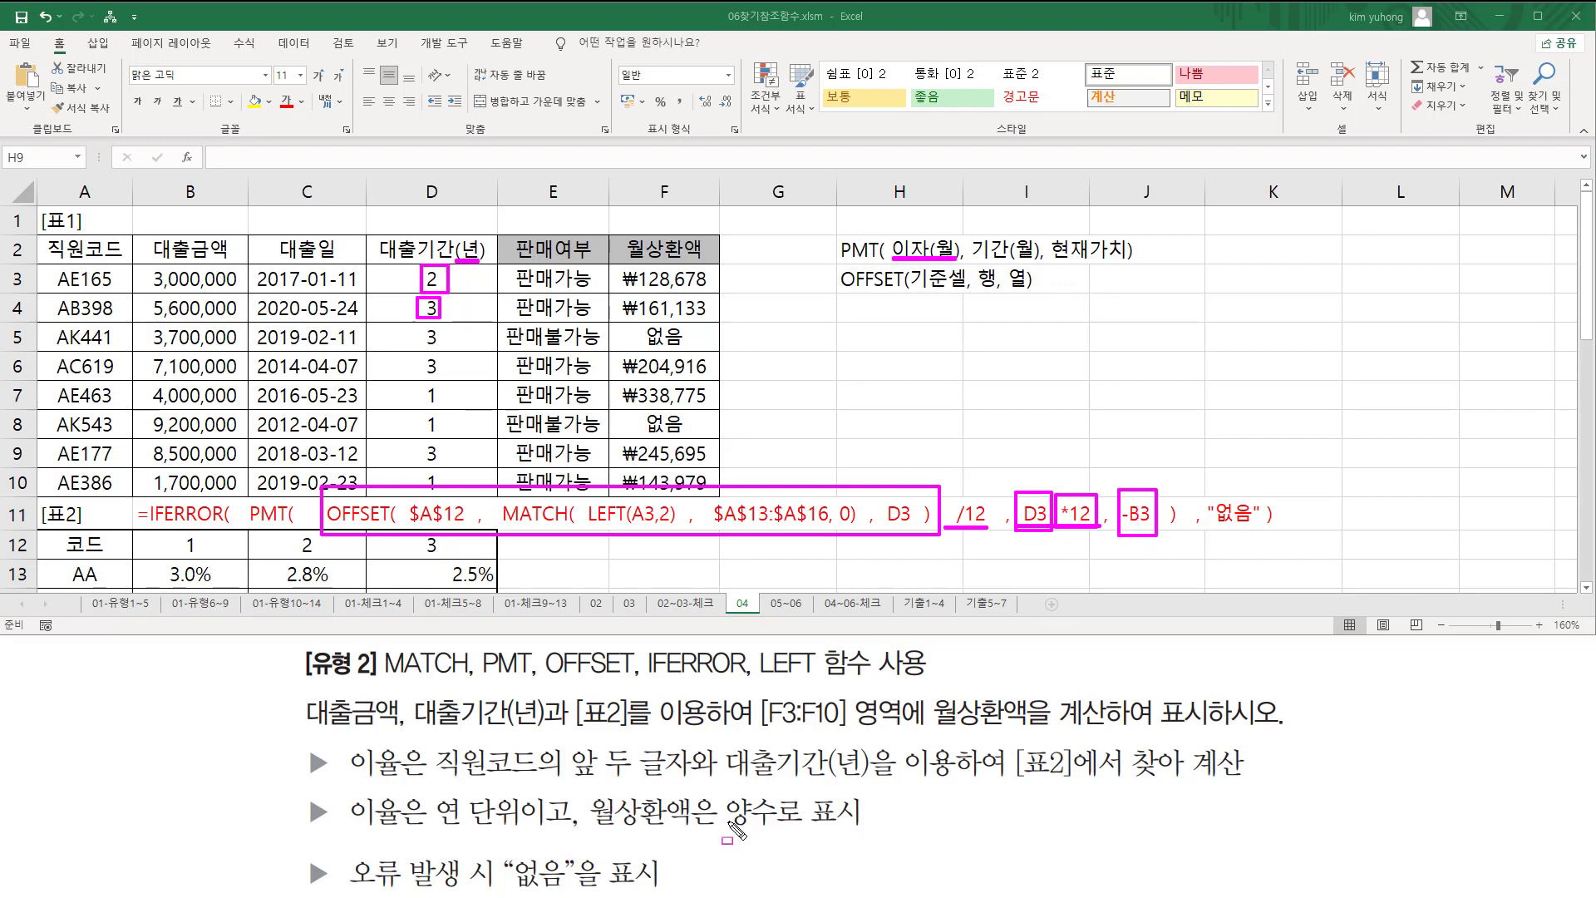
{"action": "left_click_drag", "start_coordinate": [592, 831], "coordinate": [938, 830]}
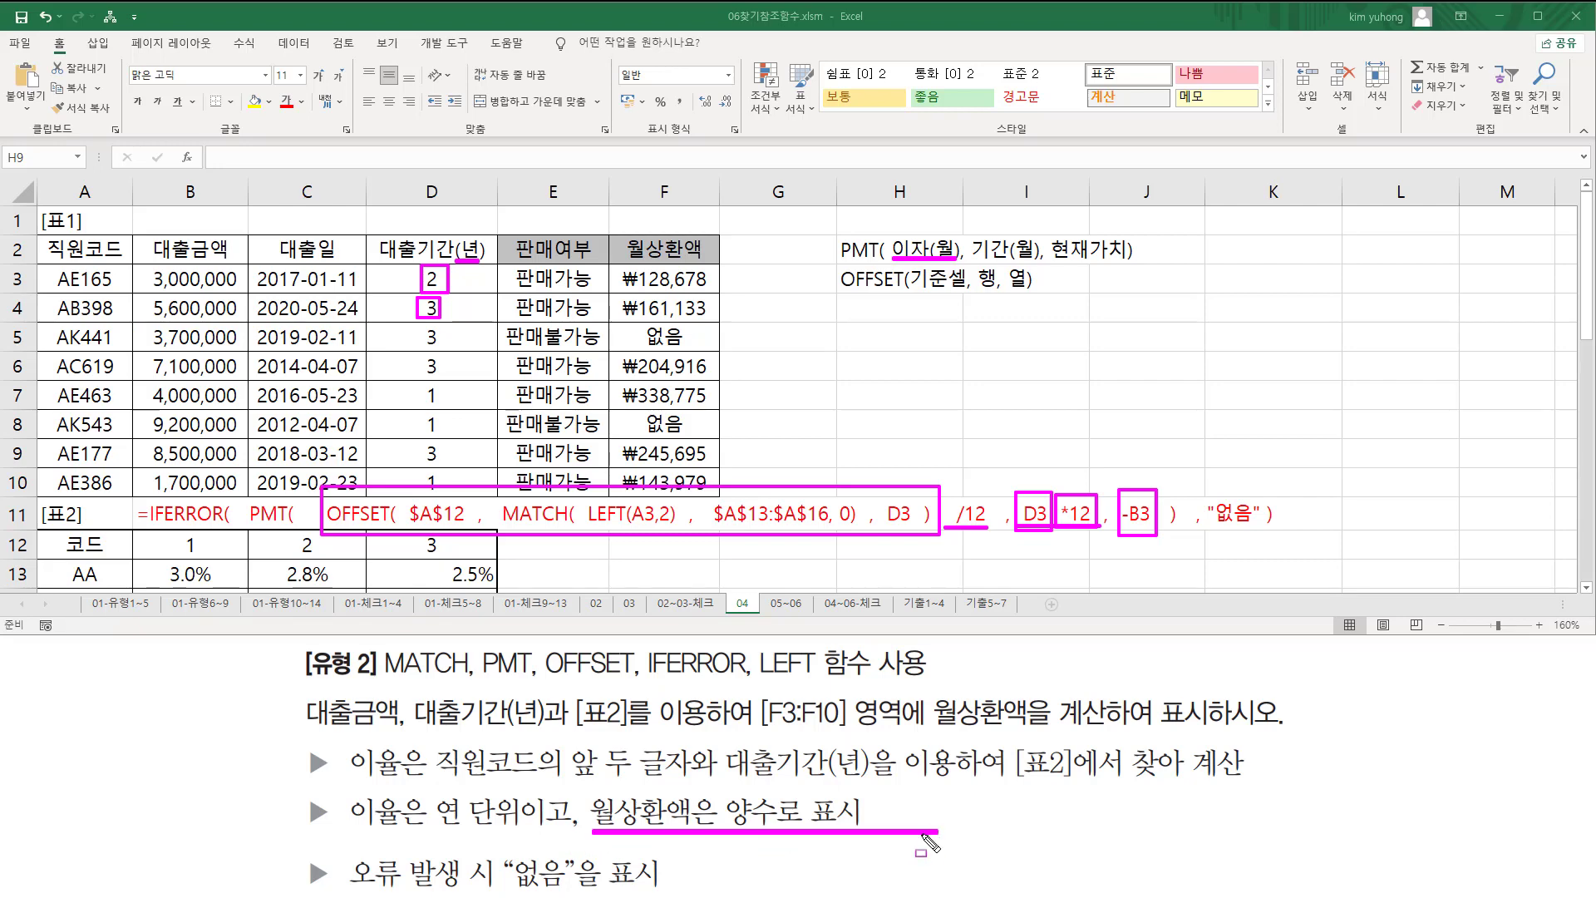
{"action": "left_click_drag", "start_coordinate": [1122, 522], "coordinate": [1134, 522]}
{"action": "key", "text": "e"}
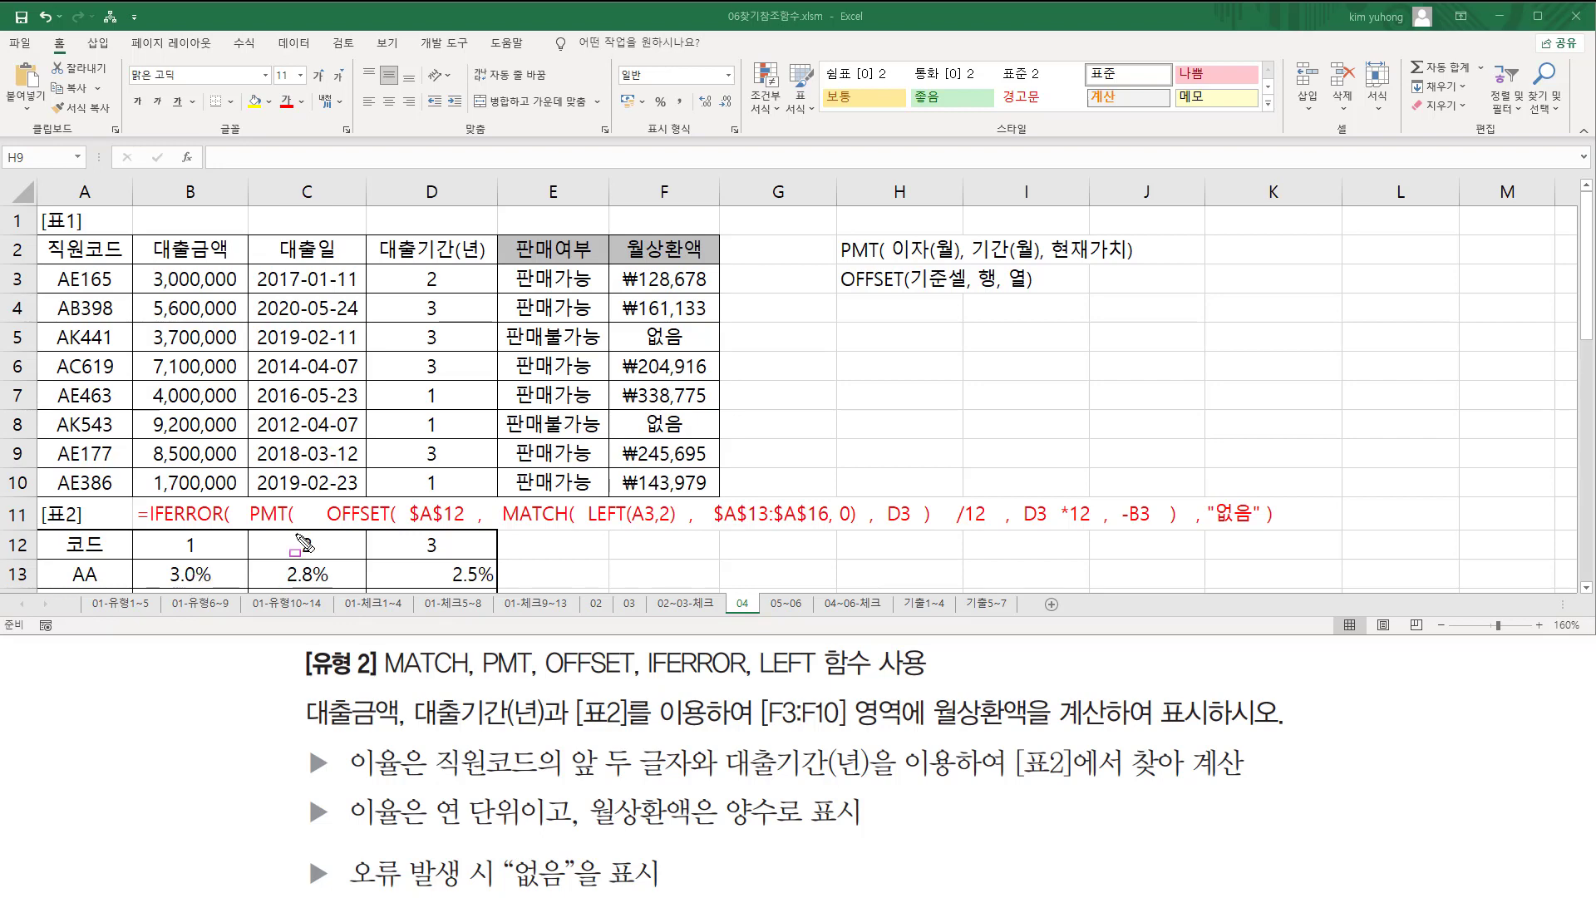
- Compare the OFFSET arguments $A$12, MATCH and D3 in B11 with the codes and rates in [표2]
{"action": "key", "text": "Escape"}
{"action": "scroll", "coordinate": [467, 437], "scroll_direction": "down", "scroll_amount": 3}
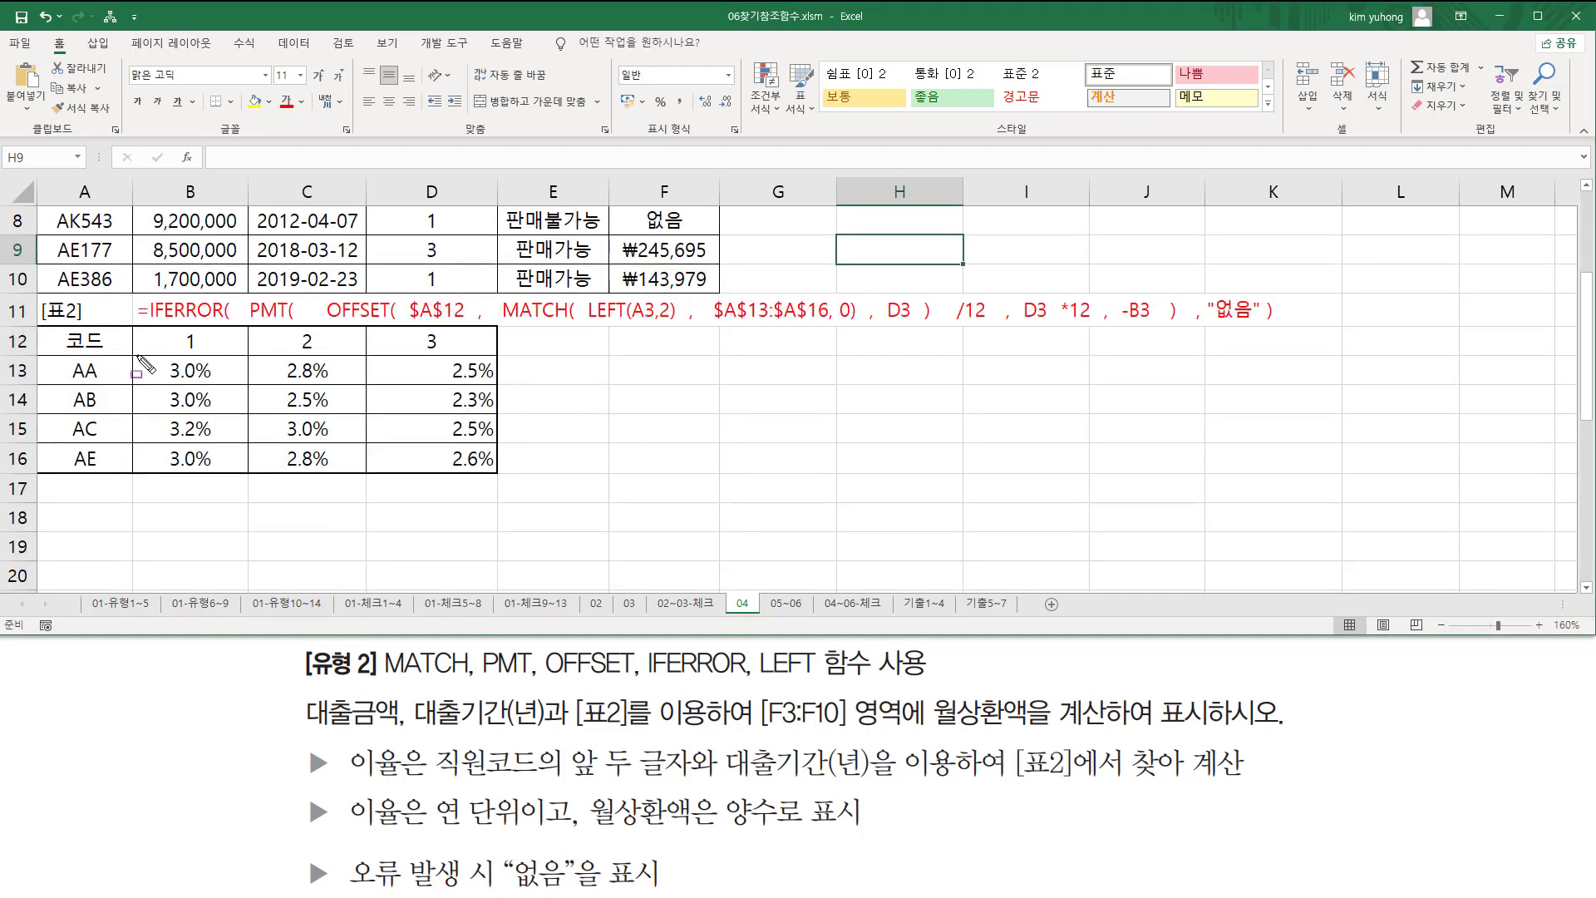
{"action": "mouse_move", "coordinate": [143, 355]}
{"action": "left_mouse_down"}
{"action": "mouse_move", "coordinate": [475, 439]}
{"action": "mouse_move", "coordinate": [506, 492]}
{"action": "left_mouse_up"}
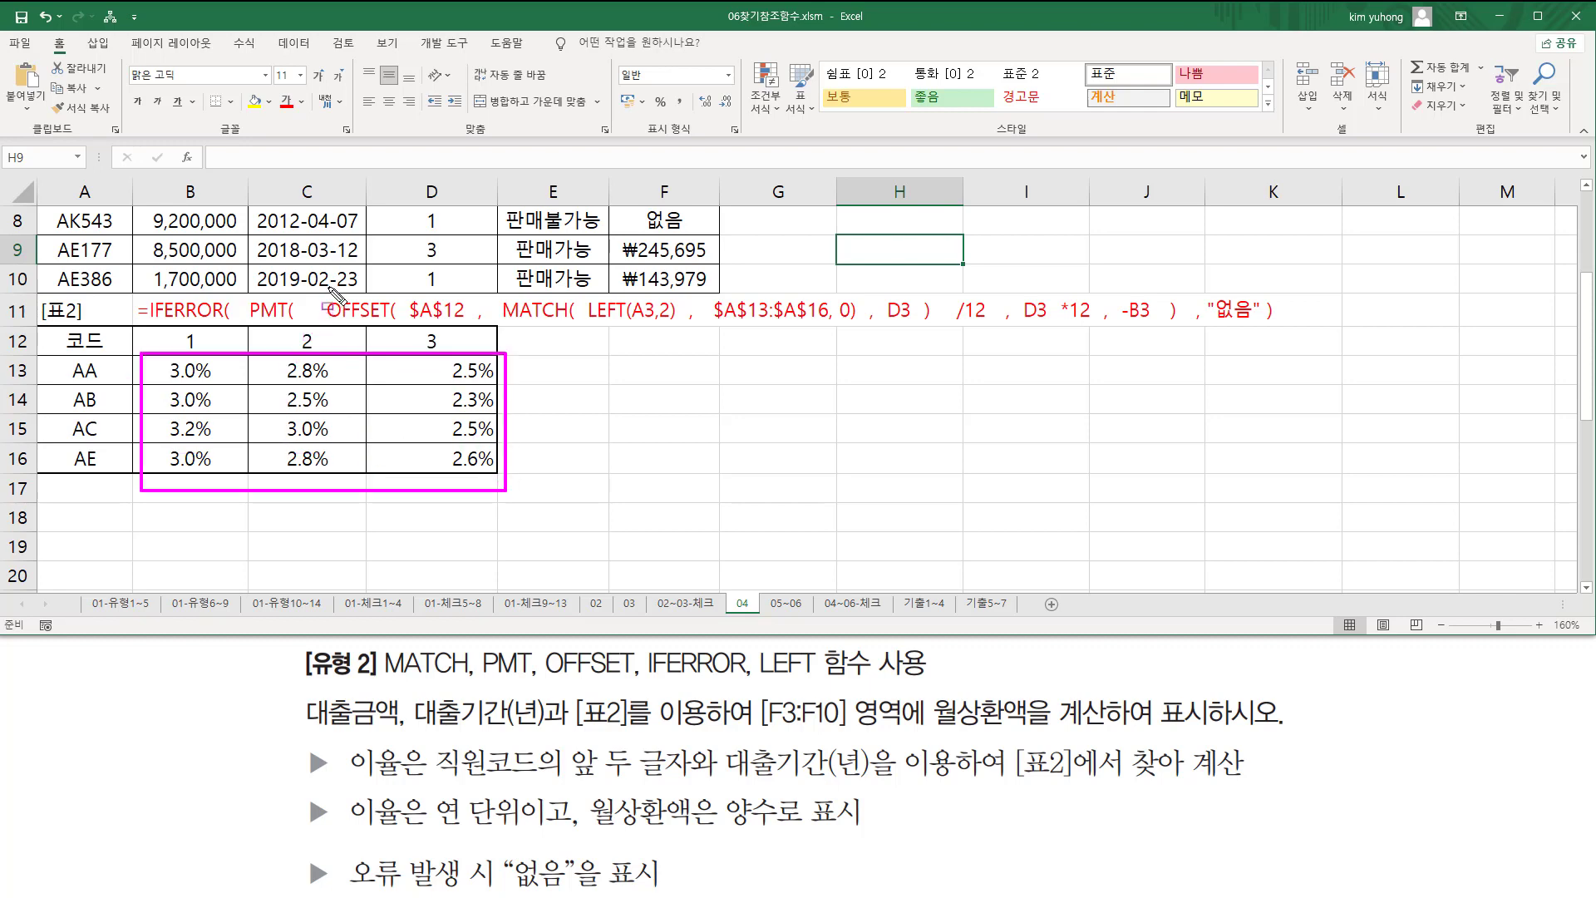
{"action": "mouse_move", "coordinate": [325, 320]}
{"action": "left_mouse_down"}
{"action": "mouse_move", "coordinate": [488, 349]}
{"action": "mouse_move", "coordinate": [473, 335]}
{"action": "mouse_move", "coordinate": [916, 325]}
{"action": "left_mouse_up"}
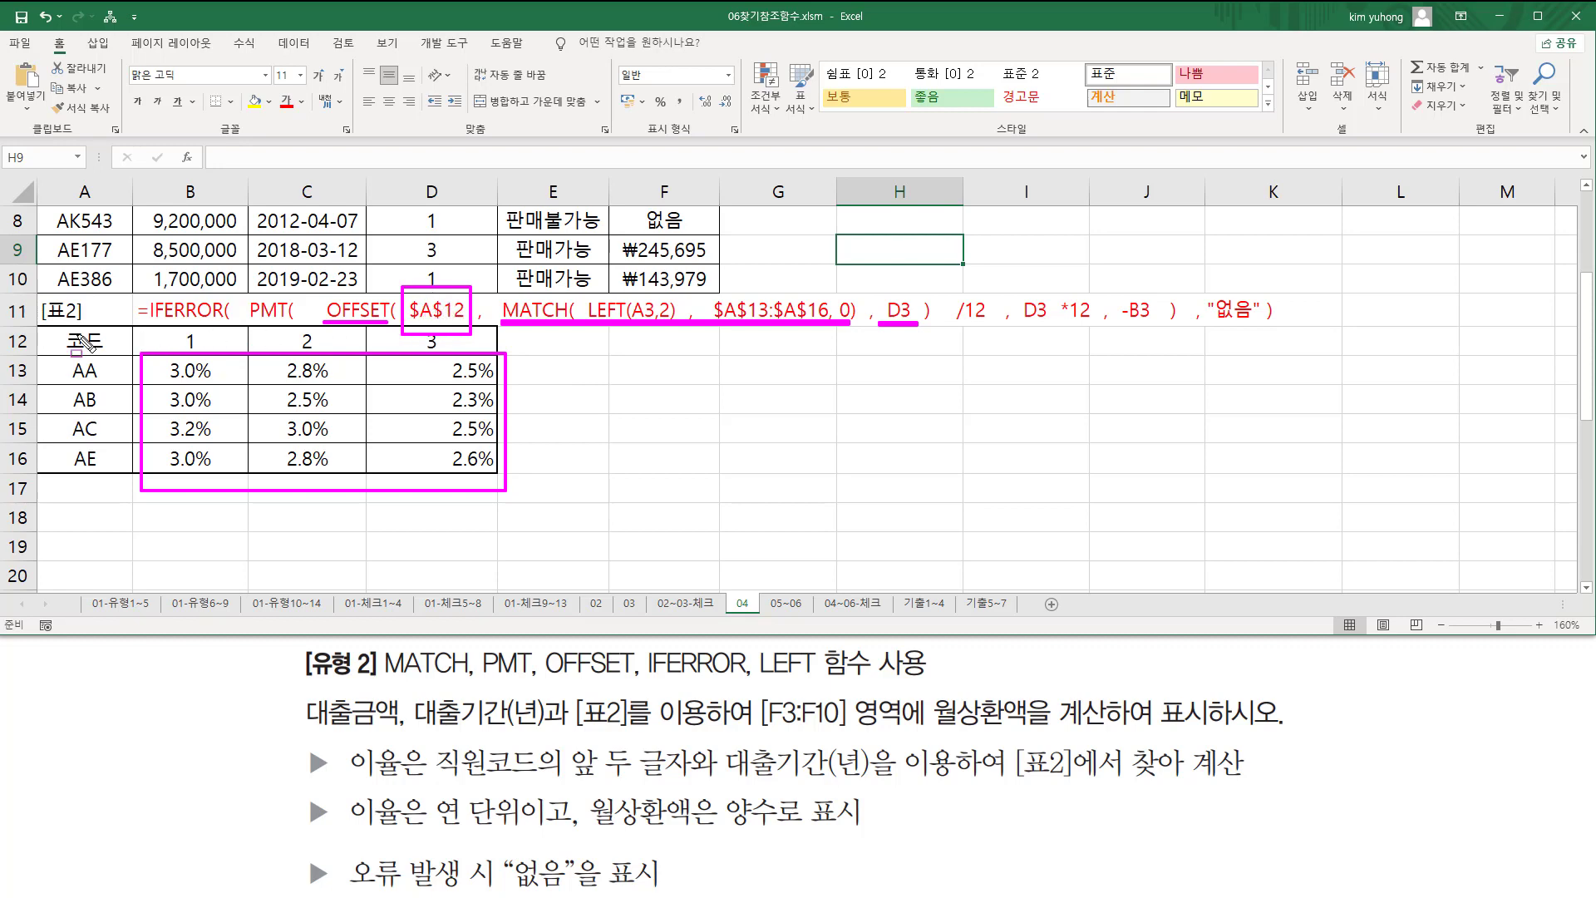
{"action": "left_click_drag", "start_coordinate": [53, 332], "coordinate": [112, 353]}
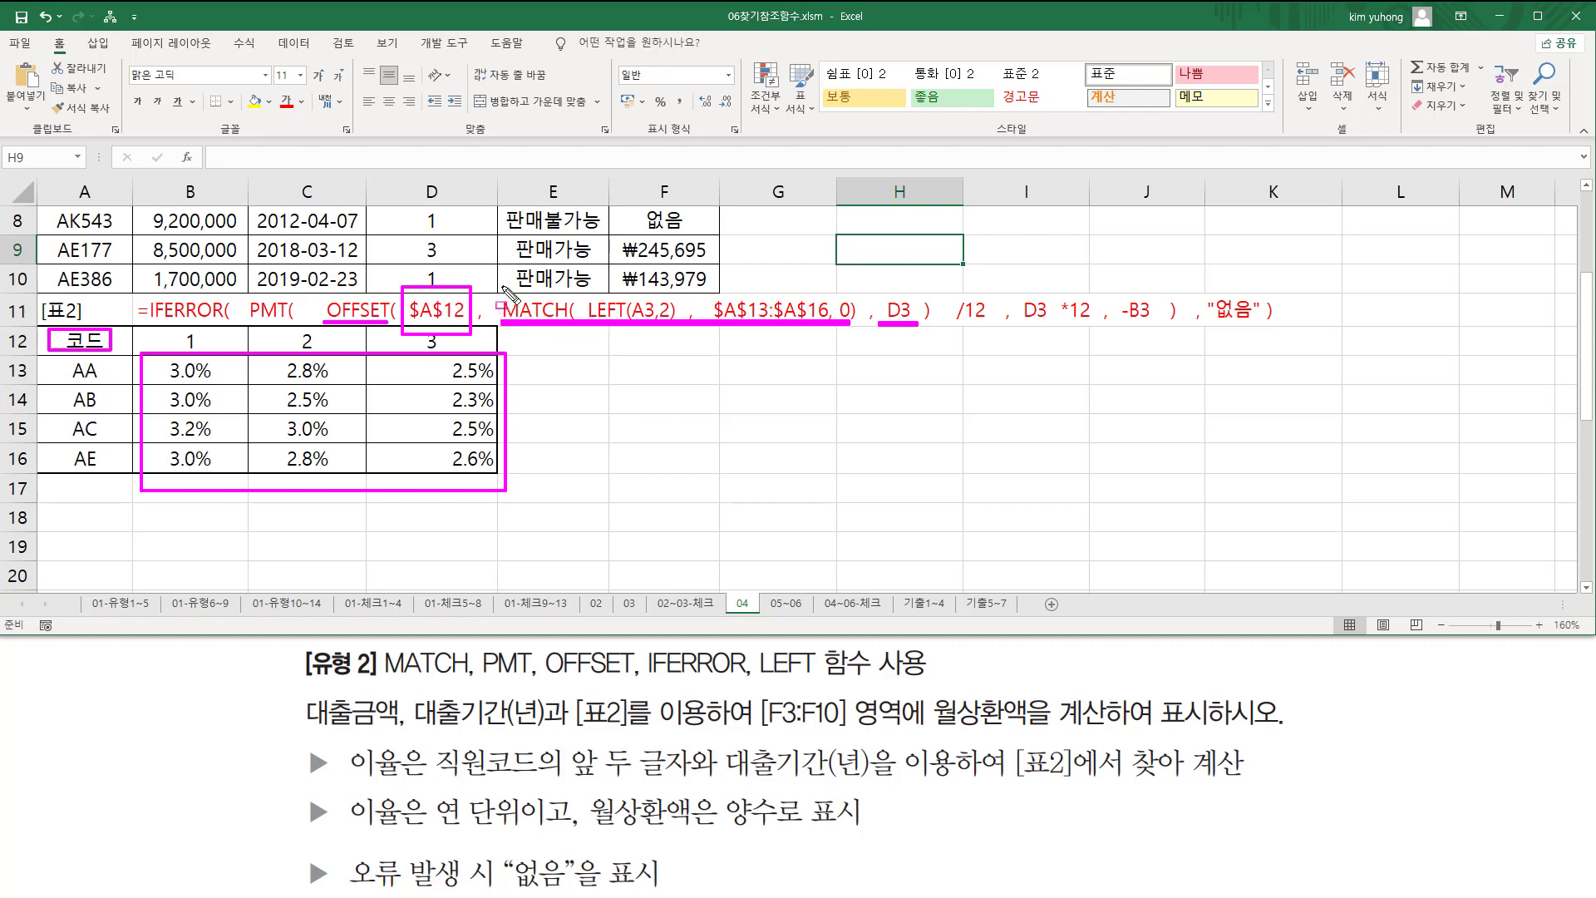
{"action": "mouse_move", "coordinate": [70, 360]}
{"action": "left_mouse_down"}
{"action": "mouse_move", "coordinate": [97, 396]}
{"action": "mouse_move", "coordinate": [101, 464]}
{"action": "mouse_move", "coordinate": [71, 472]}
{"action": "left_mouse_up"}
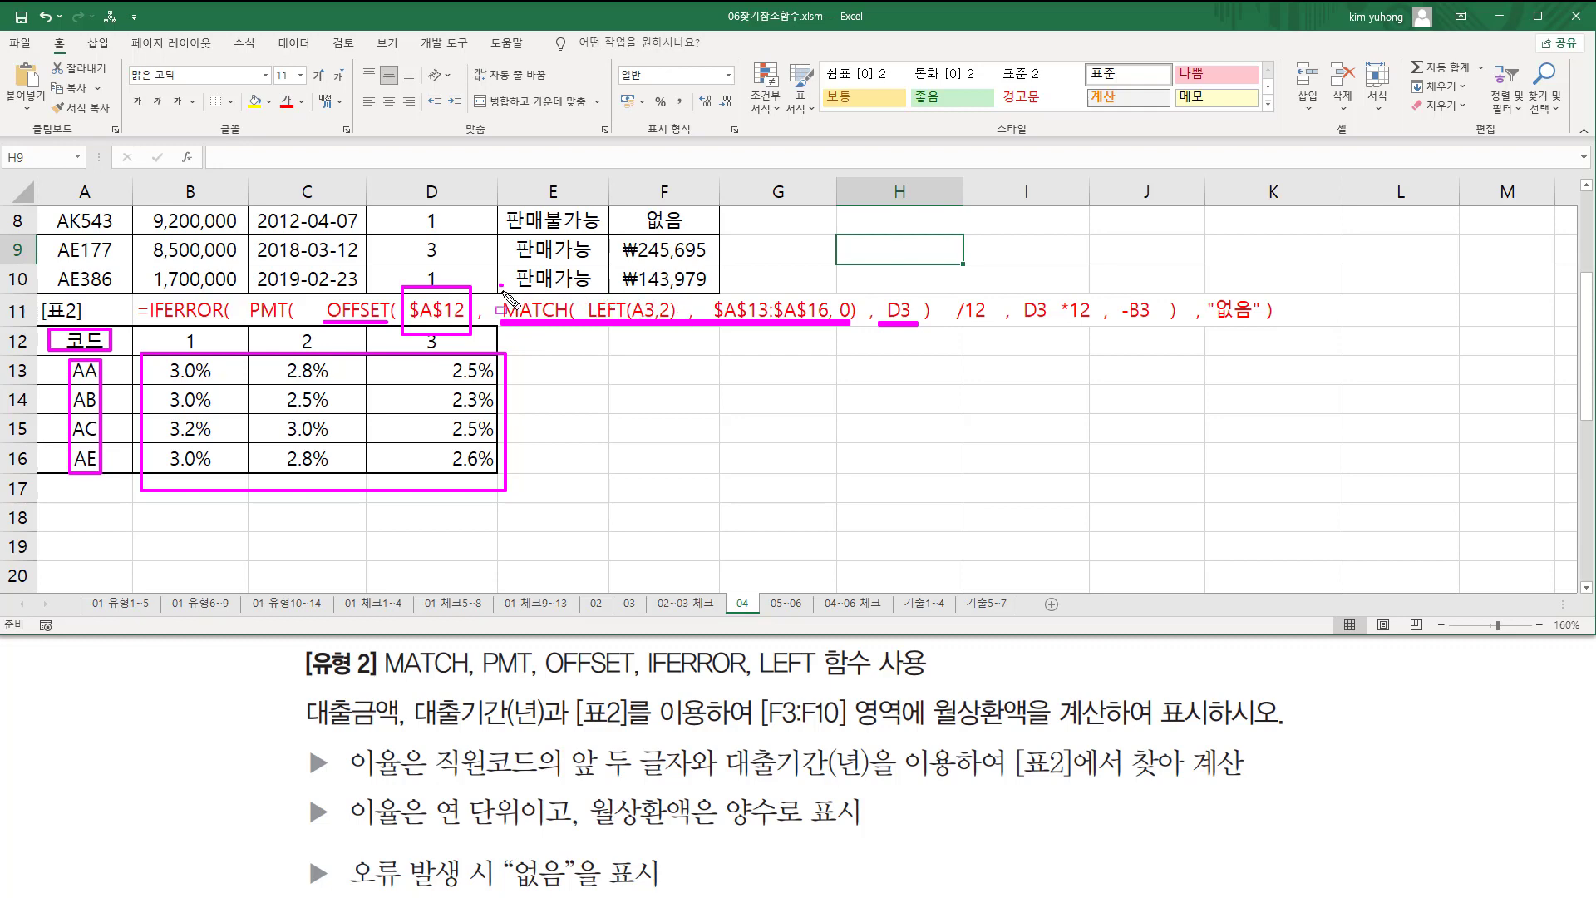
{"action": "mouse_move", "coordinate": [501, 284]}
{"action": "left_mouse_down"}
{"action": "mouse_move", "coordinate": [632, 326]}
{"action": "mouse_move", "coordinate": [860, 330]}
{"action": "left_mouse_up"}
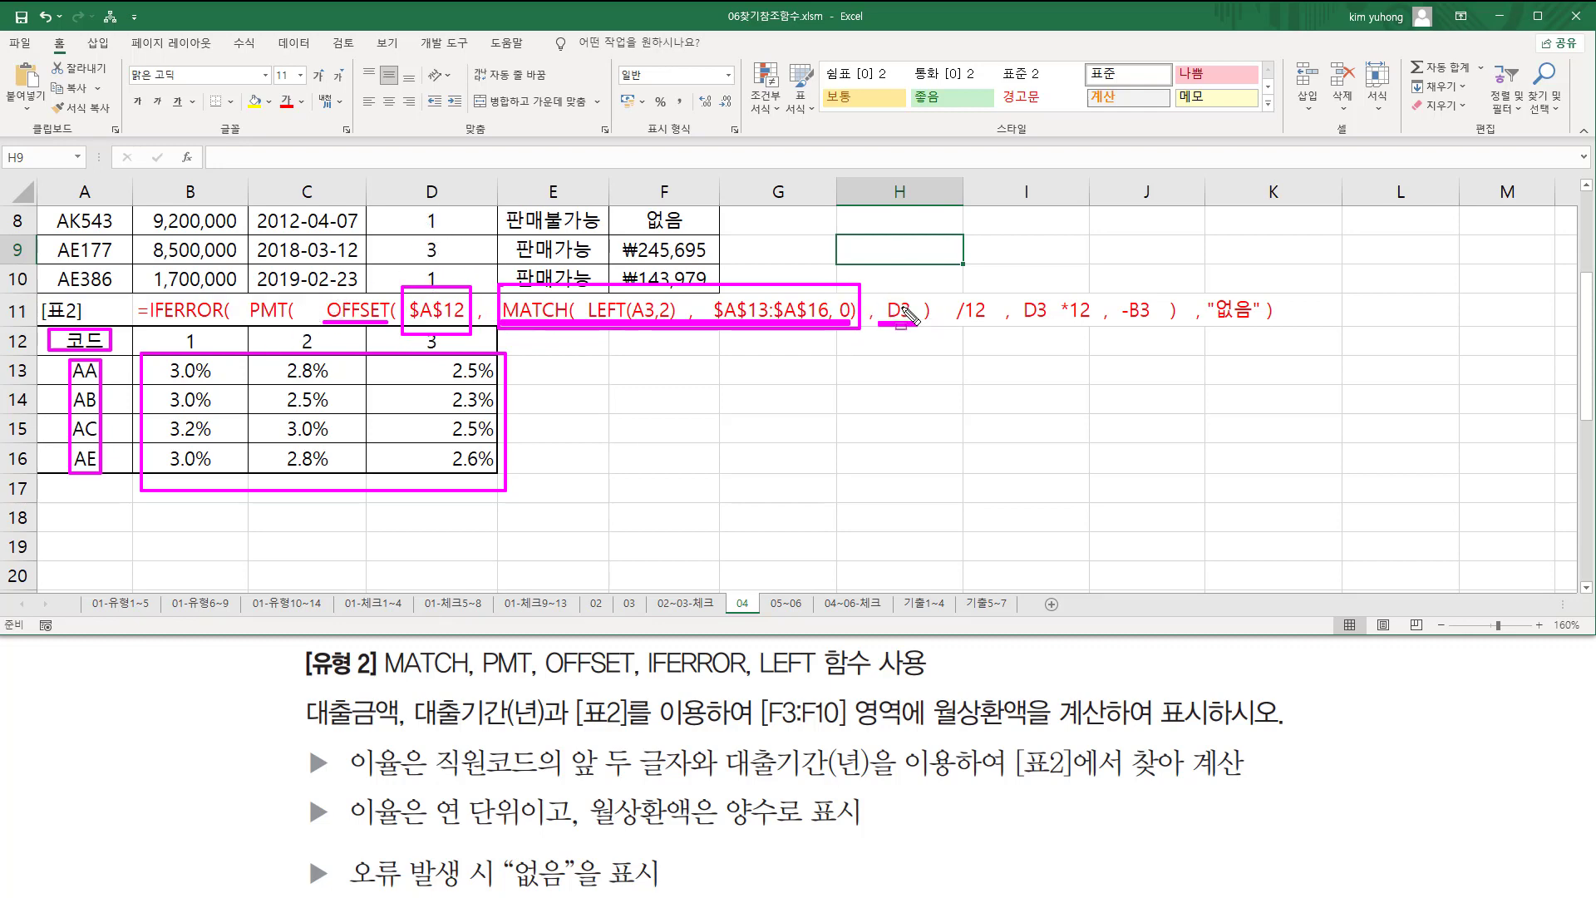
{"action": "left_click_drag", "start_coordinate": [887, 280], "coordinate": [913, 338]}
{"action": "key", "text": "Escape"}
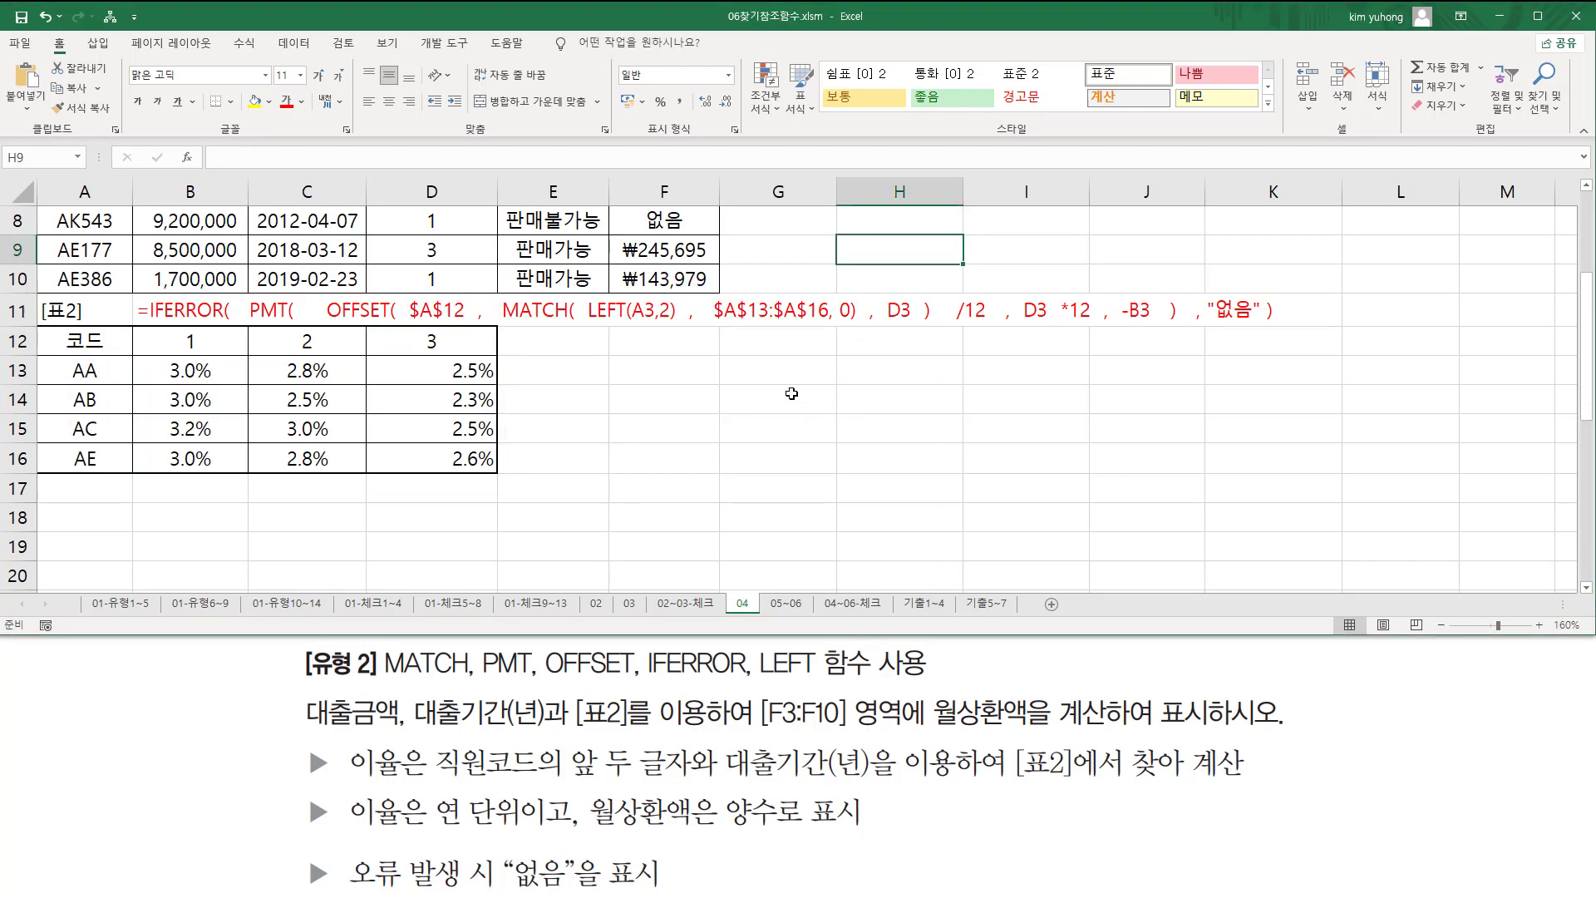
- Review the PMT and OFFSET syntax notes in H2:H3
{"action": "scroll", "coordinate": [751, 383], "scroll_direction": "up", "scroll_amount": 3}
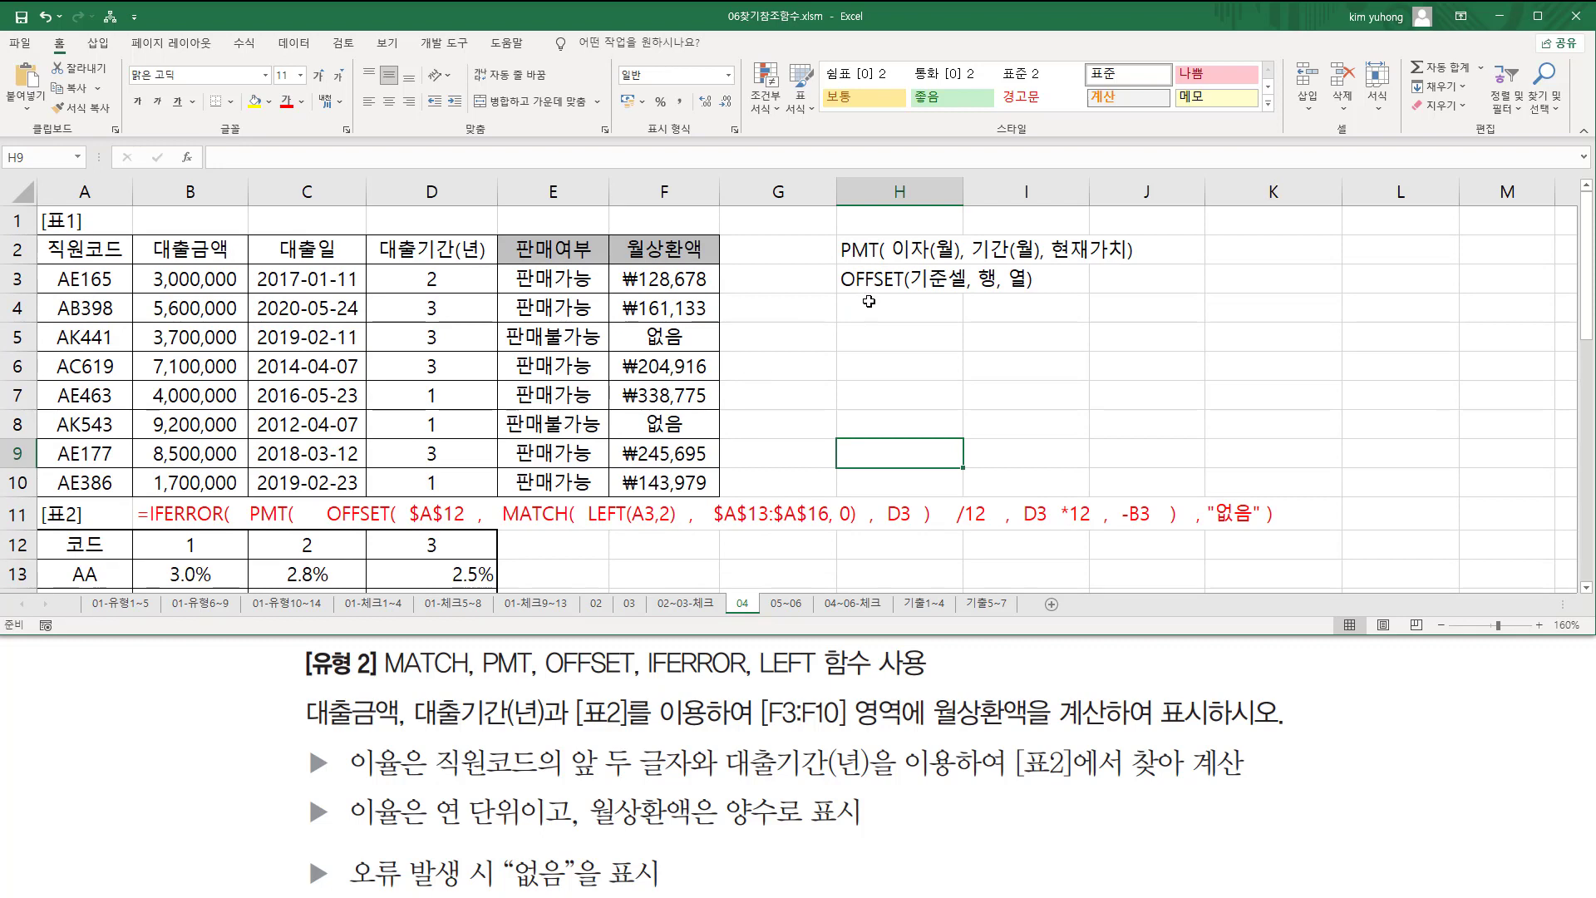
{"action": "key", "text": "ctrl+2"}
{"action": "mouse_move", "coordinate": [832, 231]}
{"action": "left_mouse_down"}
{"action": "mouse_move", "coordinate": [1106, 320]}
{"action": "mouse_move", "coordinate": [1161, 323]}
{"action": "mouse_move", "coordinate": [1150, 307]}
{"action": "left_mouse_up"}
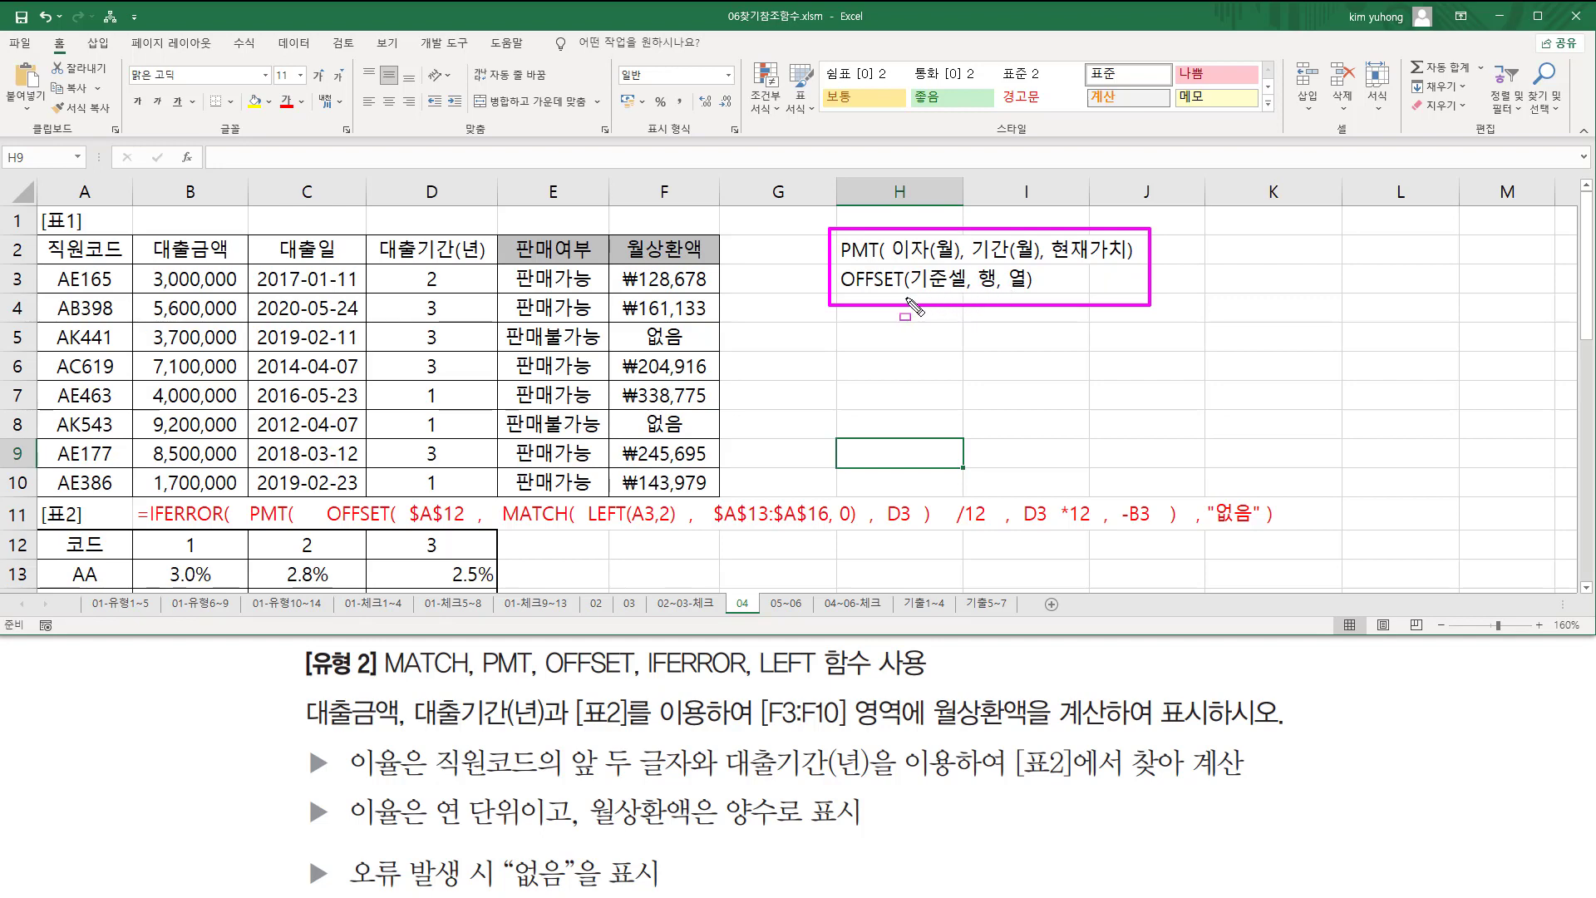
{"action": "key", "text": "Escape"}
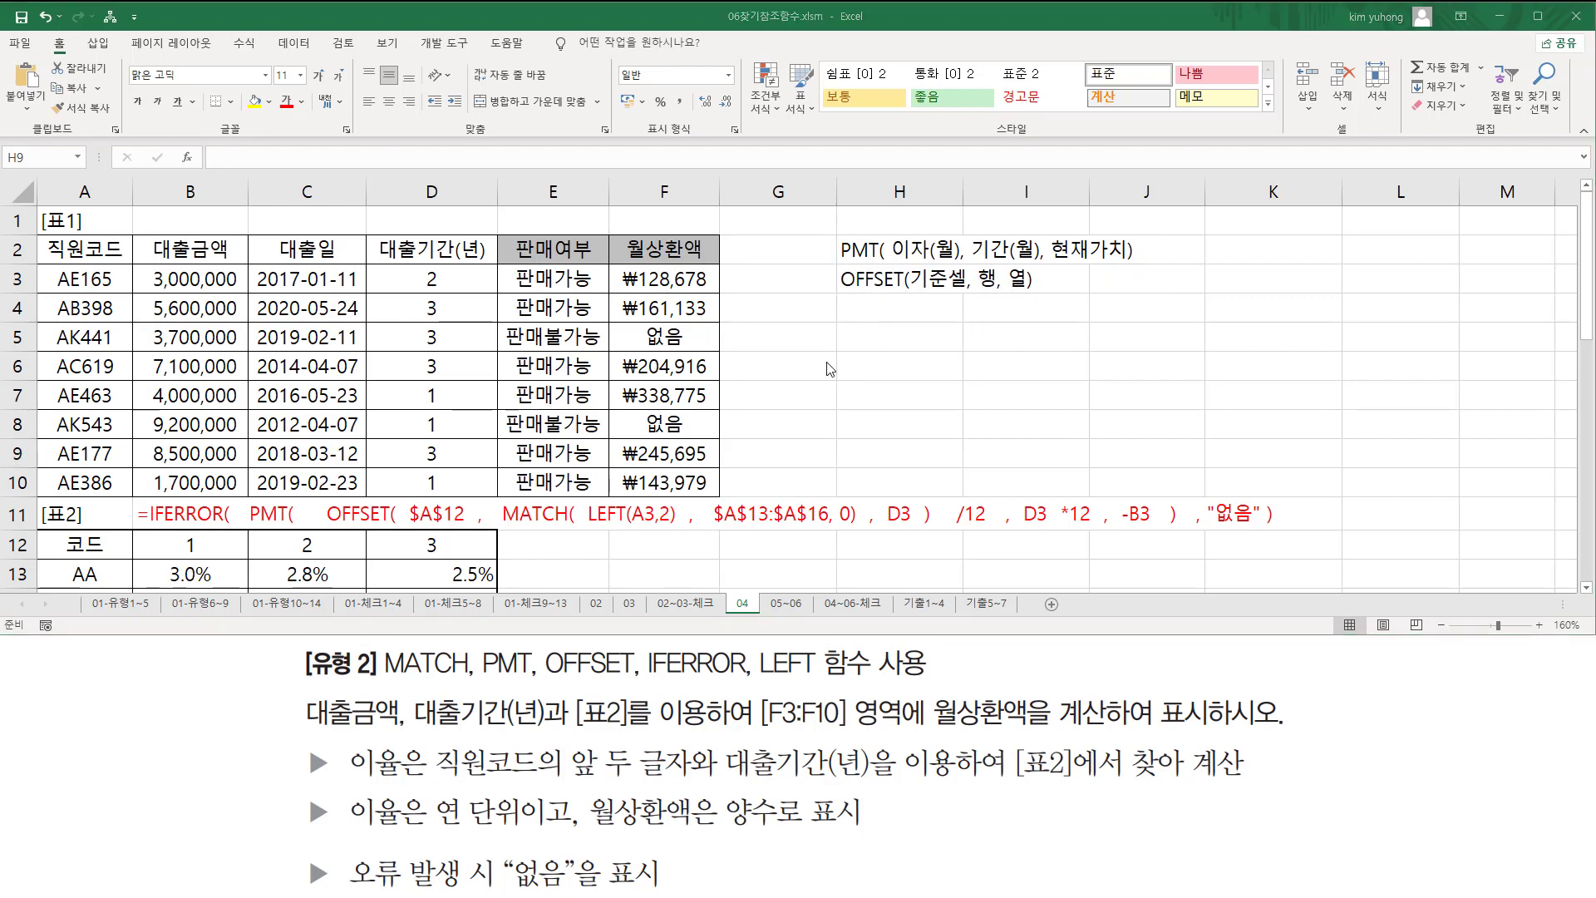
{"action": "left_click_drag", "start_coordinate": [838, 294], "coordinate": [912, 294]}
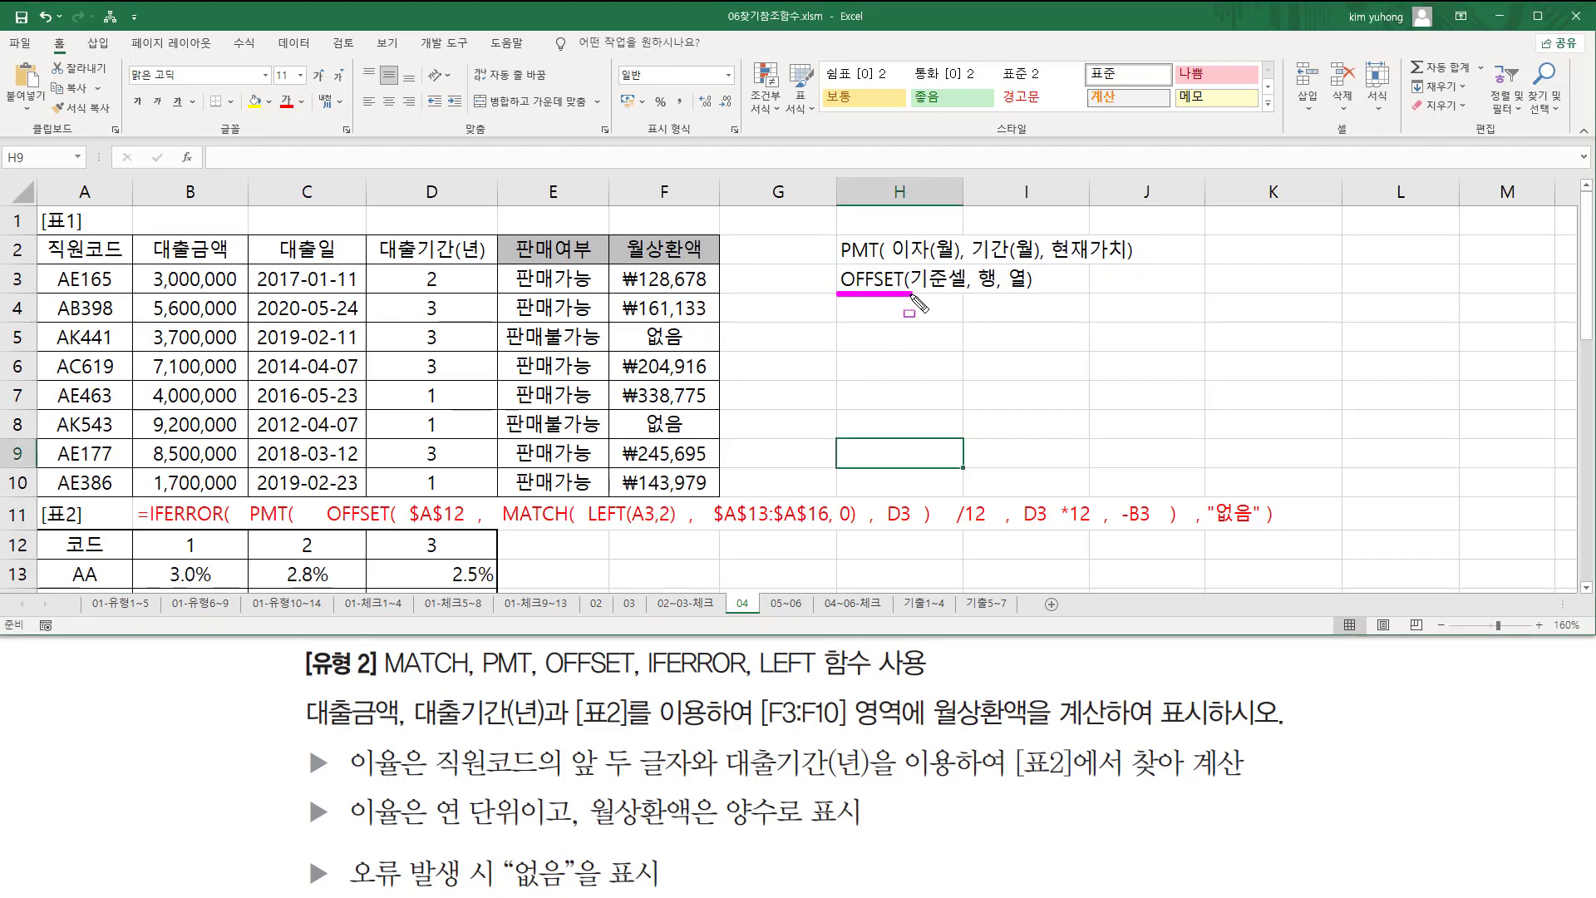